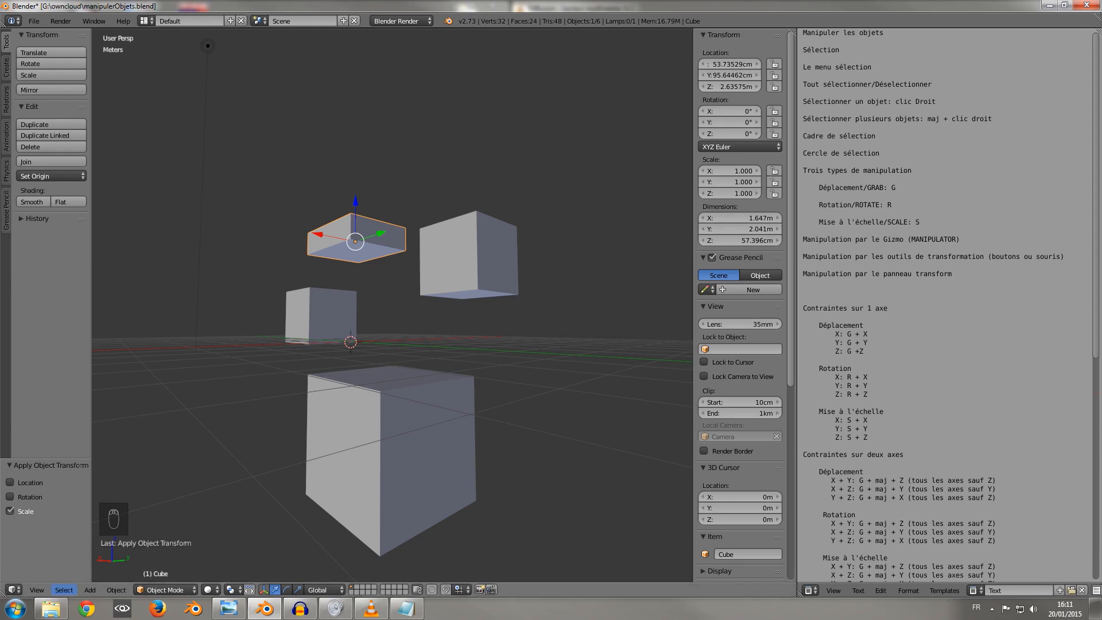
- Toggle the selection of all scene objects on and off several times, ending with everything selected, including the camera and lamp
click(64, 590)
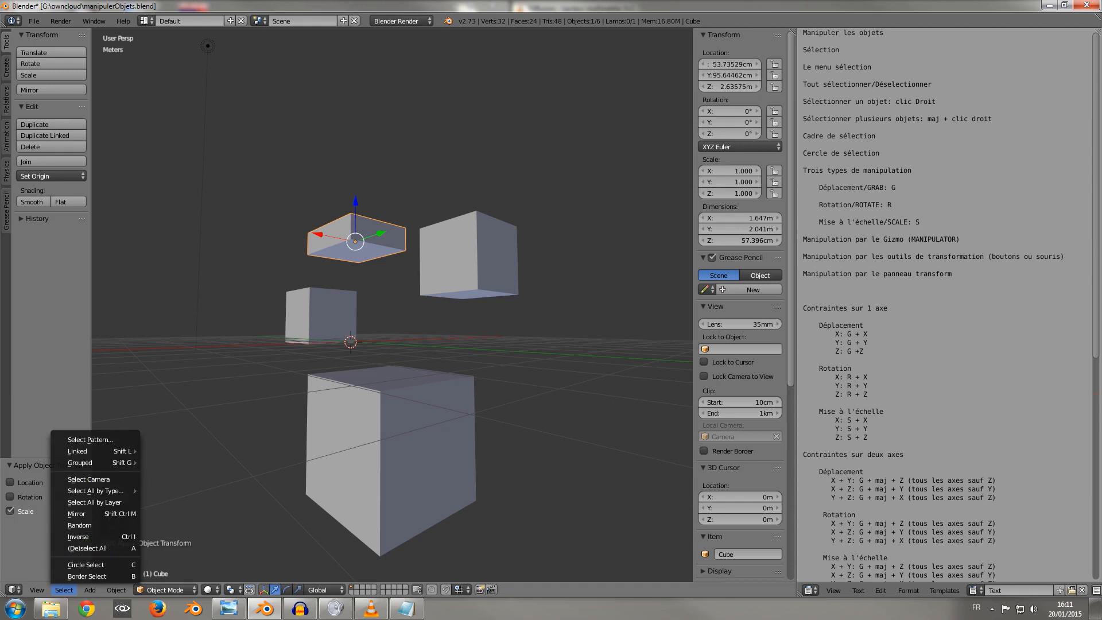
click(82, 465)
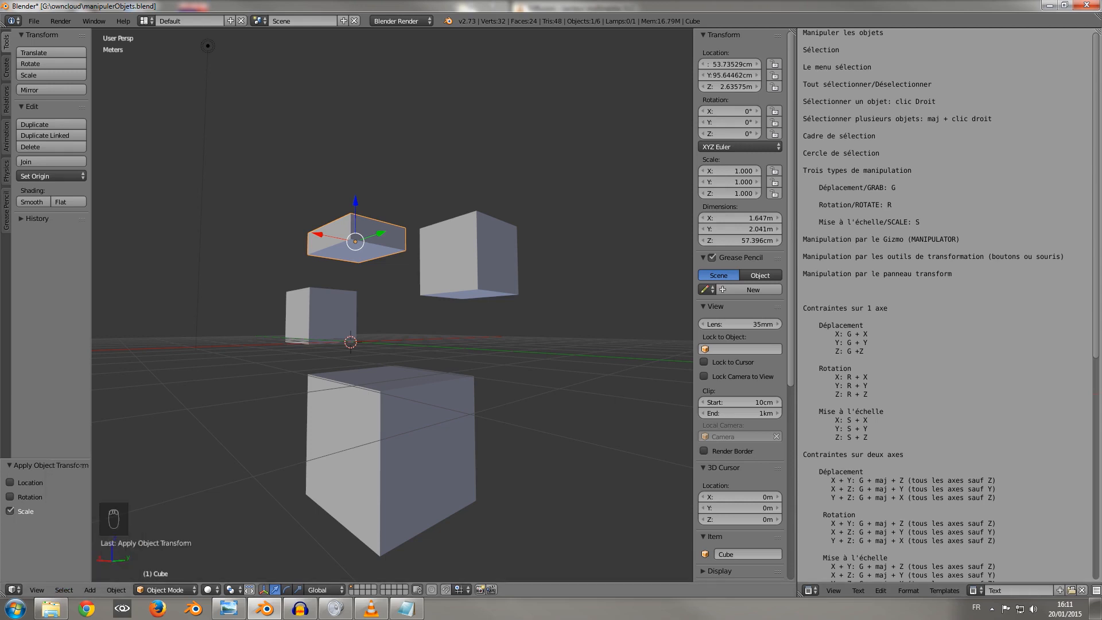
key(a)
key(a)
key(a)
key(a)
key(a)
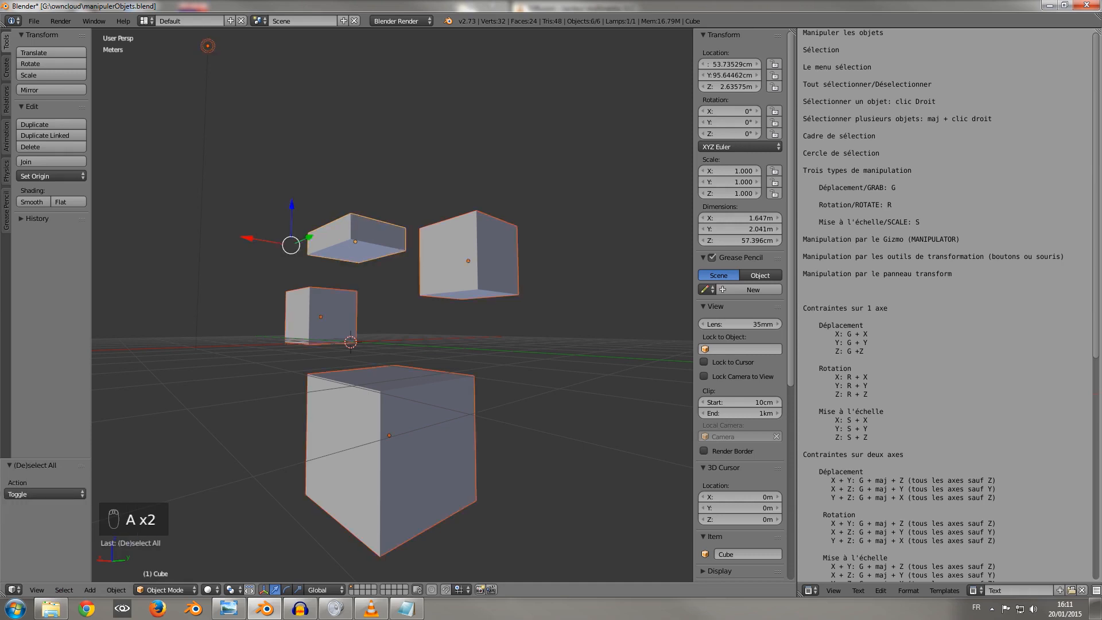
key(a)
key(a)
middle_drag(390, 344, 350, 333)
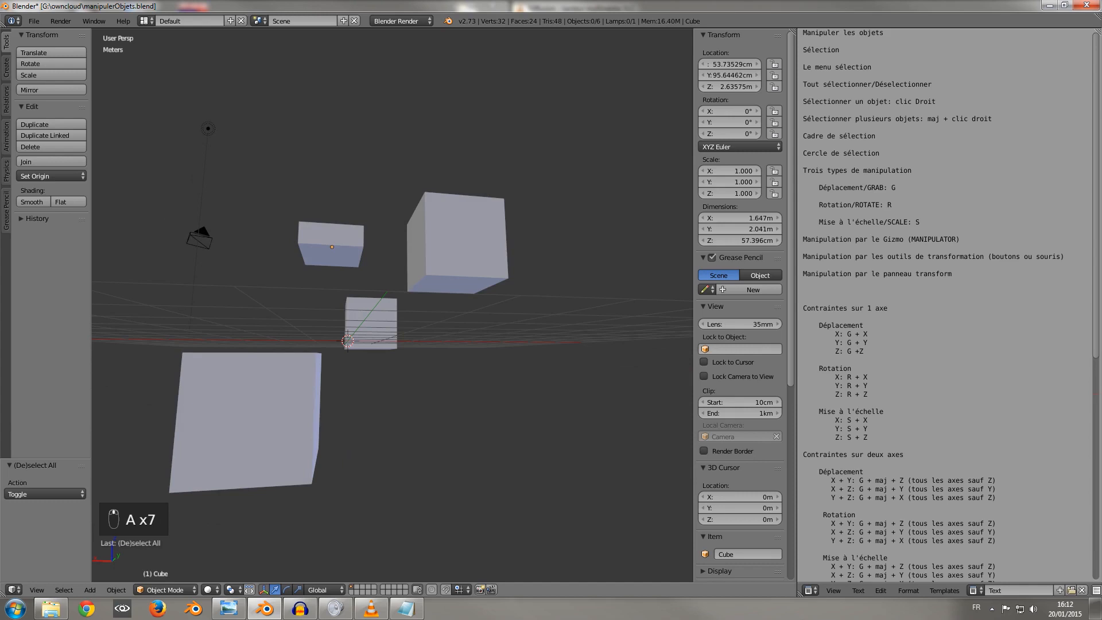
key(a)
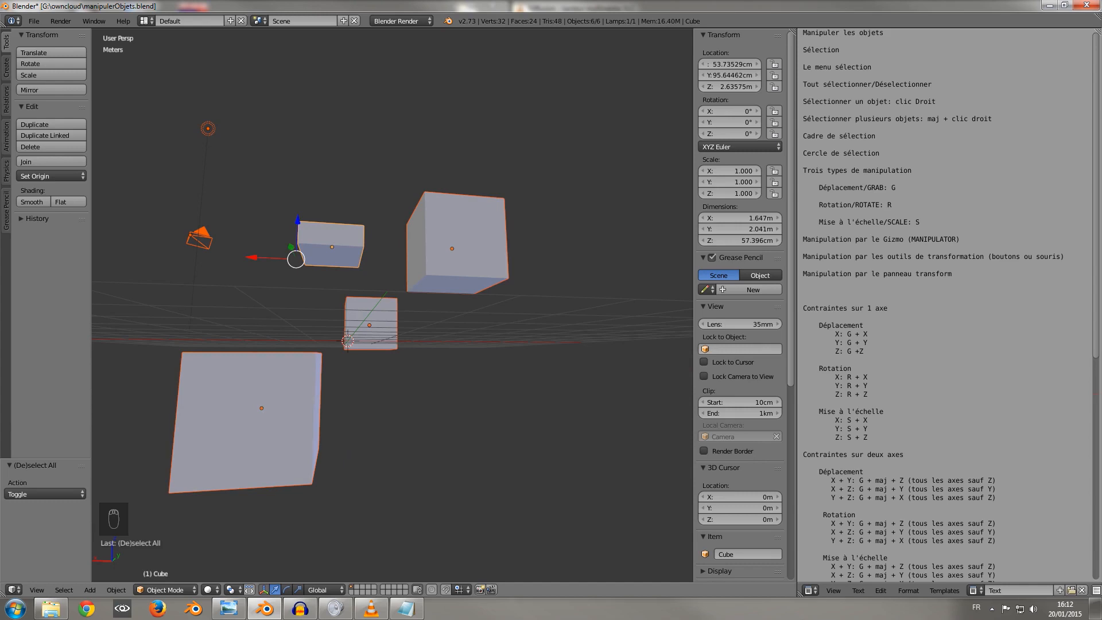
- Select Cube.003, the flat box Cube and the lower Cube.001 one after another as single objects
middle_drag(379, 298, 398, 339)
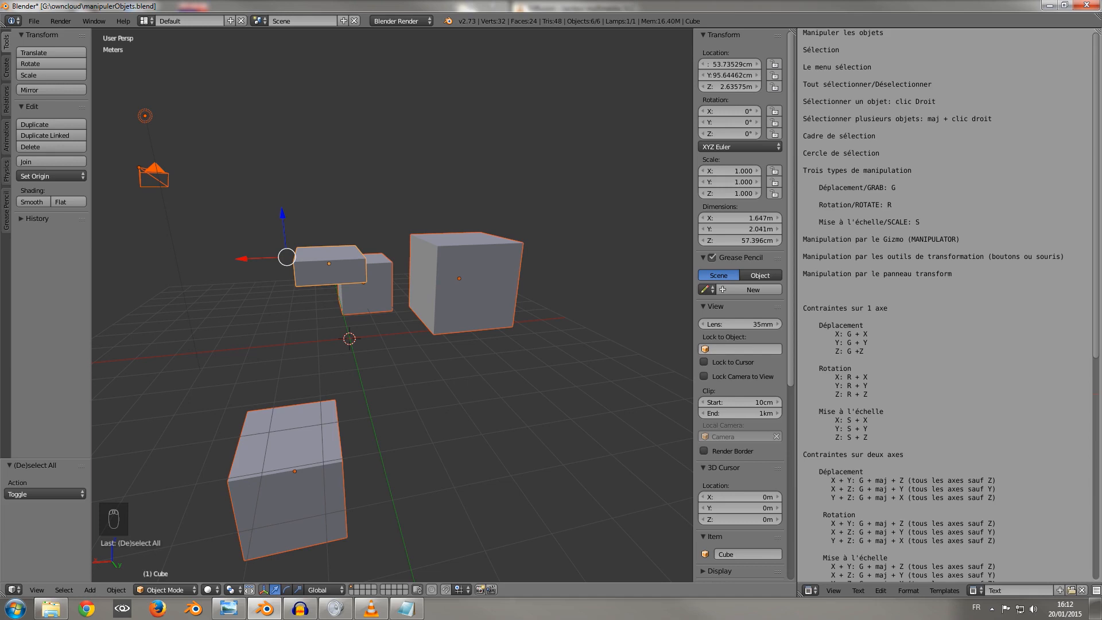
middle_drag(368, 310, 435, 334)
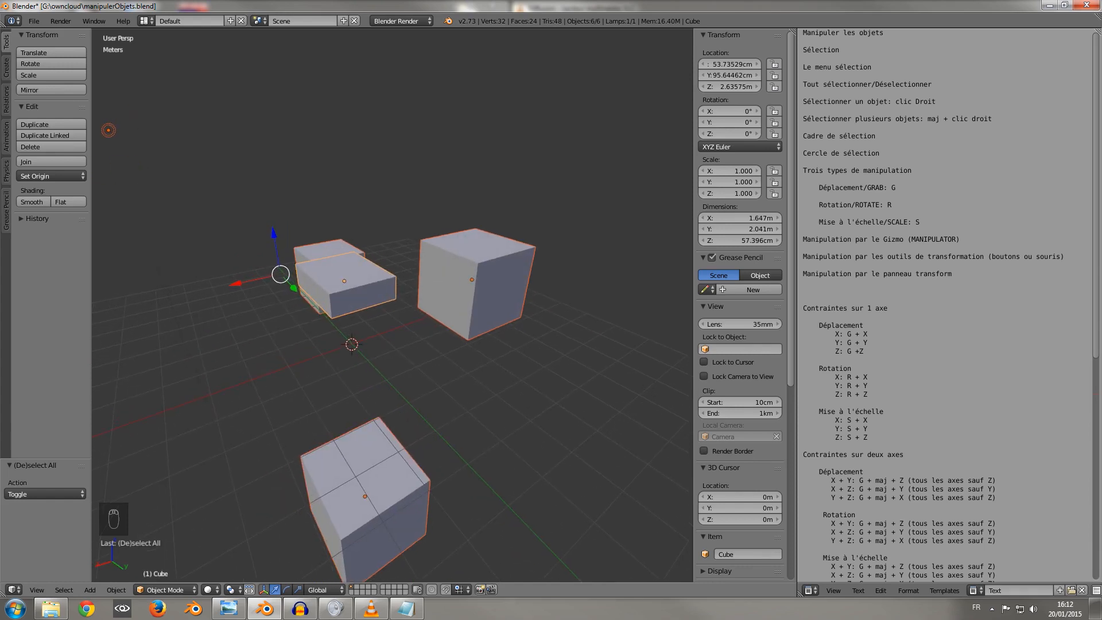
right_click(472, 279)
right_click(344, 281)
right_click(365, 495)
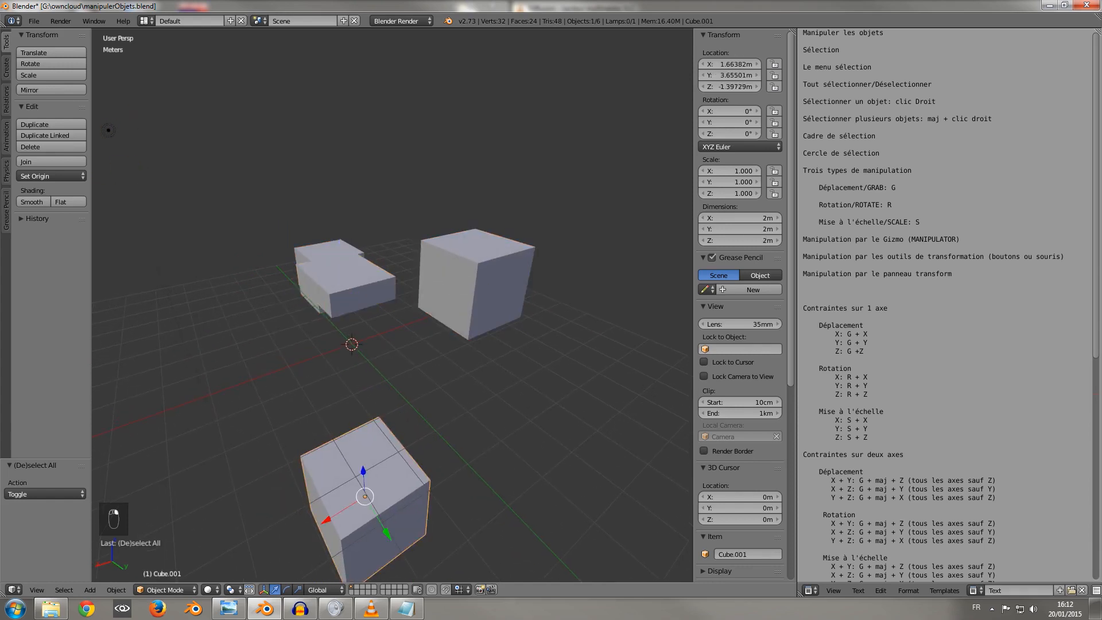
- From a different viewing angle, select each of the four boxes individually, ending with Cube.002
middle_drag(365, 495, 402, 493)
right_click(290, 304)
right_click(370, 273)
right_click(463, 267)
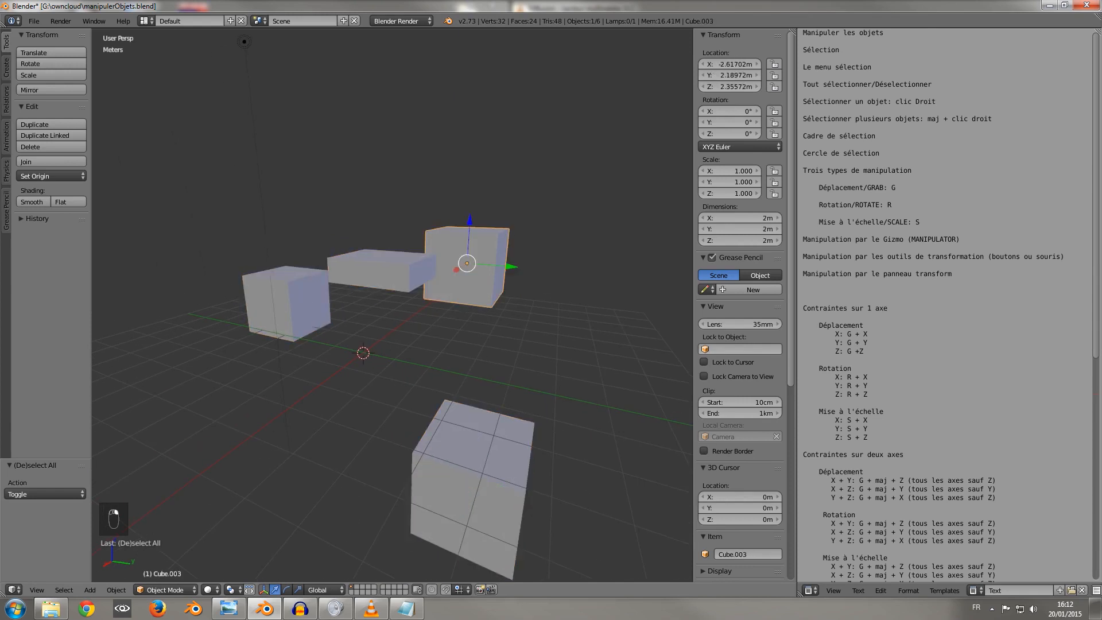
right_drag(462, 488, 413, 428)
right_click(413, 427)
right_click(379, 273)
right_click(292, 302)
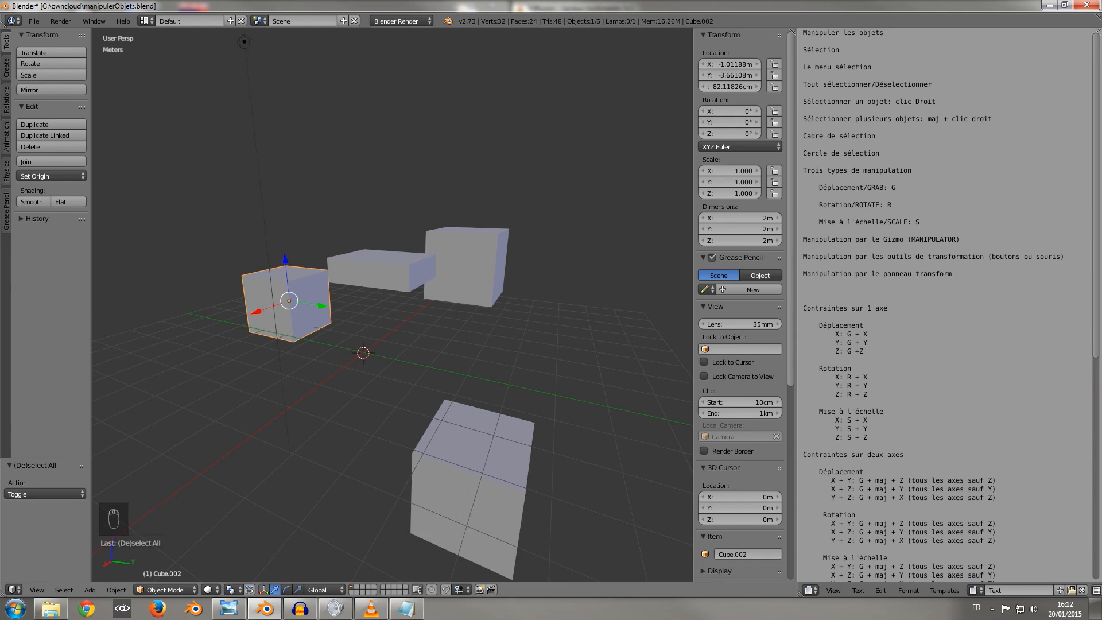
- Add the flat box Cube, Cube.003 and Cube.001 to the selection so all four boxes are selected
shift+right_click(381, 270)
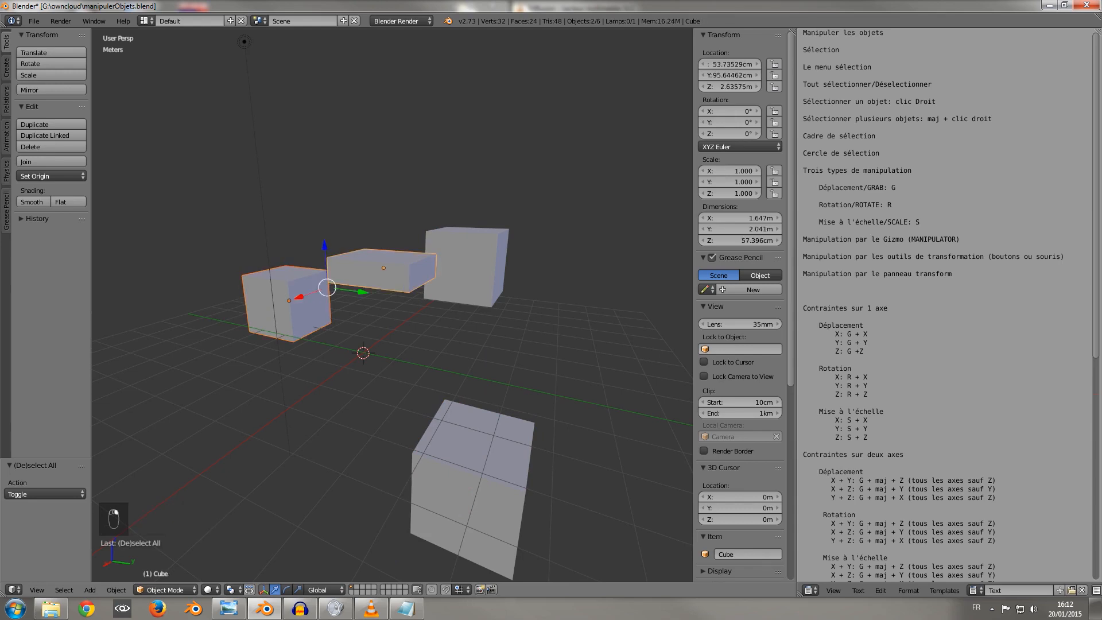
shift+right_click(466, 264)
shift+right_click(473, 476)
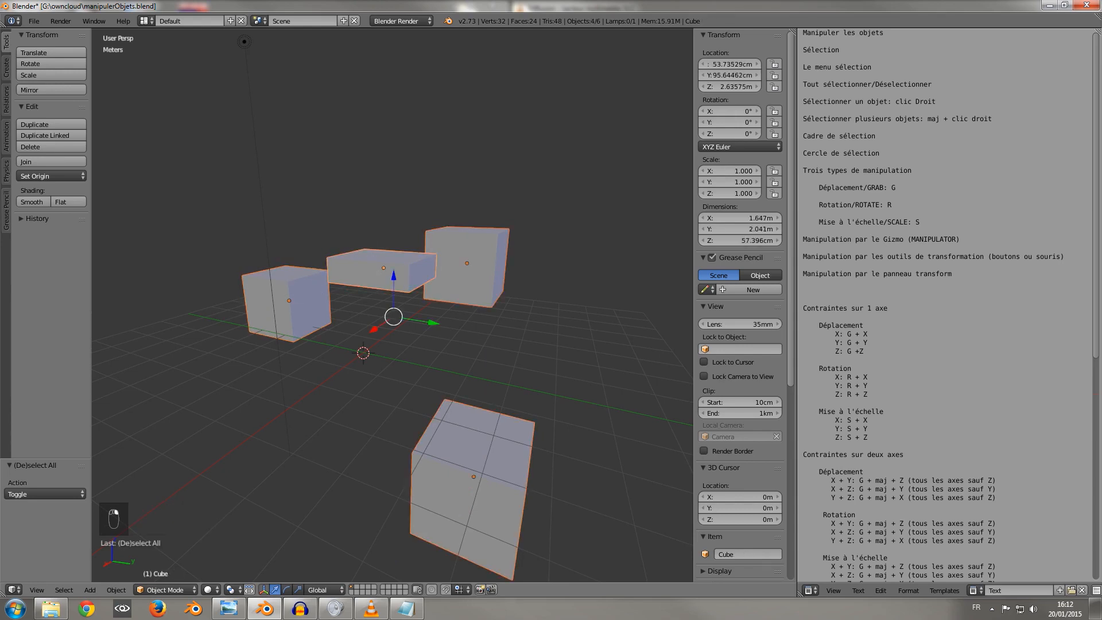
- Remove Cube.001 and the flat box from the selection, keeping the other two cubes selected
shift+right_click(473, 476)
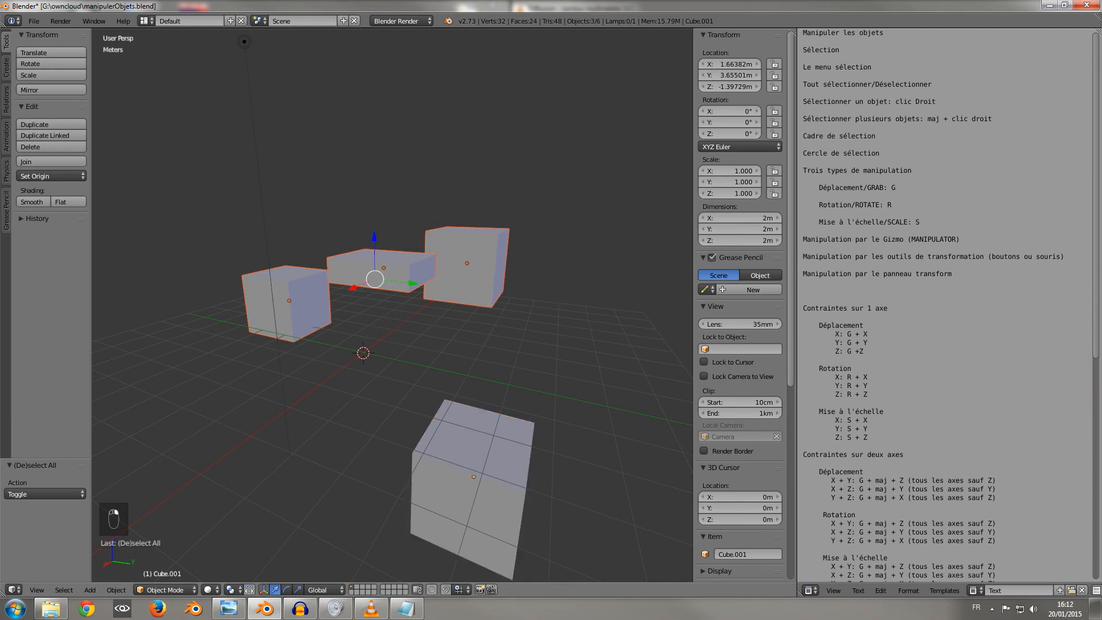
shift+right_click(382, 270)
shift+right_click(382, 270)
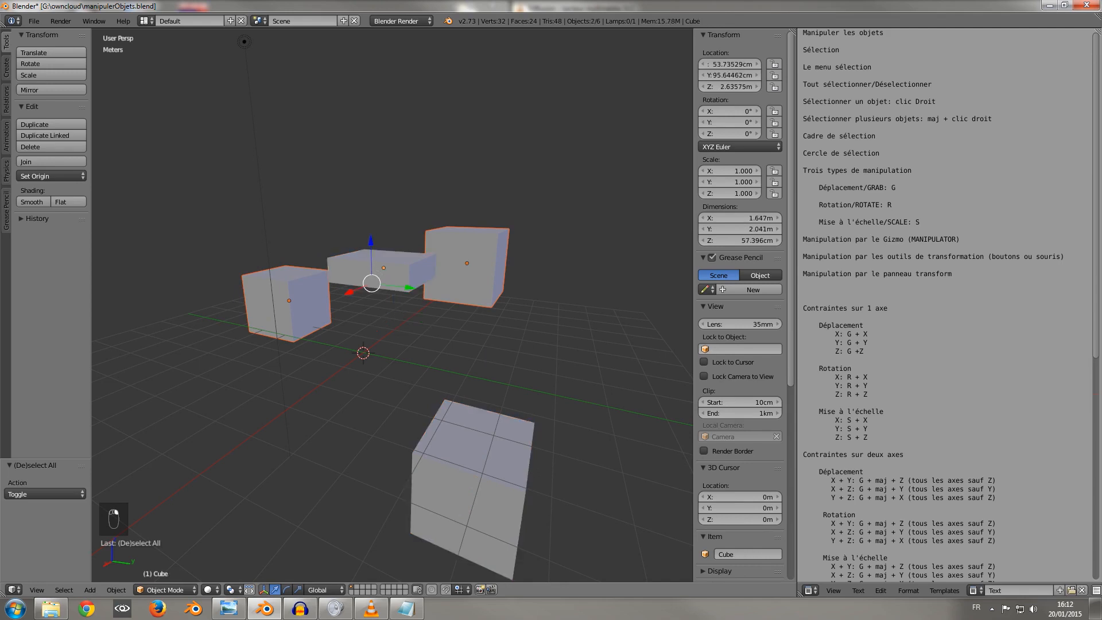
- Clear the selection and use Border Select to enclose and select all four boxes
middle_drag(244, 41, 93, 154)
key(a)
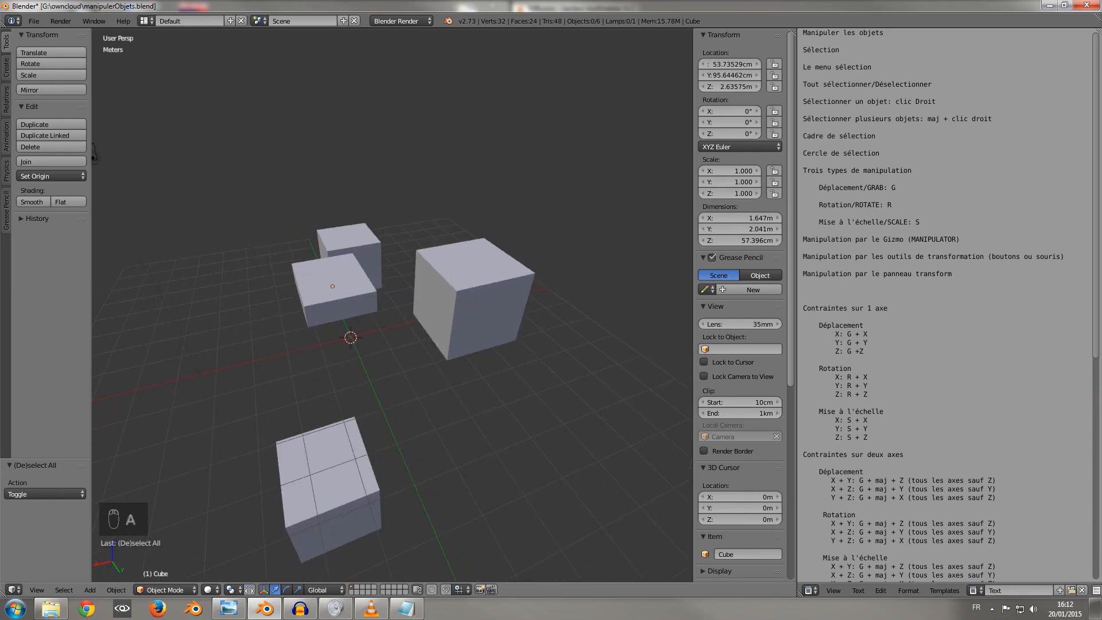
key(b)
drag(264, 207, 460, 437)
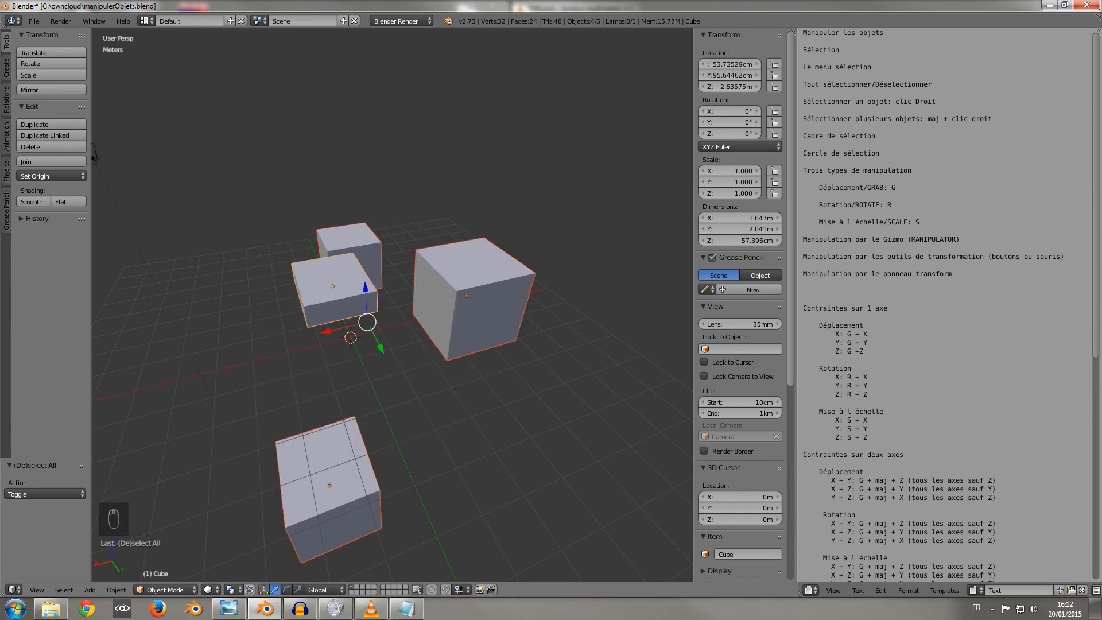
- Clear the selection, pick all four boxes with Circle Select, and end the selection tool
key(a)
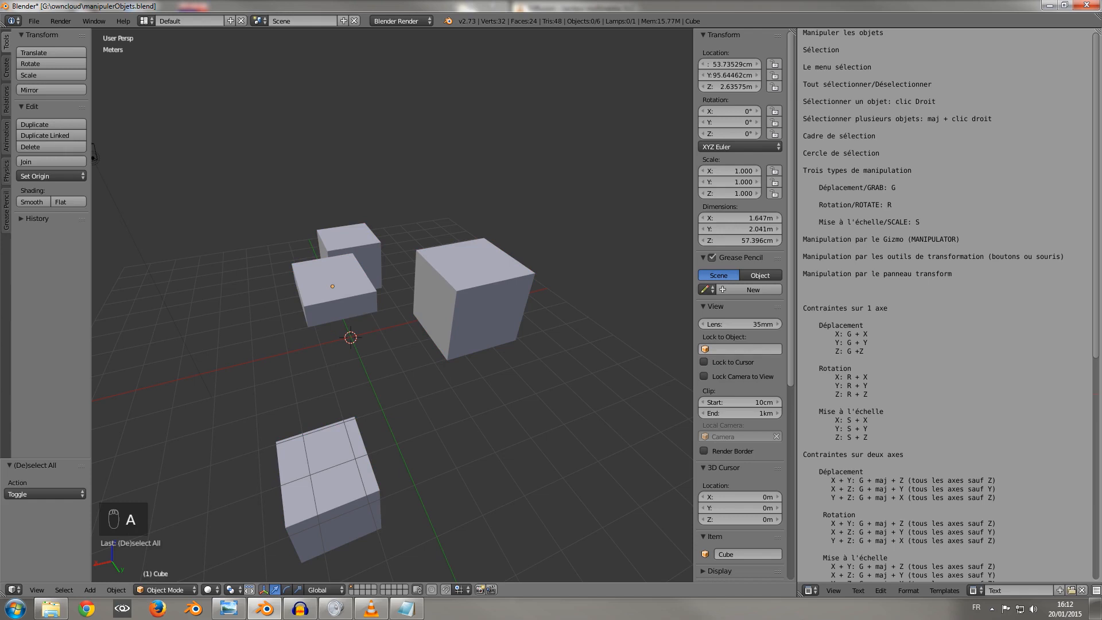
key(c)
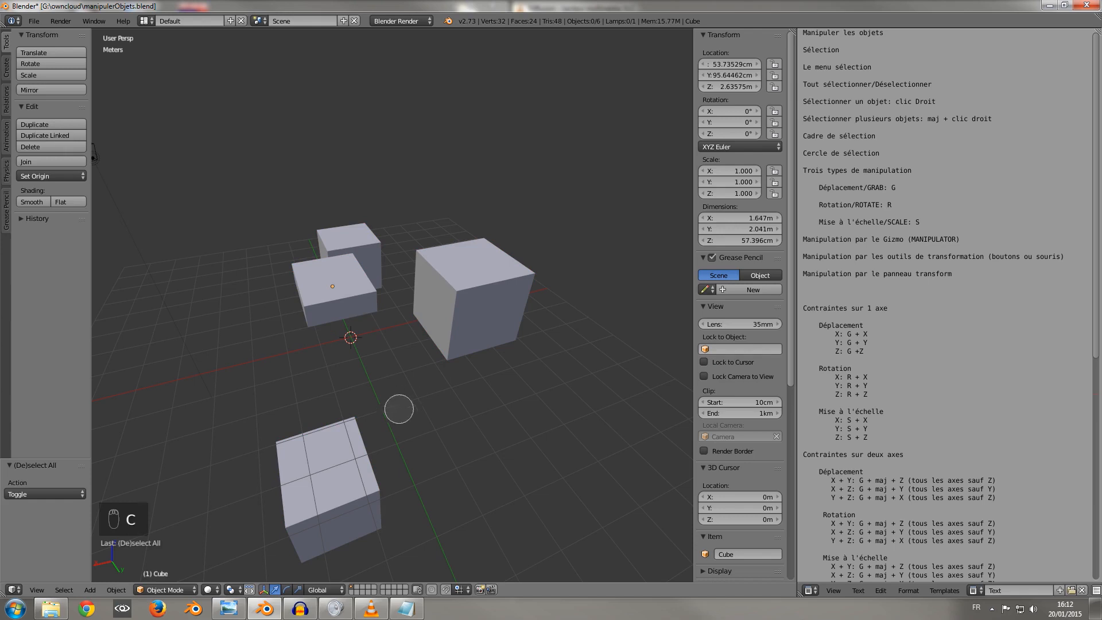
click(463, 296)
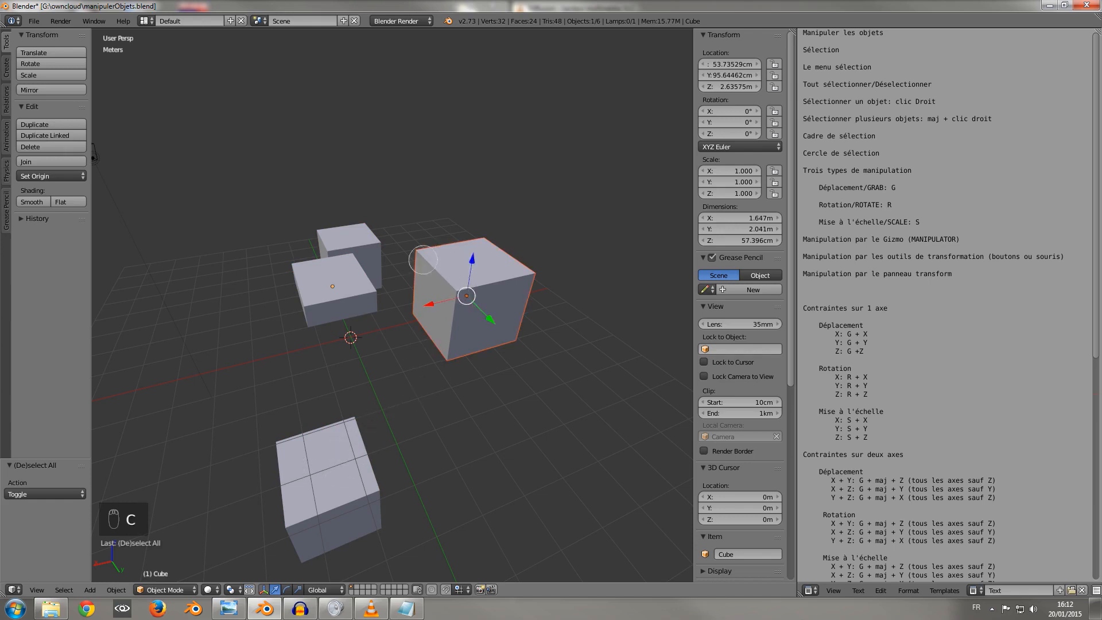
click(336, 285)
click(346, 226)
click(327, 519)
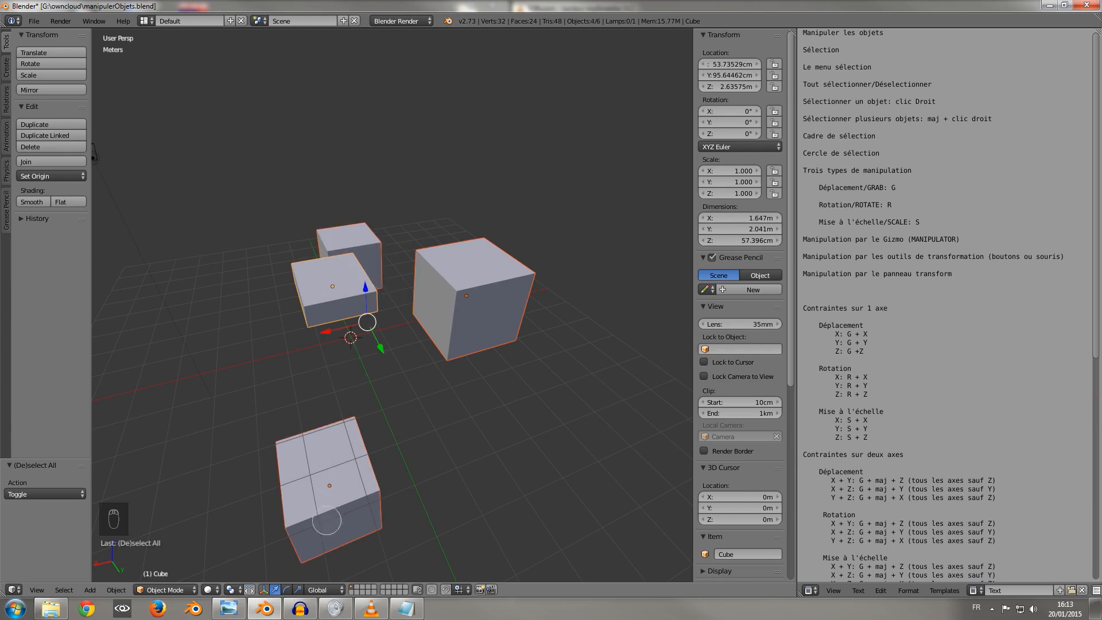
right_click(437, 306)
key(Escape)
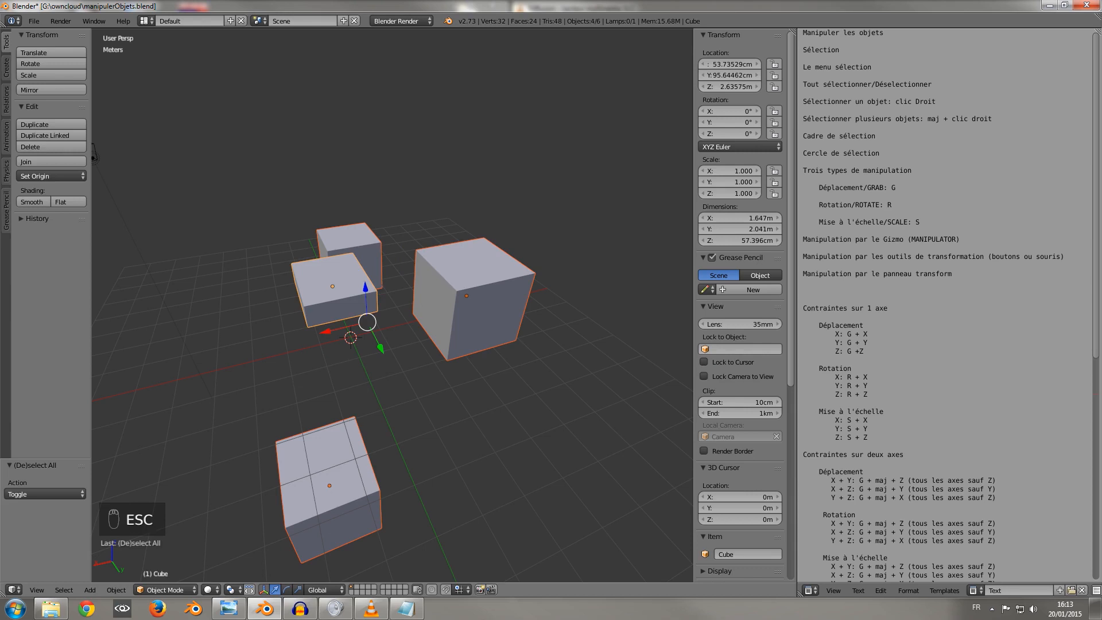
- Clear the selection and select random scene objects at 50 percent
key(a)
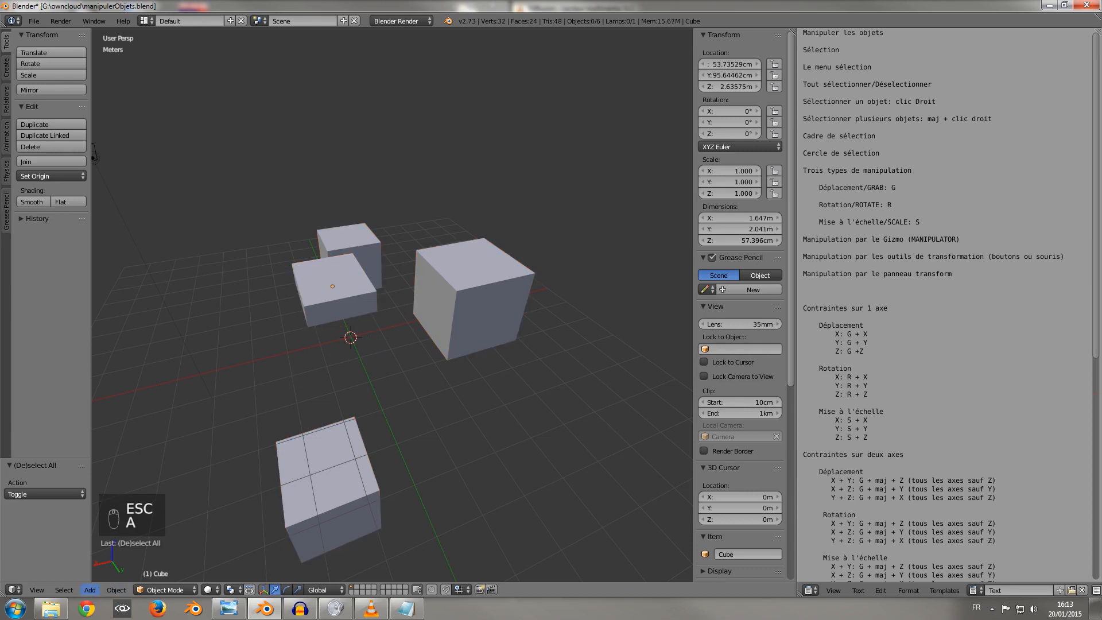
click(116, 589)
mouse_move(63, 589)
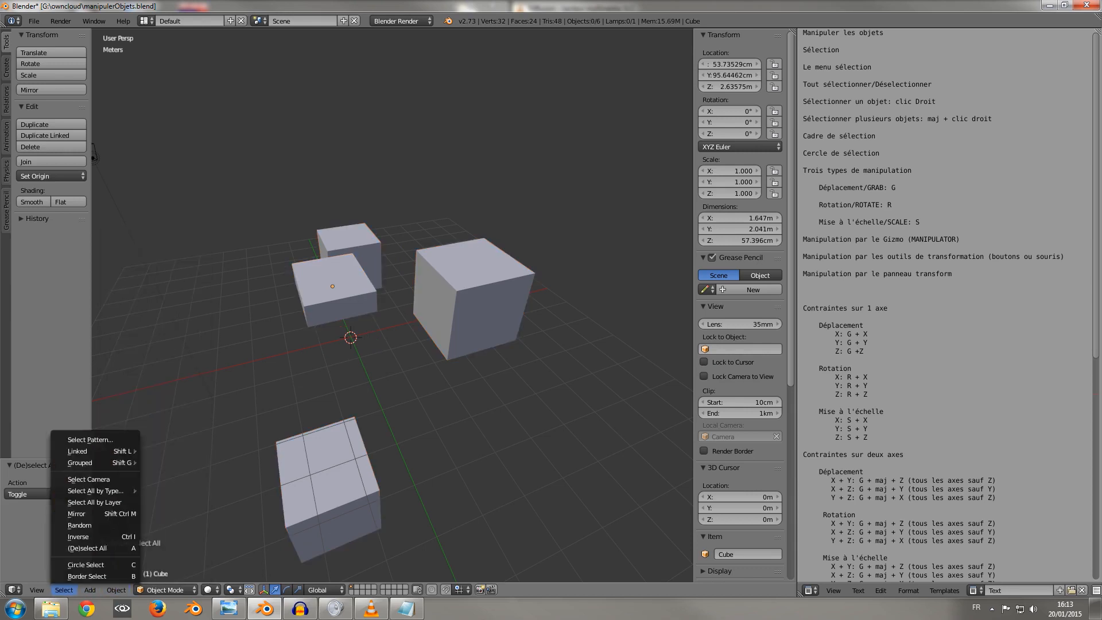
click(79, 525)
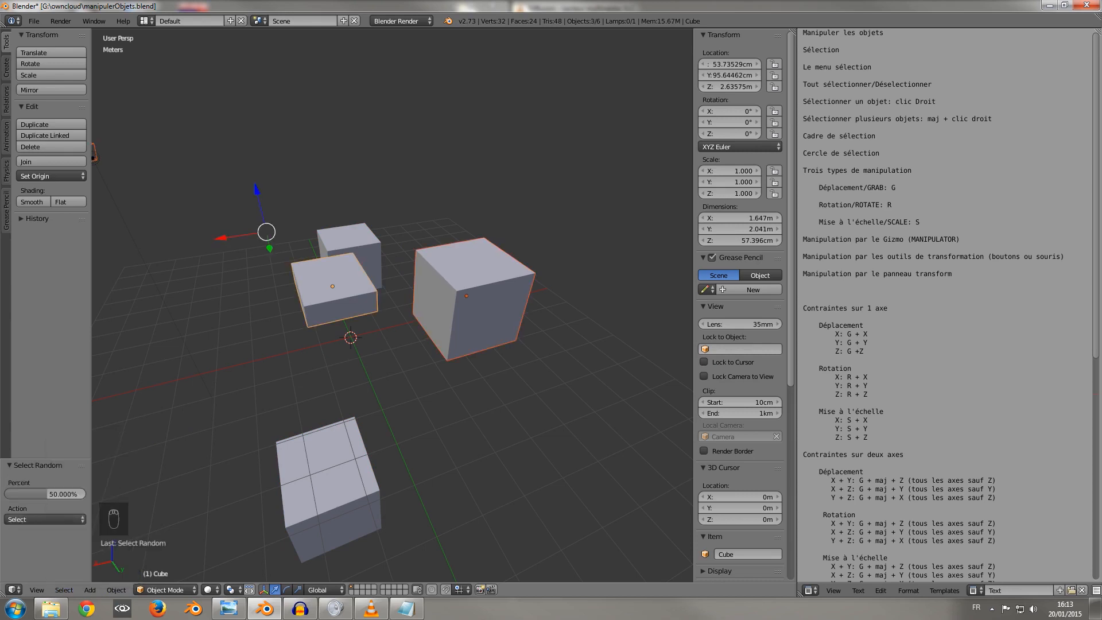
- Select all objects of type Mesh in the scene
scroll(268, 244, down, 3)
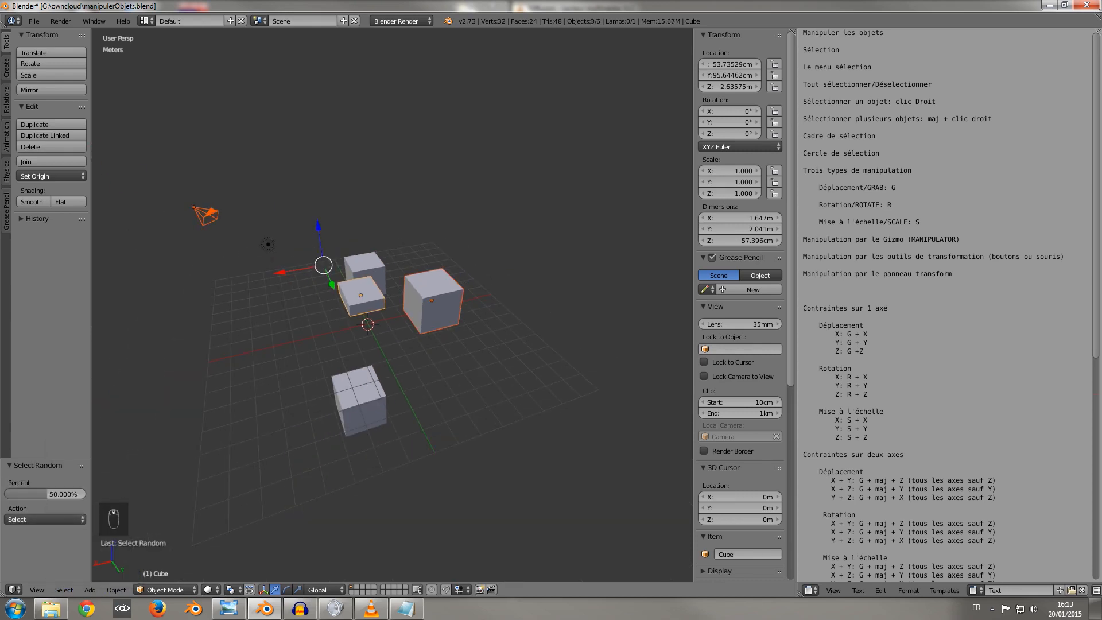
scroll(393, 306, up, 2)
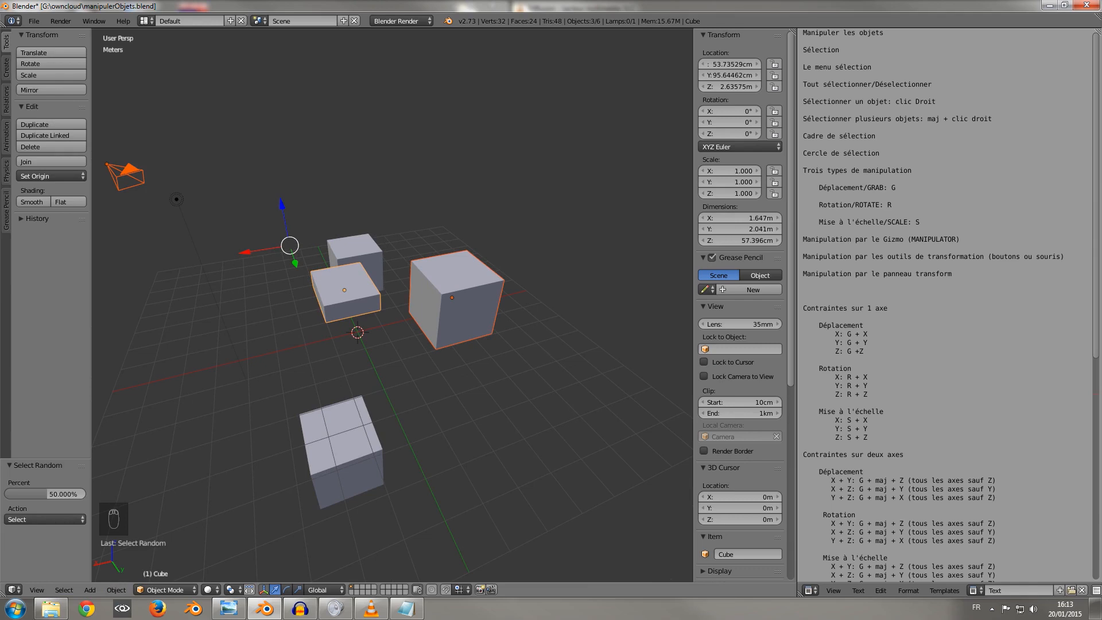
click(63, 590)
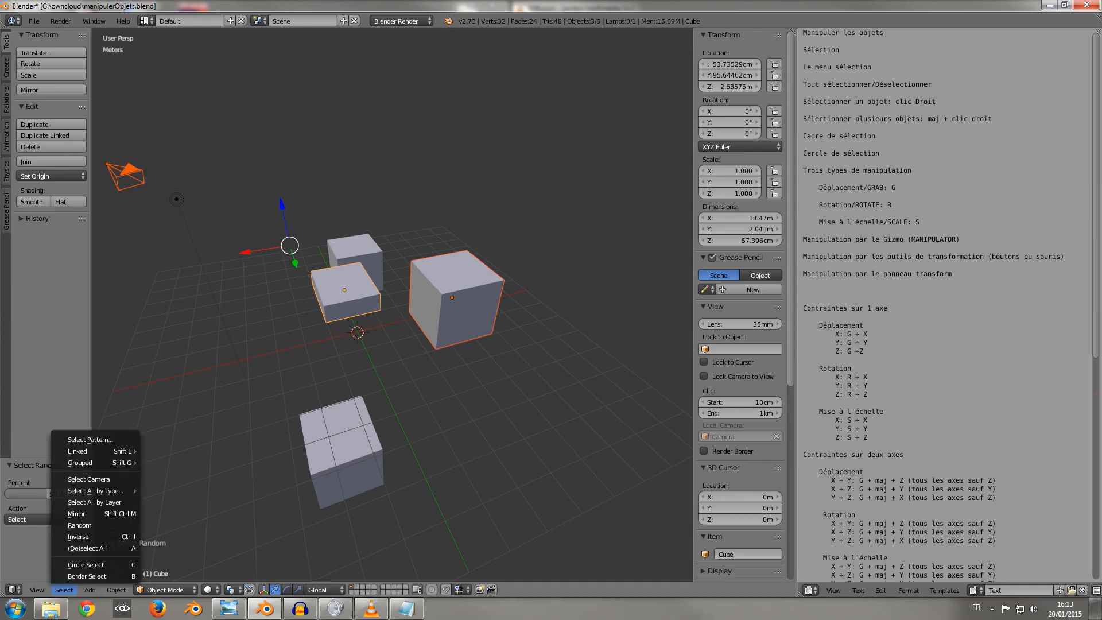
mouse_move(98, 491)
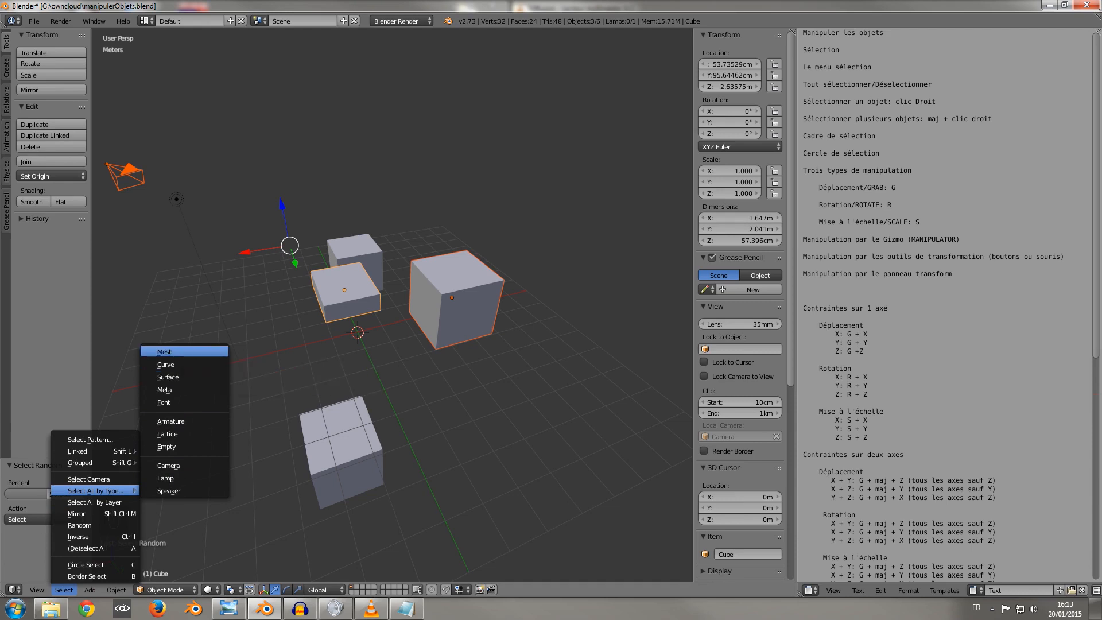
click(164, 351)
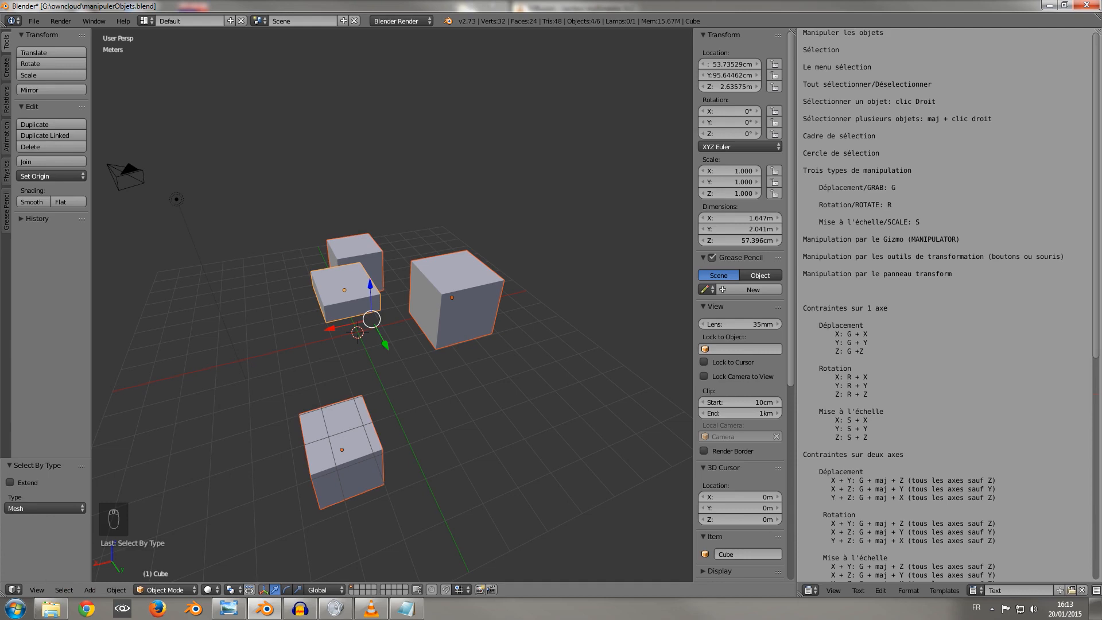
click(116, 589)
mouse_move(64, 589)
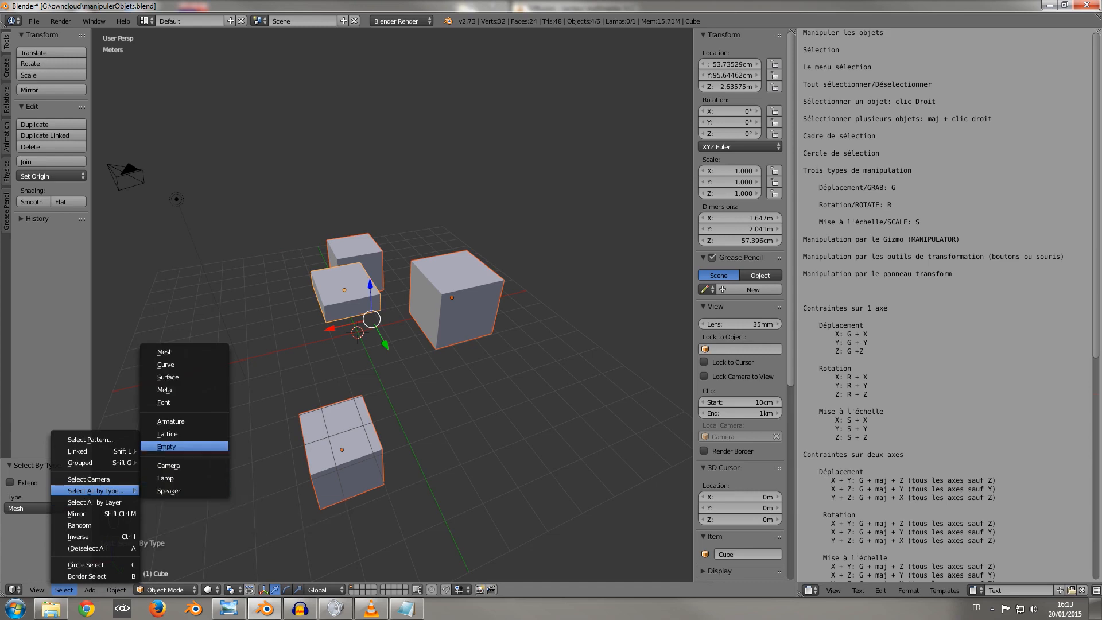
click(183, 464)
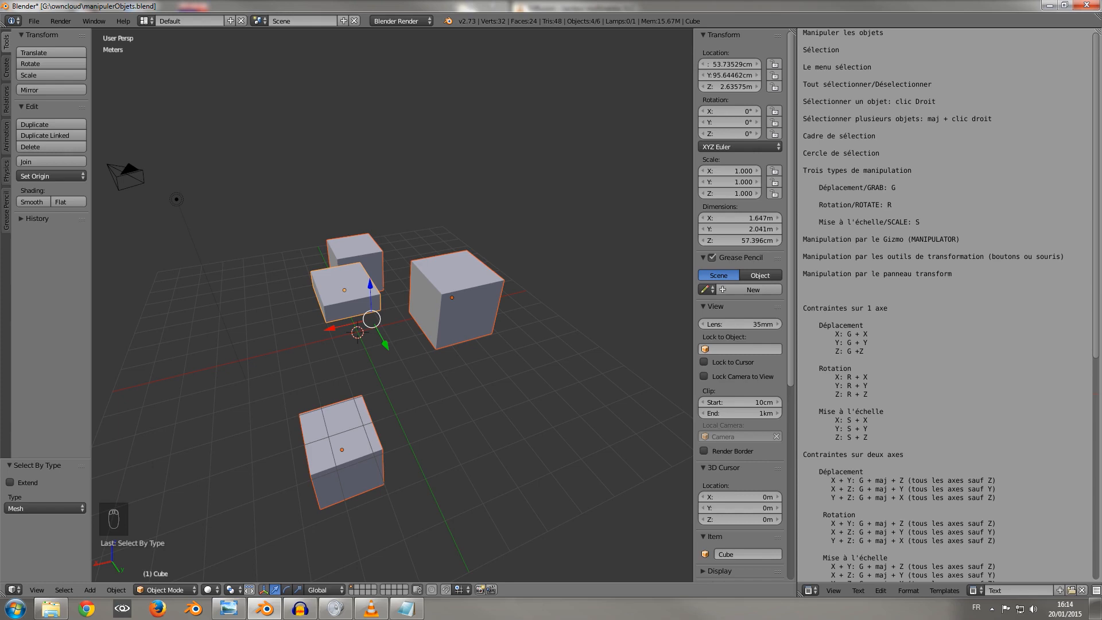
- Select only the flat box and try to move it freely with Grab
middle_drag(393, 322, 373, 279)
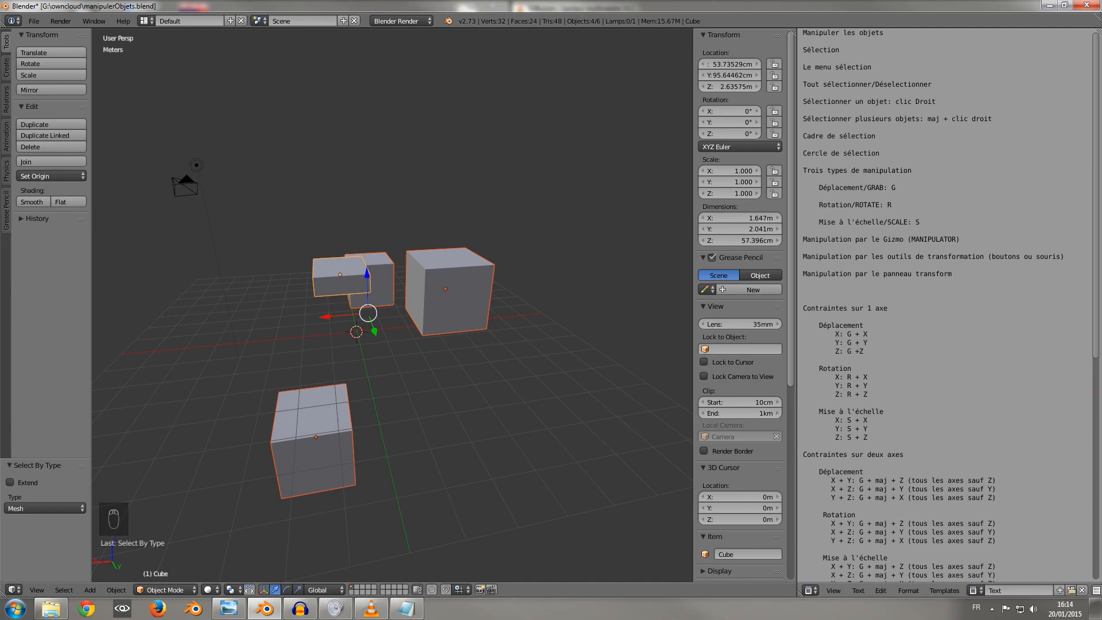
middle_drag(390, 304, 433, 315)
scroll(392, 305, down, 2)
scroll(392, 304, up, 3)
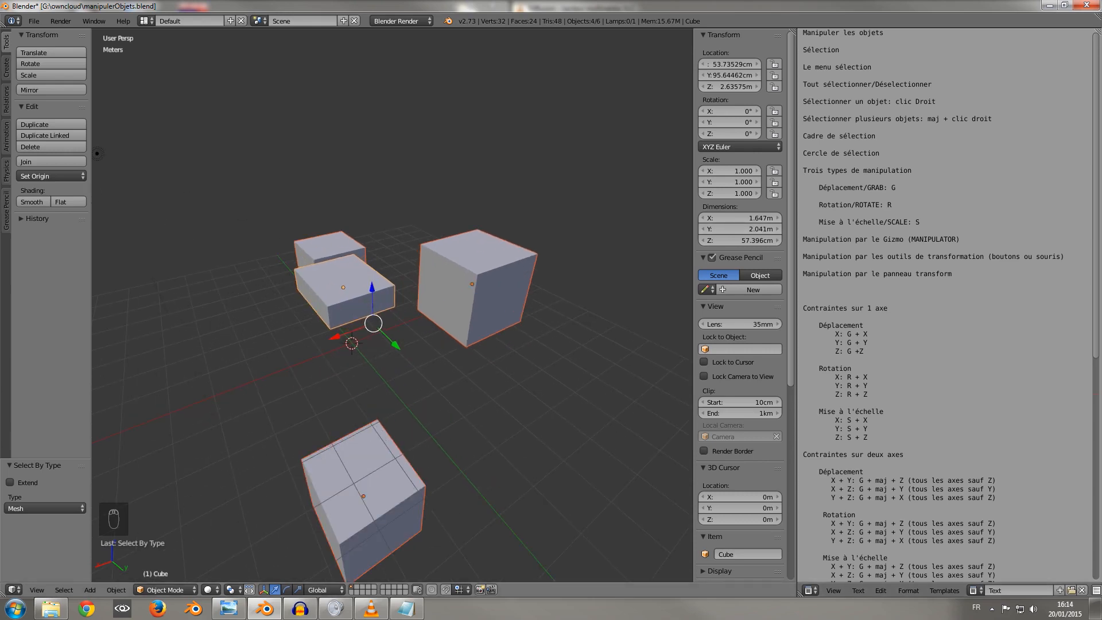
right_click(346, 291)
key(g)
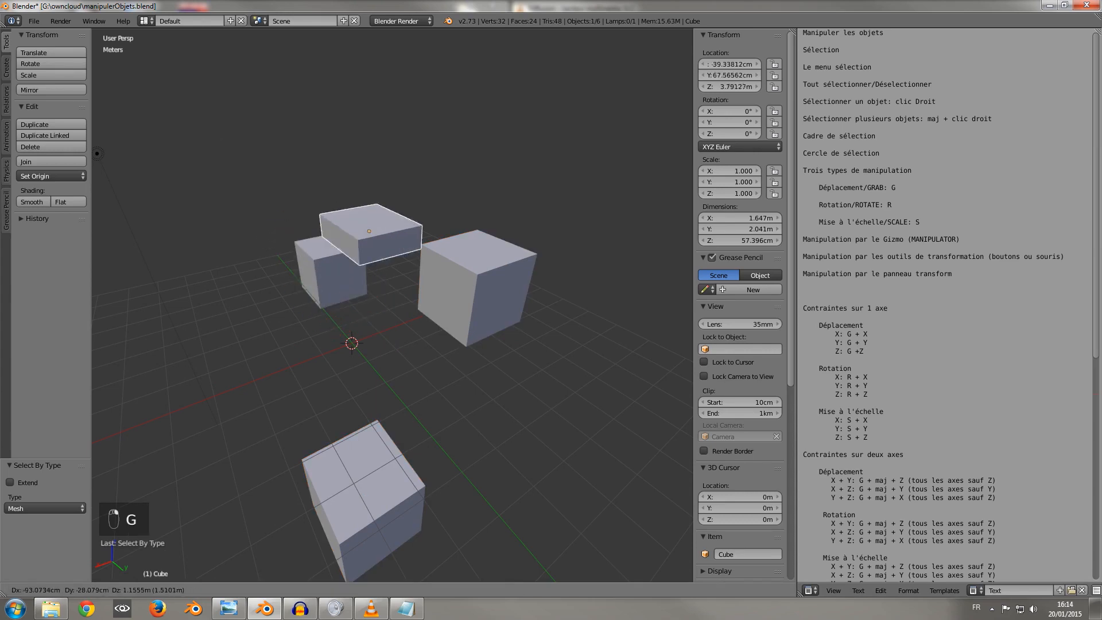
right_click(381, 333)
- Try to scale the flat box freely with Scale and turn it freely with Rotate
key(s)
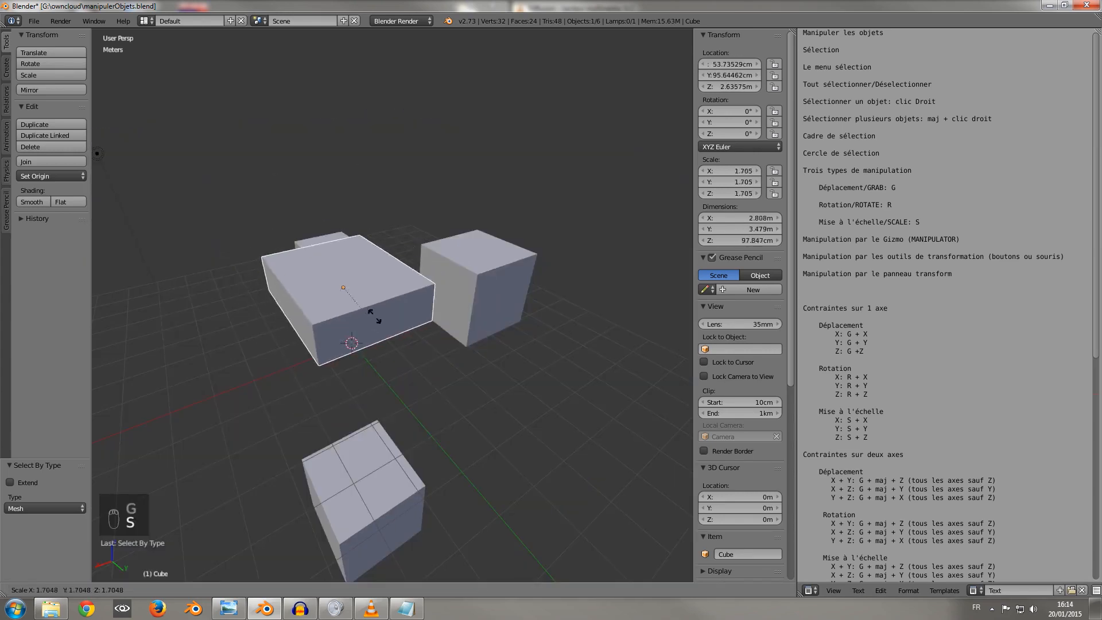
right_click(402, 339)
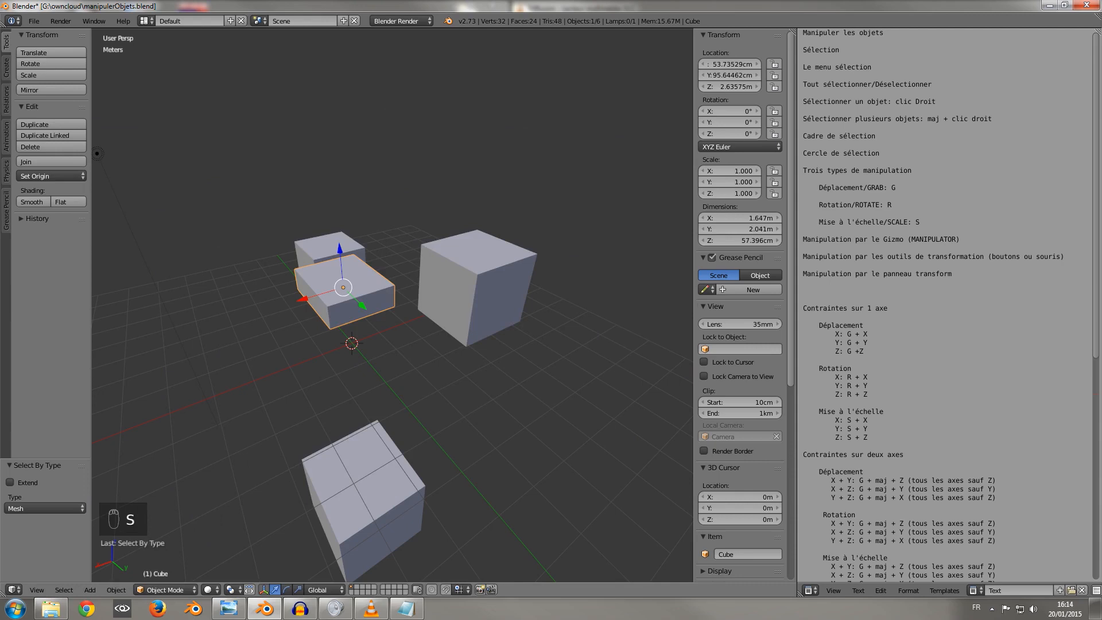
key(r)
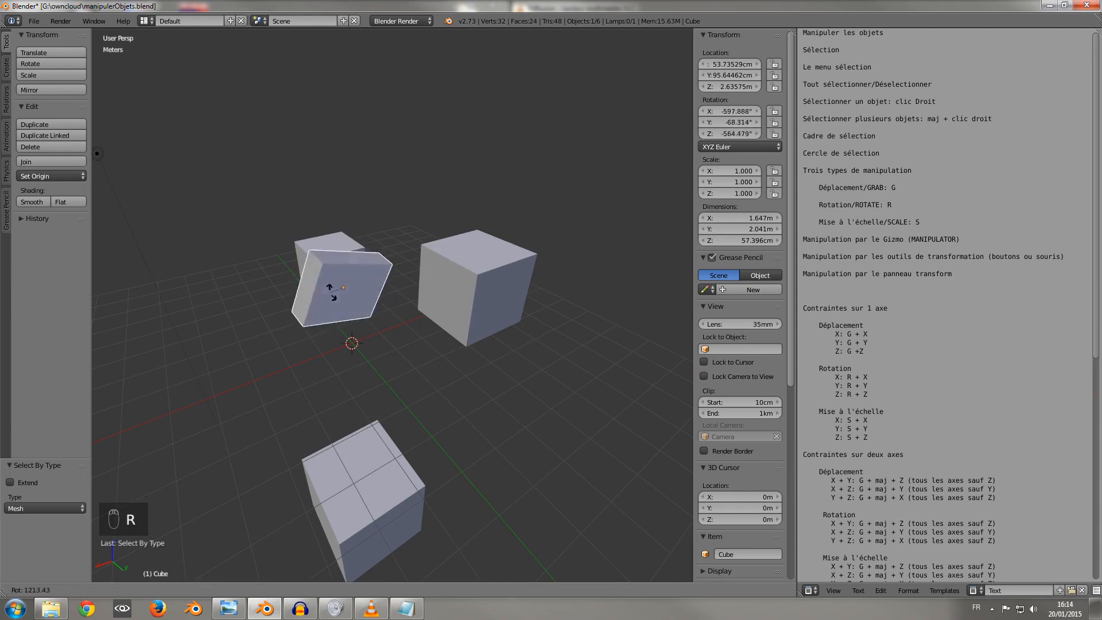
right_click(332, 291)
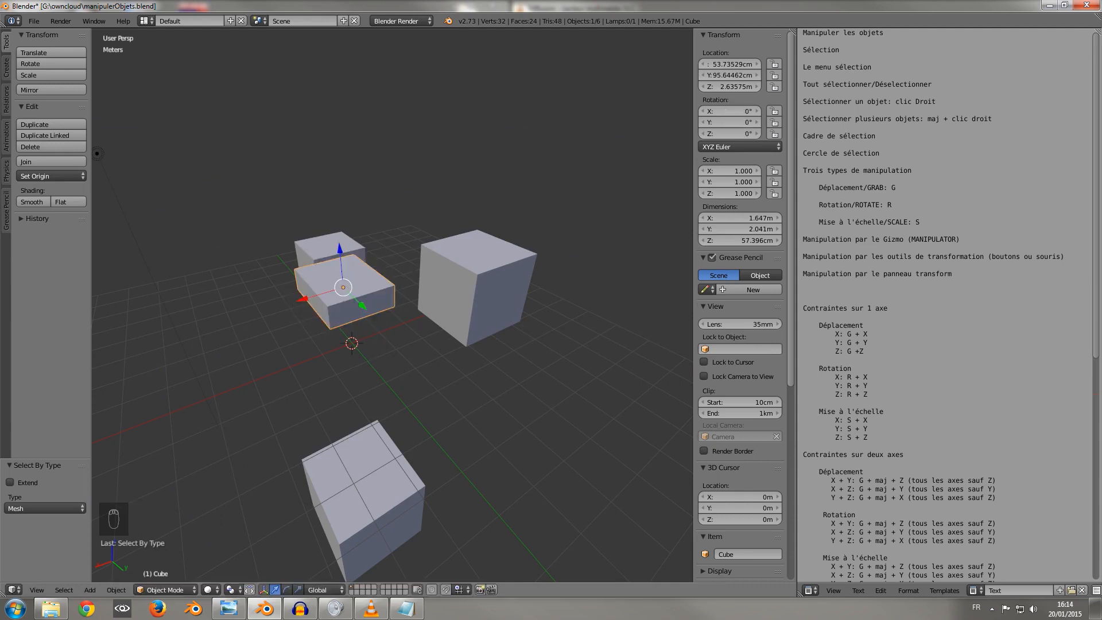
- Move the flat box freely to about X -0.83 m, Z 3.63 m, and shift it about -0.95 m along the Y axis
mouse_move(97, 153)
middle_down()
mouse_move(104, 177)
mouse_move(111, 137)
middle_up()
middle_drag(393, 304, 399, 316)
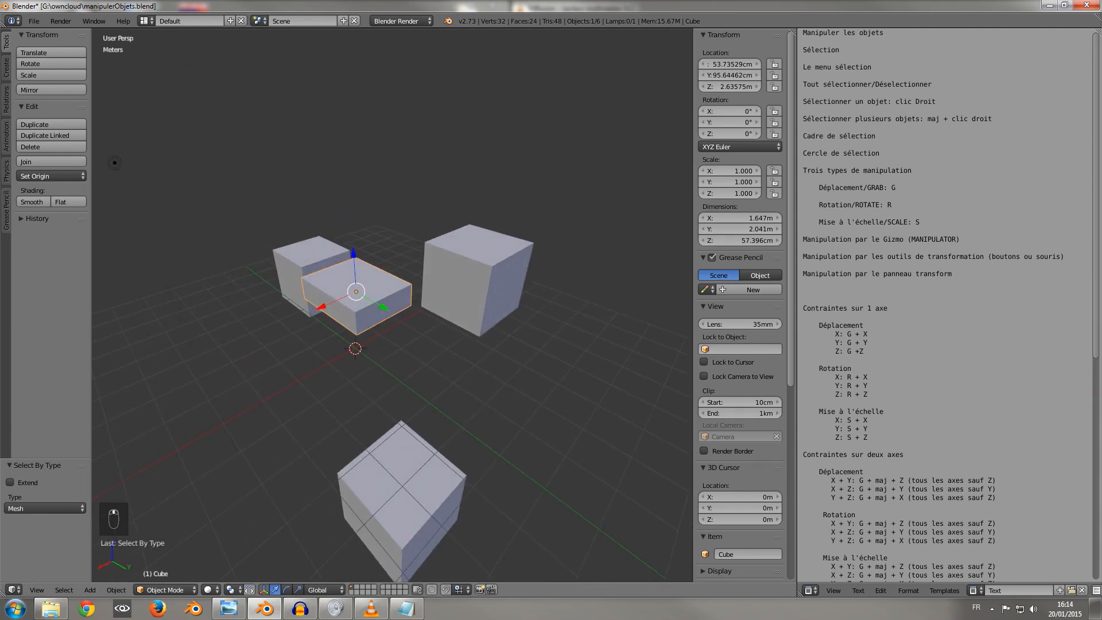
scroll(393, 304, up, 1)
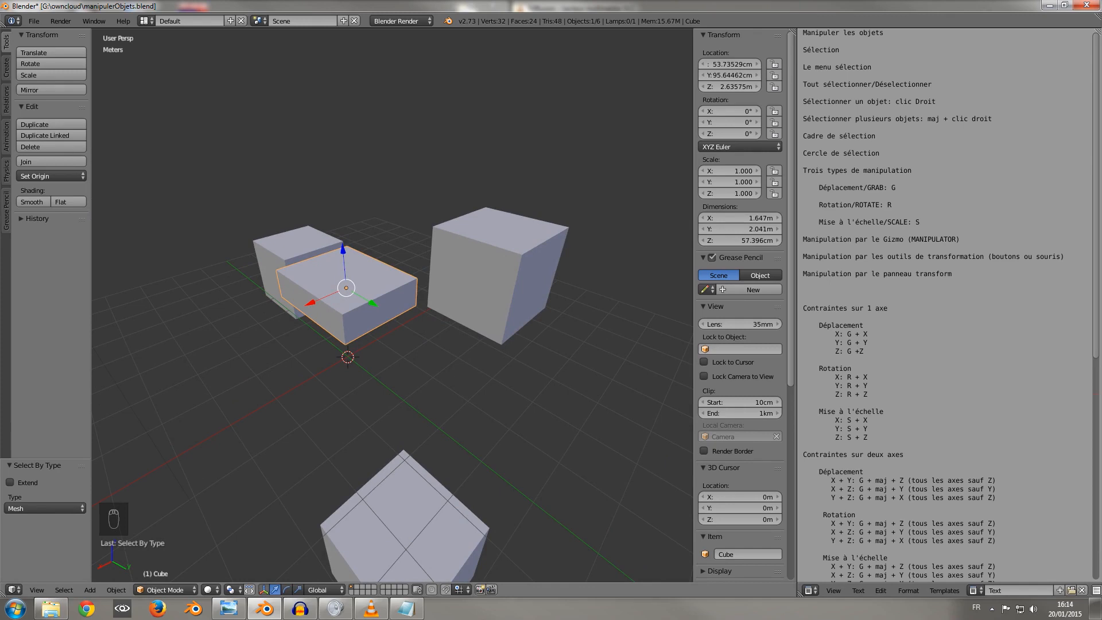
key(g)
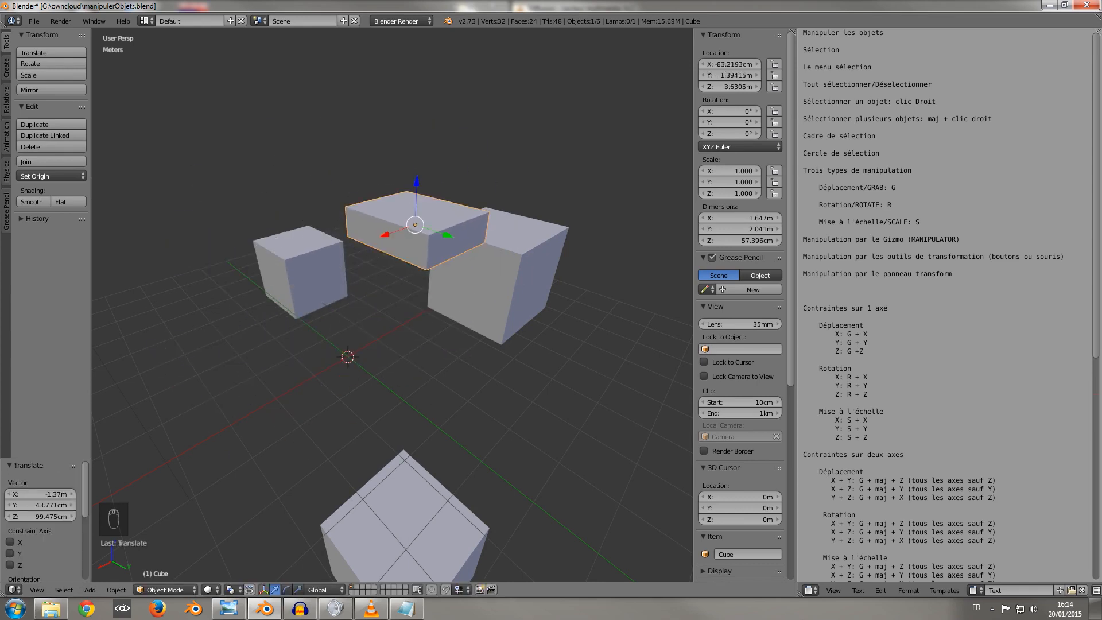
key(g)
key(y)
key(Return)
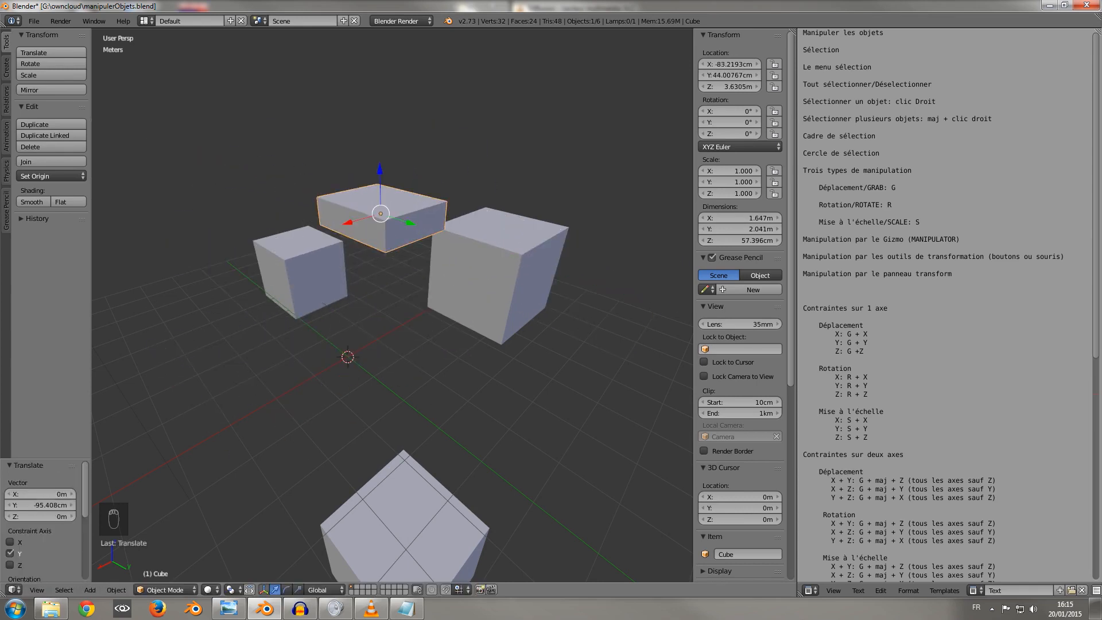
- Move the flat box about 1.72 m along the X axis and lower it along Z to about 1.79 m
key(g)
key(x)
key(Return)
key(g)
key(z)
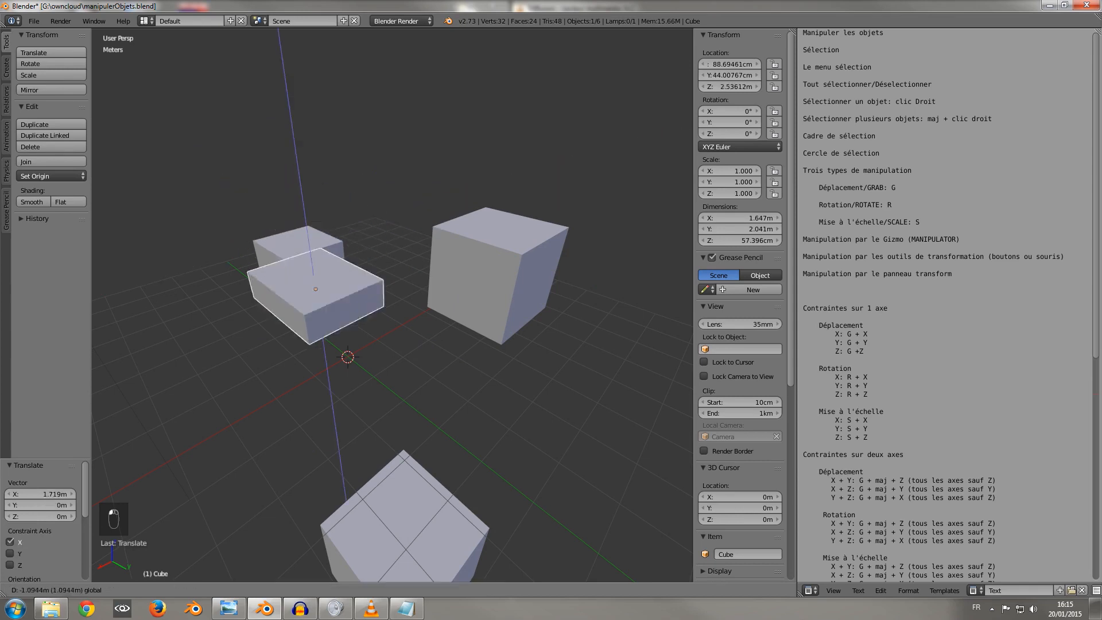
key(Return)
- Shift the flat box about -0.55 m along the X axis and about 0.66 m along the Y axis
key(g)
key(x)
key(Return)
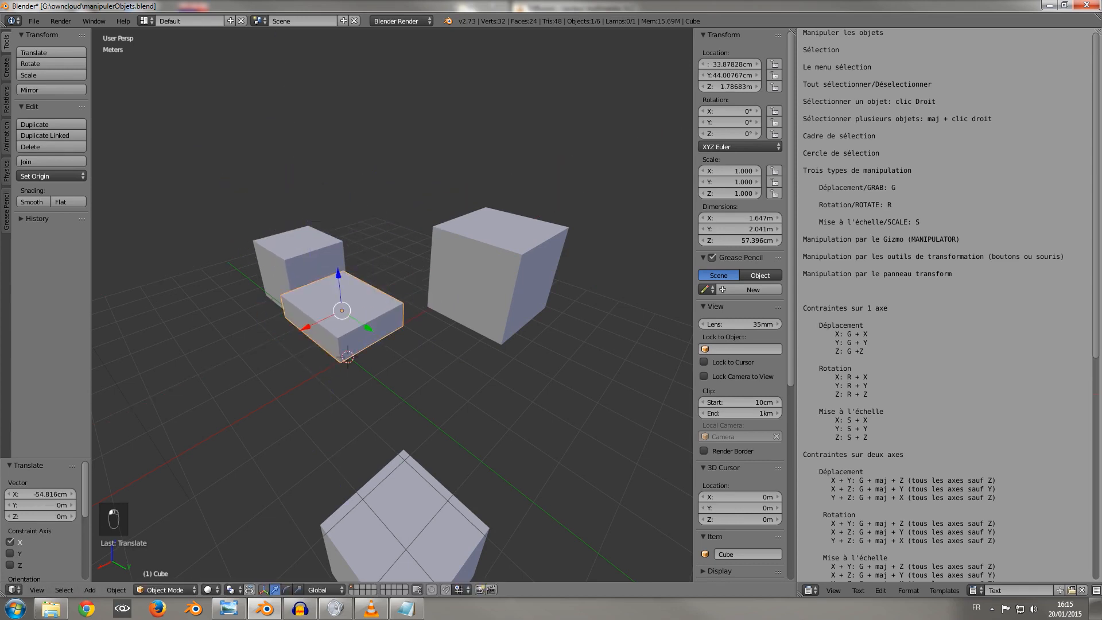
key(g)
key(y)
key(Return)
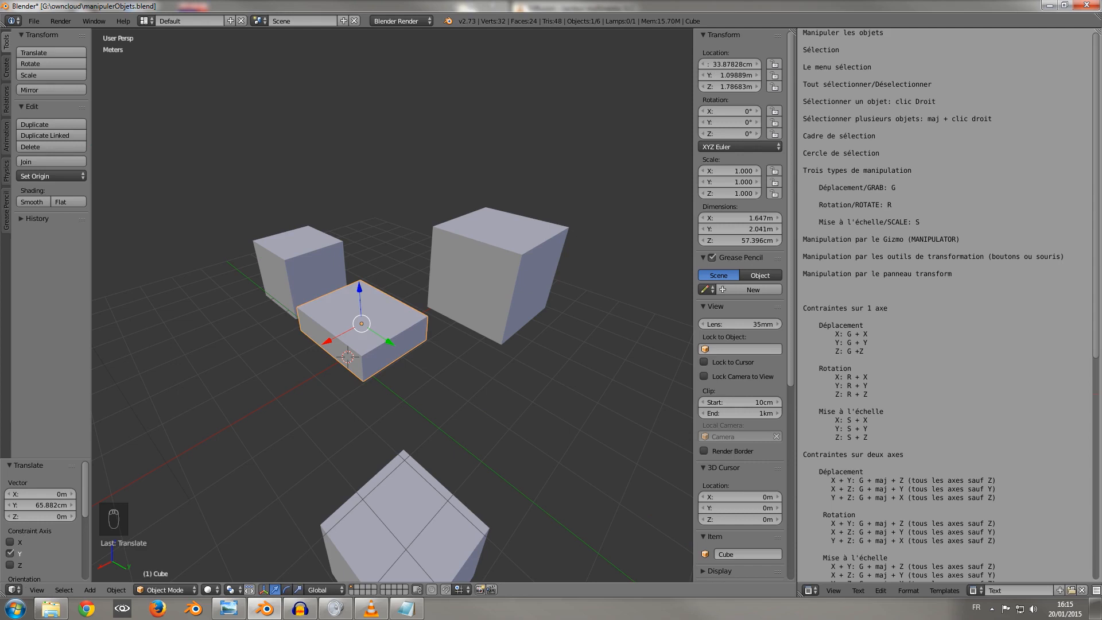
- Rotate the flat box around its axes with the rotation manipulator and clear its rotation
click(286, 589)
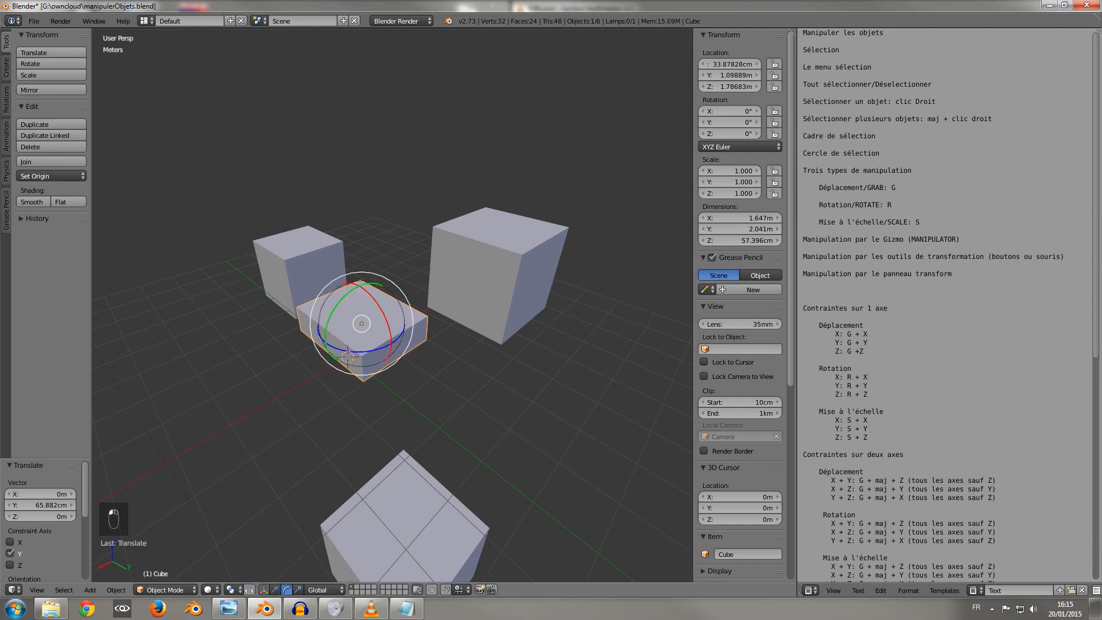
mouse_move(348, 357)
mouse_down()
mouse_move(356, 246)
mouse_move(356, 357)
mouse_up()
drag(336, 299, 344, 276)
key(alt+r)
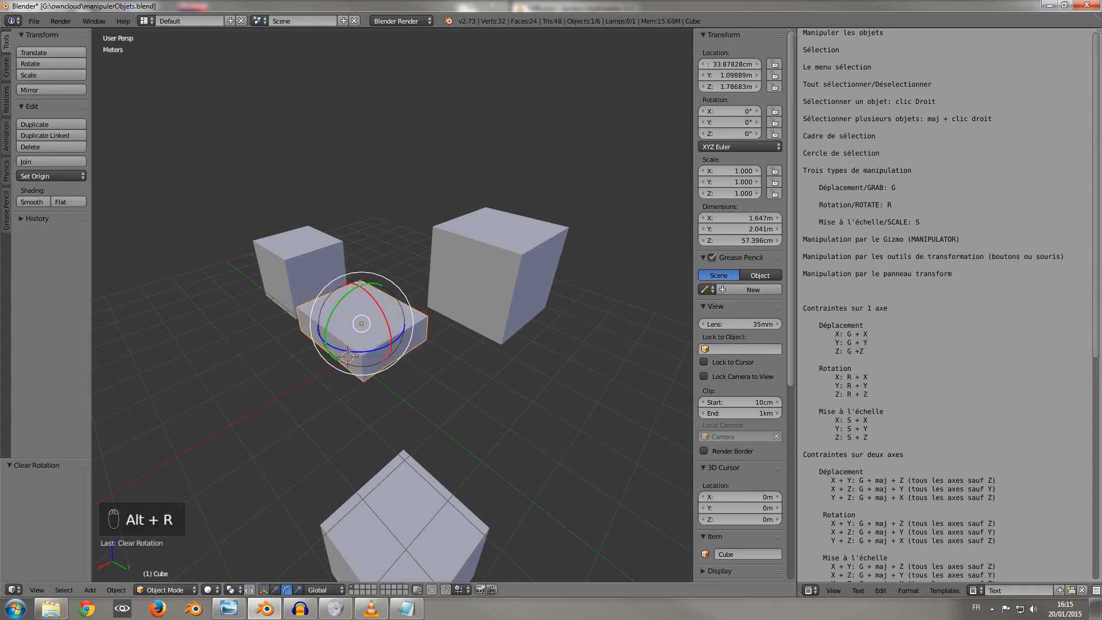
- With the scale manipulator active, scale the flat box uniformly to about 0.70 and stretch it along Z by about 7.27
click(298, 589)
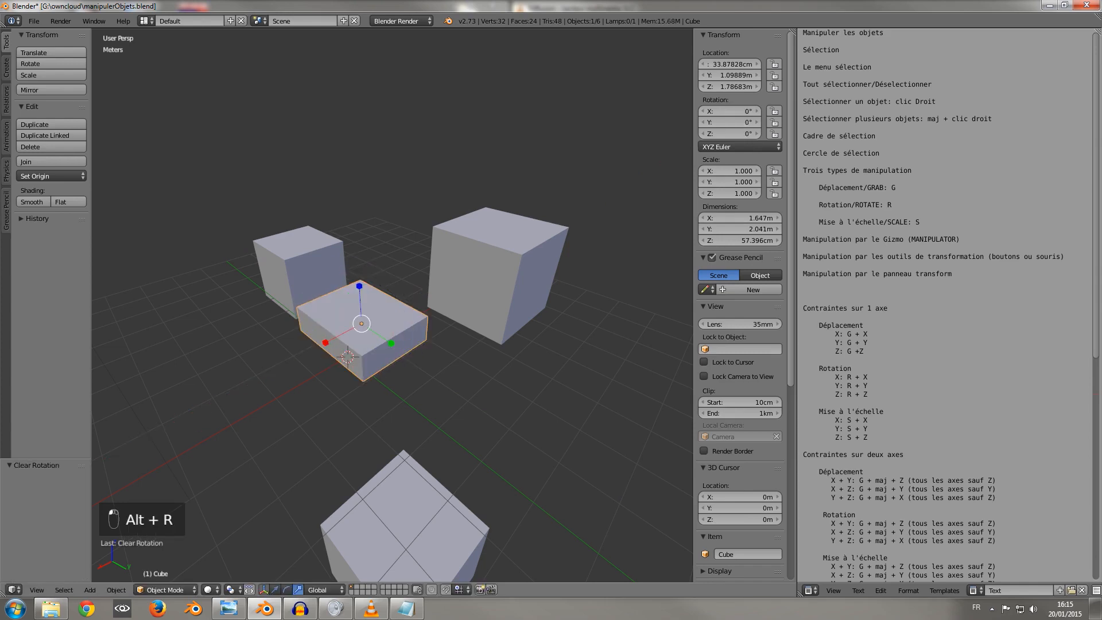
mouse_move(361, 323)
mouse_down()
mouse_move(442, 320)
mouse_move(363, 320)
mouse_up()
key(s)
key(z)
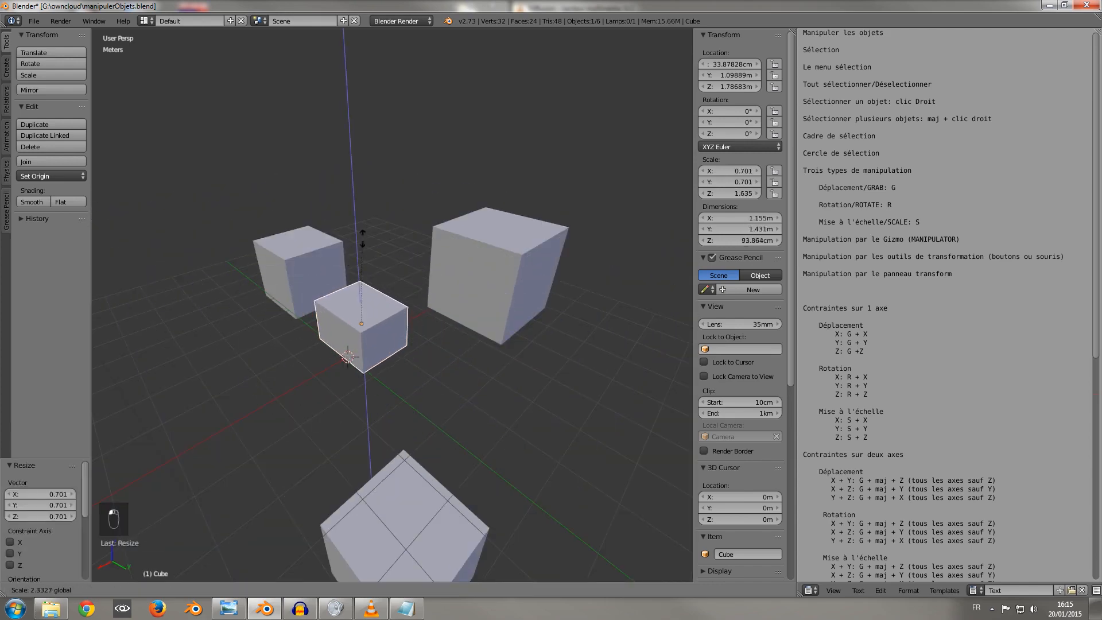
click(408, 80)
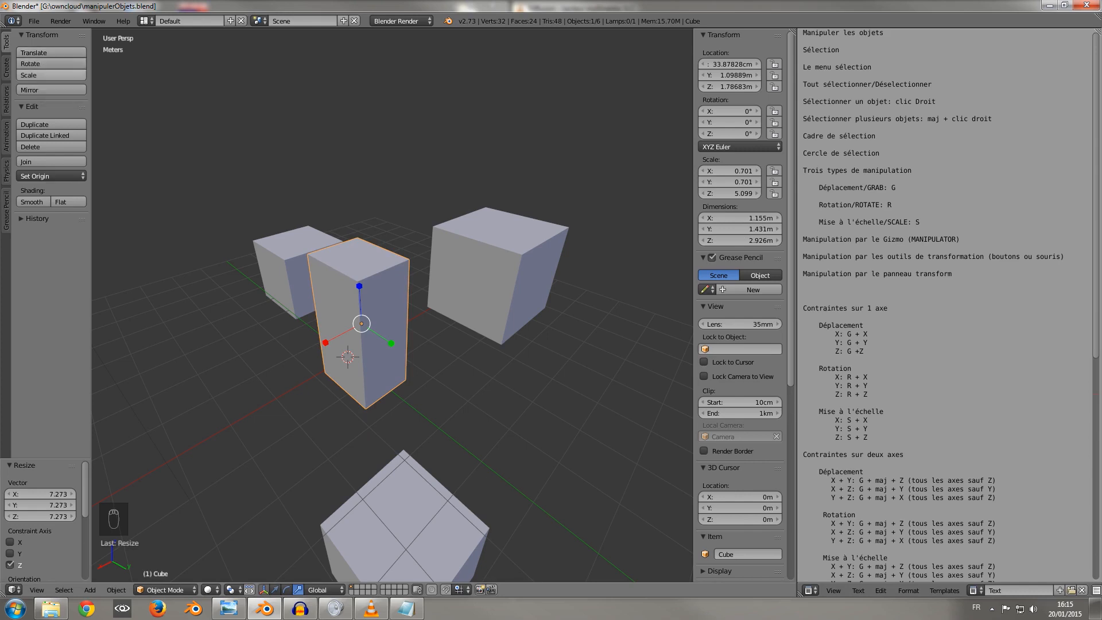
- Translate the tall box freely to about X 0.15 m, Y 2.62 m, Z 0.28 m and hide the tool shelf
click(46, 52)
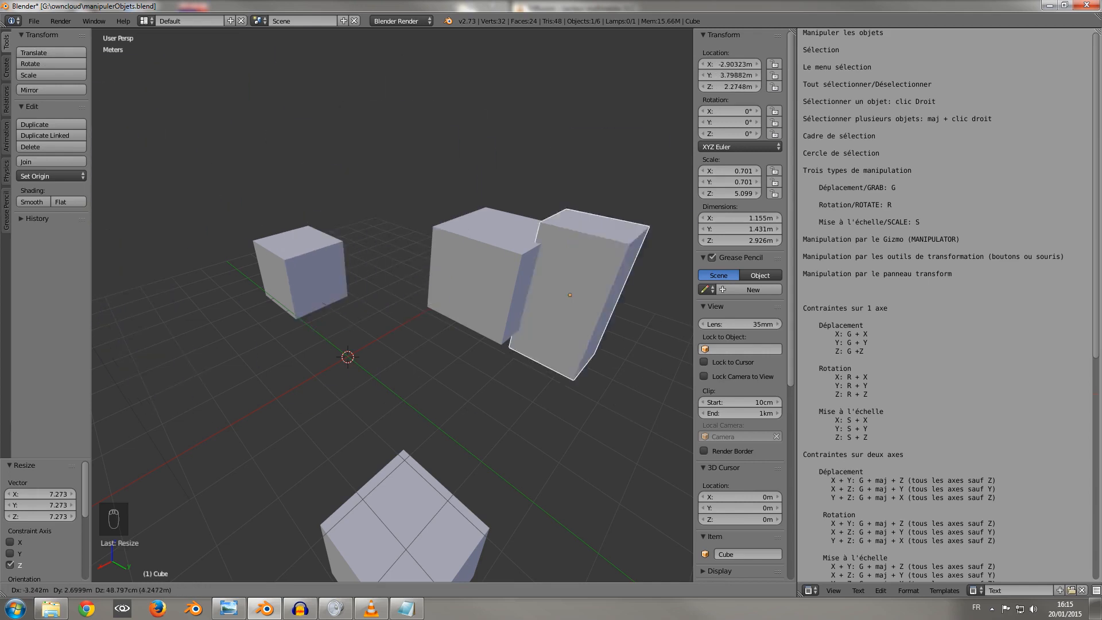
key(Return)
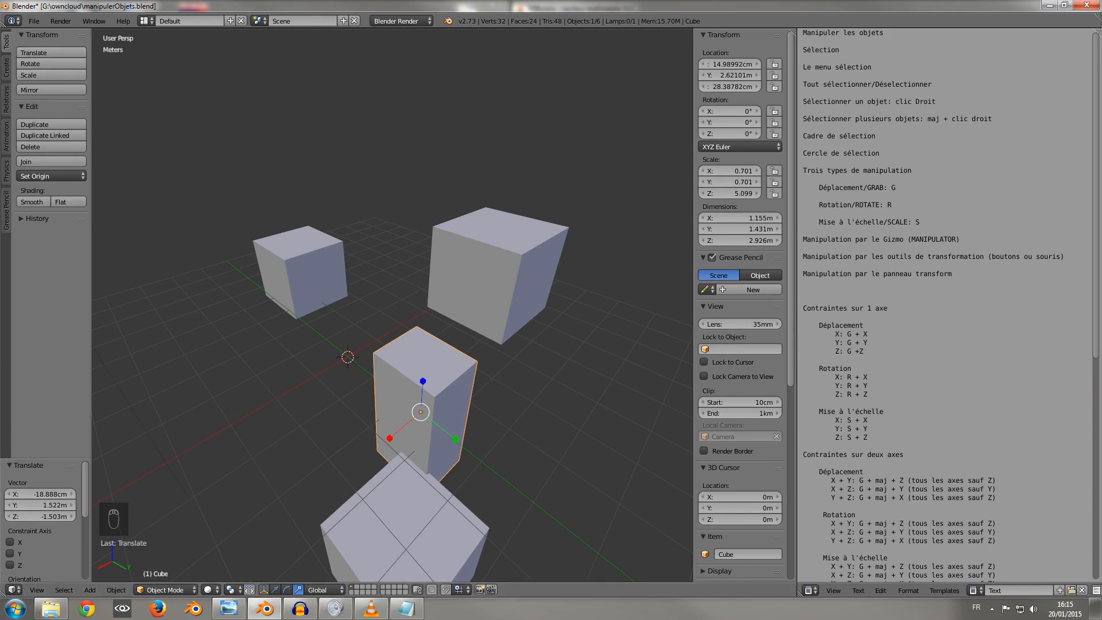
key(t)
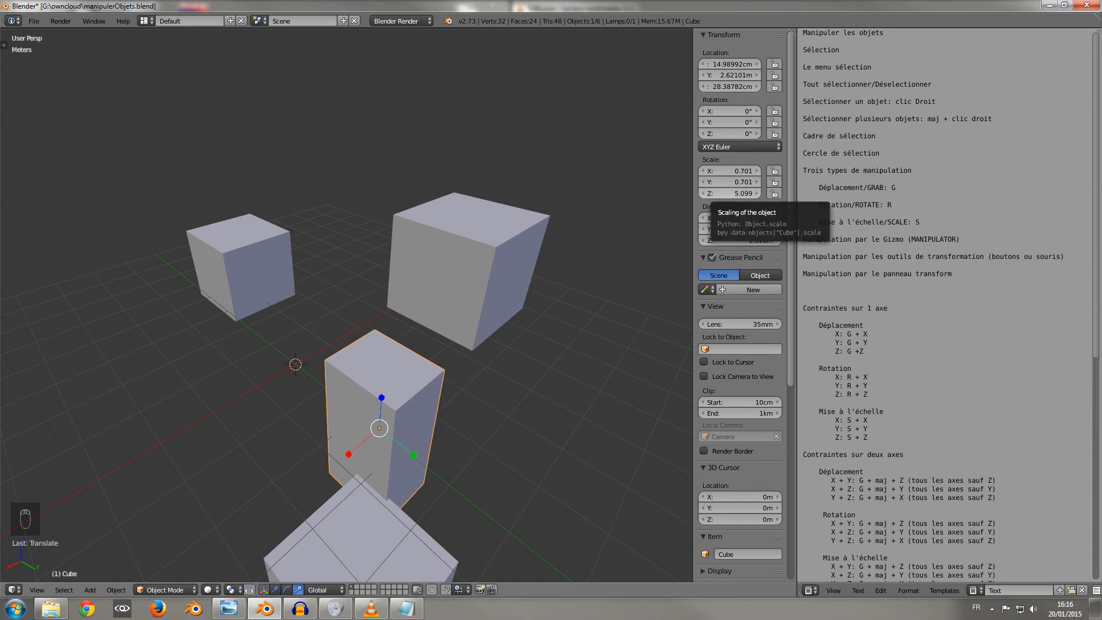
key(n)
key(n)
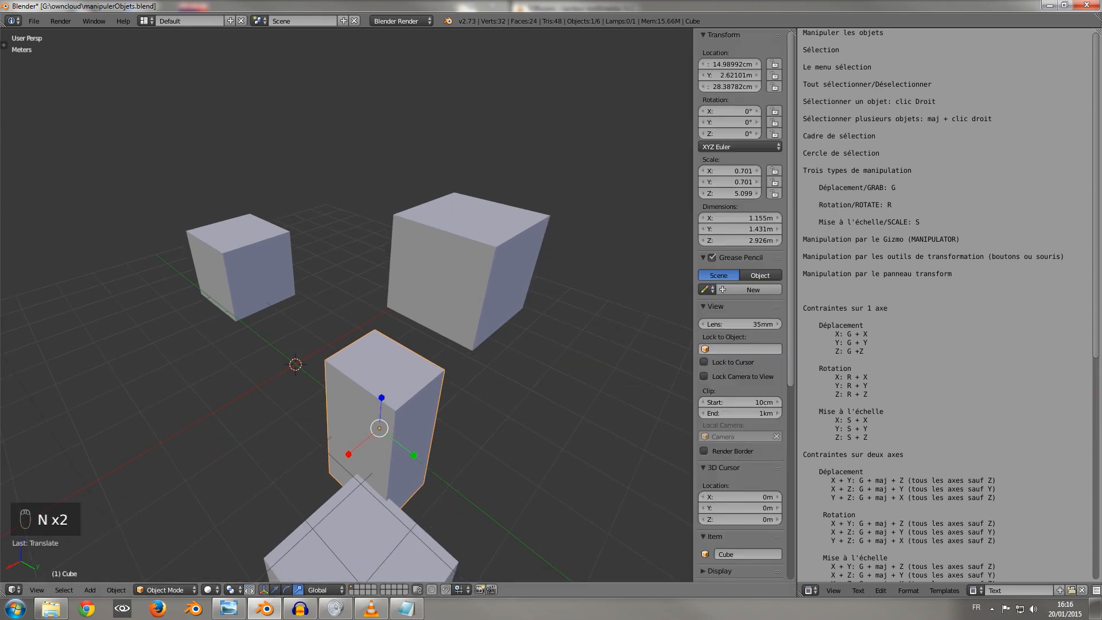
- Set the tall box's X, Y and Z location to 0
click(729, 64)
text(0)
key(Tab)
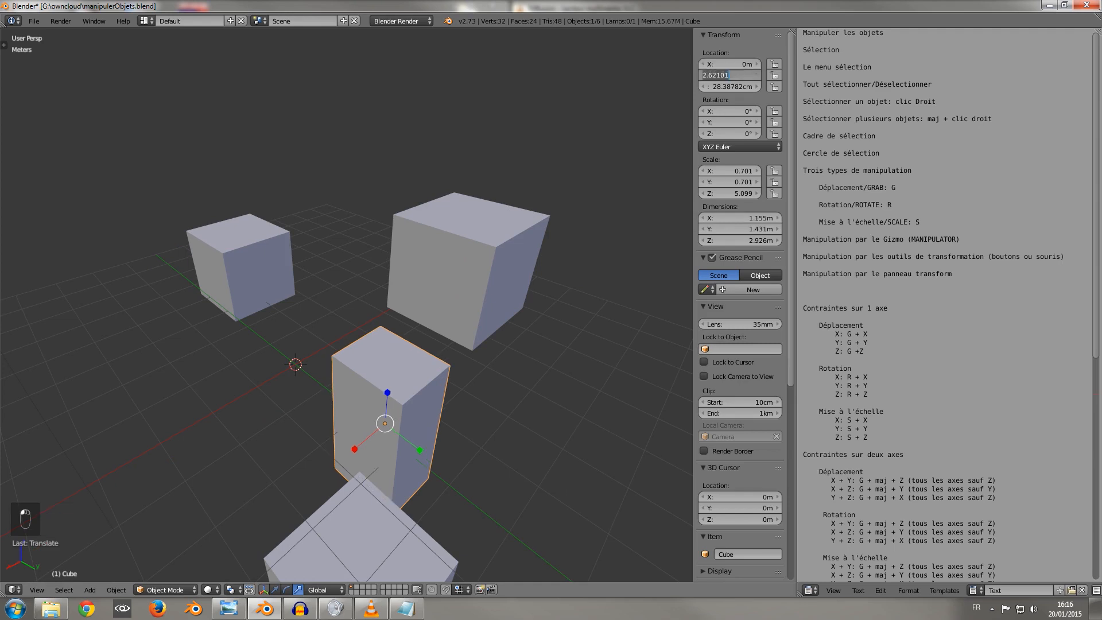
text(0)
key(Tab)
text(0)
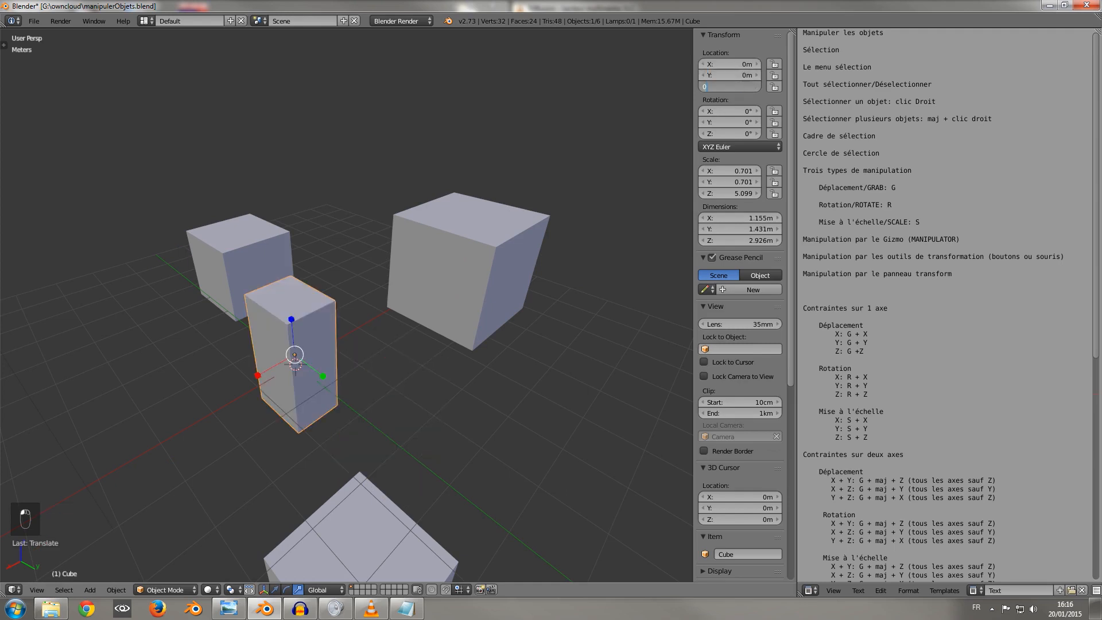
key(Return)
- Split the 3D view vertically and make the new area beside the text notes a Properties editor
mouse_move(488, 275)
middle_down()
mouse_move(539, 248)
mouse_move(502, 281)
middle_up()
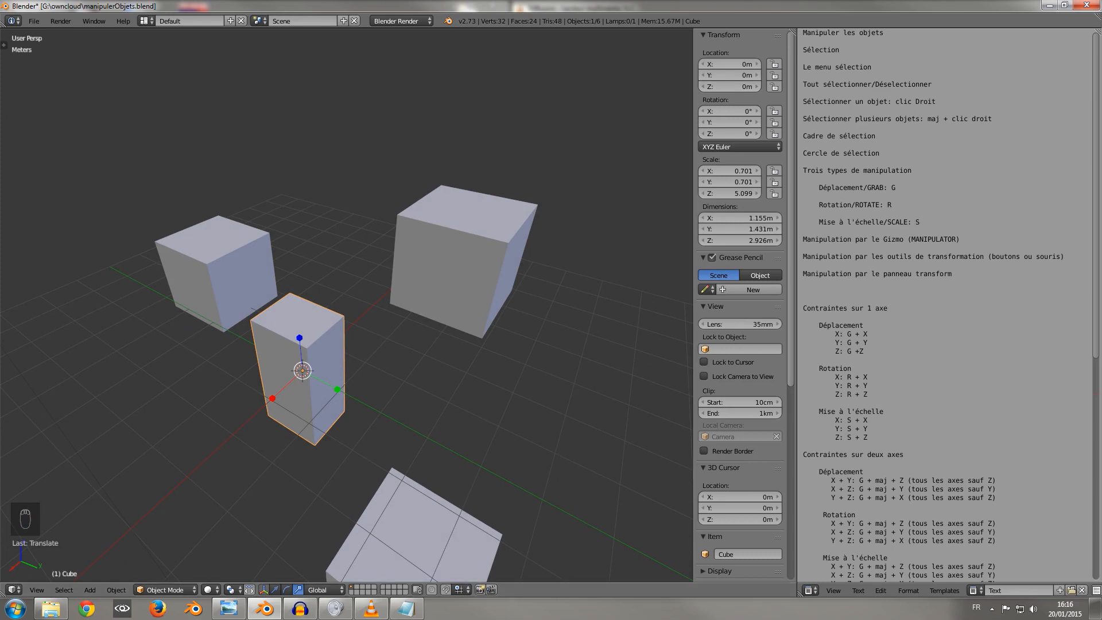
drag(792, 32, 599, 41)
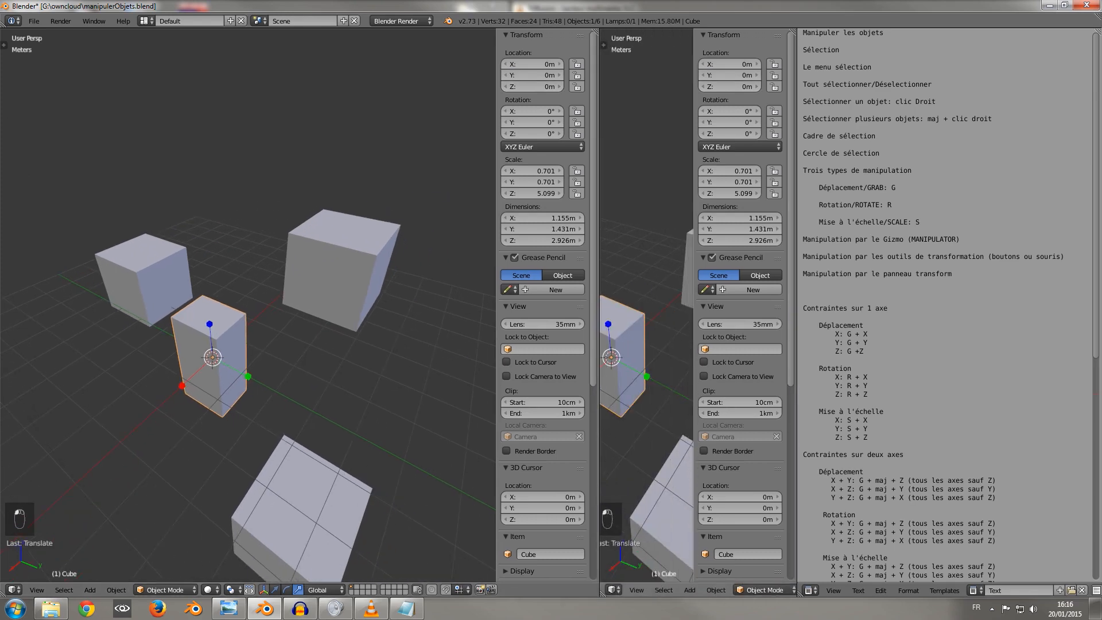
click(615, 589)
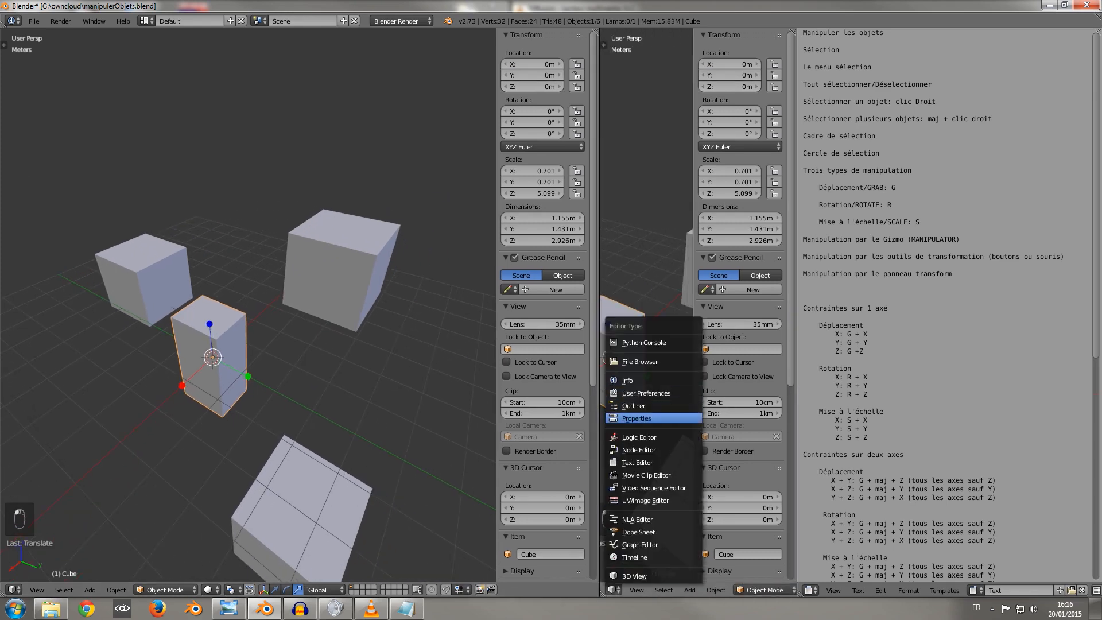
click(636, 418)
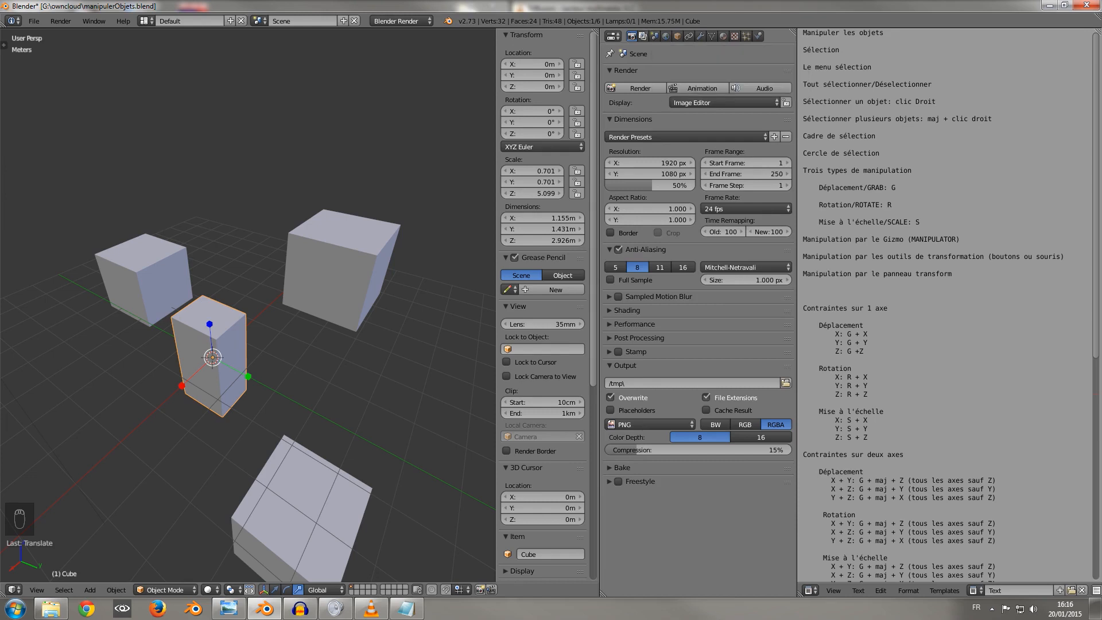
- Open the Scene properties and switch the units to None, to Imperial and back to Metric
click(654, 36)
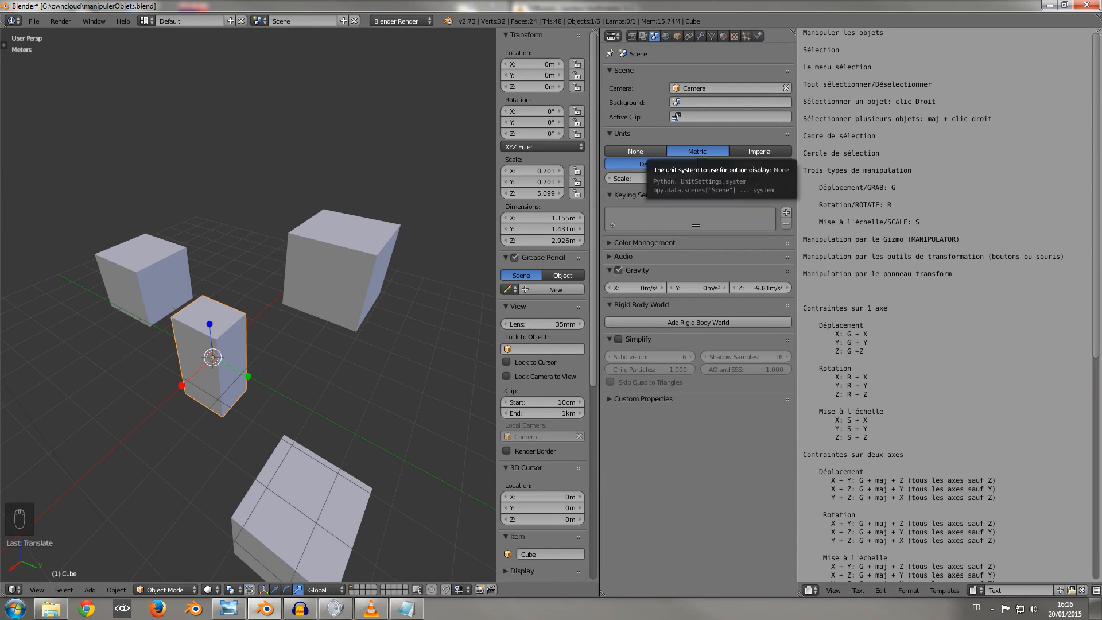
click(635, 151)
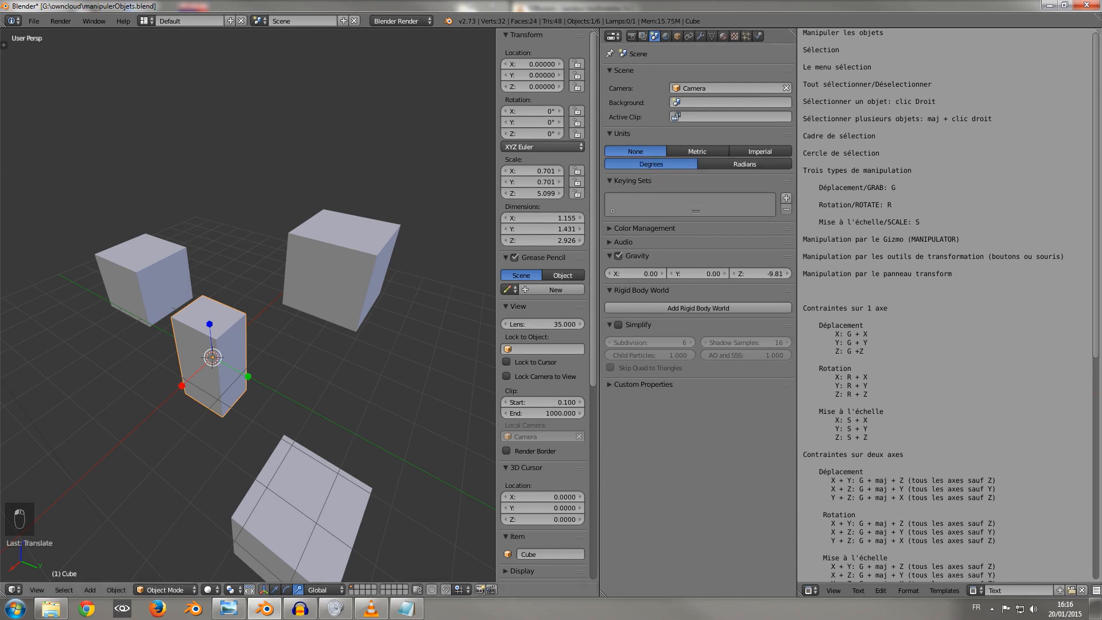
click(760, 151)
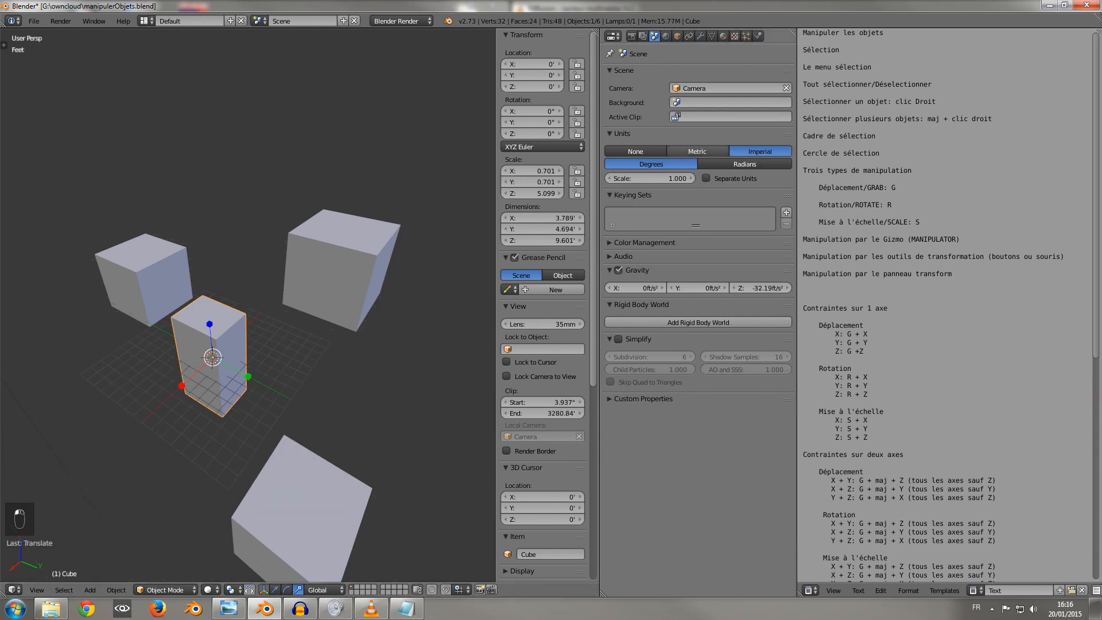
click(697, 151)
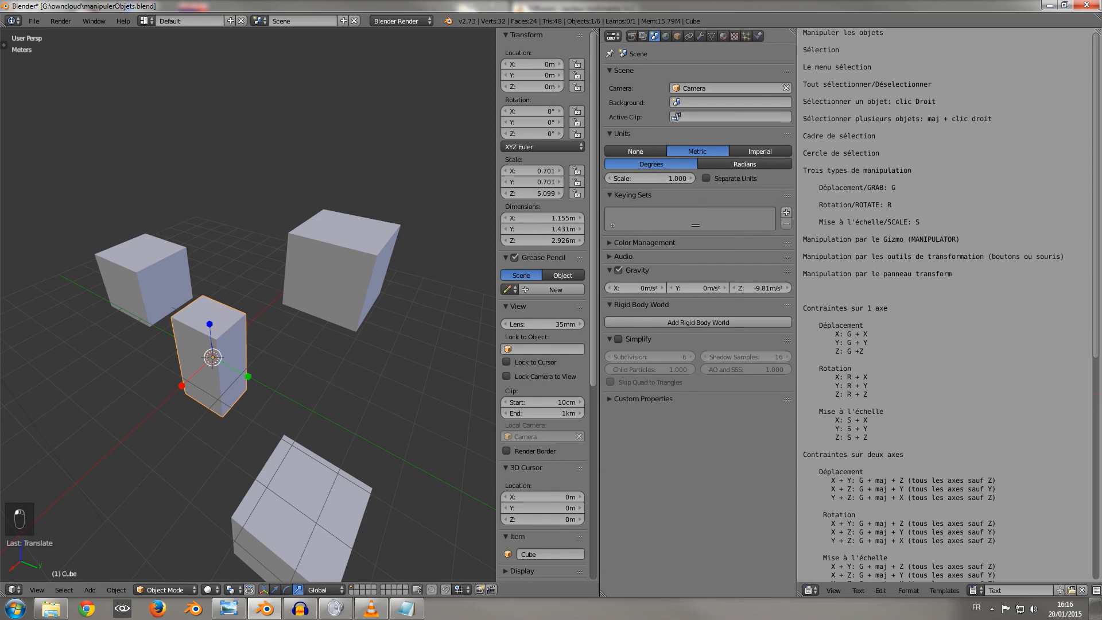
- Set the tall box's Z location to 3 m
middle_drag(367, 327, 326, 310)
click(532, 87)
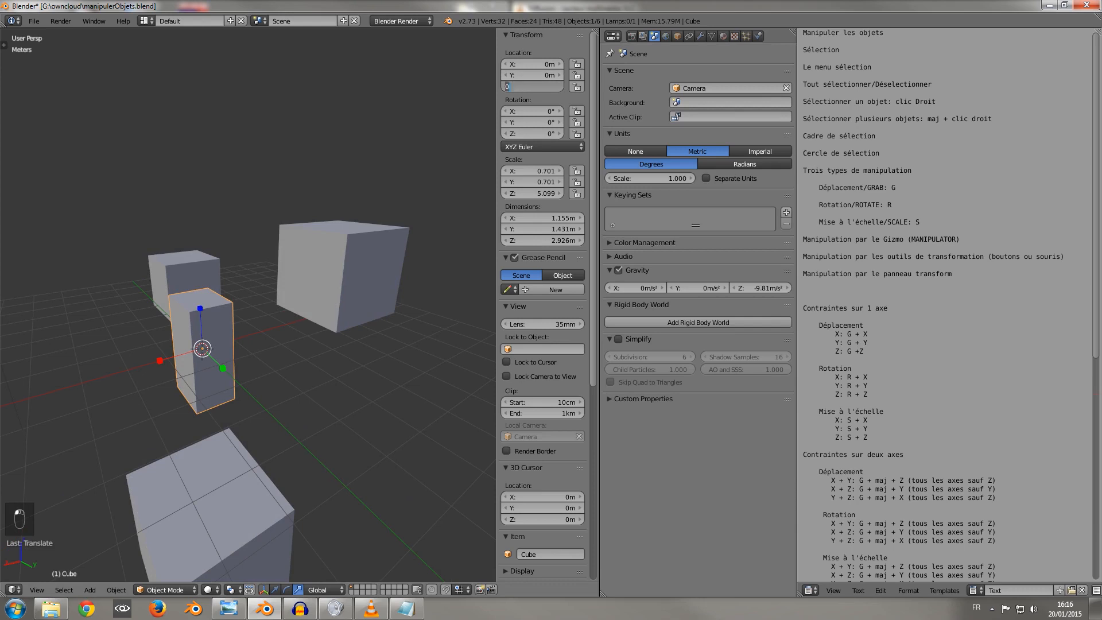
text(3m)
key(Return)
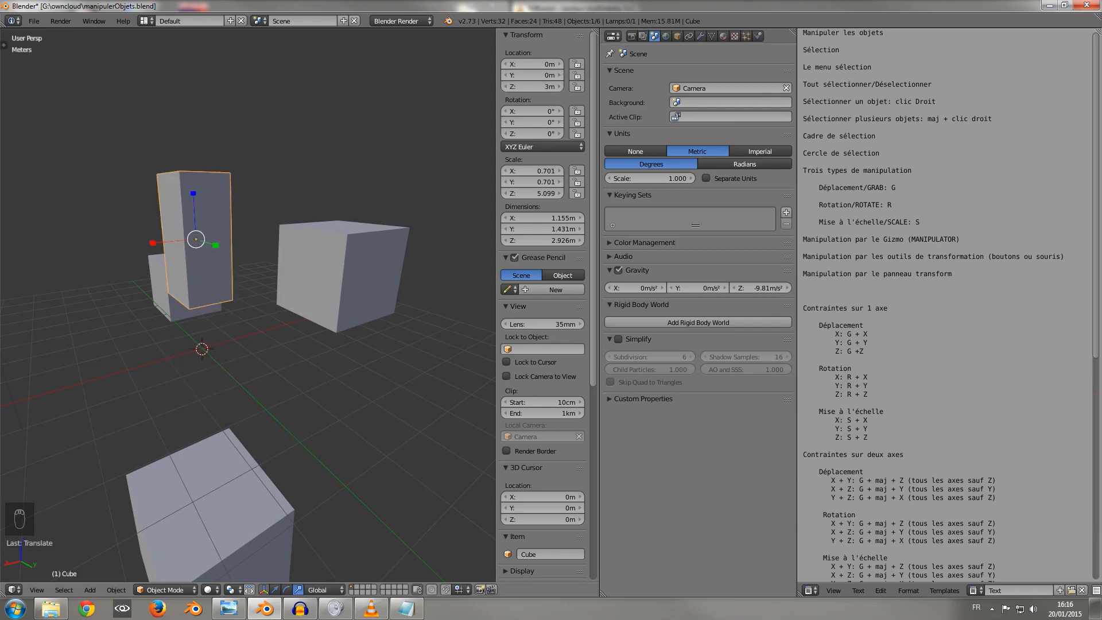
- Rotate the tall box about X through its numeric rotation value and set the X rotation to 0°
middle_drag(287, 310, 324, 289)
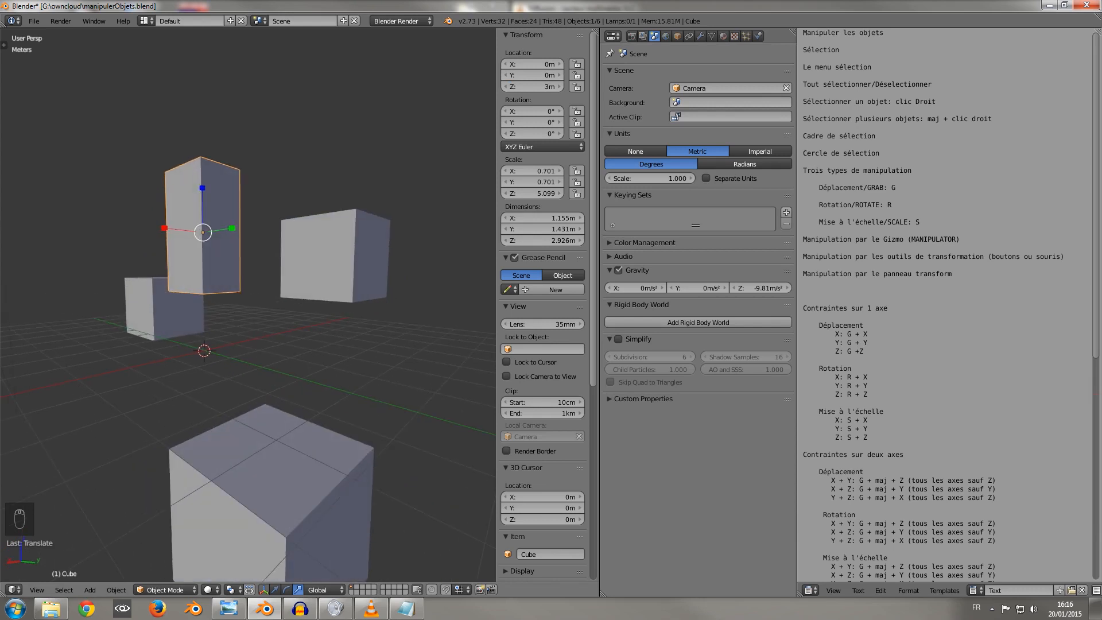
middle_drag(310, 290, 271, 321)
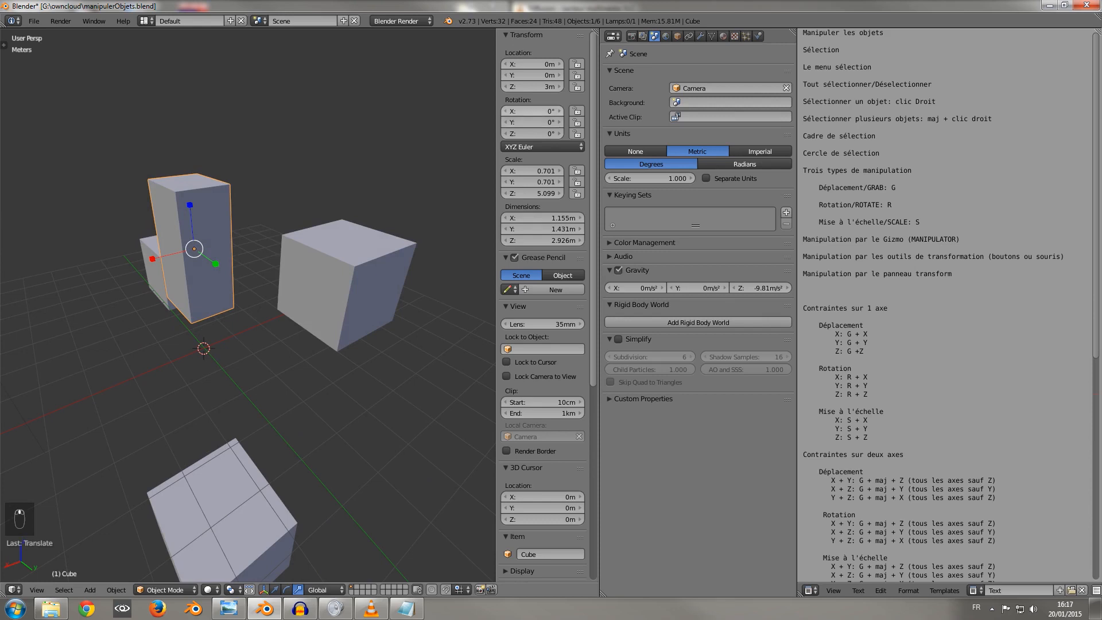
drag(532, 111, 734, 111)
click(532, 111)
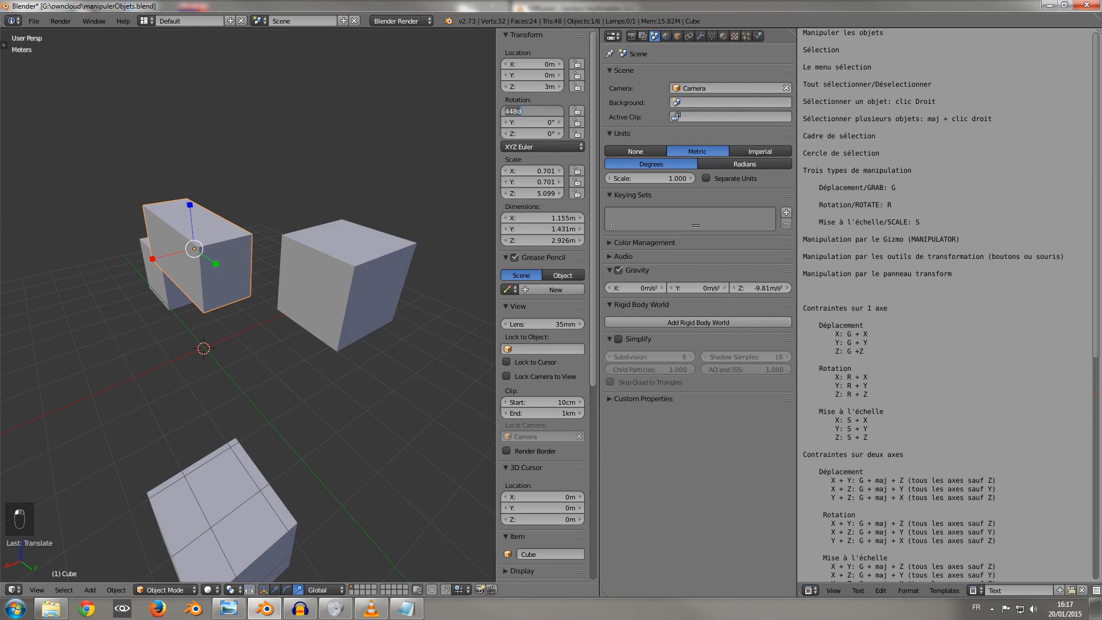
text(0)
key(Return)
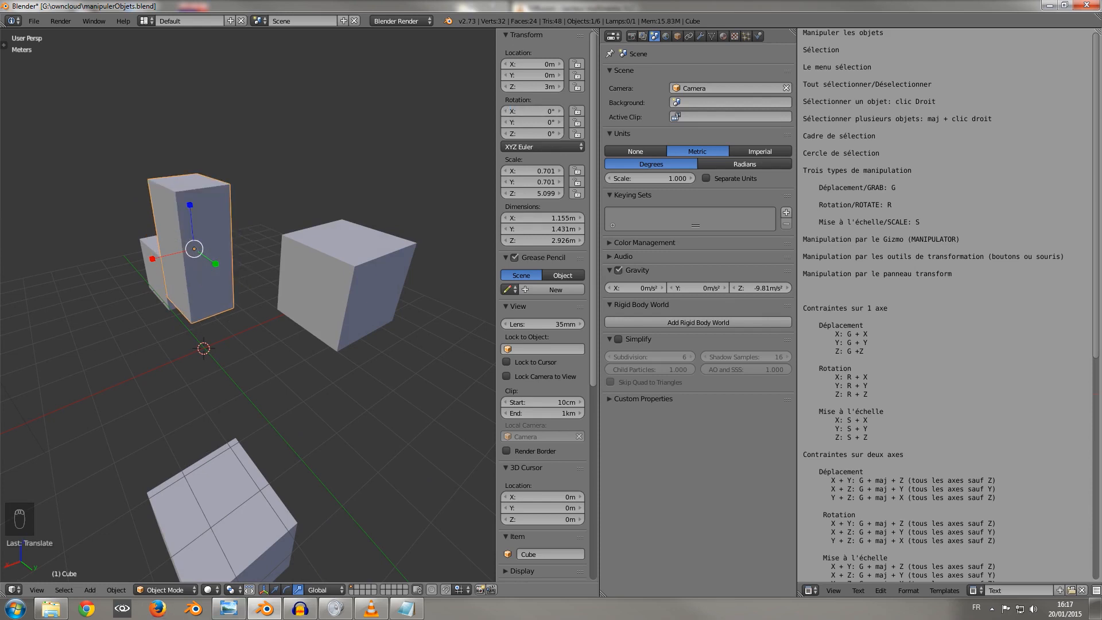
- Switch to the rotation manipulator and rotate the tall box about the Y axis to about -1005°
click(287, 589)
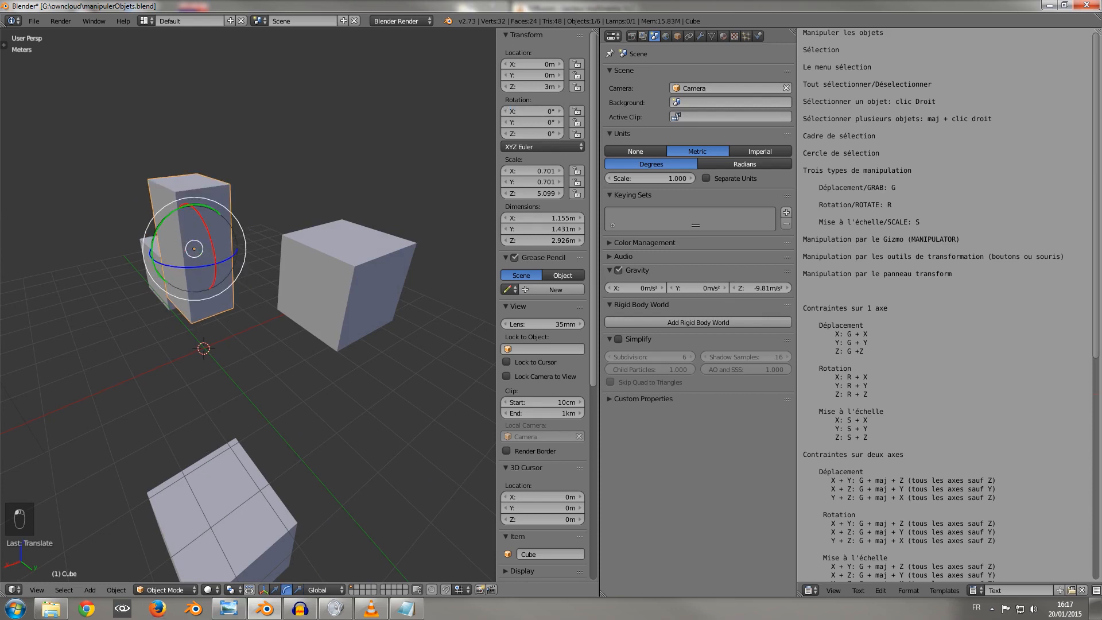
drag(175, 210, 154, 251)
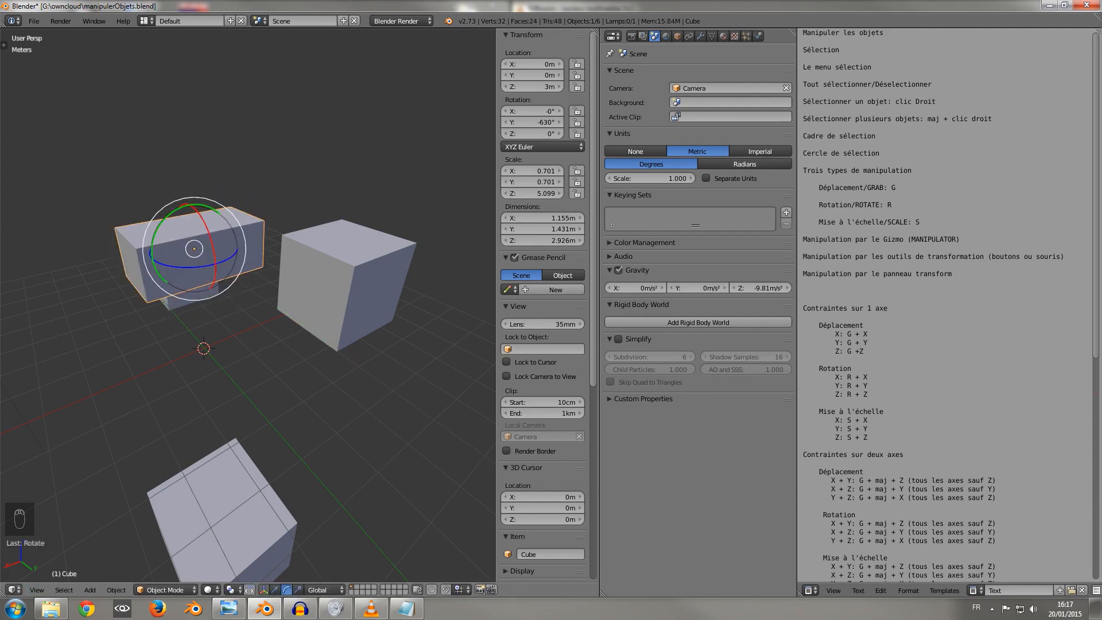
key(r)
key(y)
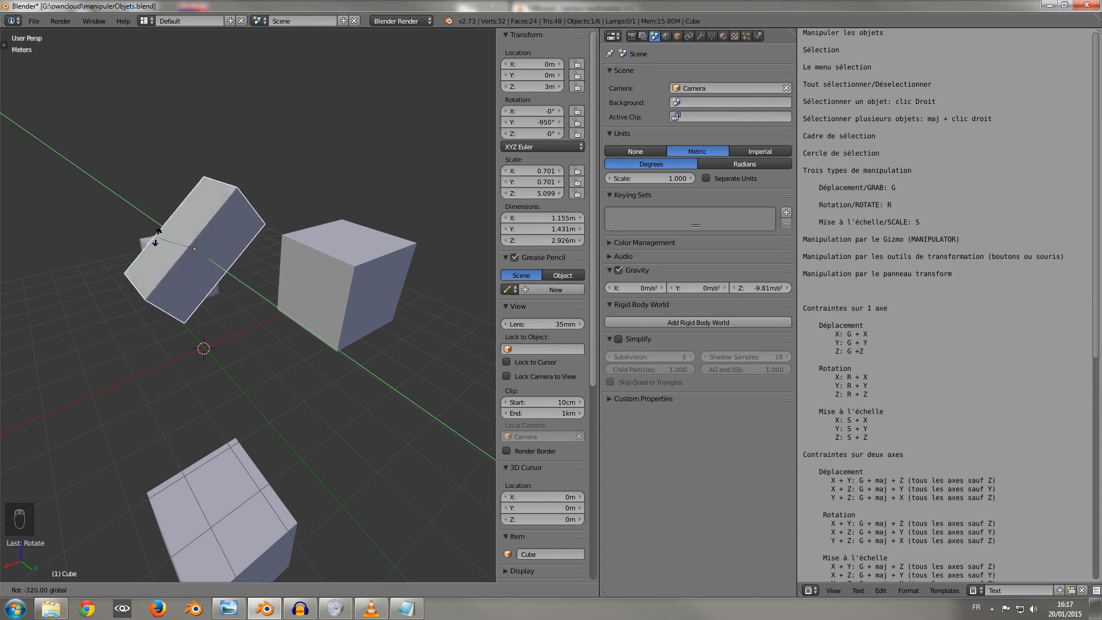
click(186, 225)
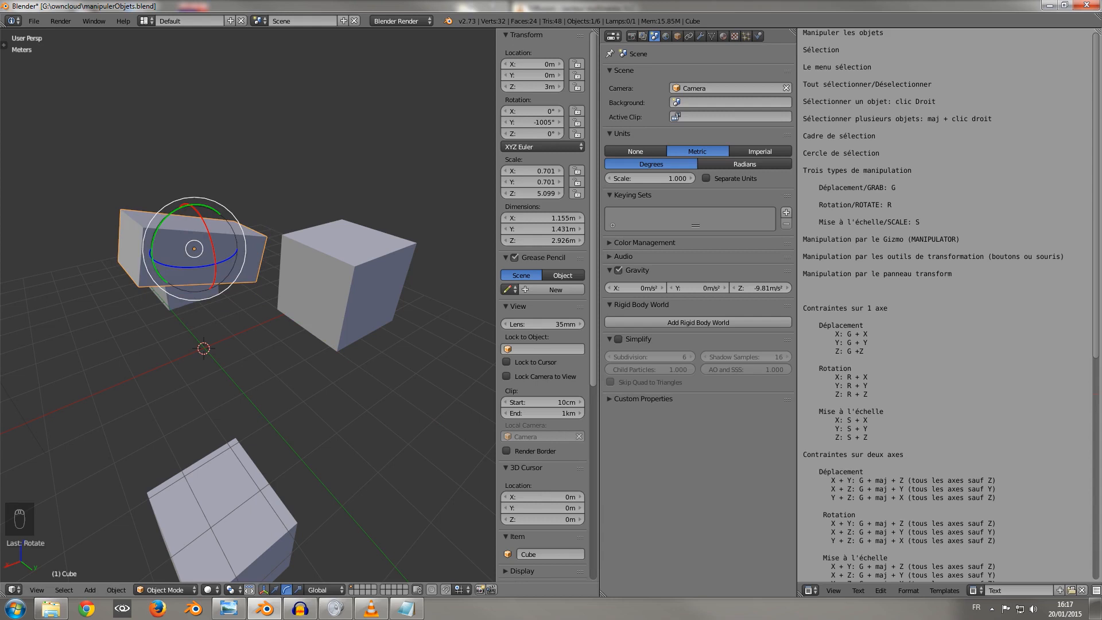
- Scale the box down to about 0.81 × 1.00 × 2.05 m and apply its rotation and scale
key(s)
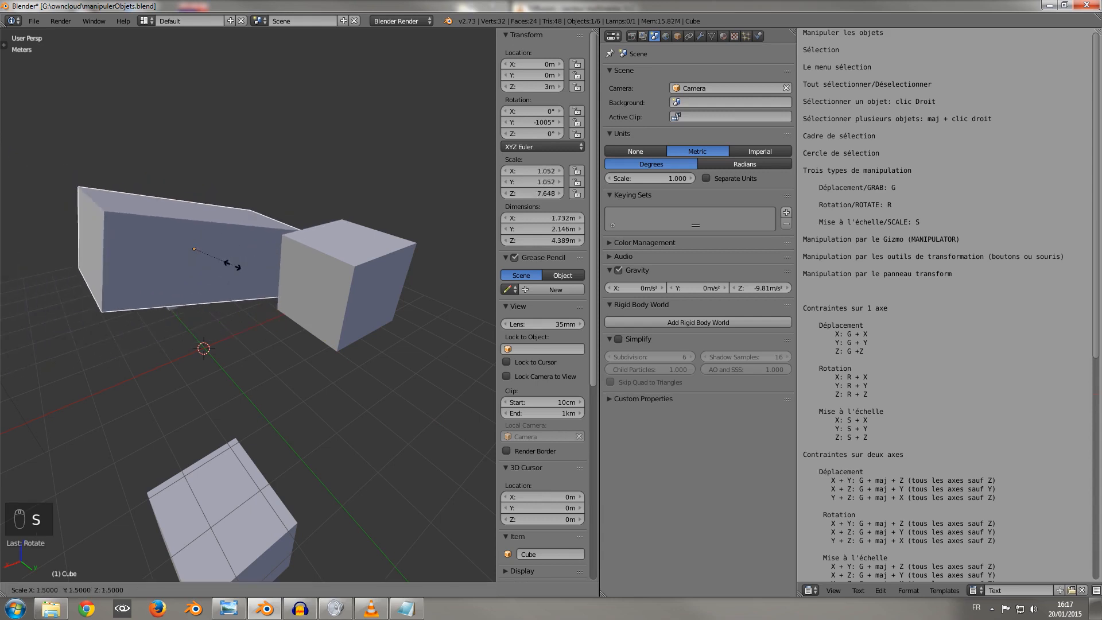
click(211, 256)
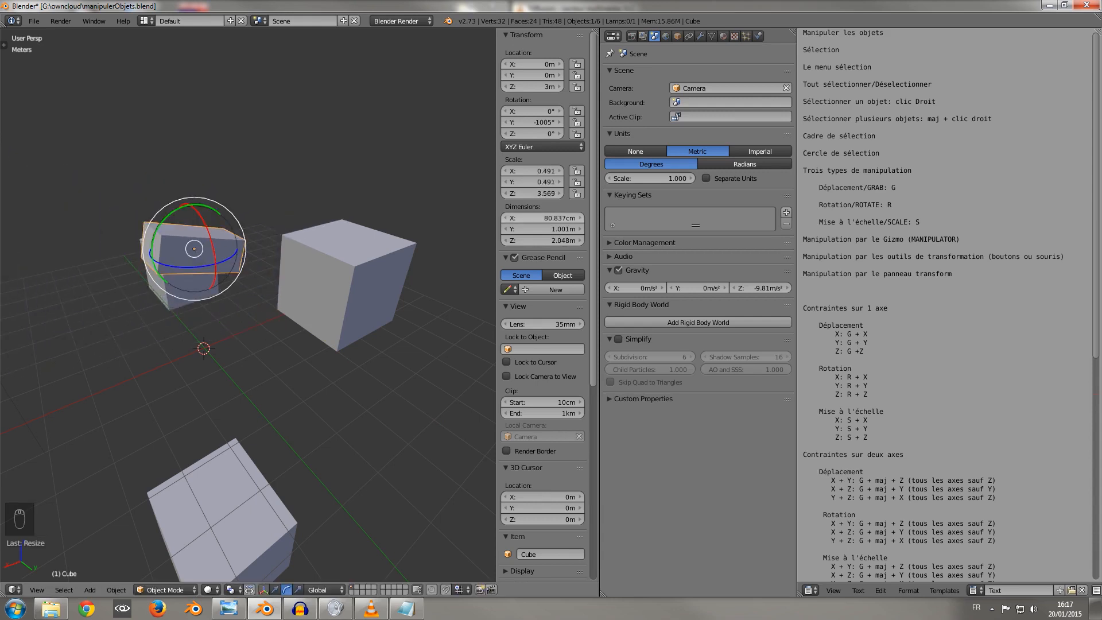
click(542, 218)
key(Escape)
key(ctrl+a)
click(224, 282)
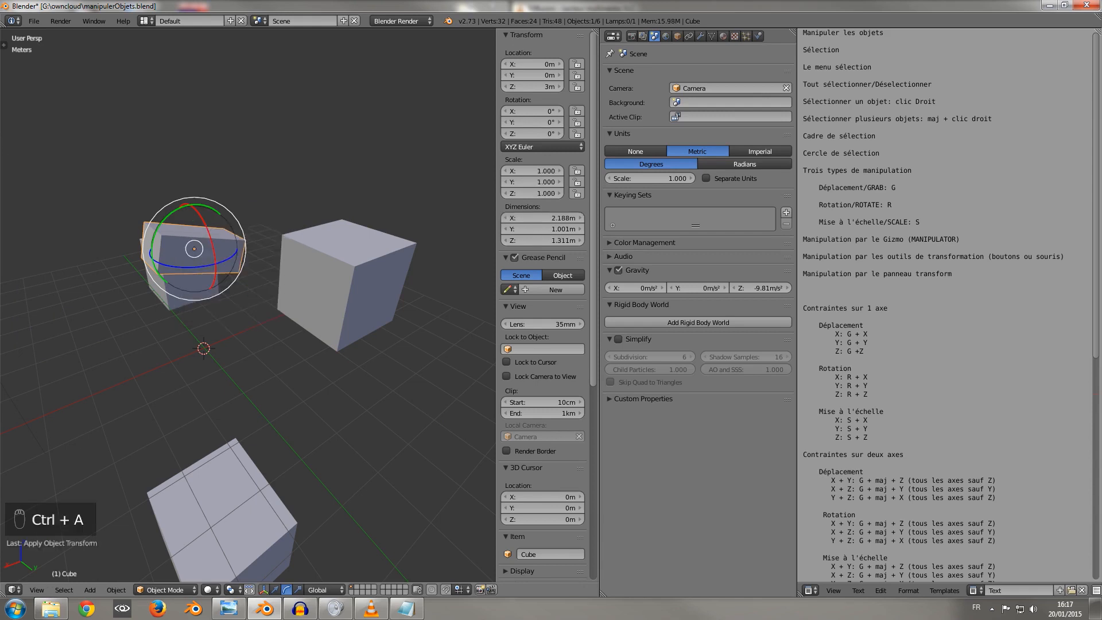
middle_drag(223, 283, 270, 278)
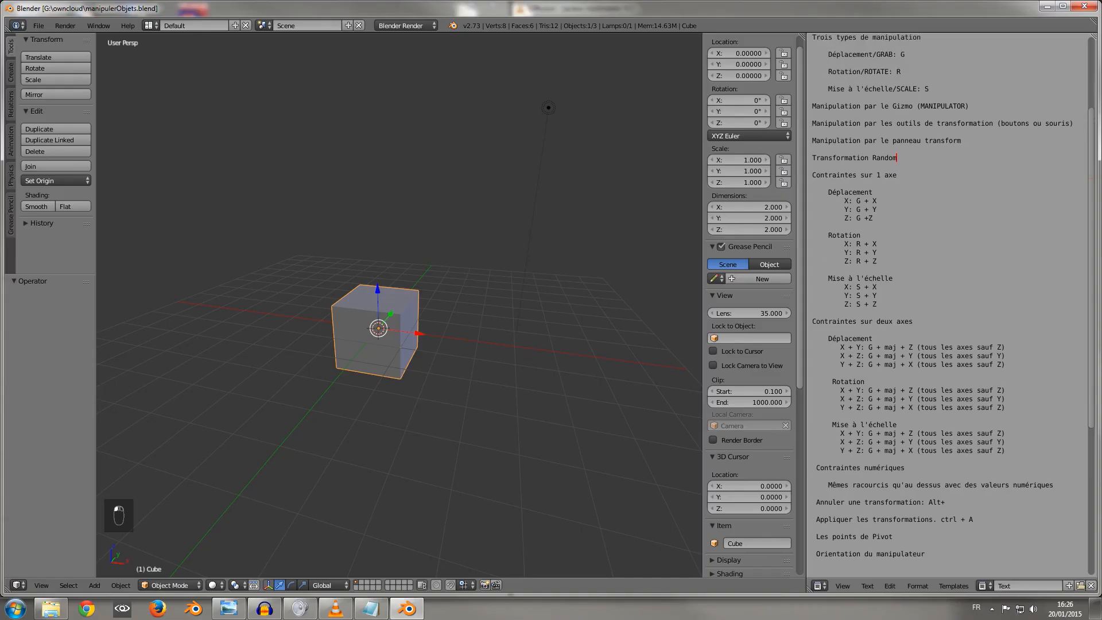
- Duplicate the cube twice, placing the copies on either side of it at about X 3.9 and X -3.8
scroll(950, 287, down, 2)
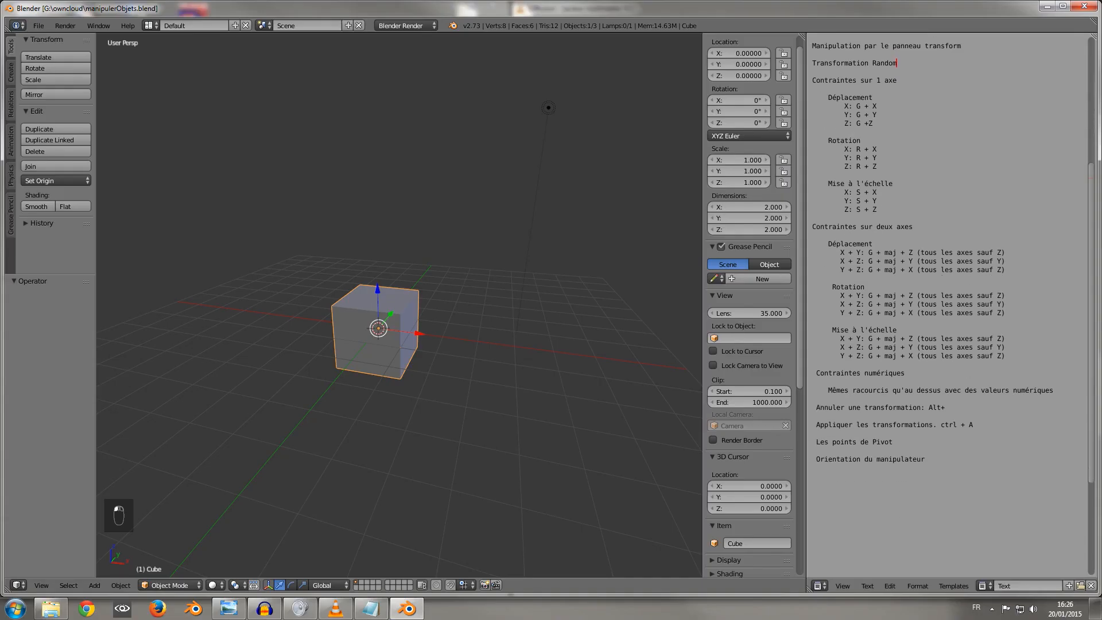
mouse_move(573, 298)
middle_down()
mouse_move(556, 332)
mouse_move(594, 292)
mouse_move(585, 310)
middle_up()
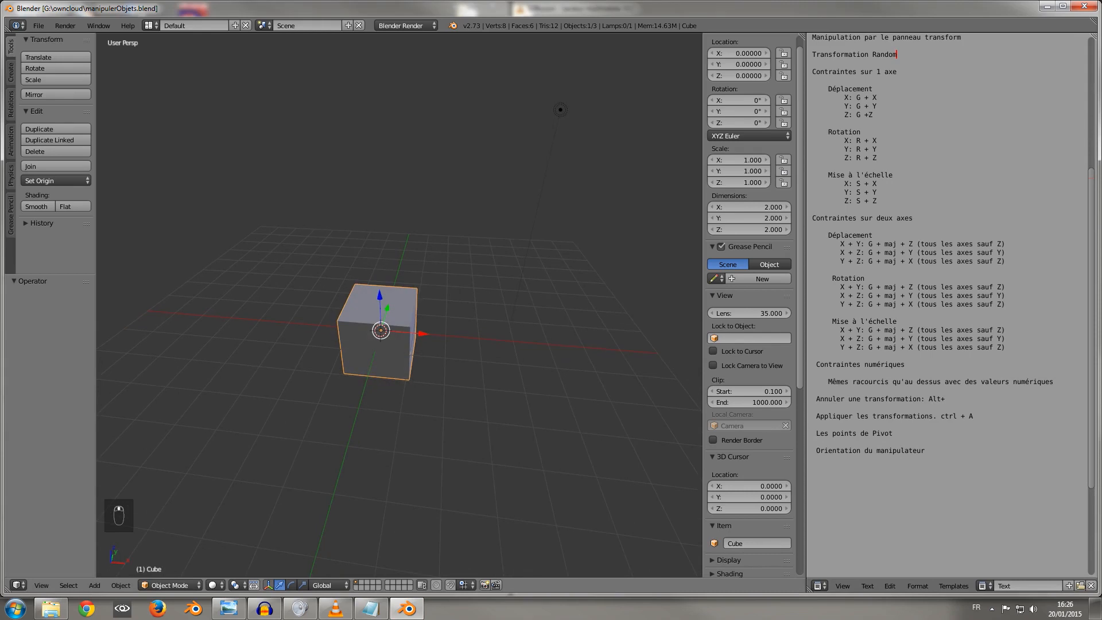
key(shift+d)
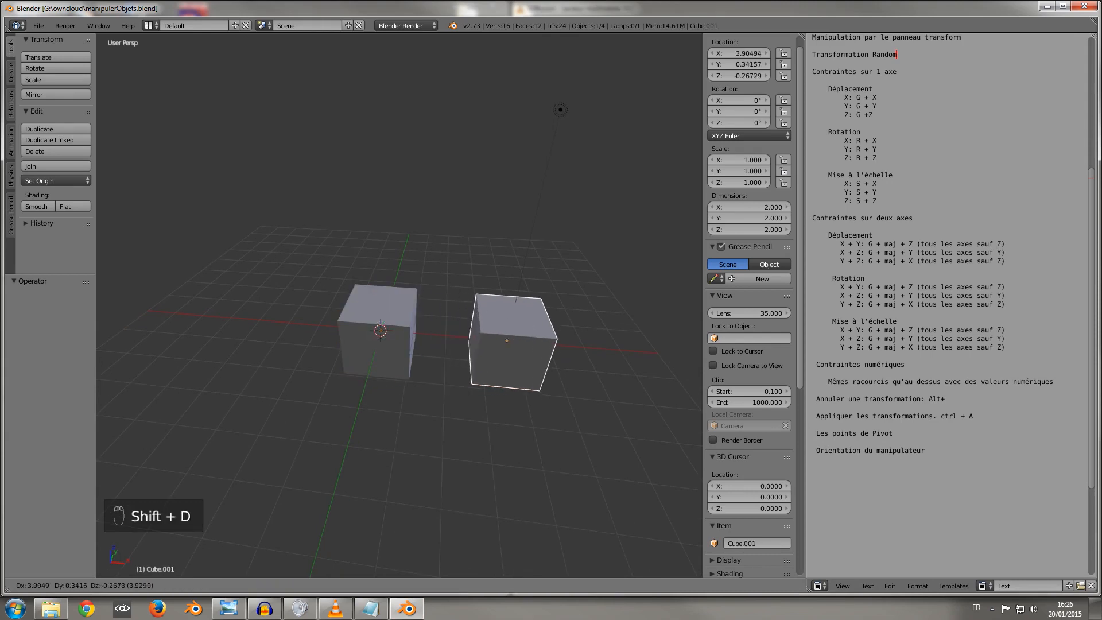
click(510, 341)
key(shift+d)
click(256, 323)
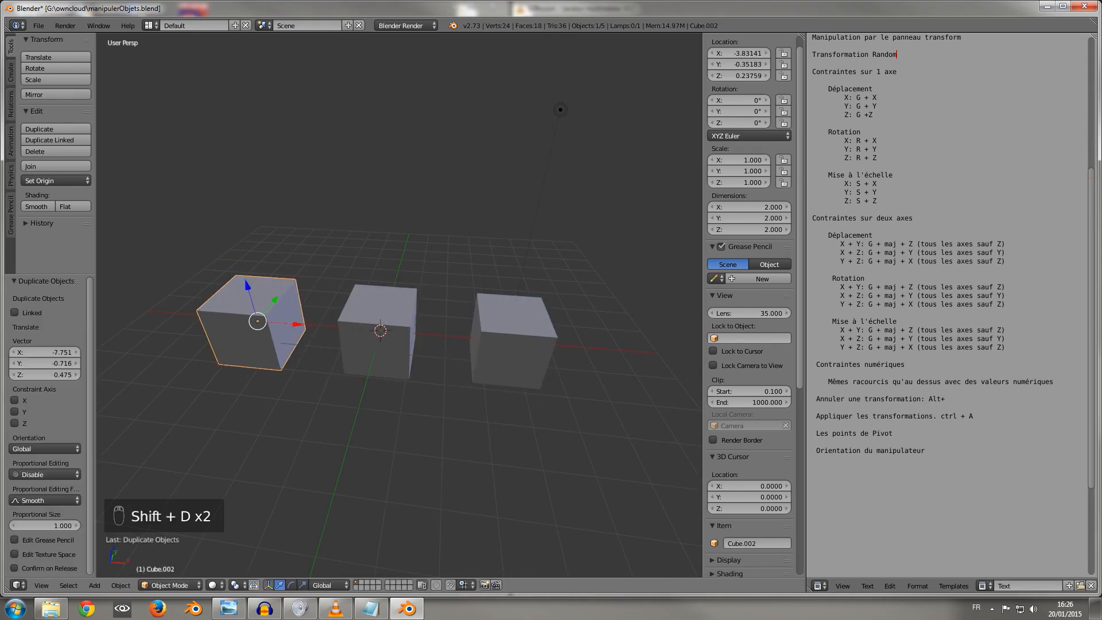
- Select all three cubes and duplicate the row twice along Y, about 2.2 and 4.9 units apart, making three rows
shift+right_click(376, 337)
shift+right_click(512, 346)
middle_drag(513, 347, 479, 369)
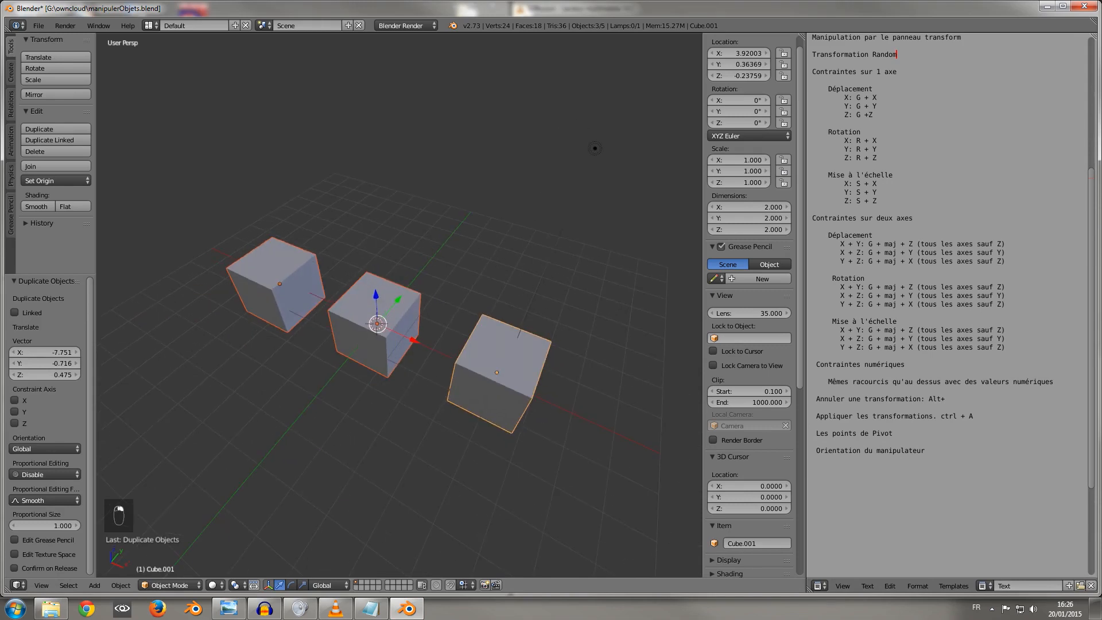
key(shift+d)
click(592, 144)
middle_drag(593, 143, 372, 135)
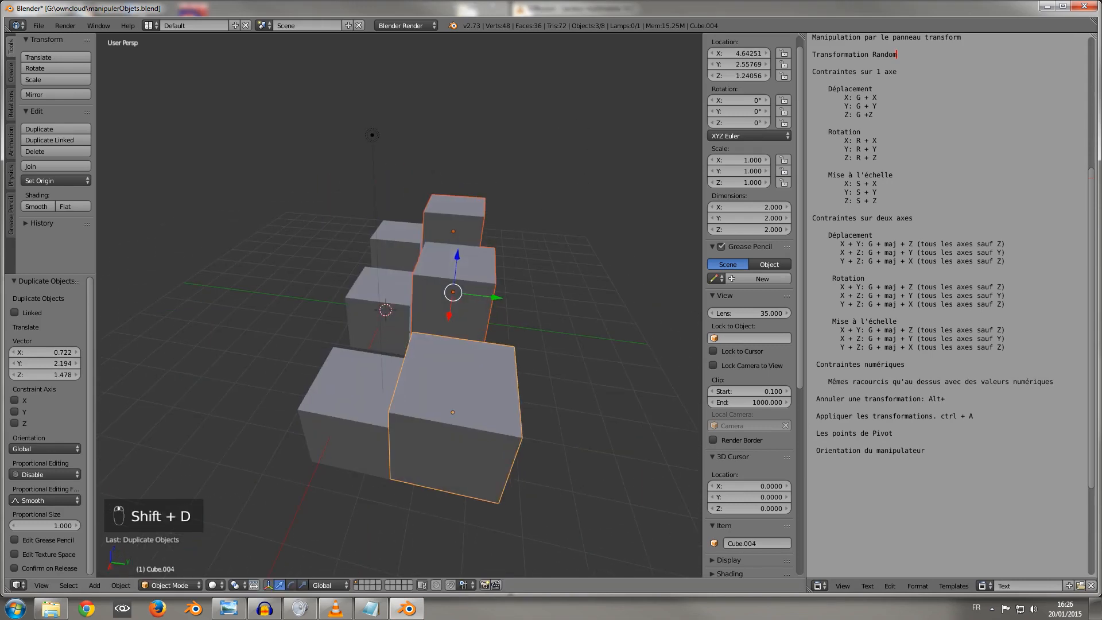
key(shift+d)
click(625, 321)
- Select the three cubes of the middle row and move them about 1.04 units along Y
right_click(456, 409)
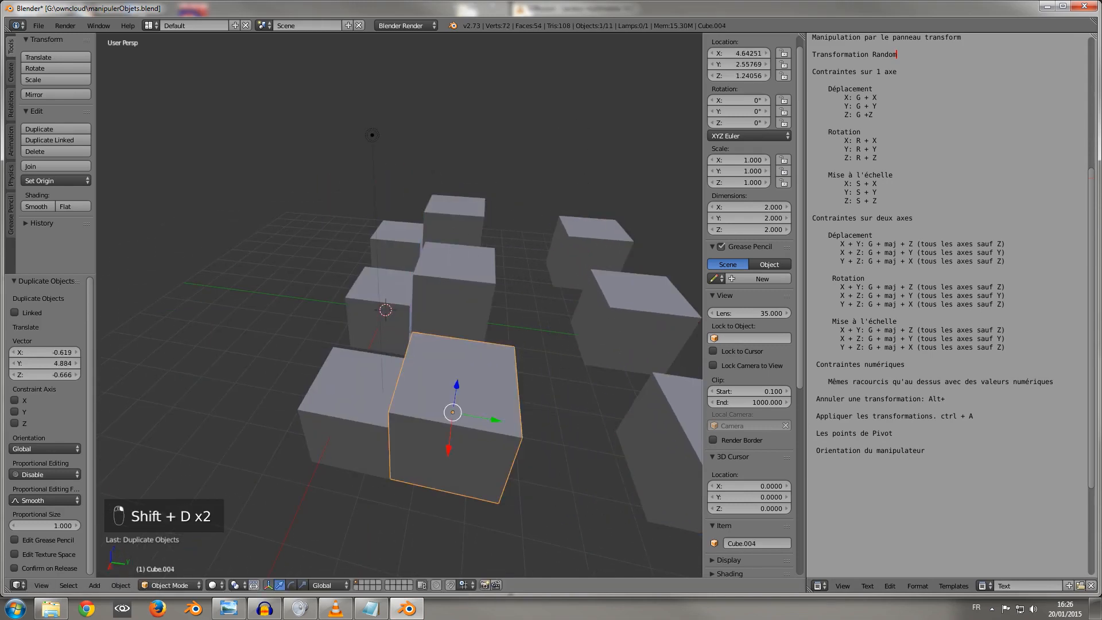
shift+right_click(453, 294)
shift+right_click(454, 231)
drag(497, 297, 535, 302)
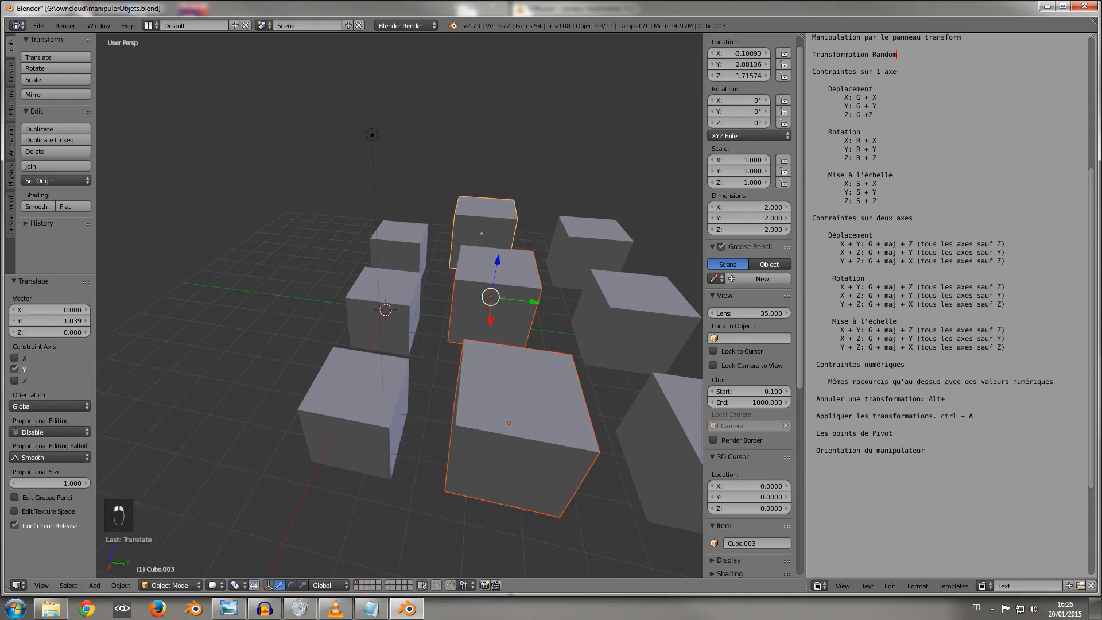
- Lower the middle row of cubes by about 0.97 units along Z
drag(496, 258, 493, 289)
middle_drag(493, 289, 533, 284)
middle_drag(464, 174, 631, 106)
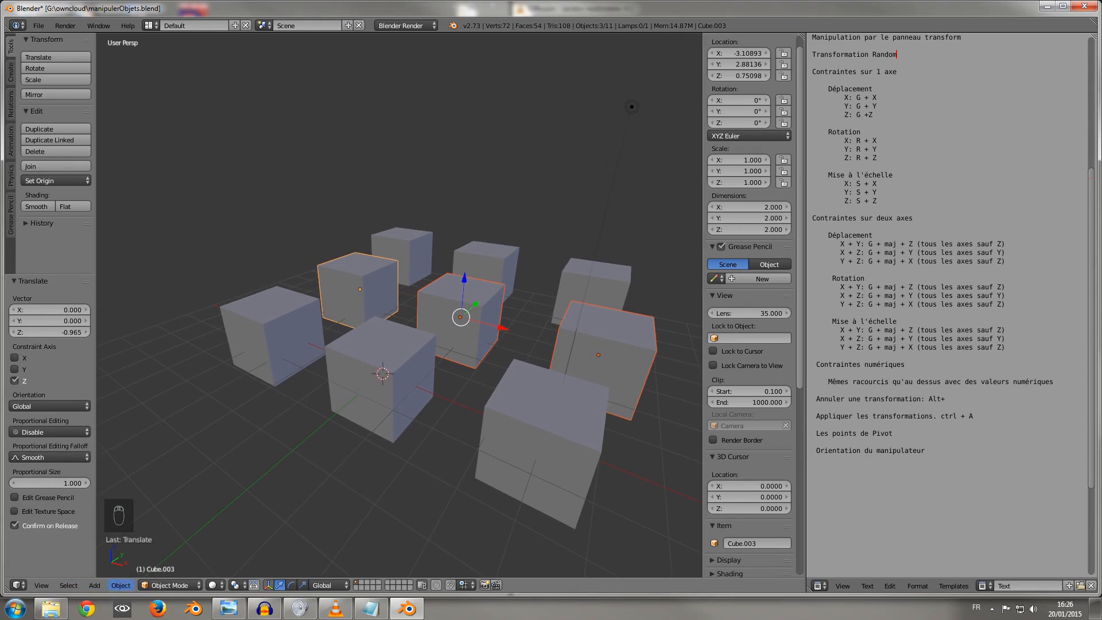
- Apply Randomize Transform to the middle row and add two cubes of the front row to the selection
click(120, 585)
mouse_move(155, 531)
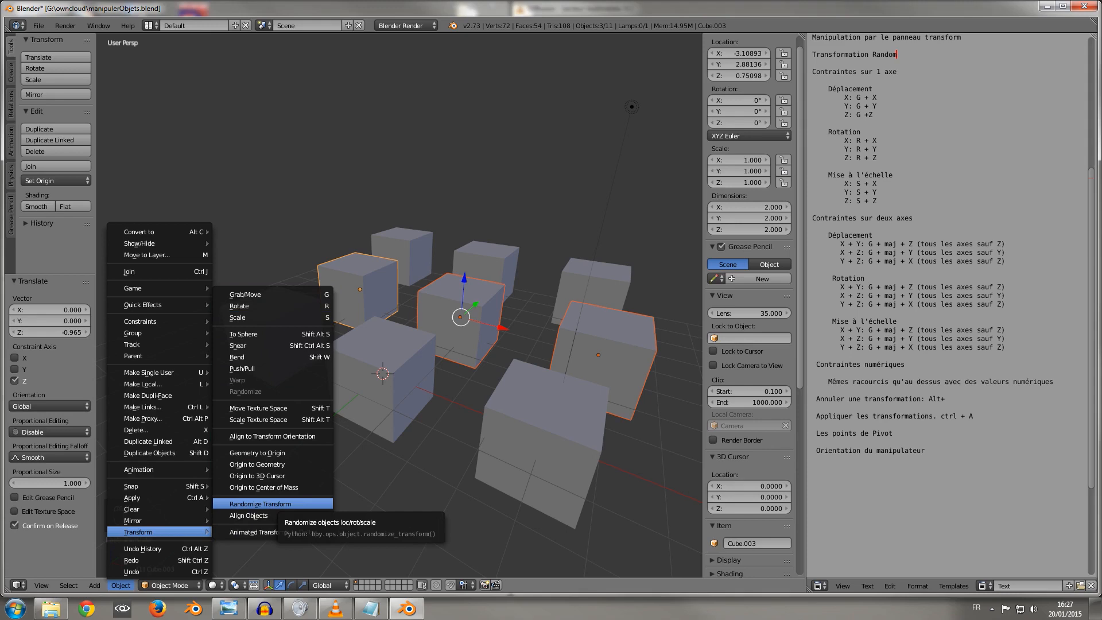
click(270, 503)
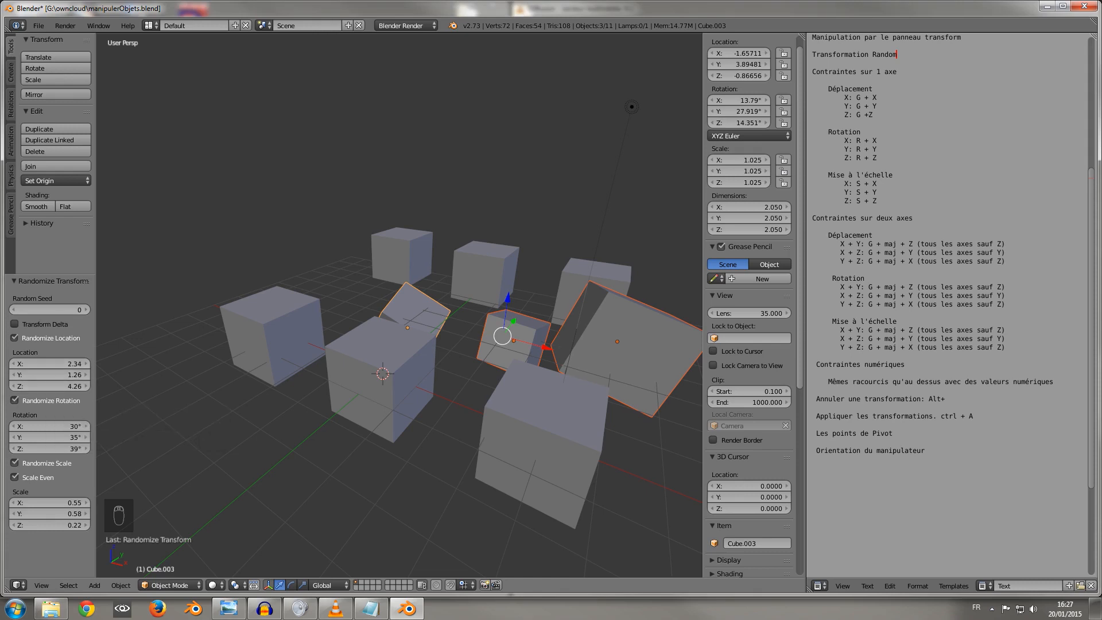
middle_drag(436, 355, 405, 379)
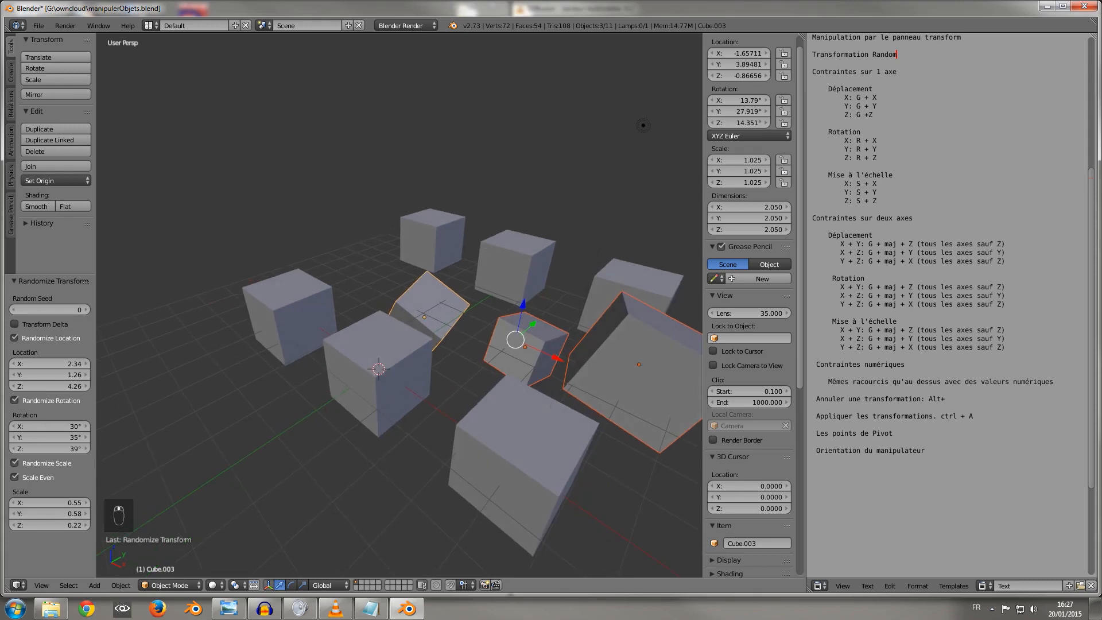
shift+right_click(292, 314)
shift+right_click(375, 364)
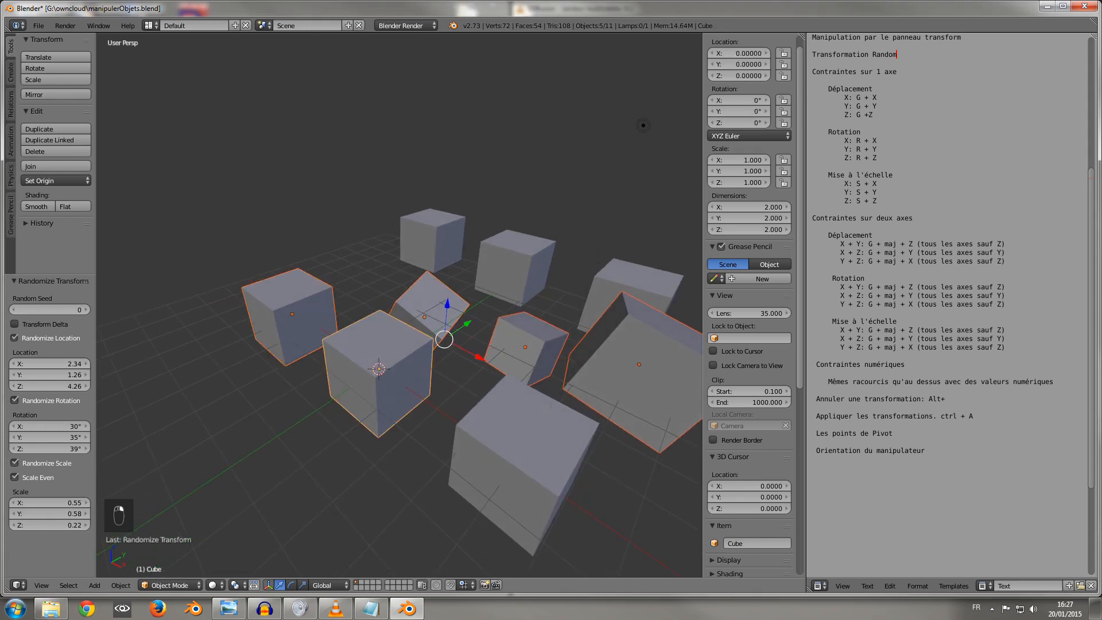
- Undo the added selections, the Randomize Transform and the middle row's last Z move
key(ctrl+z)
key(ctrl+z)
key(ctrl+z)
key(ctrl+z)
key(ctrl+z)
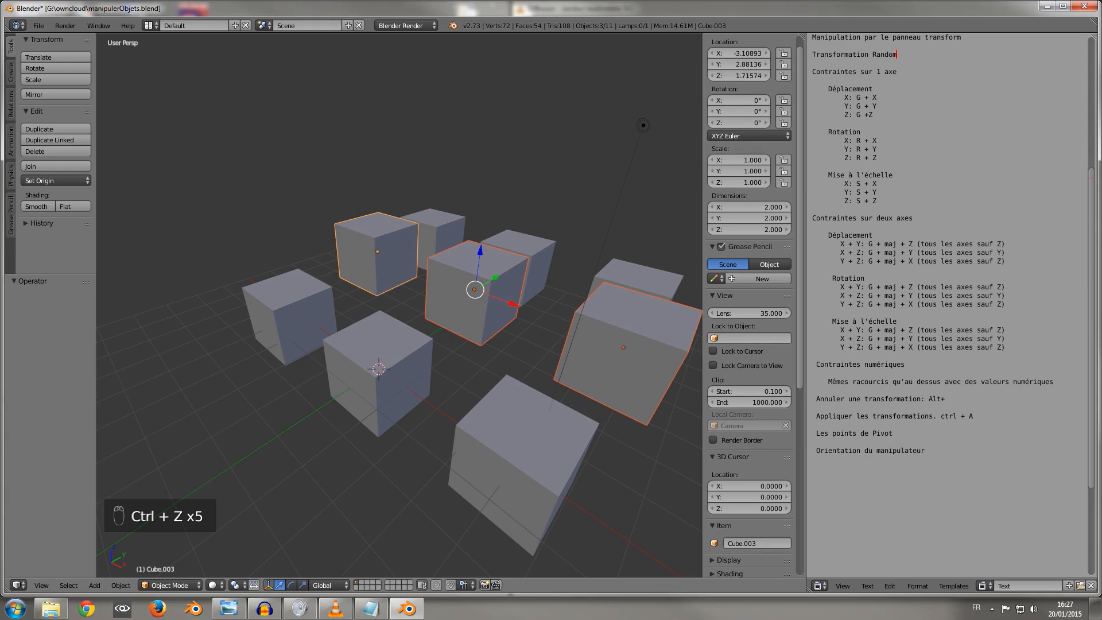
- Add the six other cubes to the selection and apply Randomize Transform to all nine
shift+right_click(291, 314)
shift+right_click(376, 367)
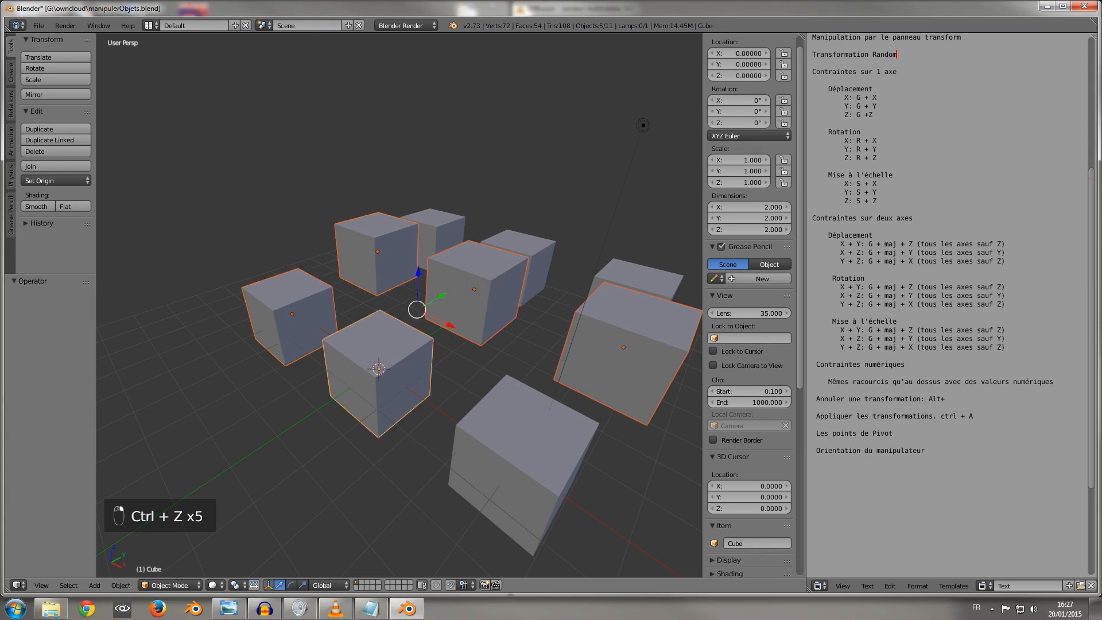
shift+right_click(519, 456)
shift+right_click(637, 275)
shift+right_click(517, 264)
shift+right_click(433, 229)
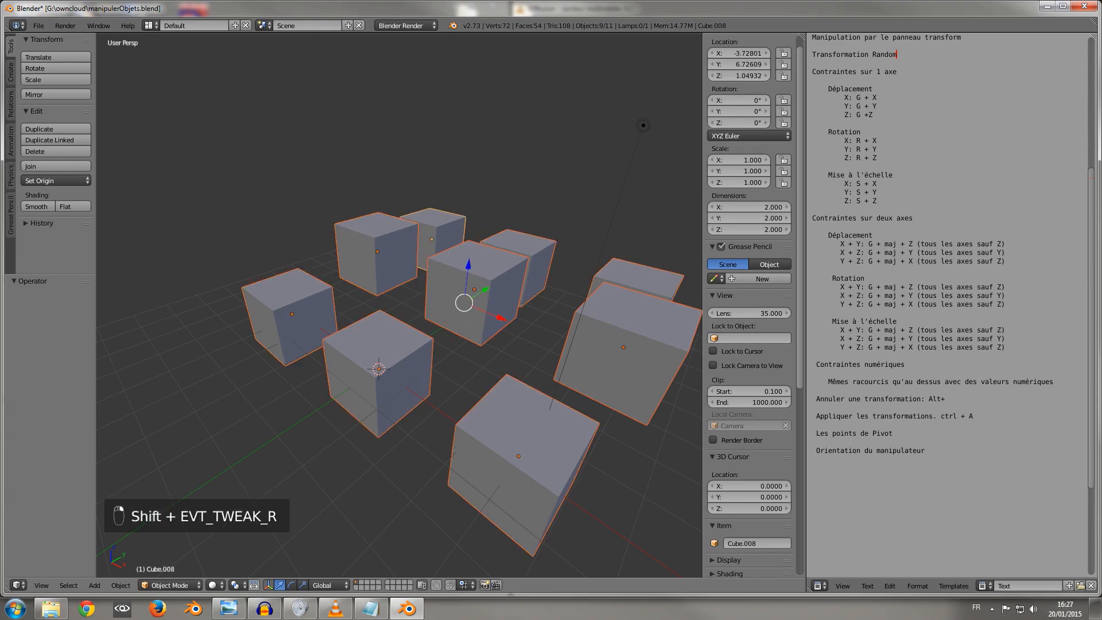
click(121, 585)
mouse_move(137, 531)
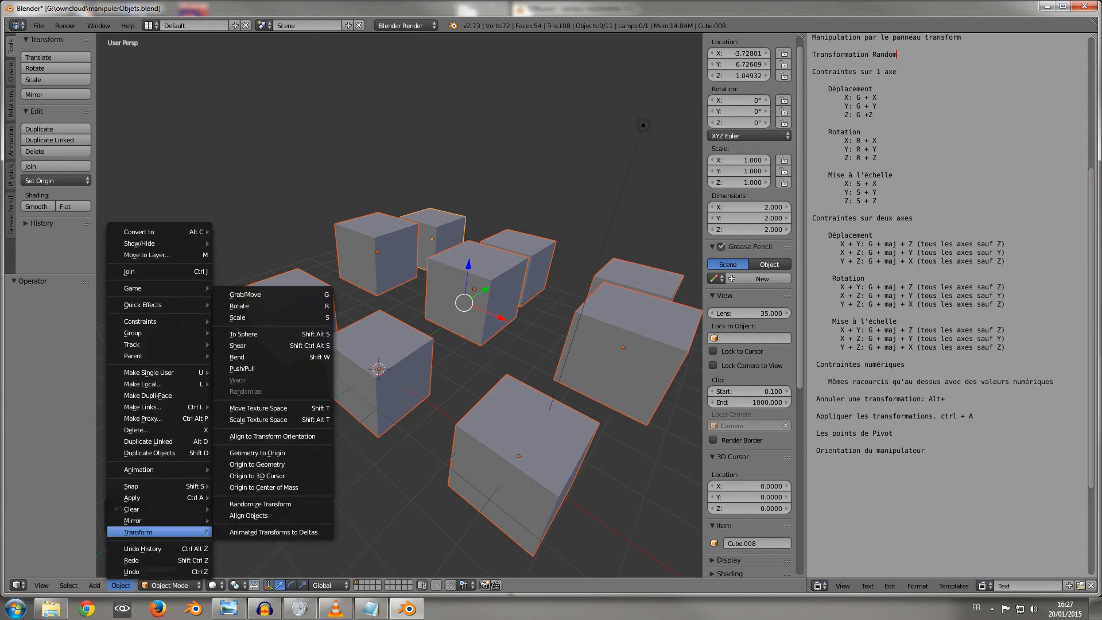
click(260, 504)
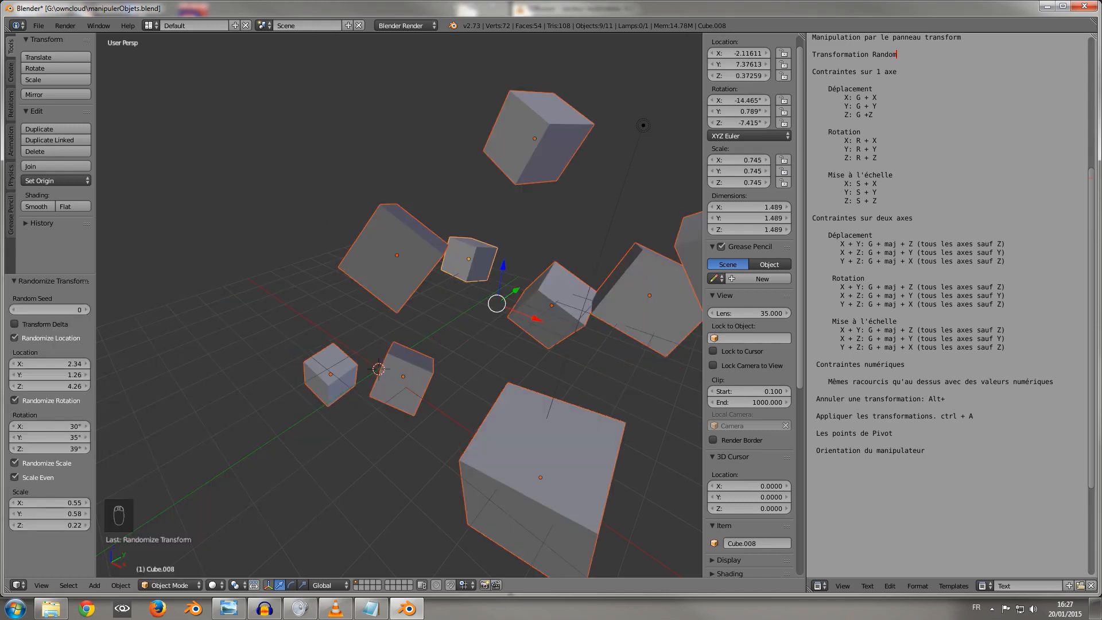
- Set the Randomize Transform location values X, Y and Z to 0
scroll(402, 304, down, 5)
double_click(49, 363)
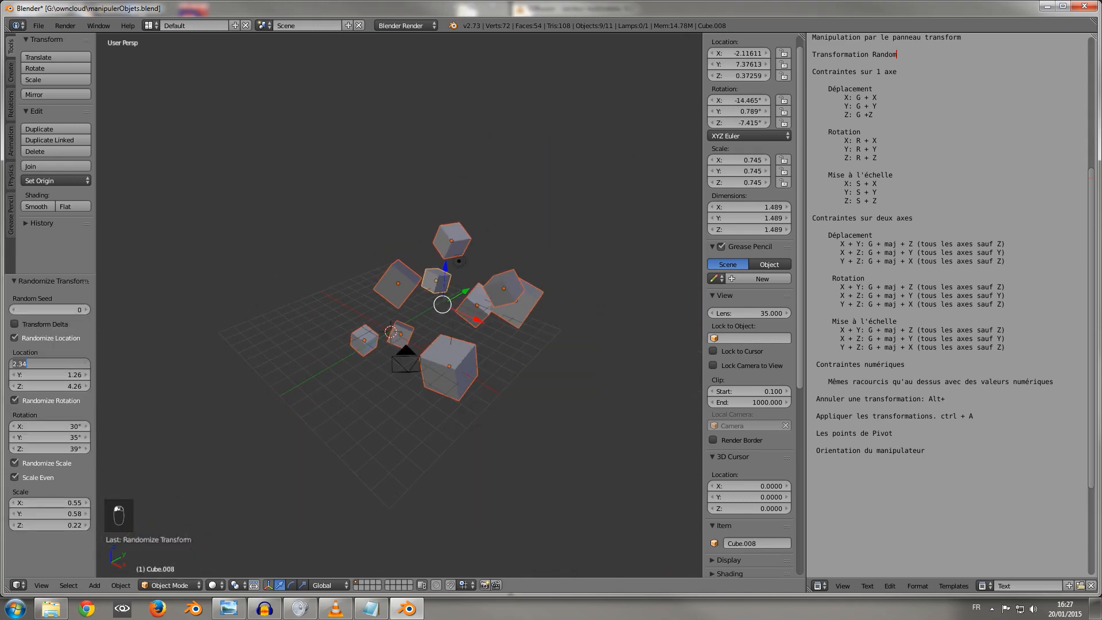
text(0)
key(Tab)
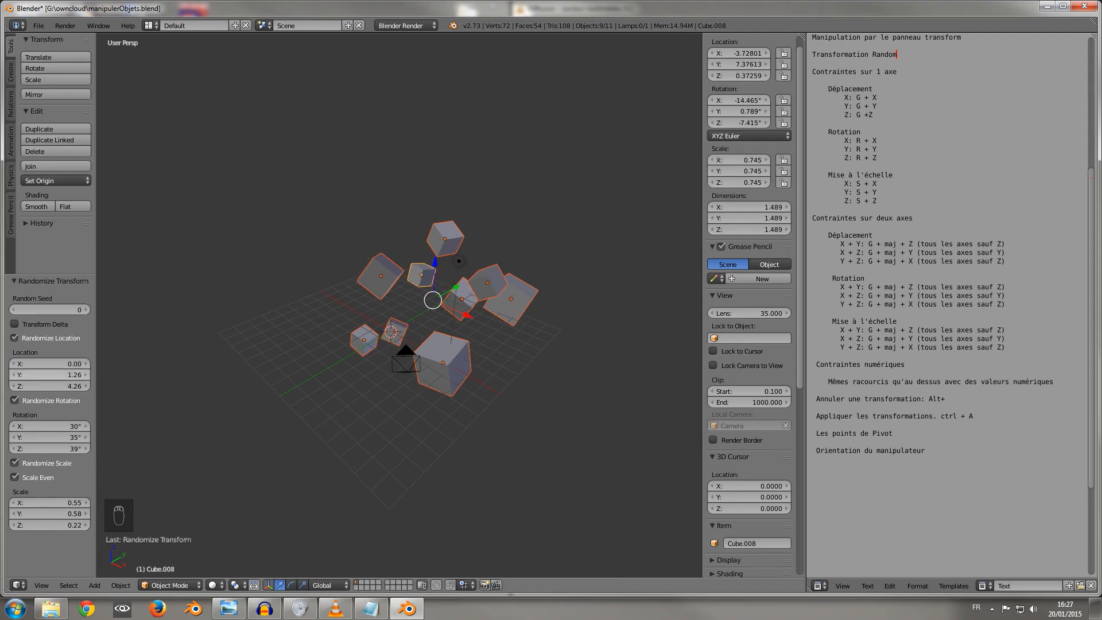
text(0)
key(Tab)
text(0)
key(Tab)
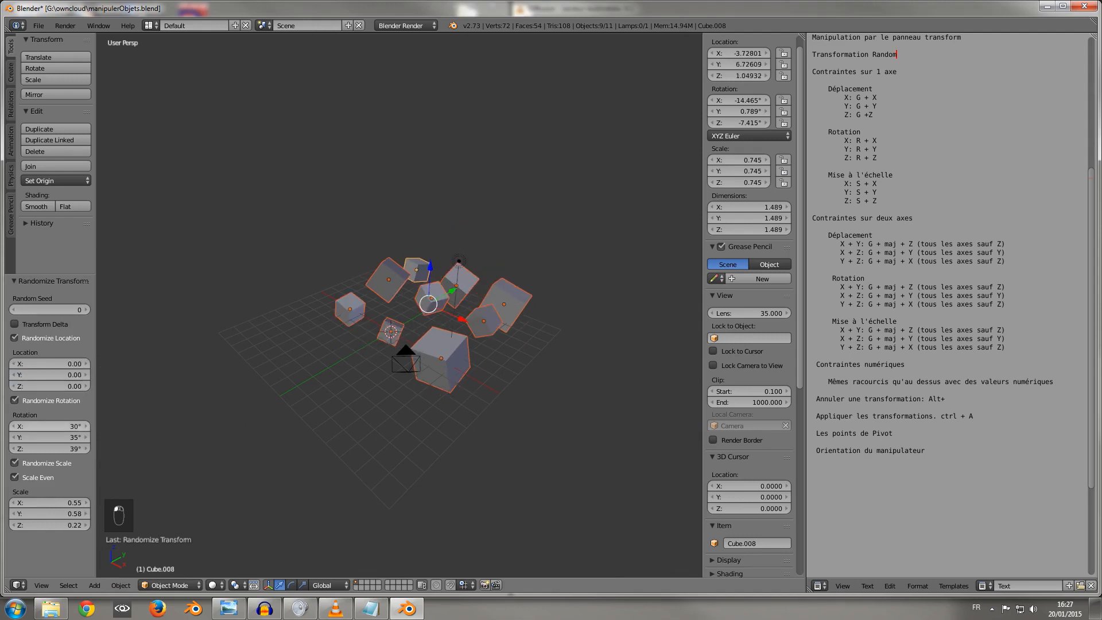
- Set the Randomize Transform rotation values X, Y and Z to 0°
text(0)
key(Return)
text(0)
key(Tab)
text(0)
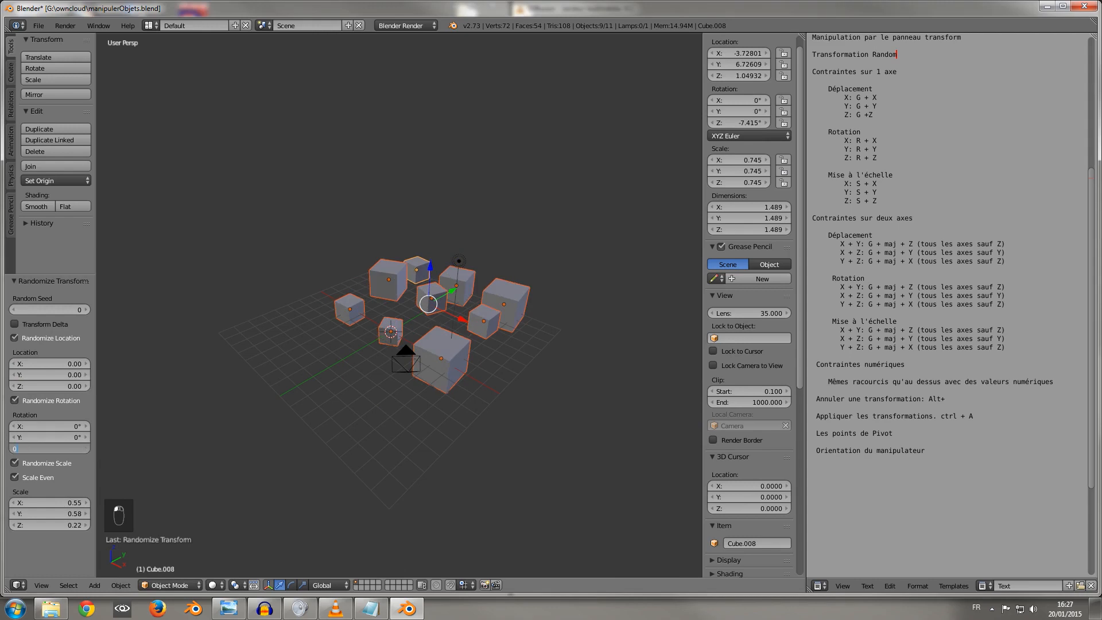
key(Tab)
- Set the Randomize Transform scale values X, Y and Z to 0
text(0)
key(Tab)
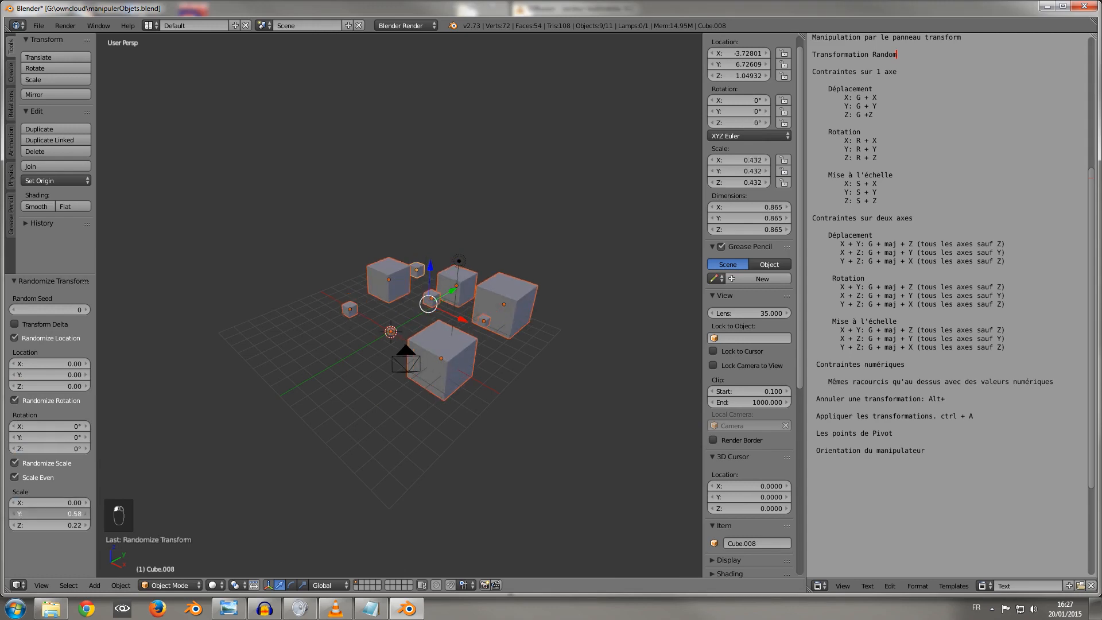
text(0)
key(Tab)
text(0)
key(shift+Tab)
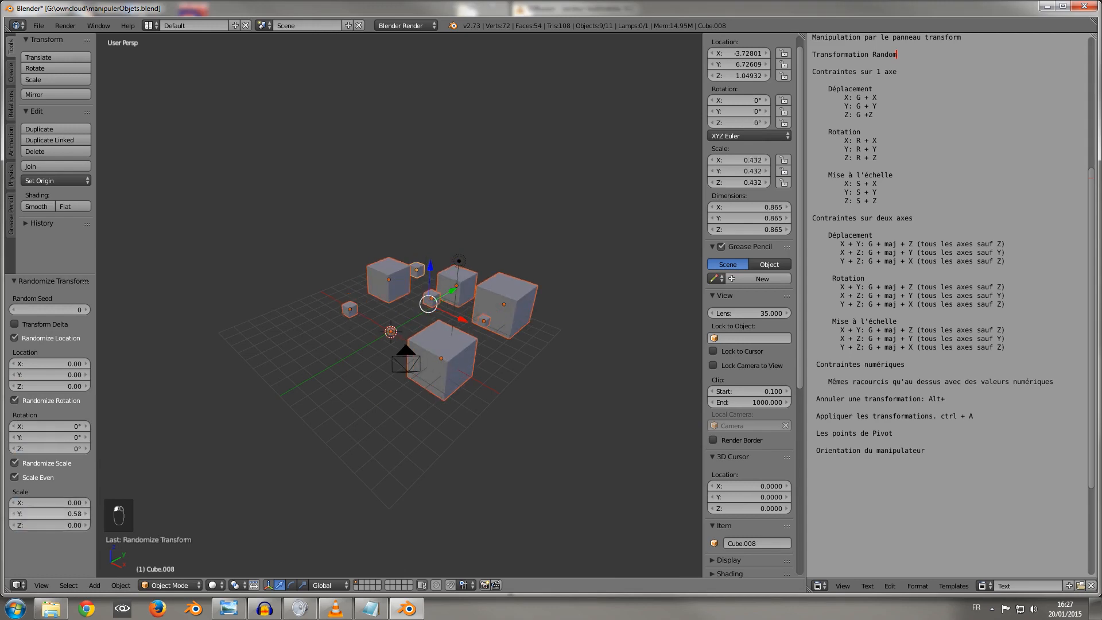
text(0)
key(Return)
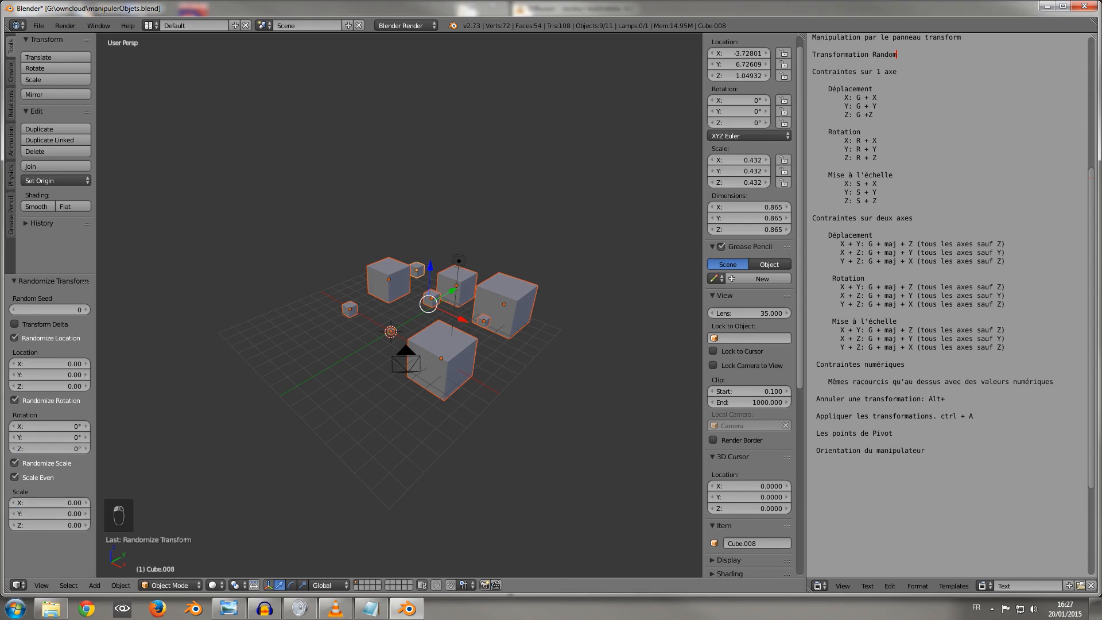
- Set the Randomize Transform location to about X 2.16, Y 7.71, Z 9.90 and its rotation to about X 93°, Y 61°, Z 164°
scroll(400, 305, up, 3)
middle_drag(399, 321, 446, 297)
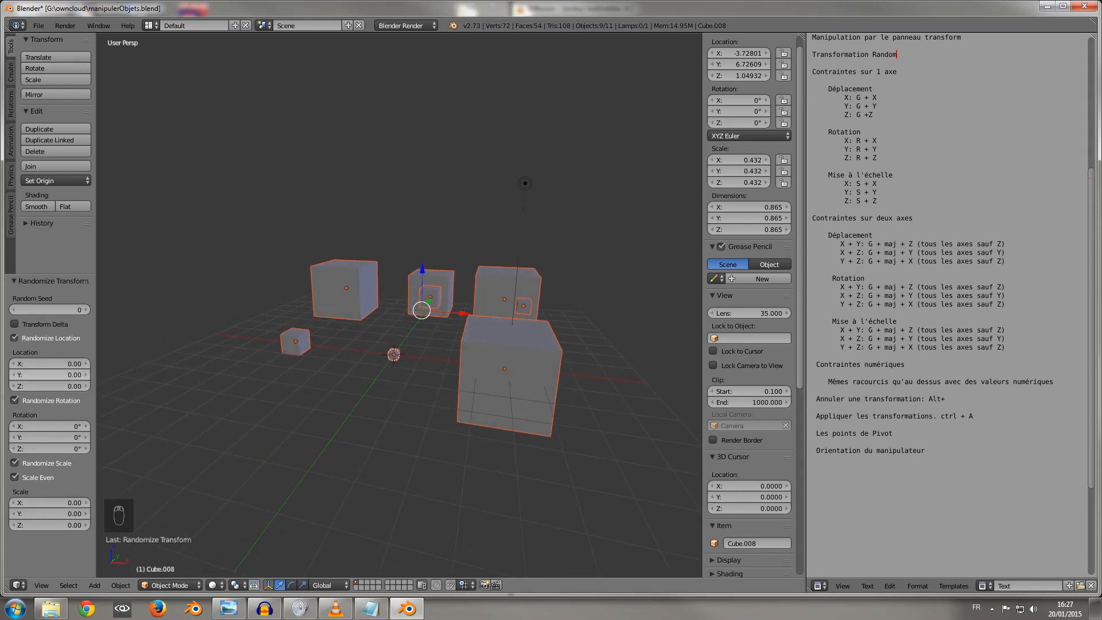
drag(49, 363, 78, 387)
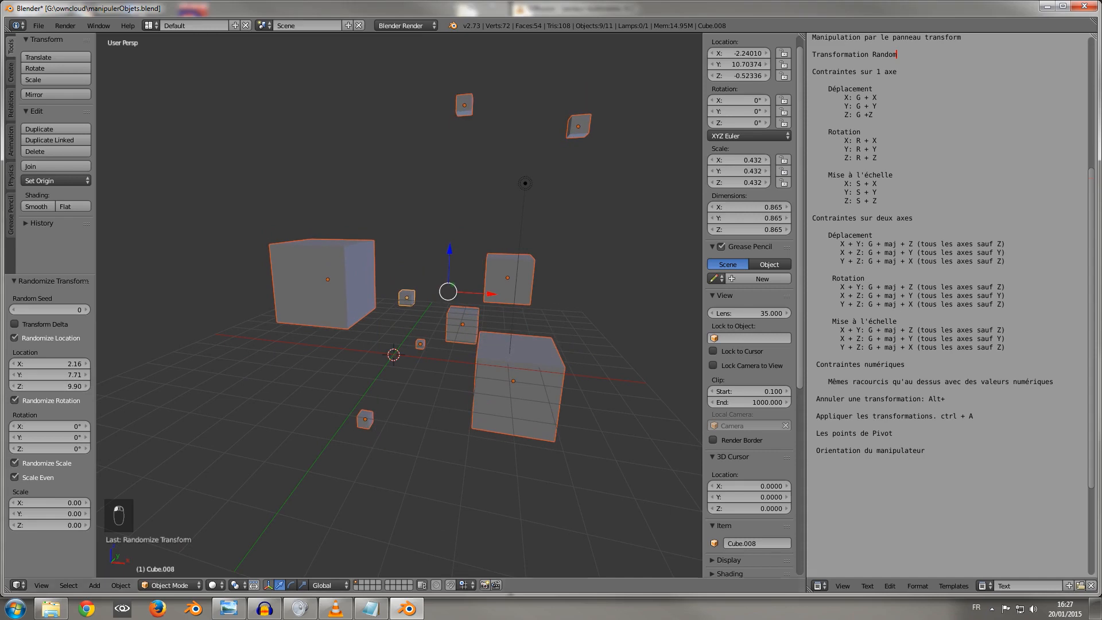
drag(49, 425, 74, 437)
drag(49, 448, 80, 448)
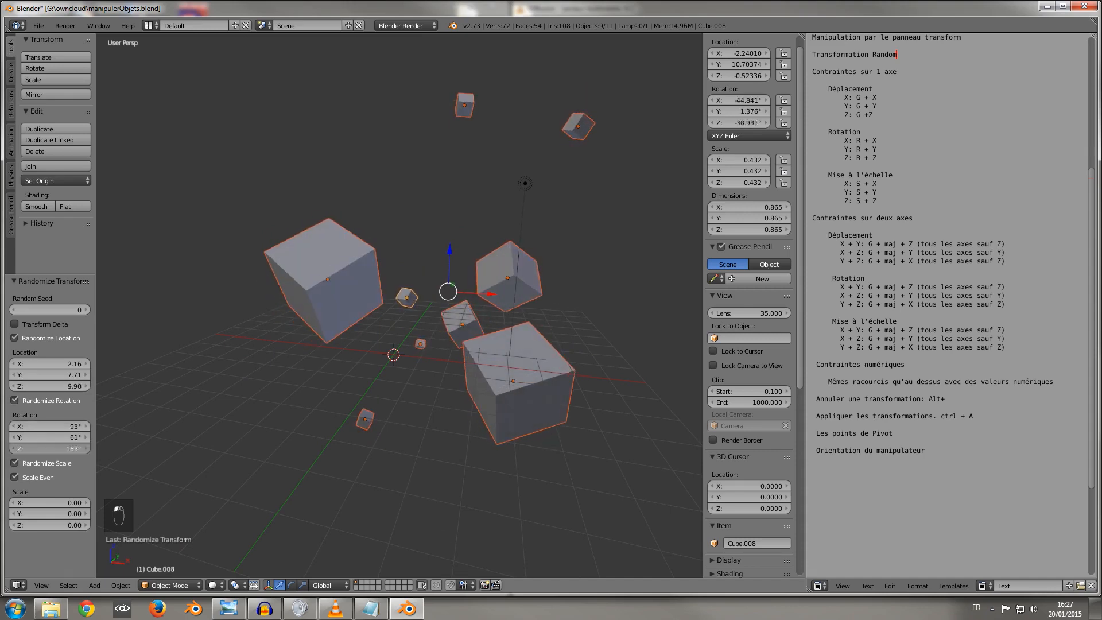
- Set the Randomize Transform scale X value to about 1.11 and inspect the scattered cubes from several angles
mouse_move(49, 503)
mouse_down()
mouse_move(69, 503)
mouse_move(59, 502)
mouse_up()
middle_drag(368, 345, 310, 353)
scroll(309, 353, down, 3)
scroll(402, 350, down, 3)
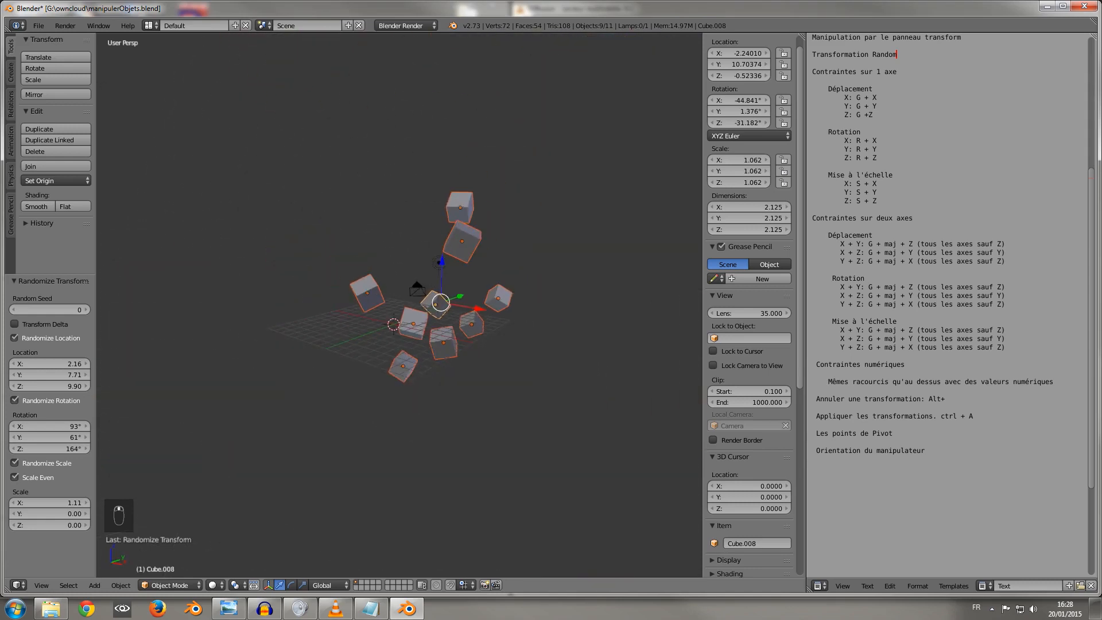
middle_drag(402, 350, 229, 281)
scroll(401, 287, up, 3)
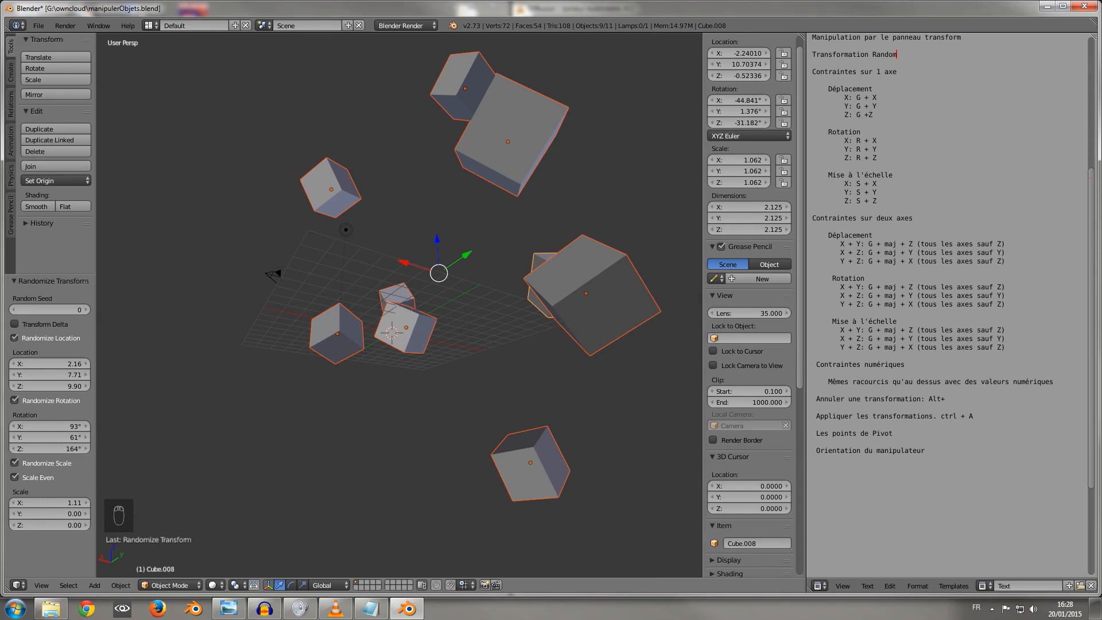
- Delete all nine selected cubes and add a new default cube at the origin
middle_drag(401, 287, 356, 378)
key(Delete)
click(403, 341)
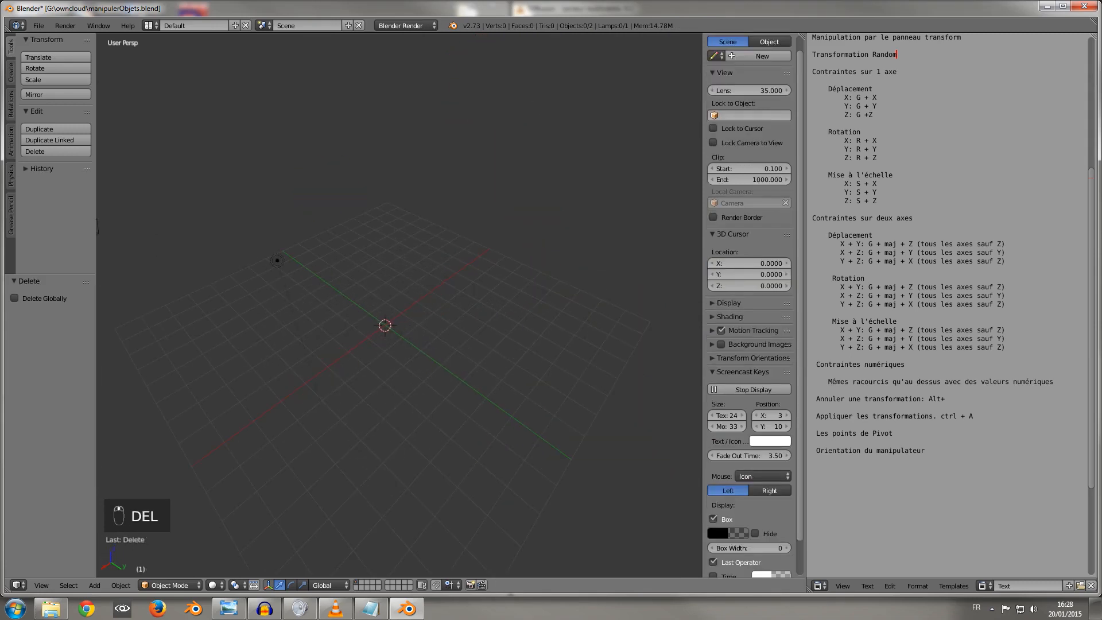
key(shift+a)
mouse_move(386, 352)
click(459, 363)
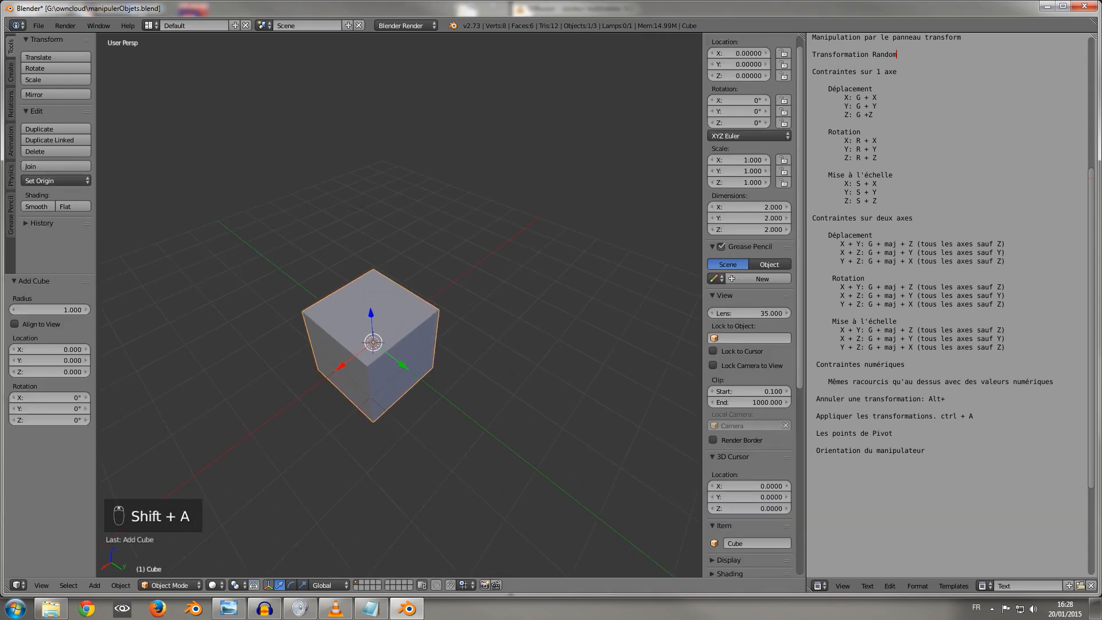
- Try moving the cube freely and along the global Y axis, reverting each move
middle_drag(459, 363, 433, 321)
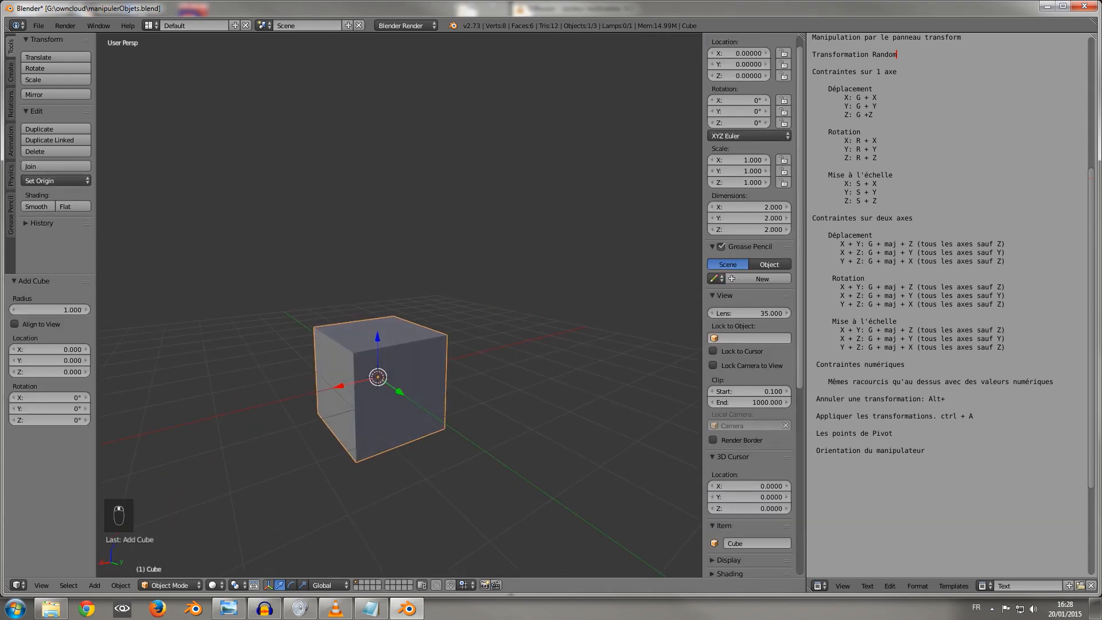
key(g)
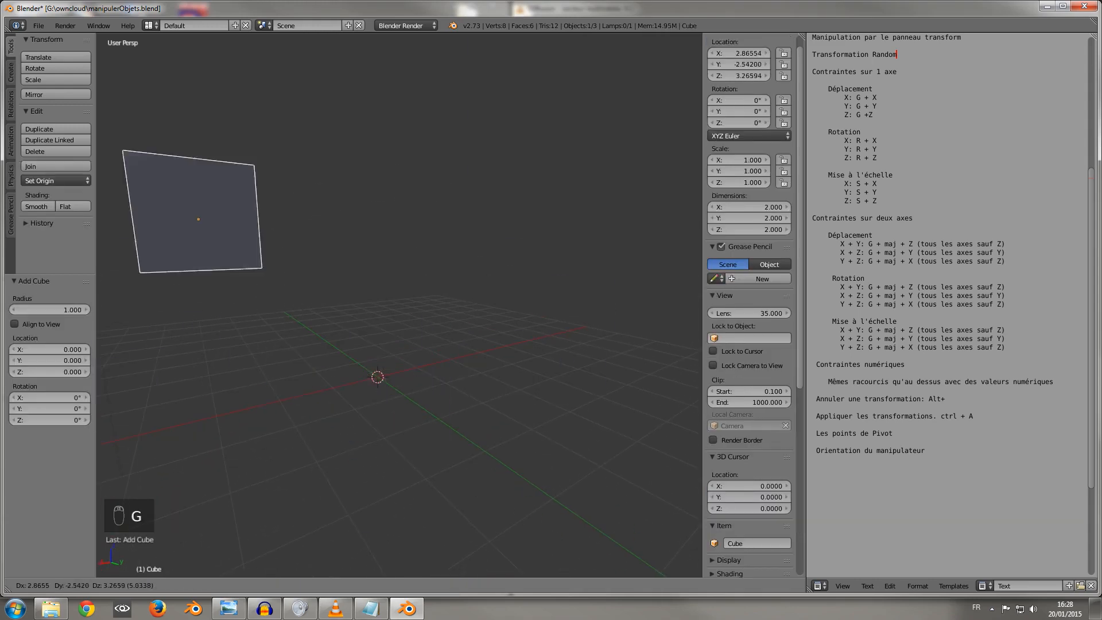
key(Escape)
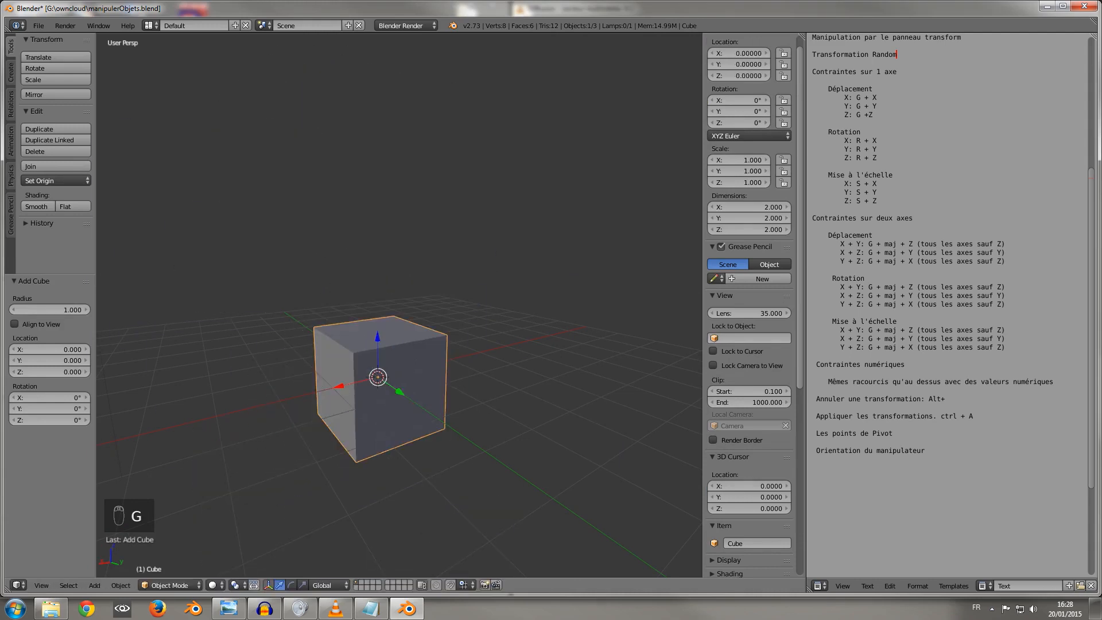
key(g)
key(y)
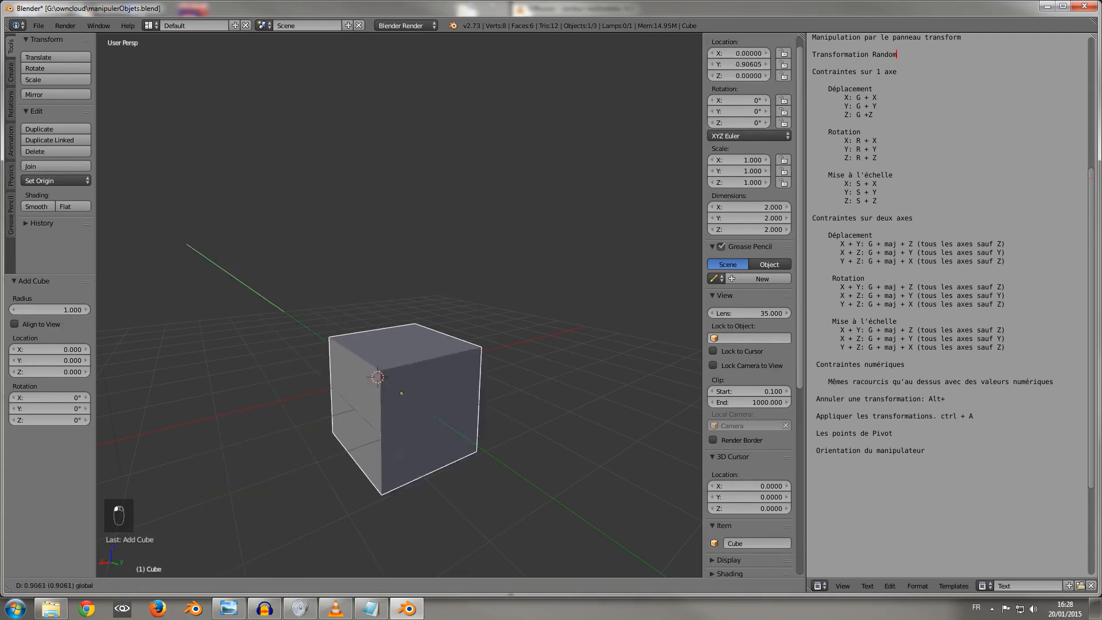
key(Return)
key(ctrl+z)
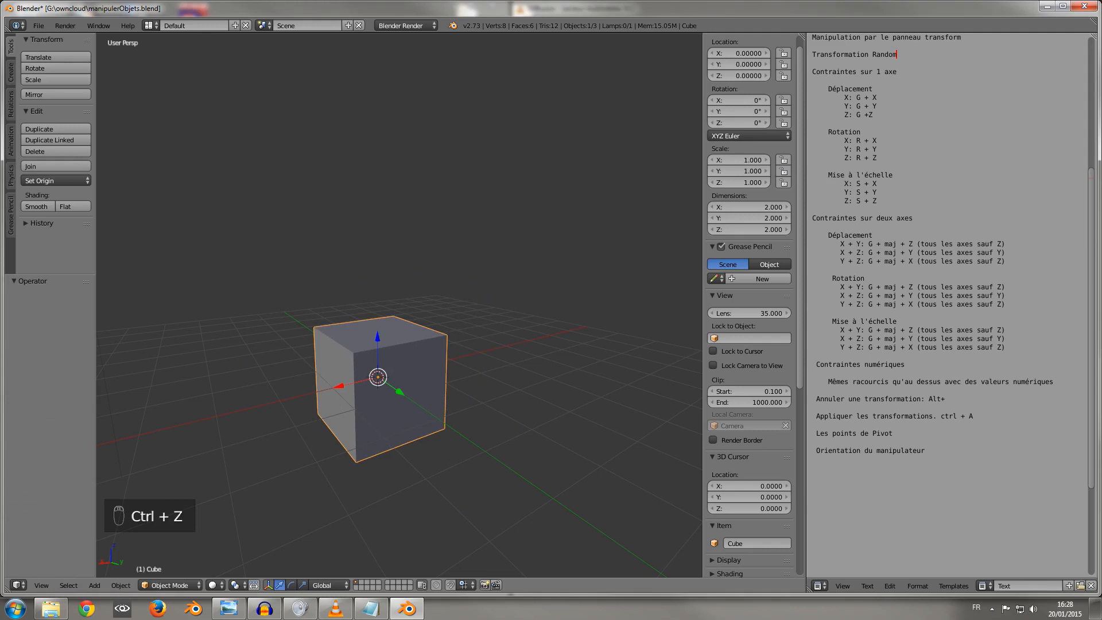
- Try moving the cube along the global X axis and along the Z axis, cancelling each move
middle_drag(402, 299, 404, 369)
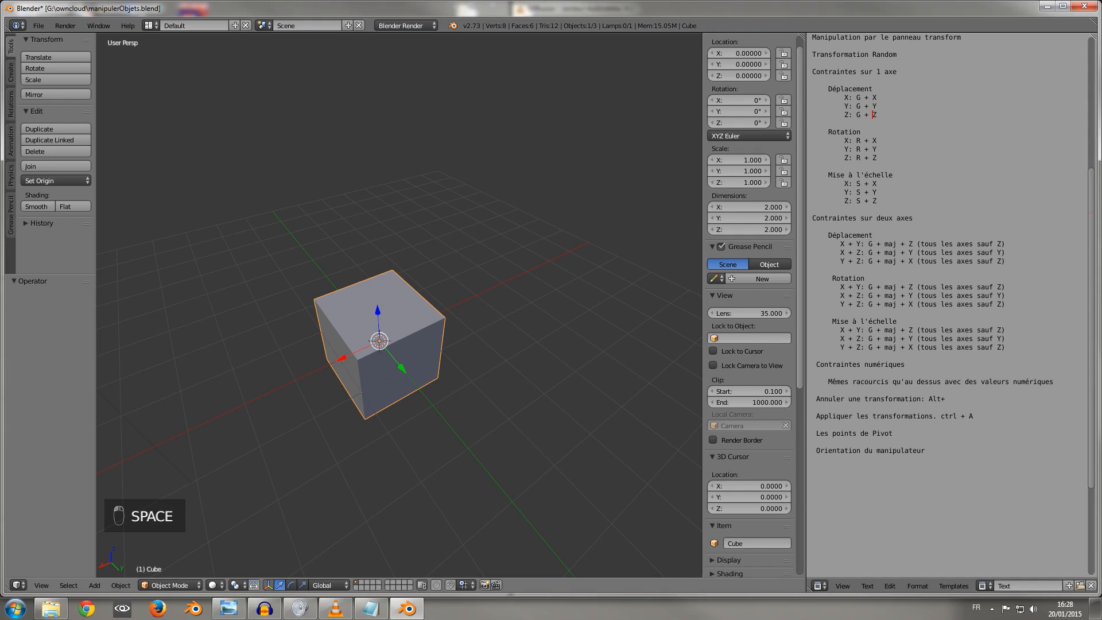
text(g)
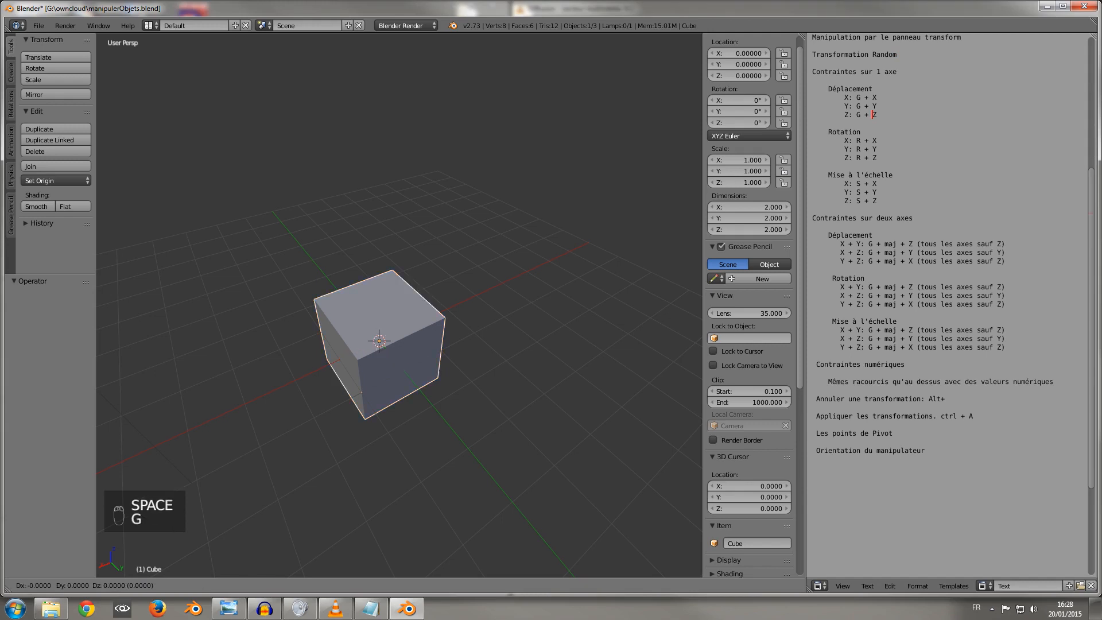
text(x)
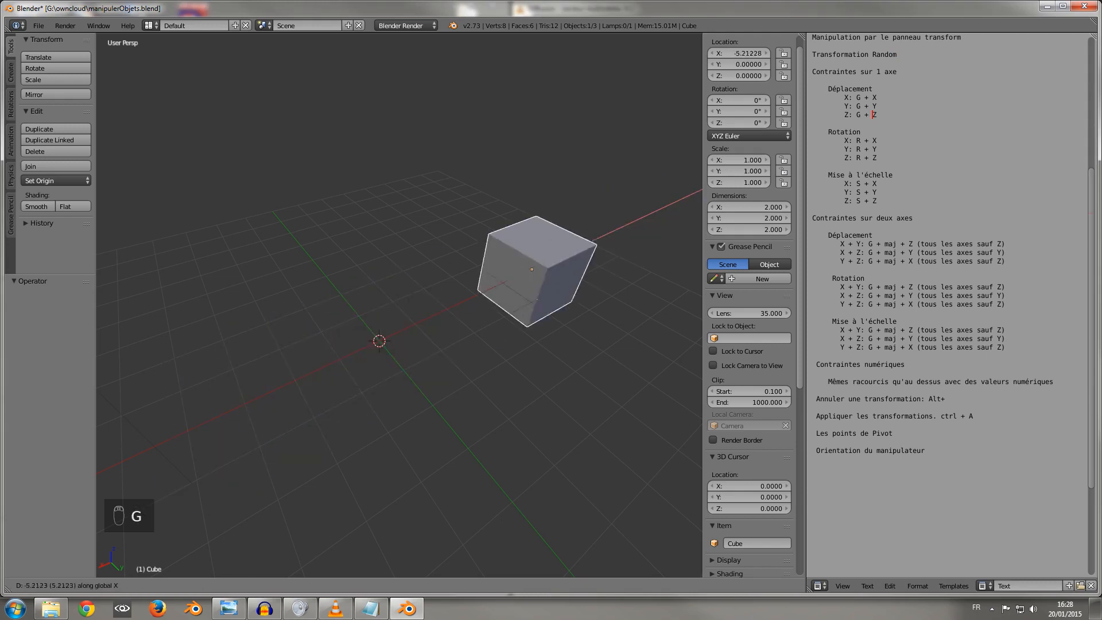
key(Escape)
key(g)
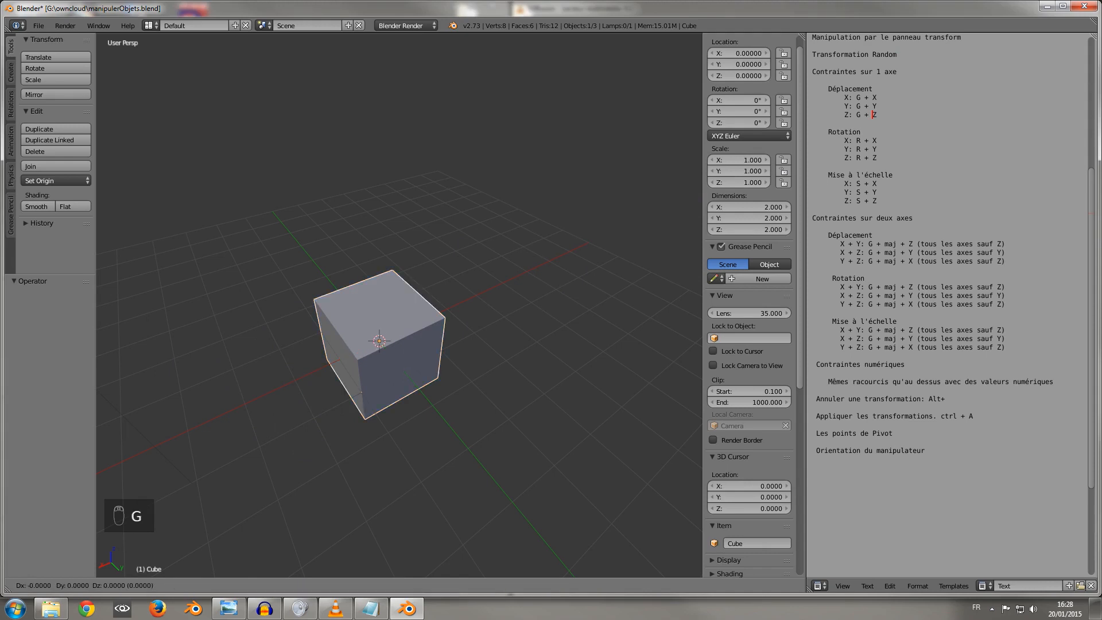
key(z)
key(Escape)
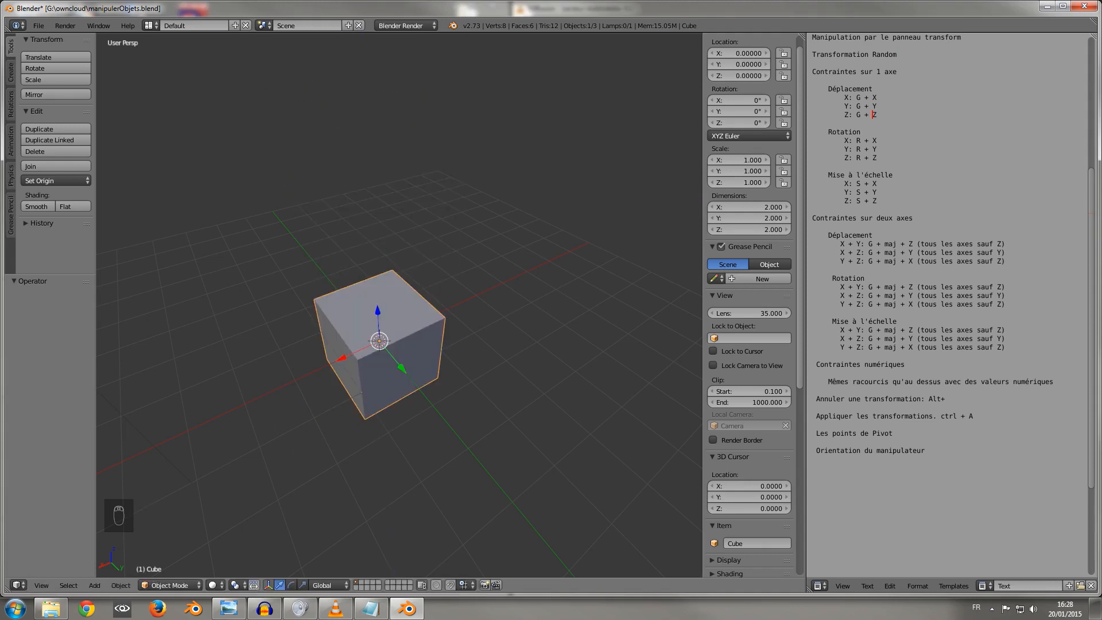
- Try rotating the cube around the global Y axis and around the Z axis, cancelling each rotation
key(r)
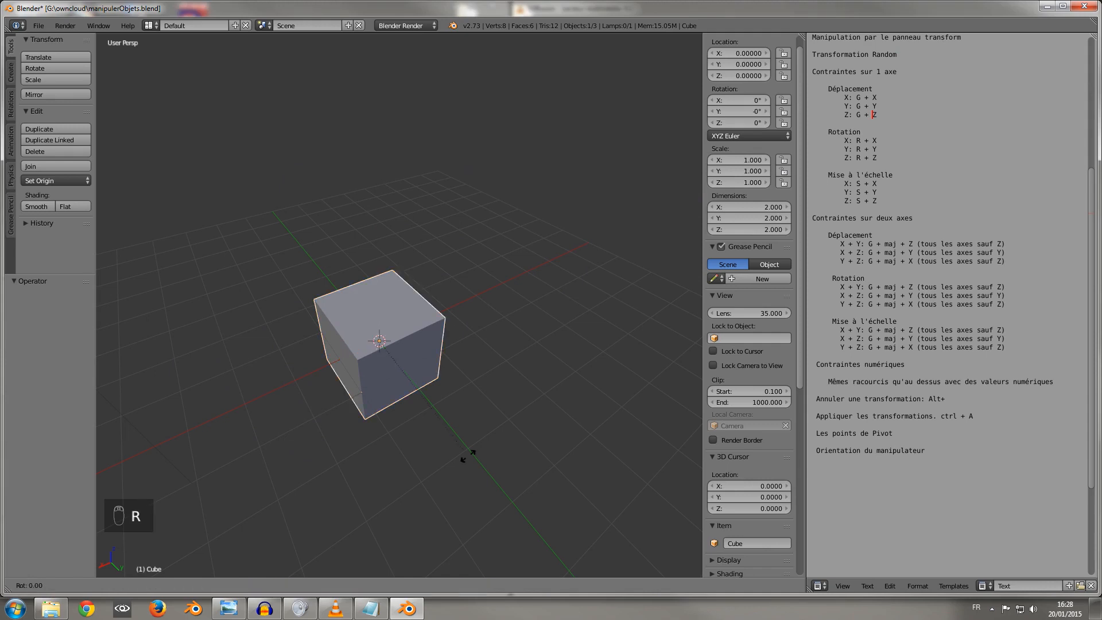
key(y)
key(Escape)
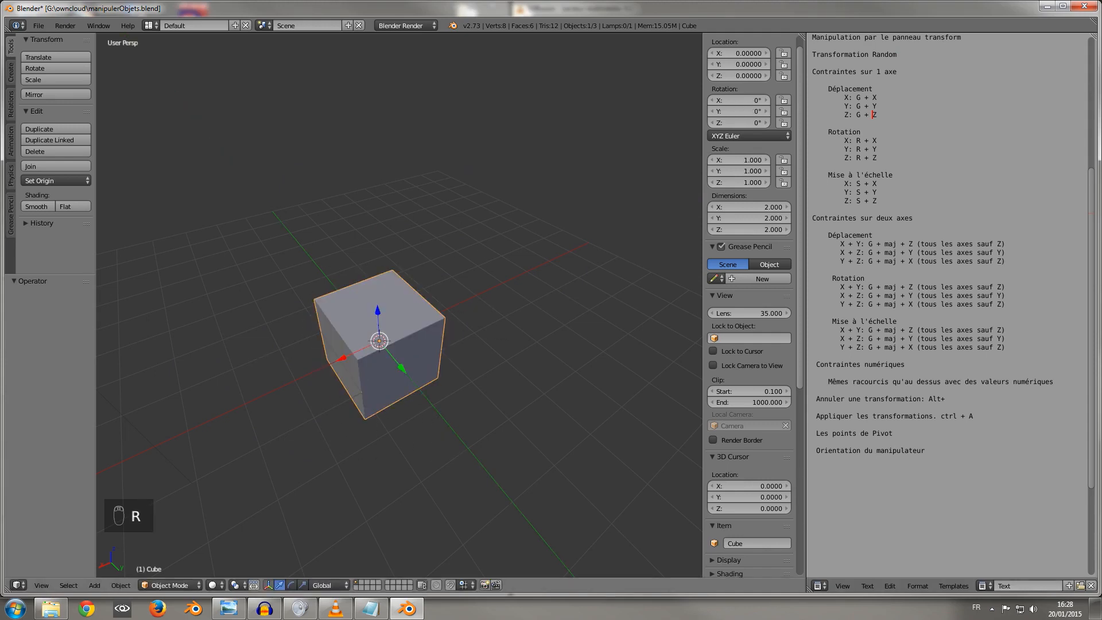
key(r)
key(z)
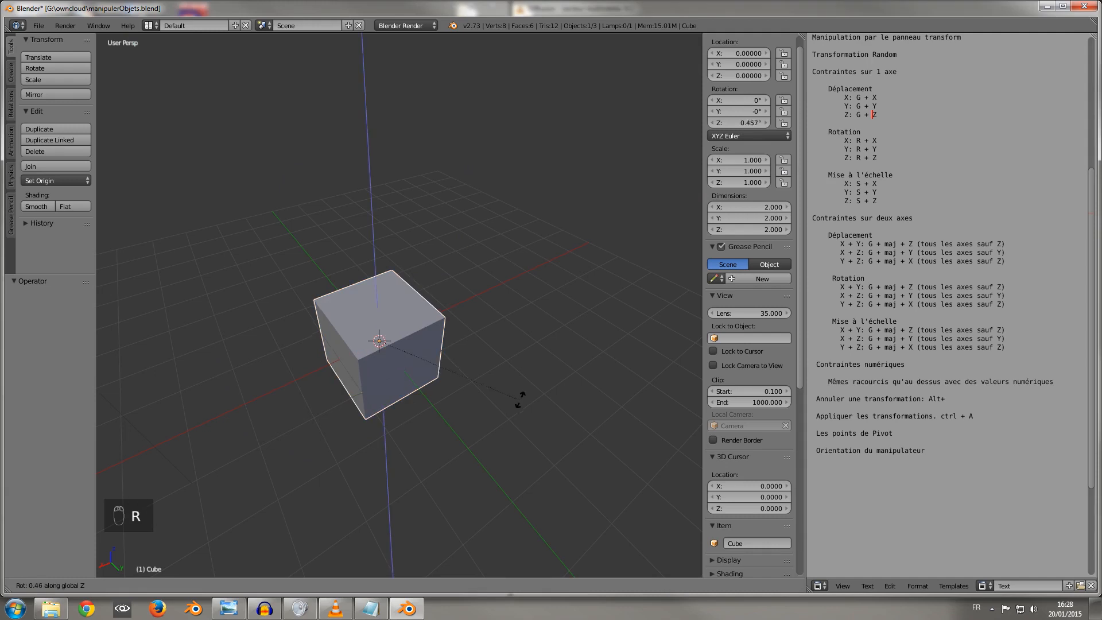
key(Escape)
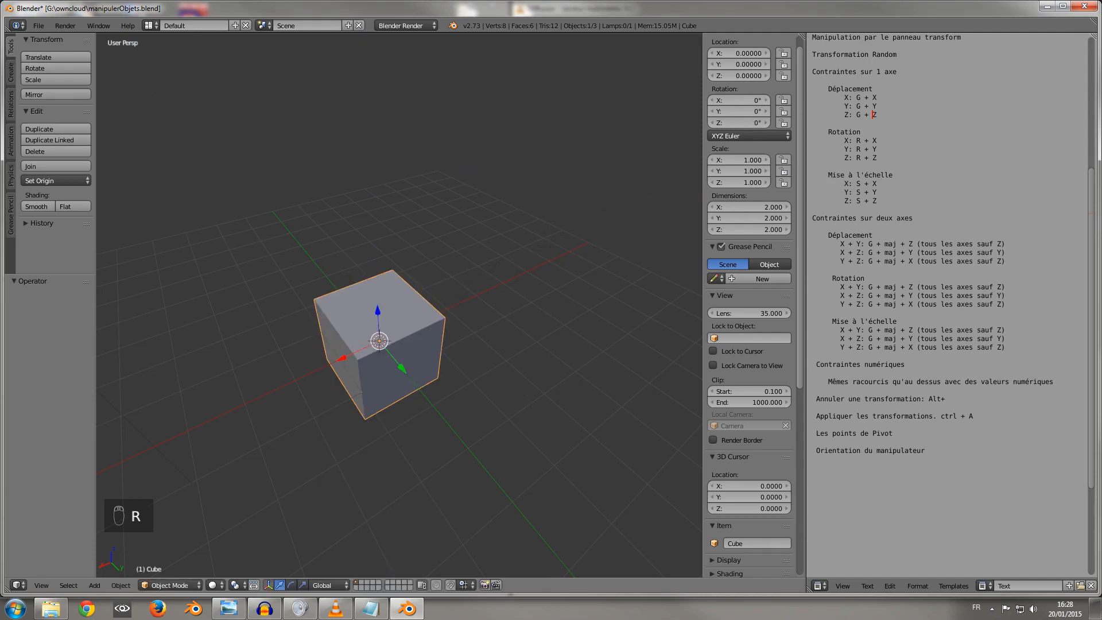
- Scale the cube along the global Z axis by about 2.84 and undo the scaling
key(s)
key(z)
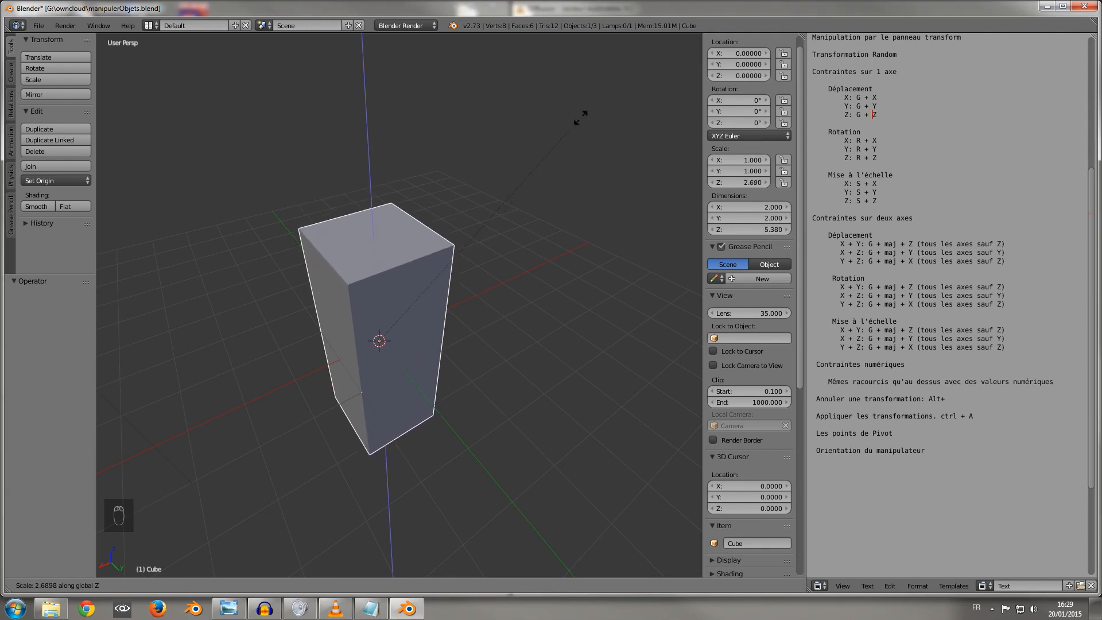
click(588, 106)
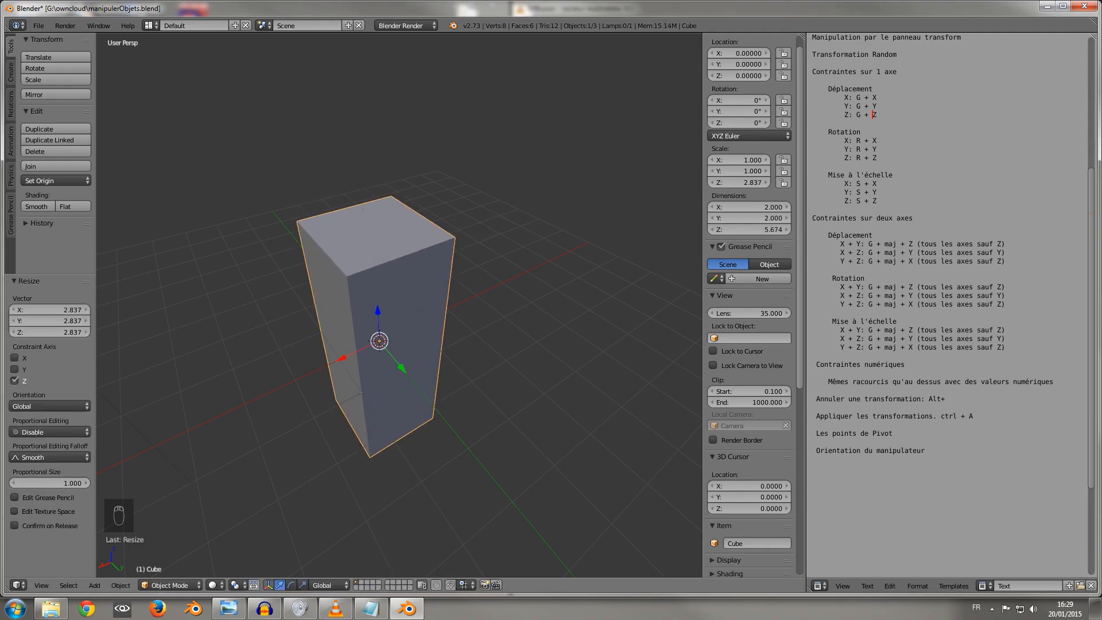
key(ctrl+z)
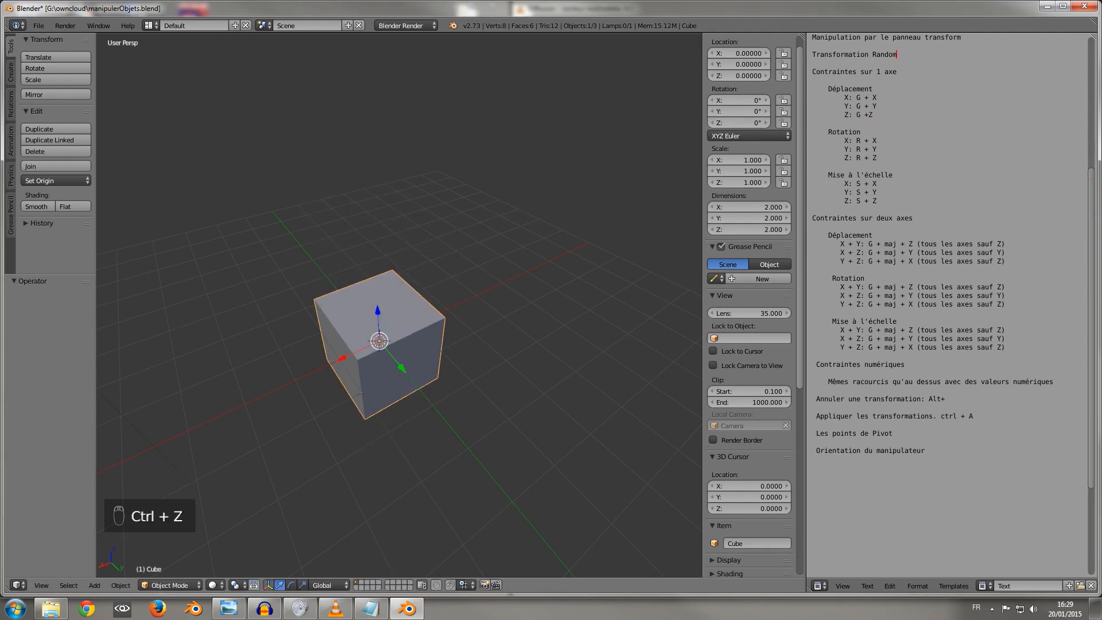
- Try rotating the cube around the global Z axis and rotating it without a constraint, cancelling both
key(r)
key(z)
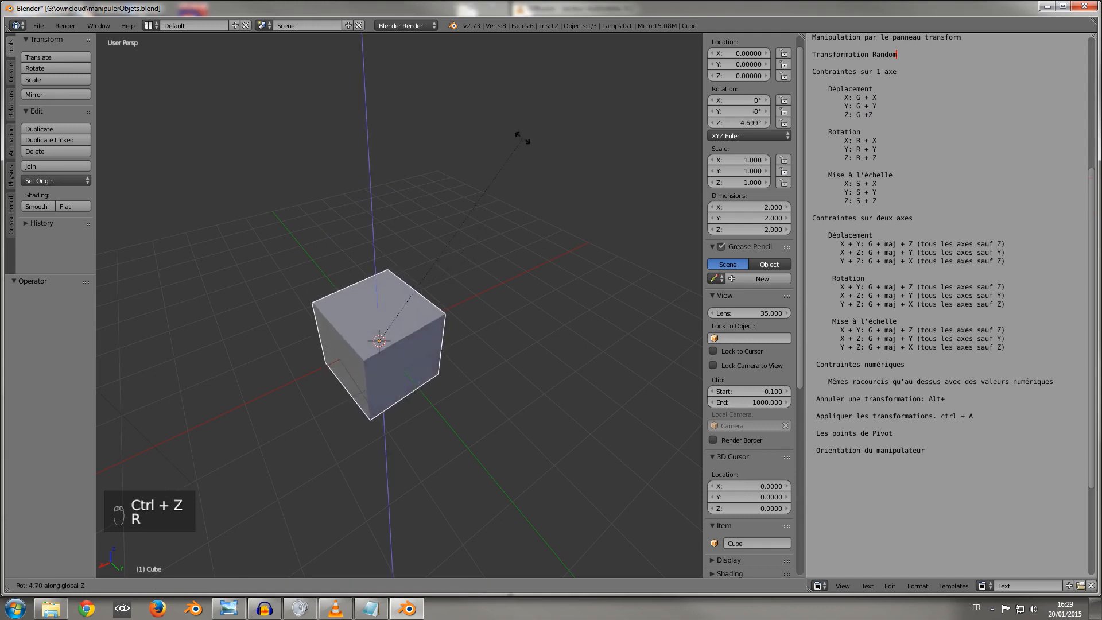
right_click(522, 140)
key(r)
key(Escape)
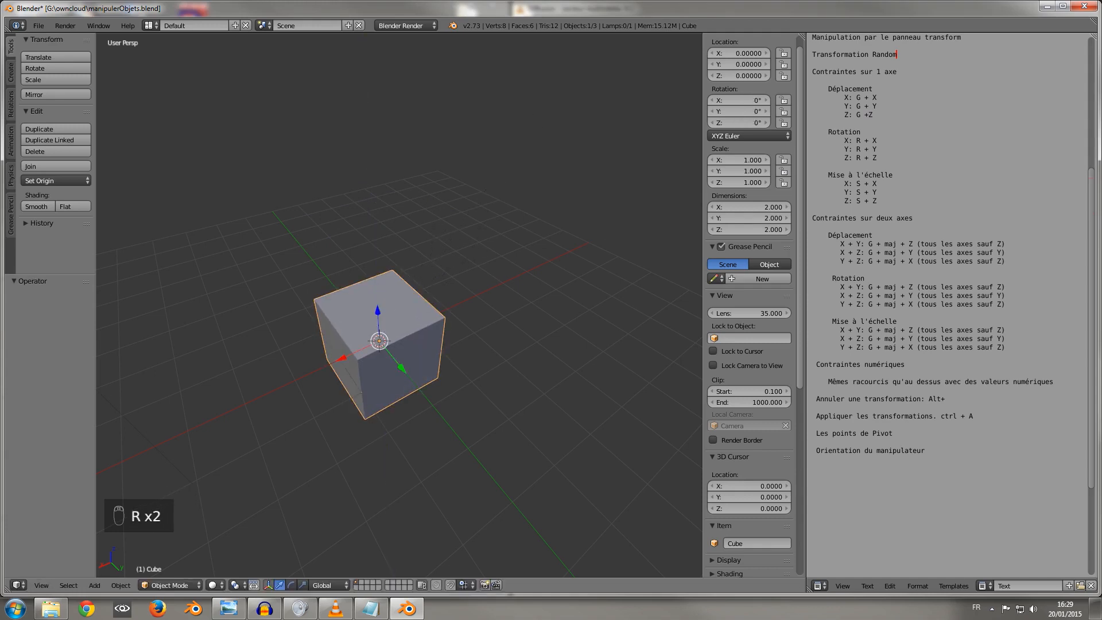
- Try stretching the cube along the global Z axis and cancel the scaling
key(s)
key(z)
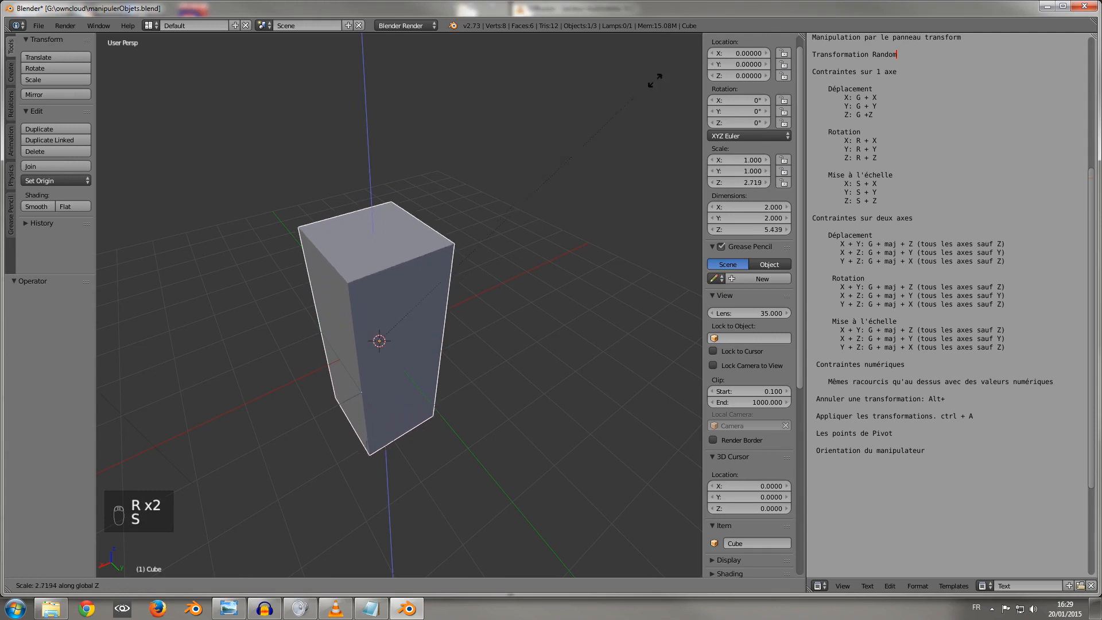
right_click(199, 524)
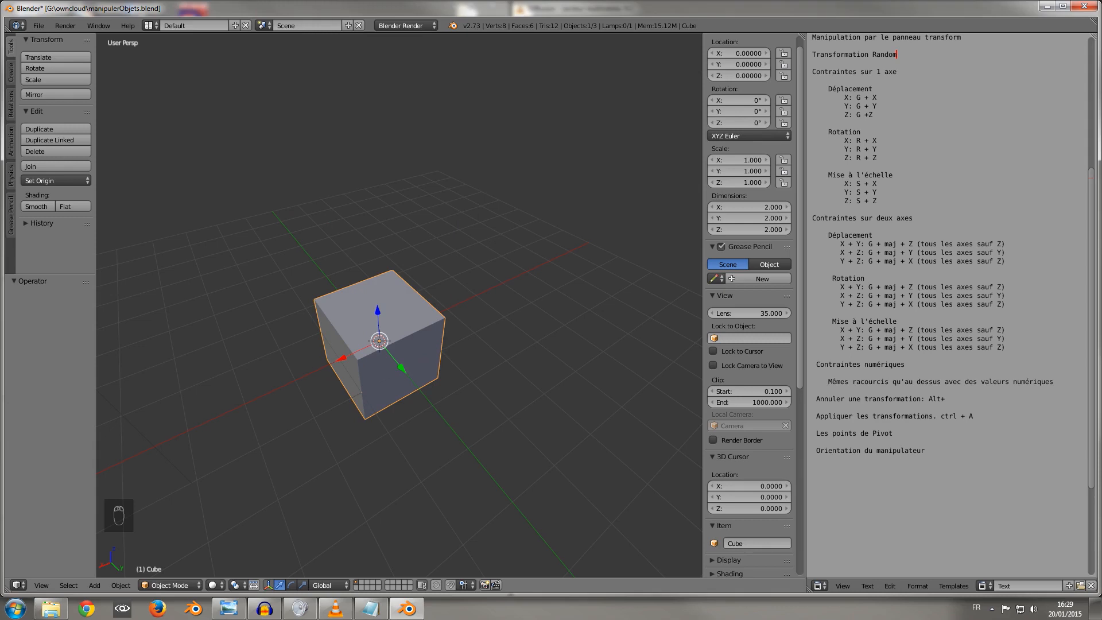
- Try moving the cube freely in the orthographic top view, cancel the move and return to a perspective view
key(KP_7)
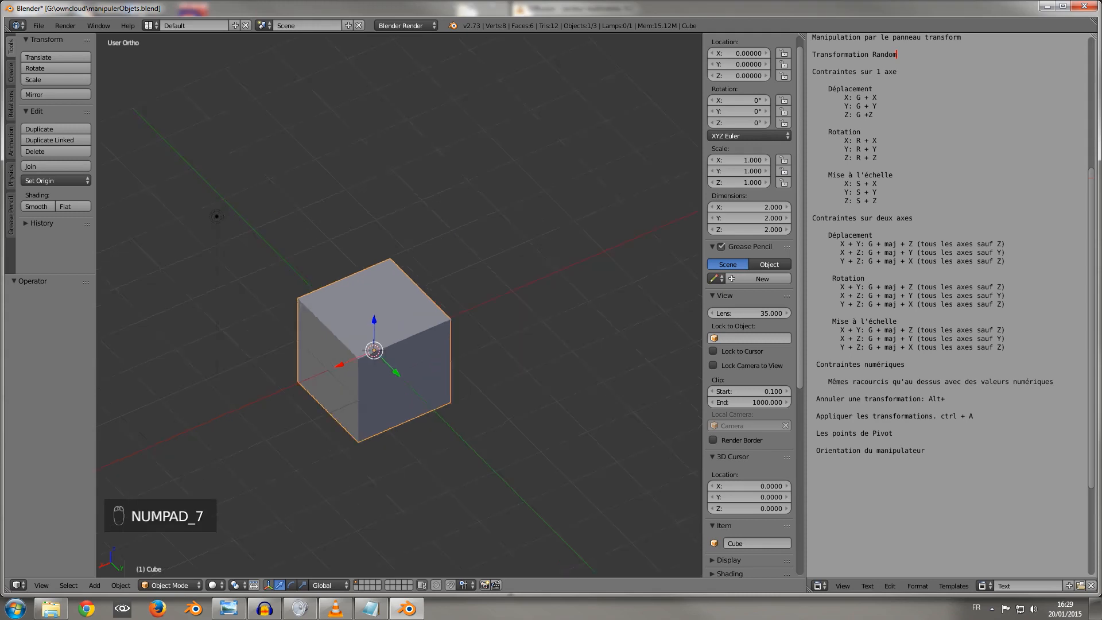
key(g)
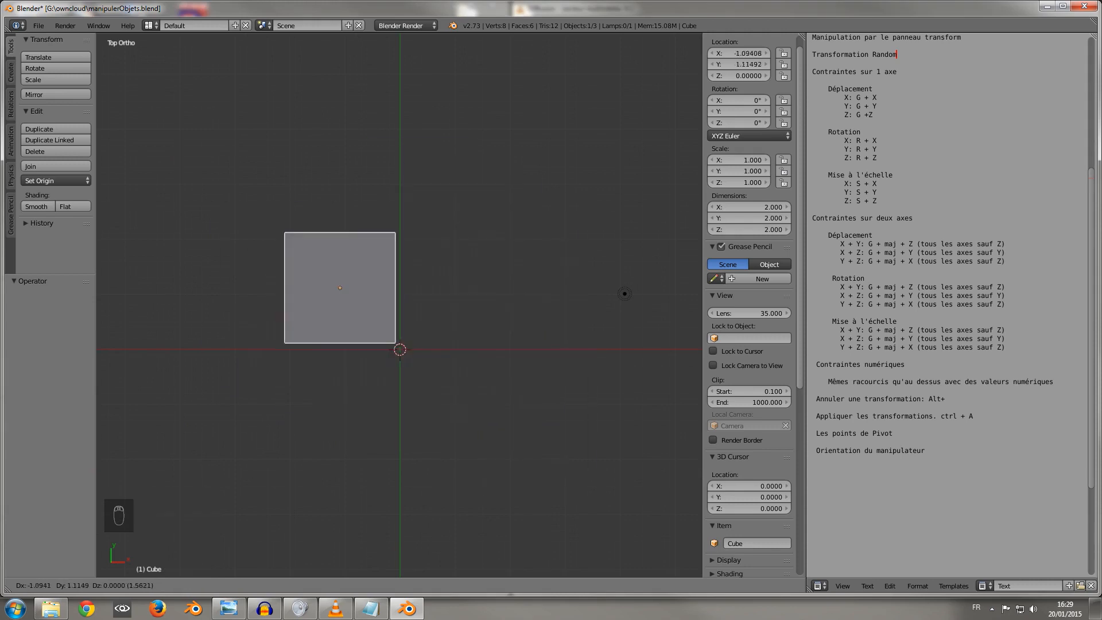
key(Escape)
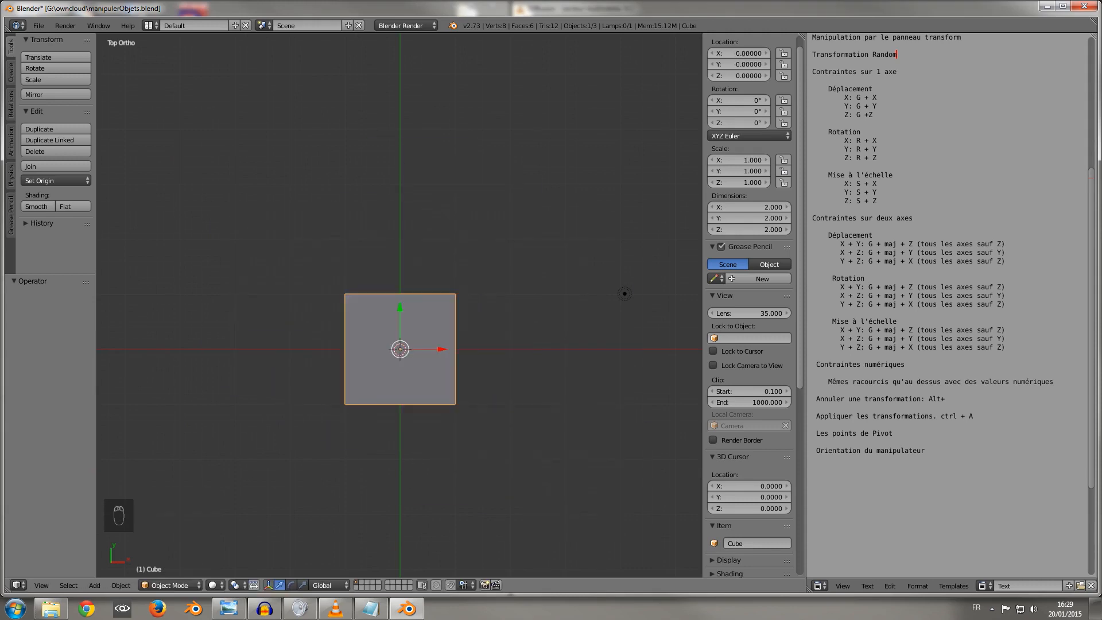
middle_drag(454, 355, 387, 261)
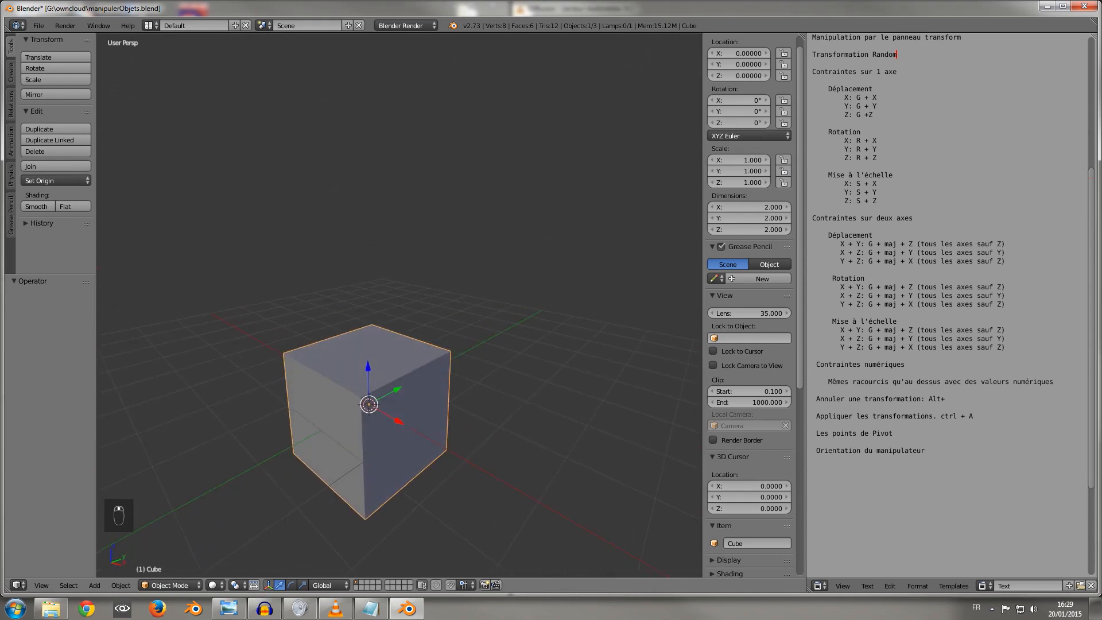
- Try moving the cube in the global XY plane with the Z axis locked, and cancel the move
scroll(388, 261, down, 1)
scroll(388, 261, up, 1)
shift+middle_drag(396, 367, 380, 323)
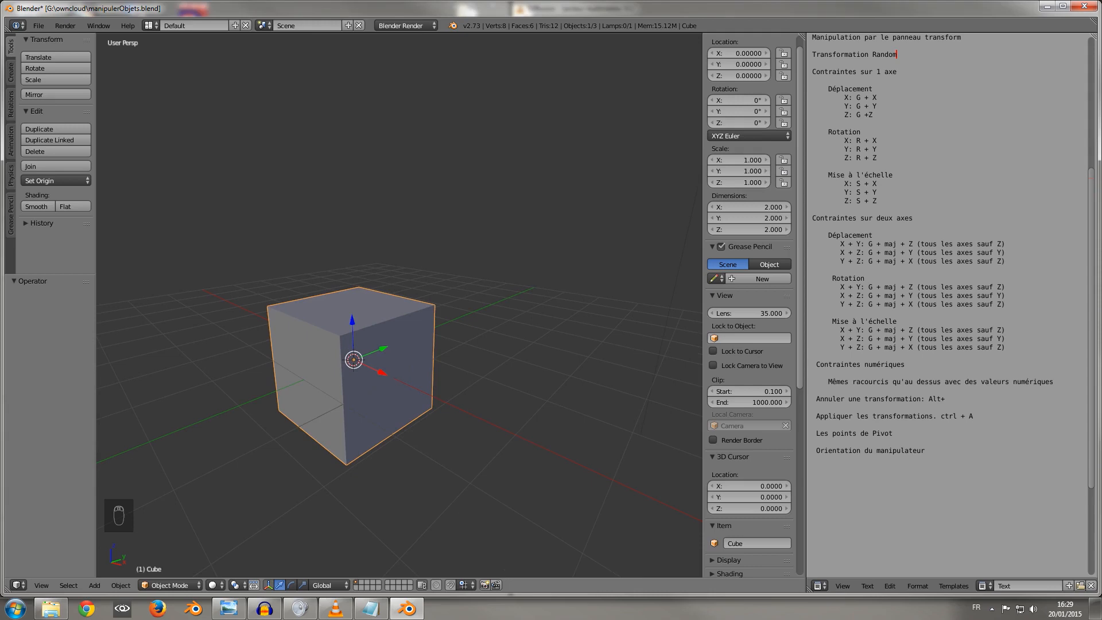
key(g)
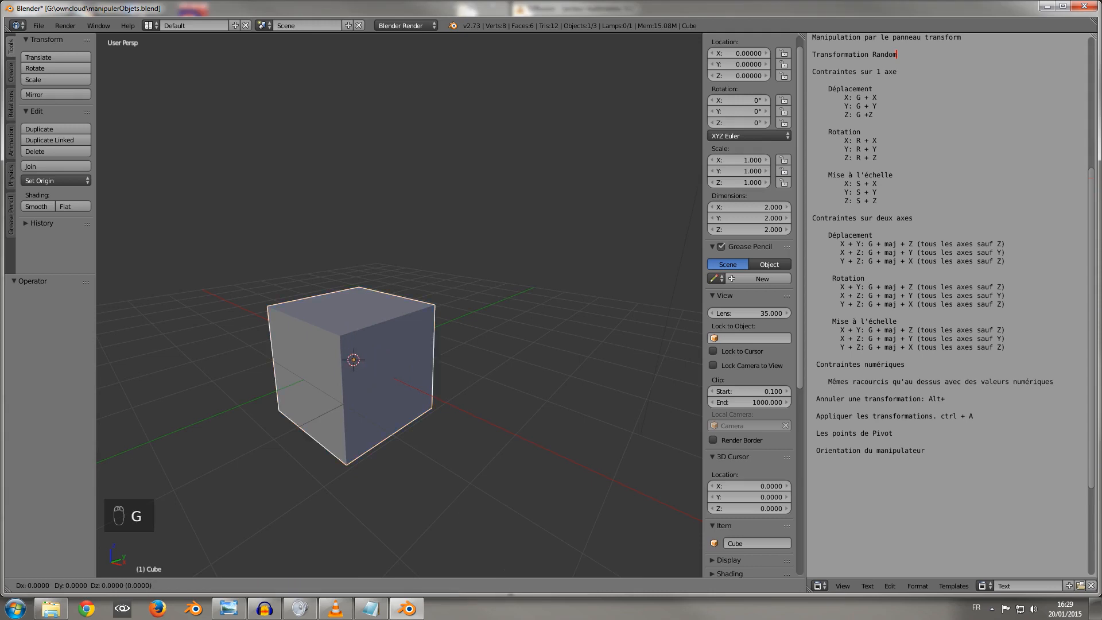
key(shift+z)
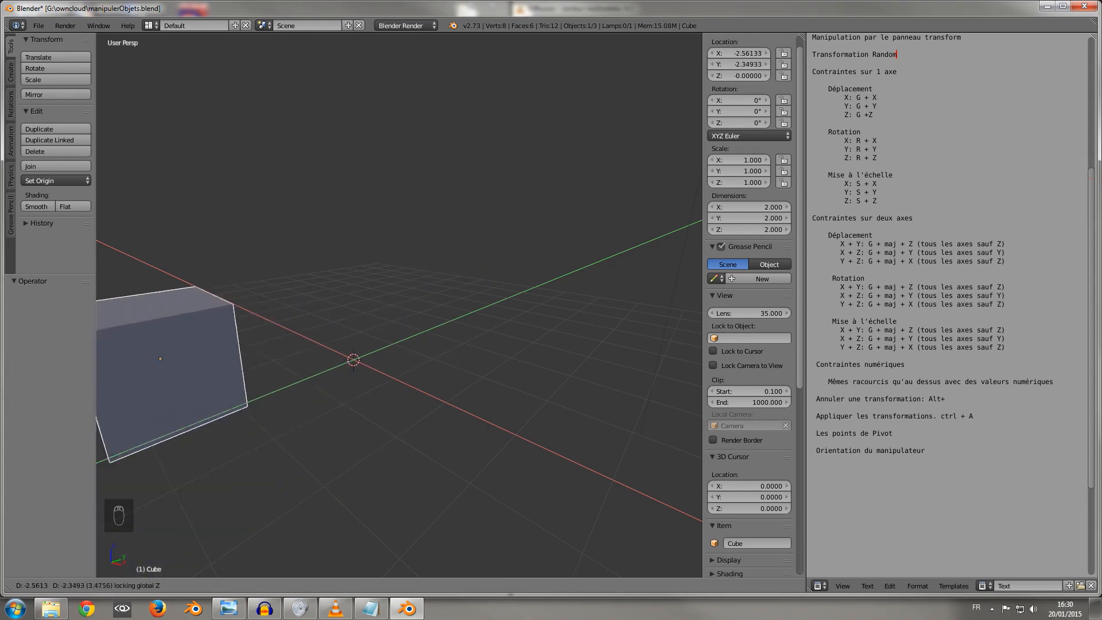
key(Escape)
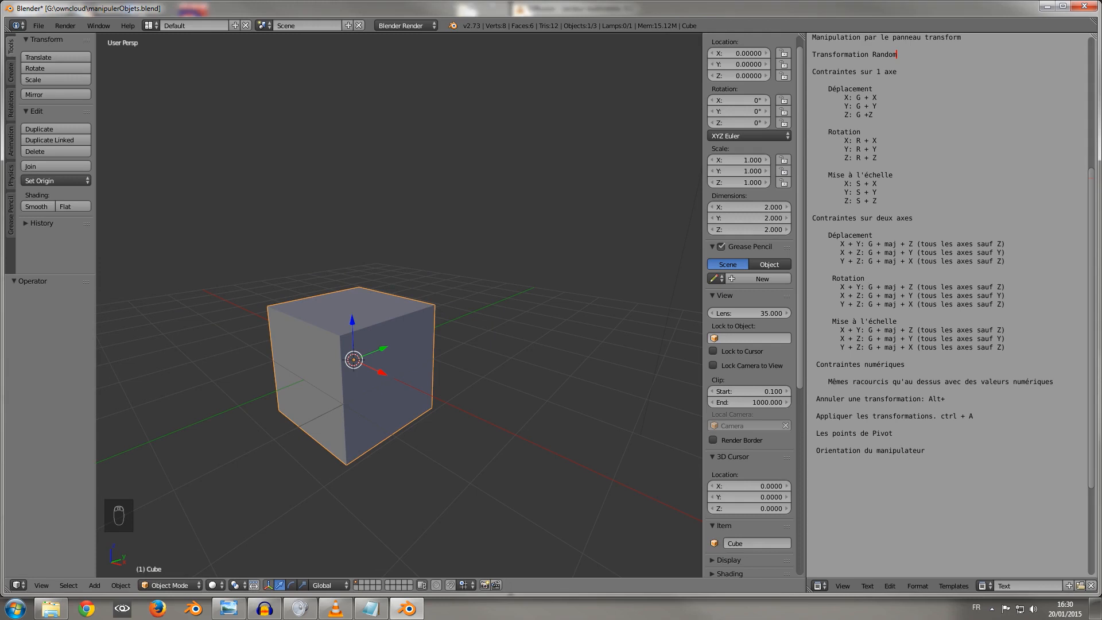
- Scale the cube by about 2.98 along the global X and Y axes, excluding Z
key(s)
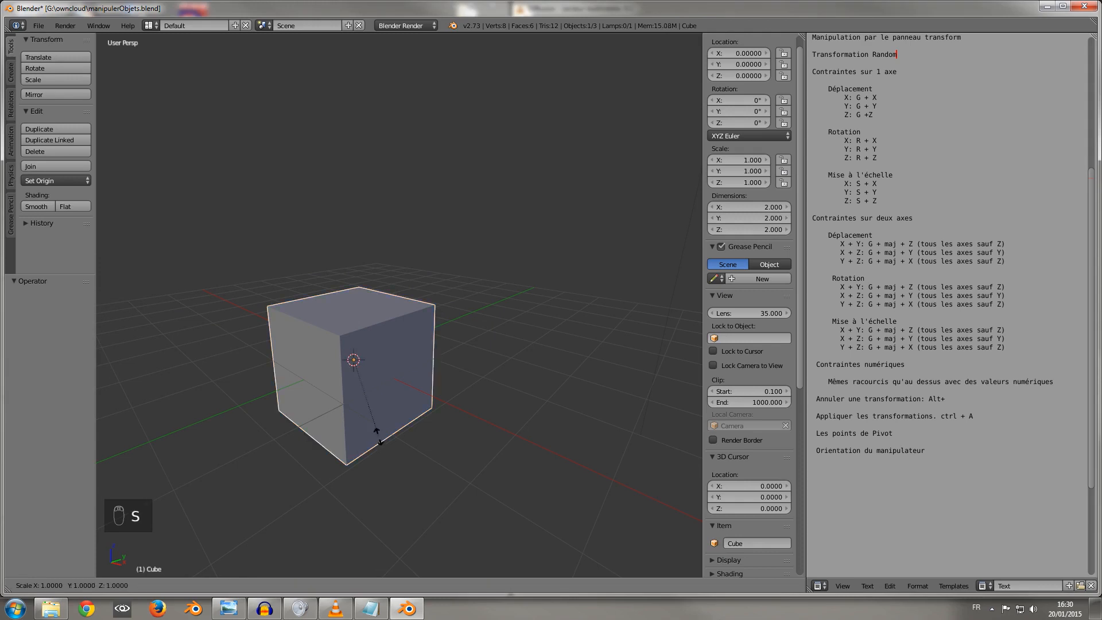
key(shift+z)
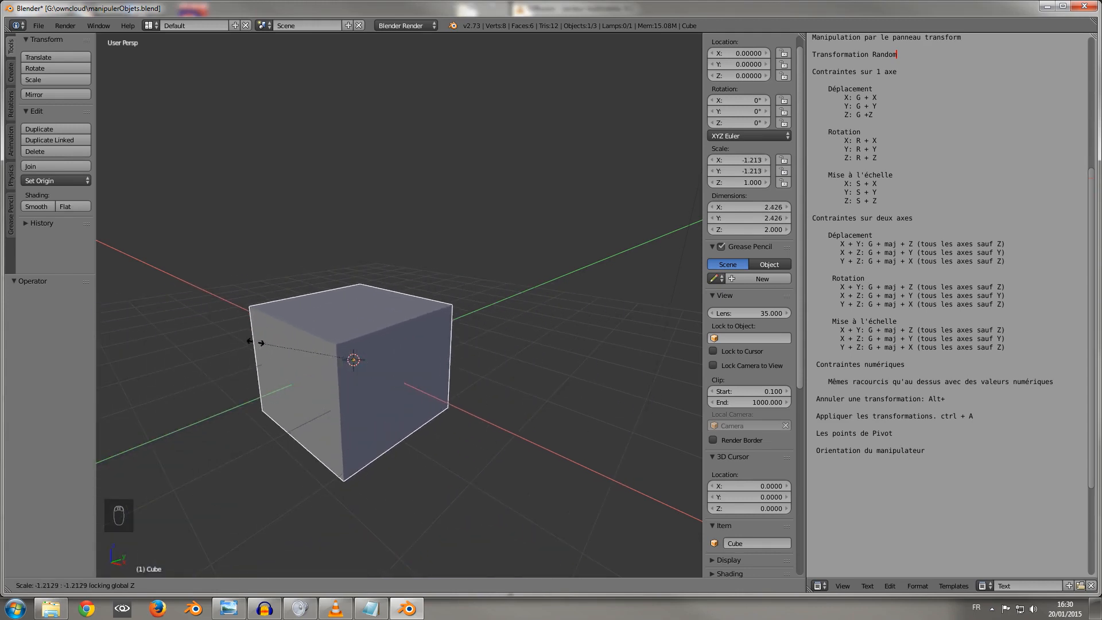
click(586, 299)
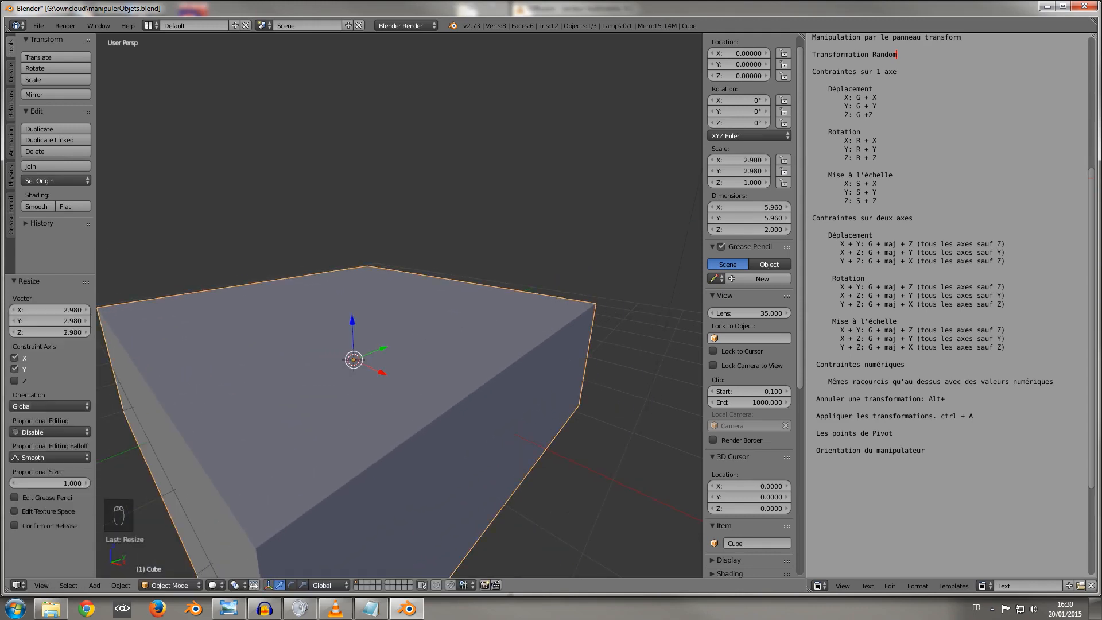
scroll(950, 275, down, 3)
scroll(949, 275, up, 3)
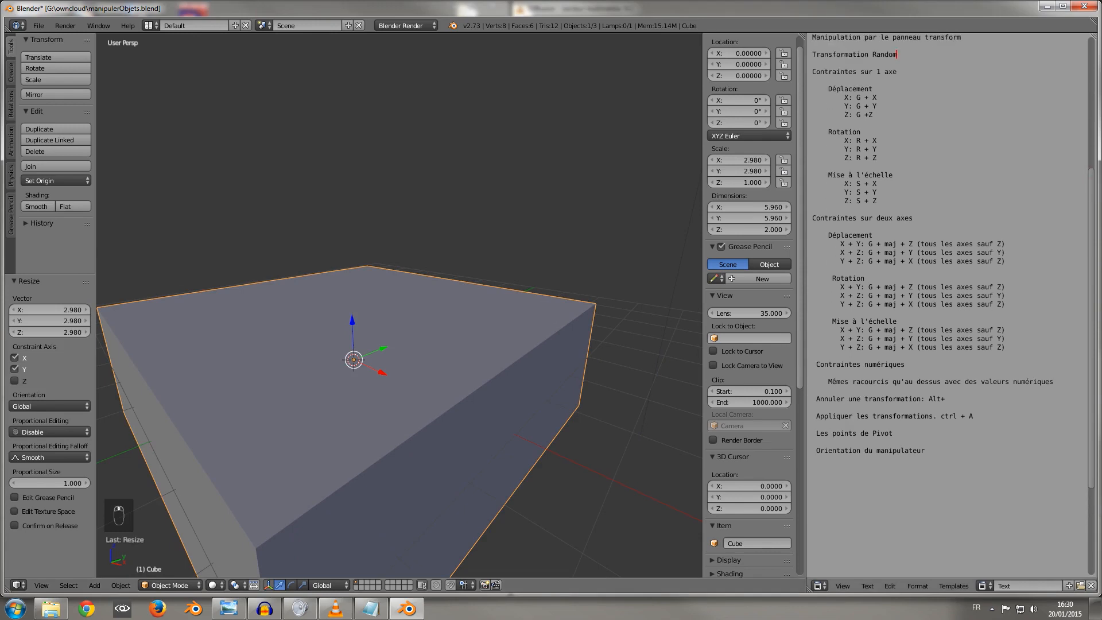
scroll(400, 304, down, 5)
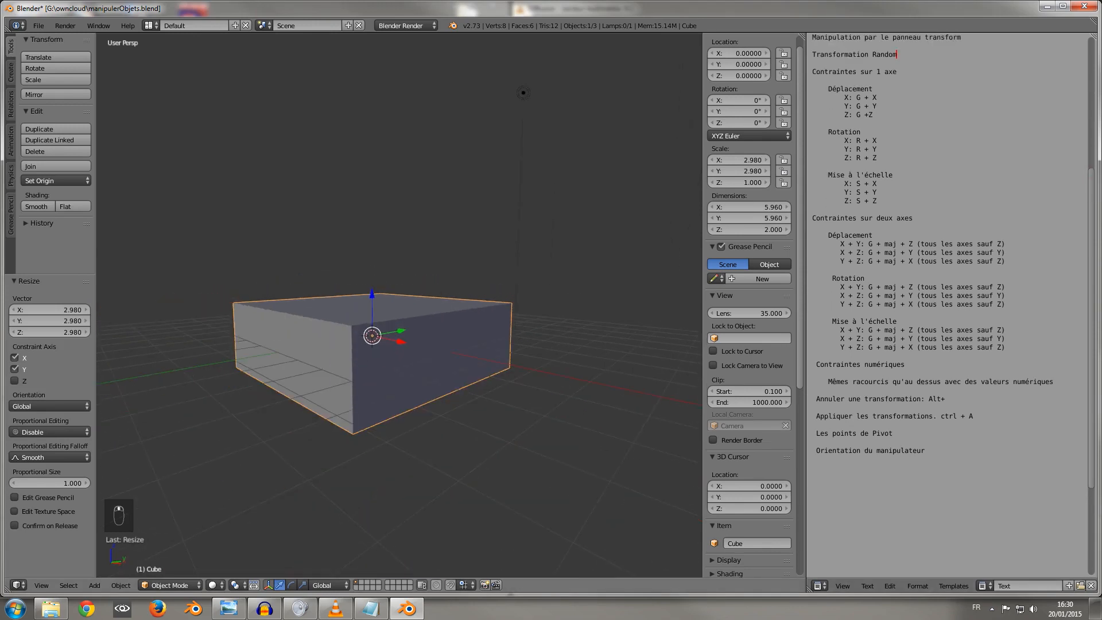
scroll(399, 304, up, 1)
middle_drag(639, 40, 646, 65)
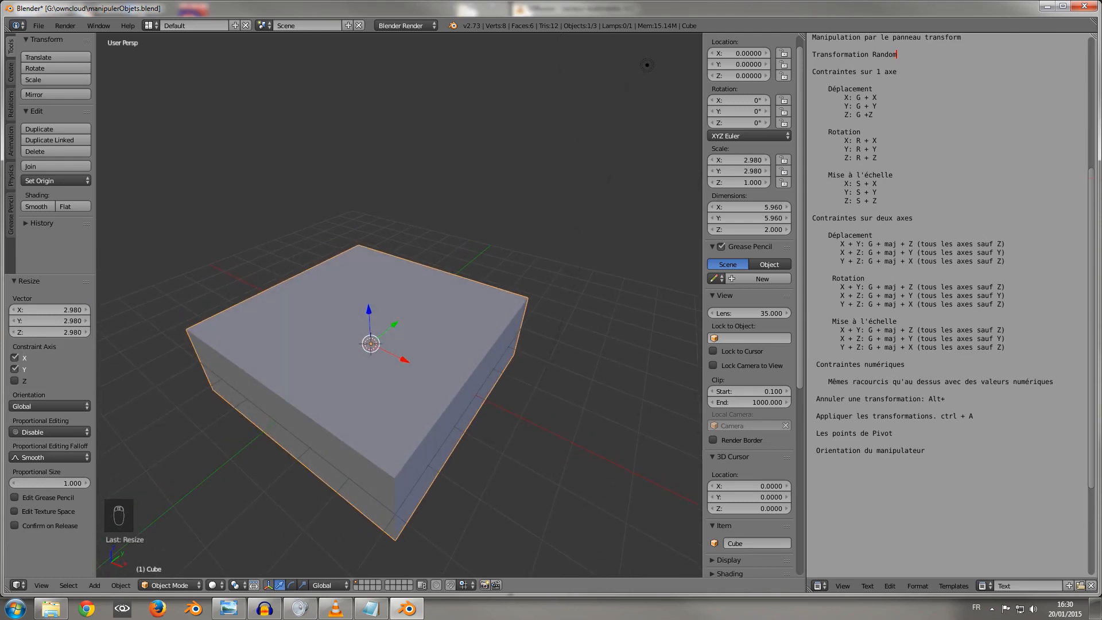
- Switch the viewport shading to Rendered and return it to Solid
key(shift+z)
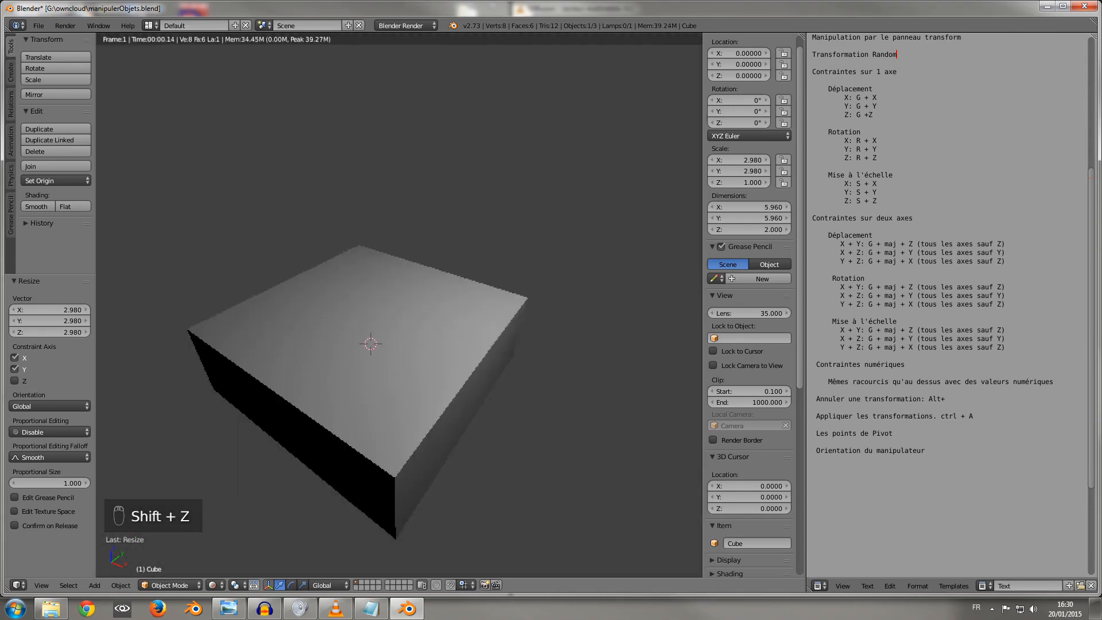
key(Escape)
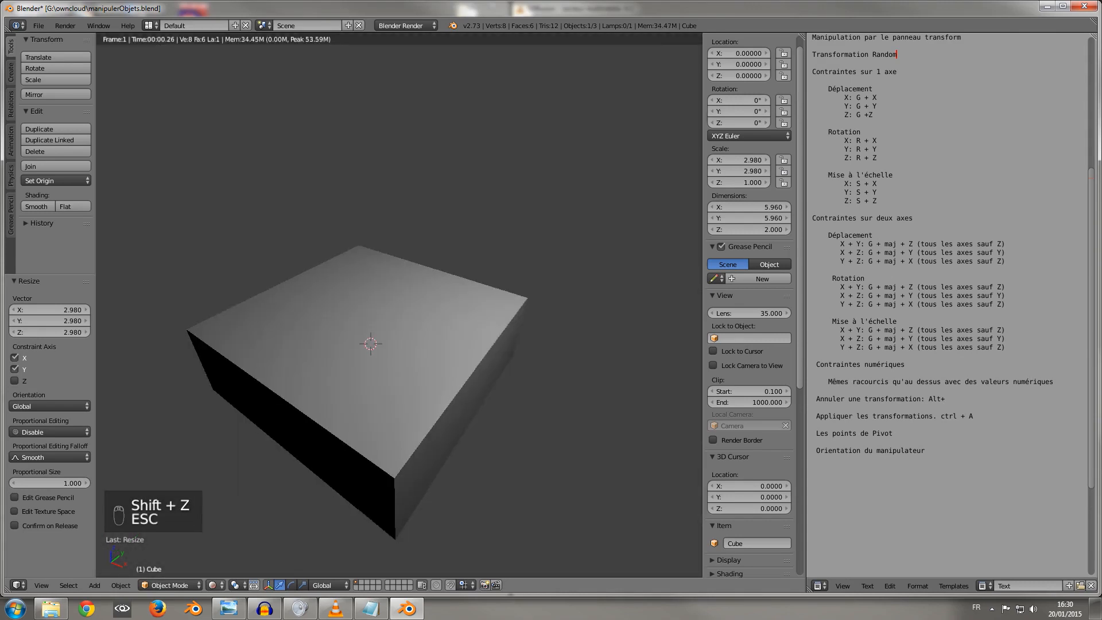
click(216, 585)
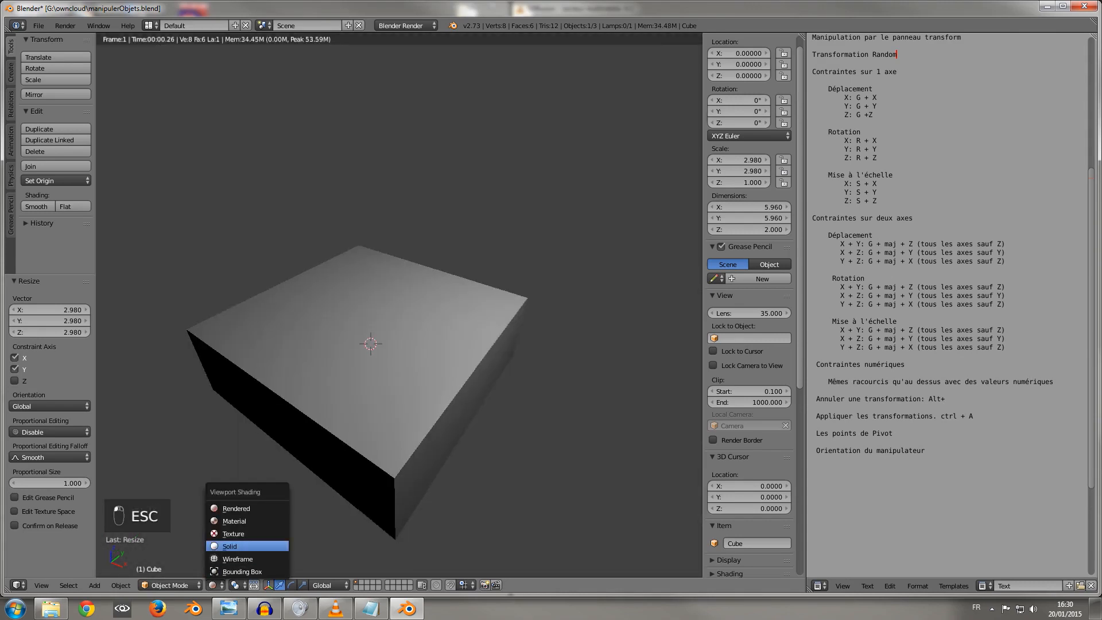
click(241, 545)
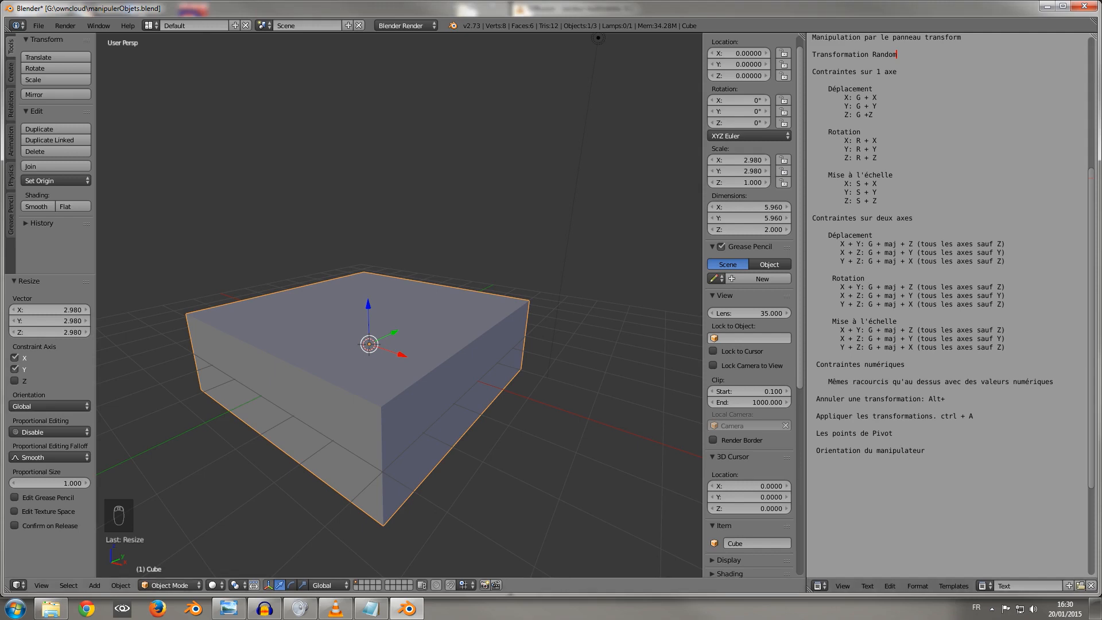
- Move the flattened cube exactly 2 units along the global Z axis
mouse_move(400, 321)
middle_down()
mouse_move(399, 288)
mouse_move(397, 335)
middle_up()
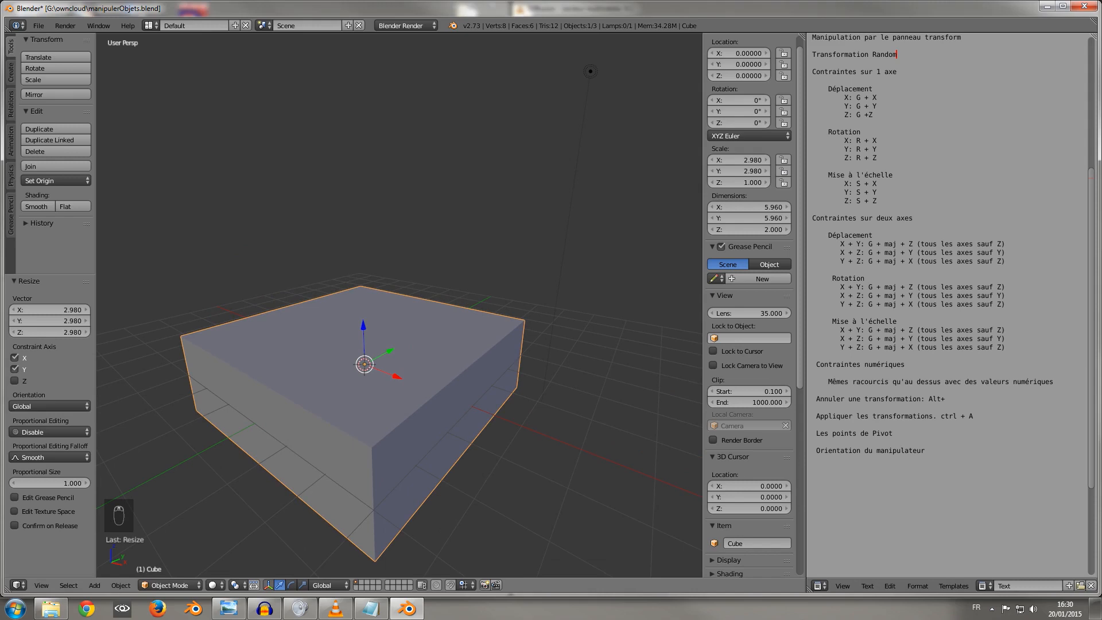
key(g)
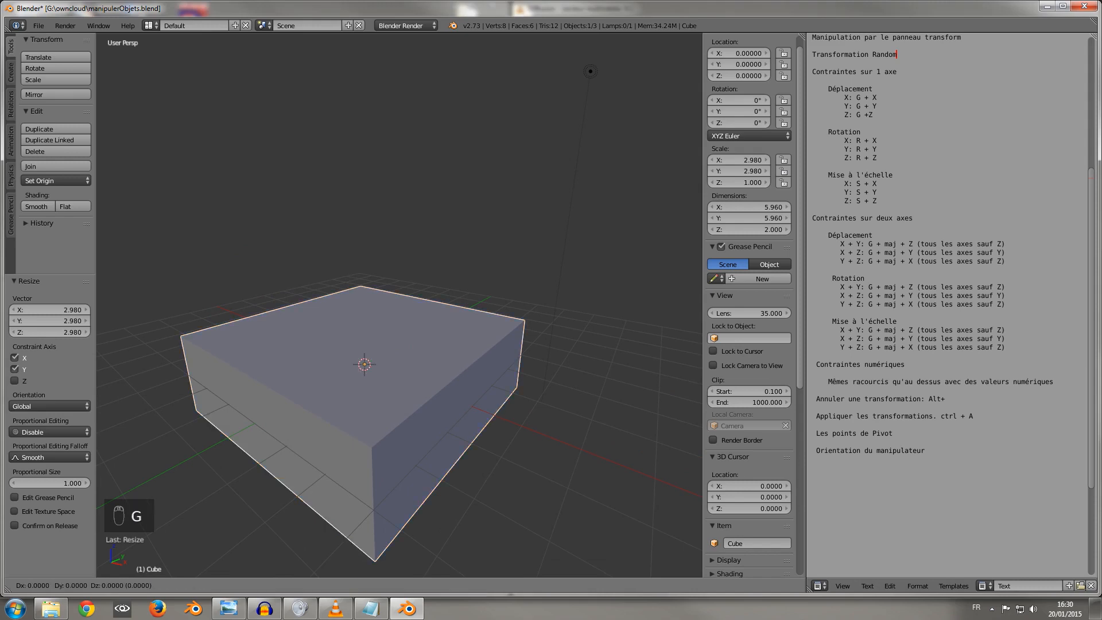
key(z)
key(2)
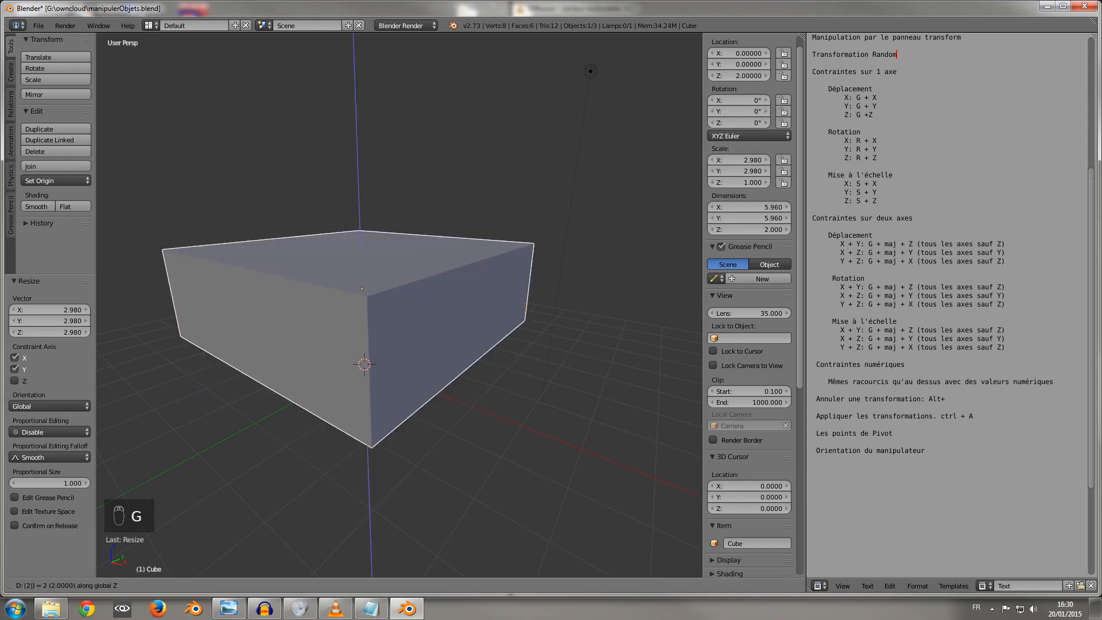
key(Return)
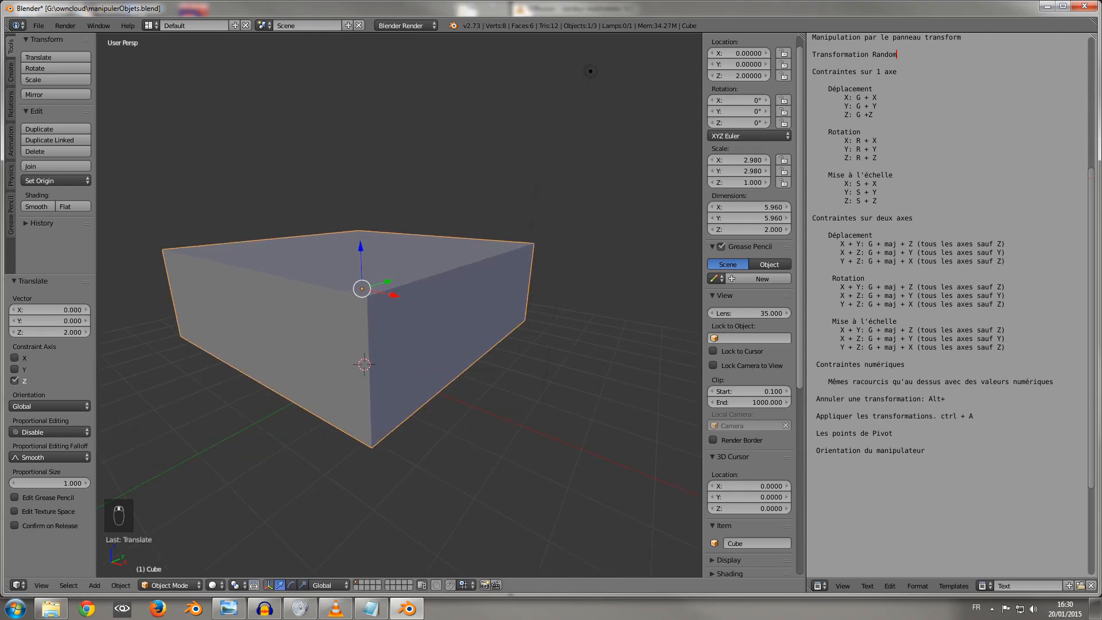
- Scale the cube uniformly by a factor of 0.5
middle_drag(591, 72, 610, 89)
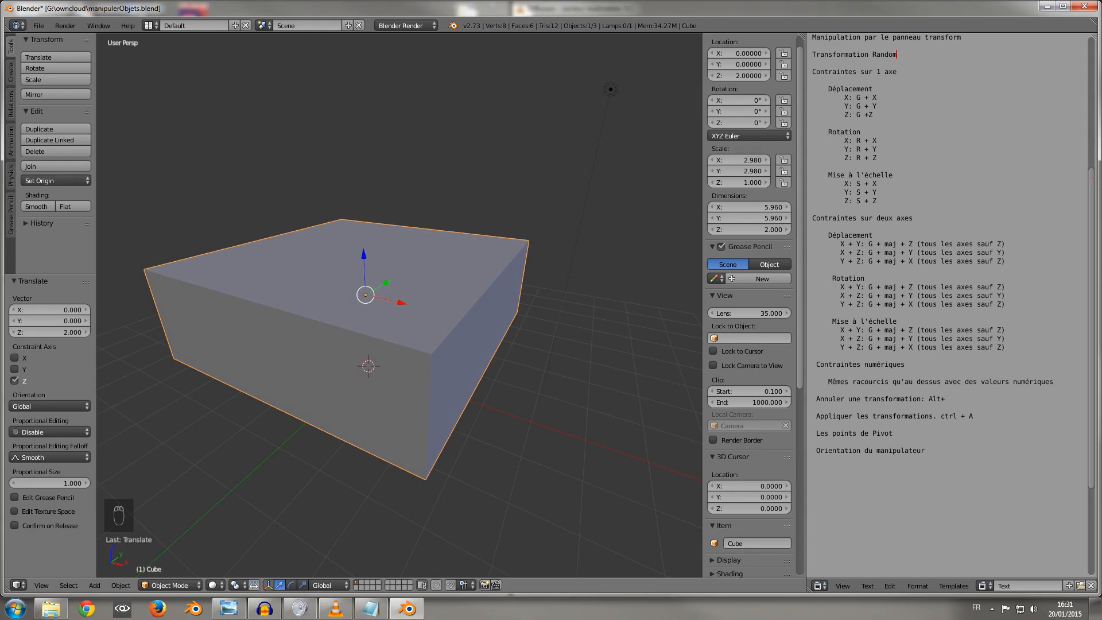
text(s)
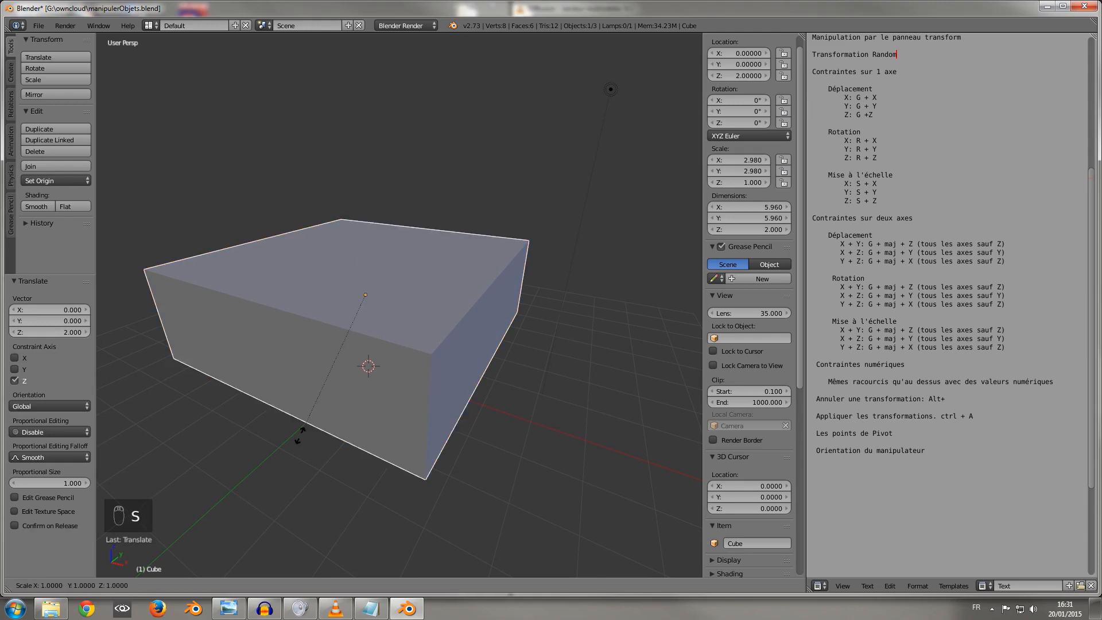
text(0.5)
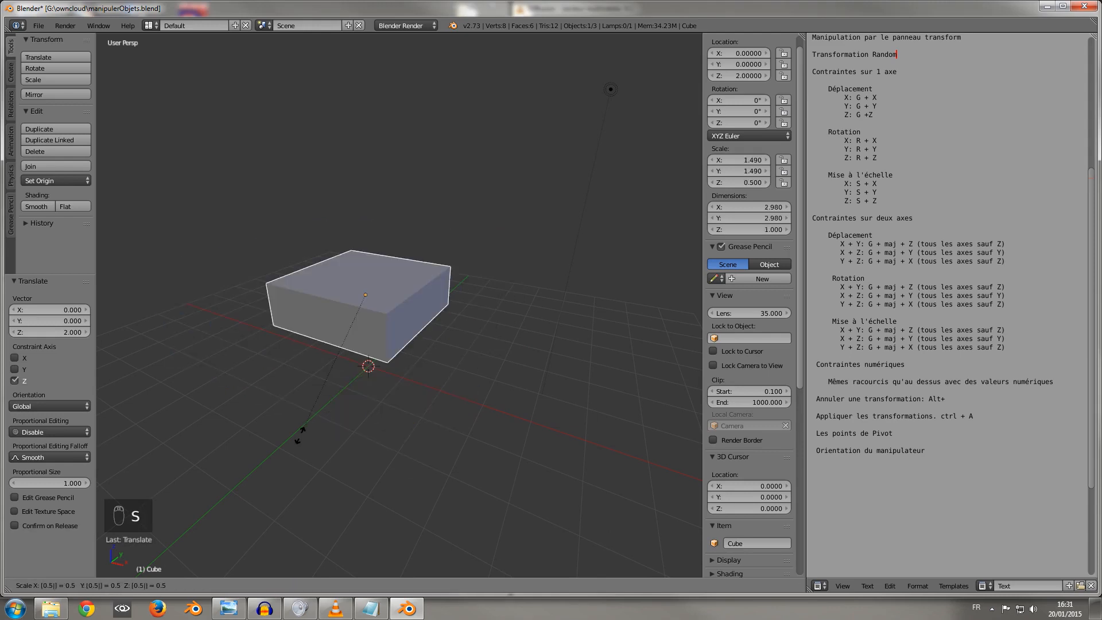
click(299, 435)
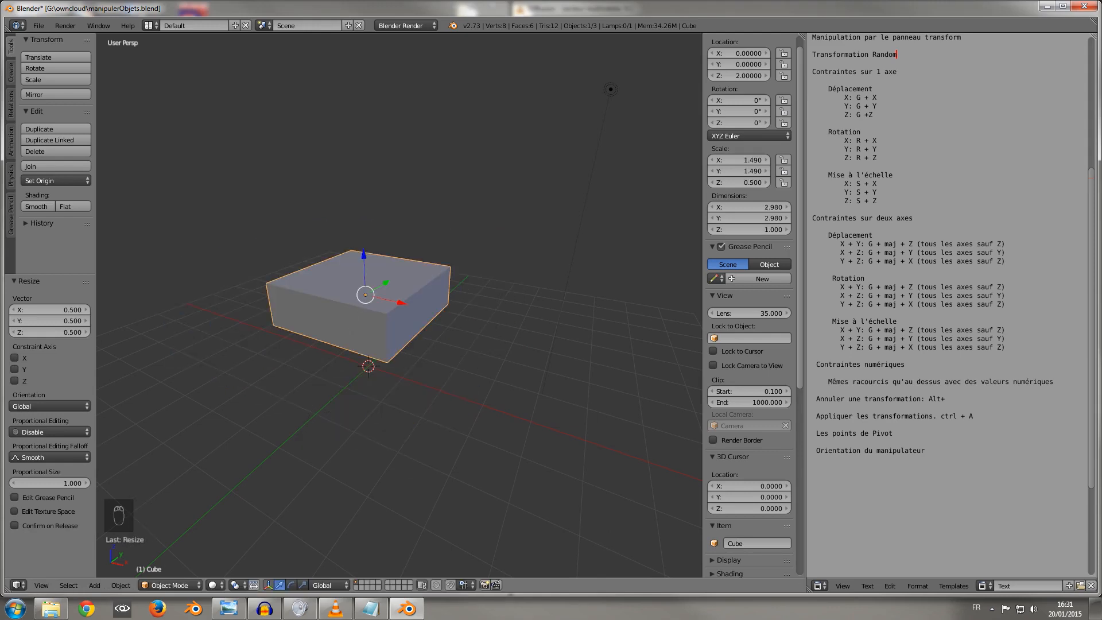
- Scale the cube by a factor of 4 along the global Z axis only
middle_drag(402, 287, 459, 264)
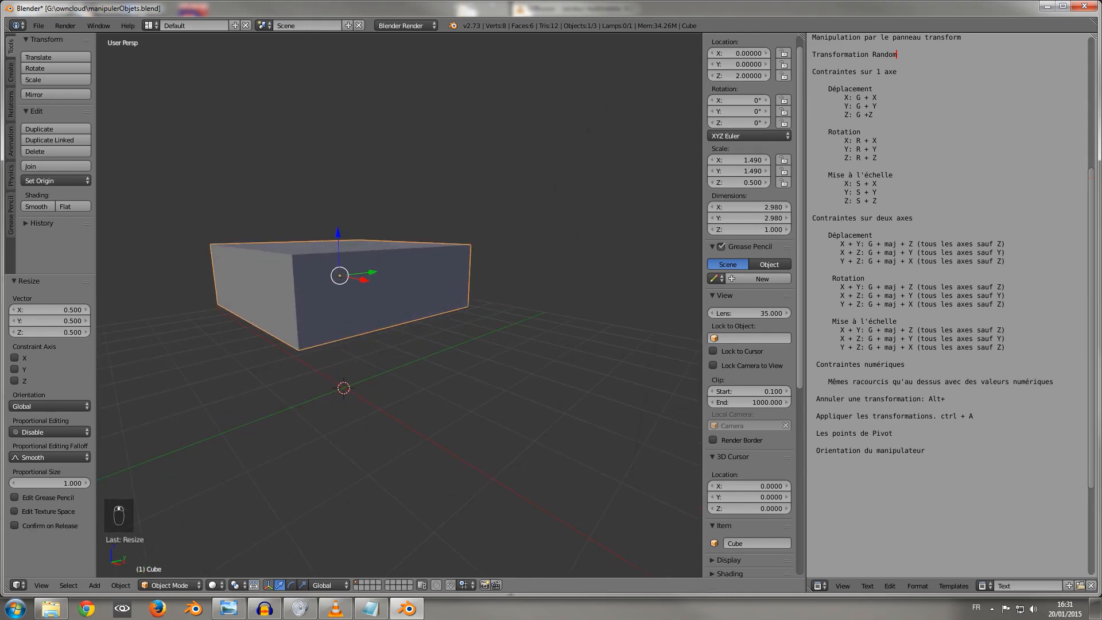
scroll(567, 53, down, 2)
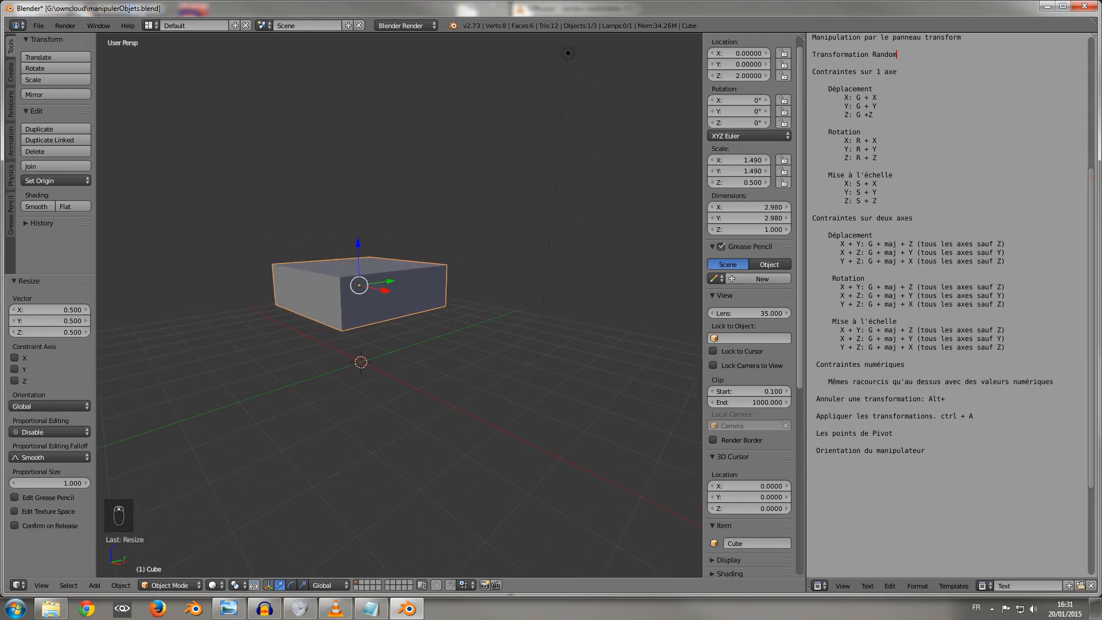
key(s)
text(z)
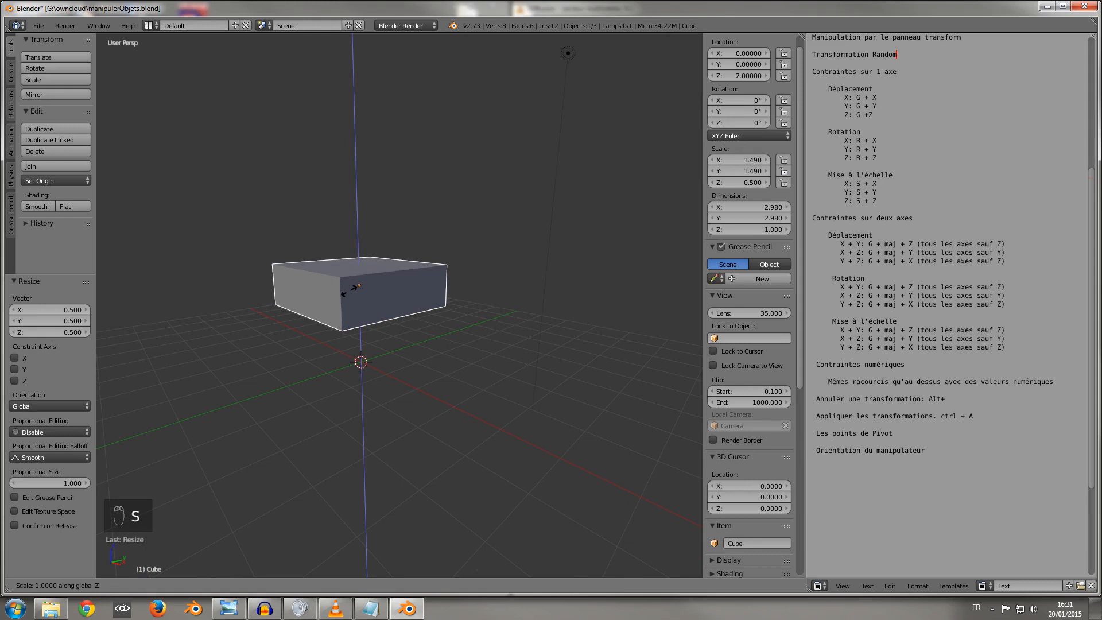
text(4)
click(350, 290)
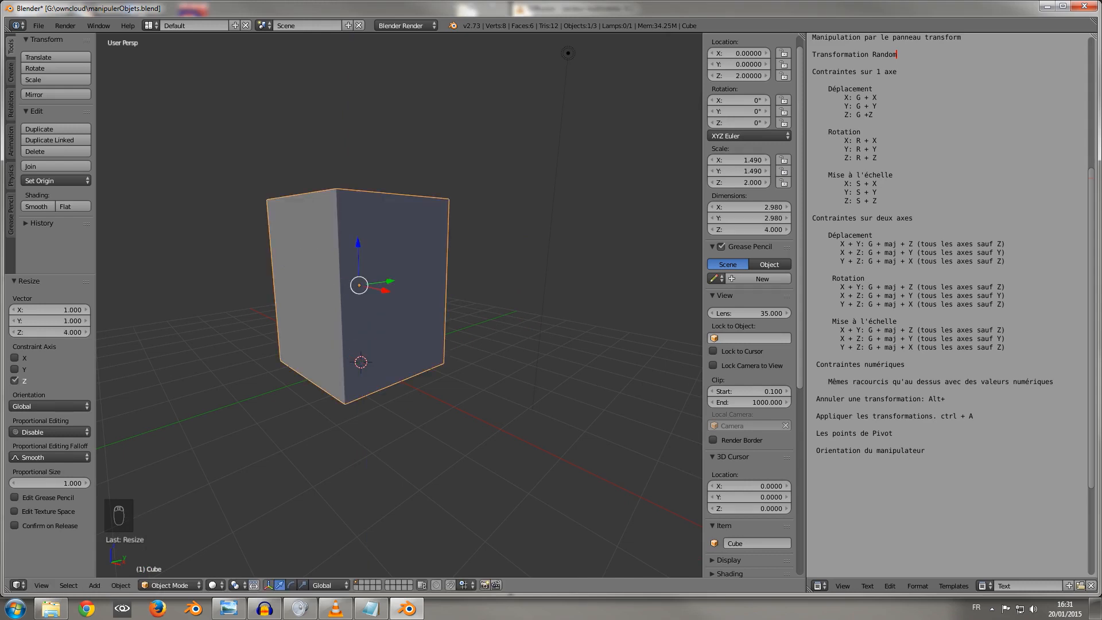
- Split the 3D view into two areas and switch the new area to the Properties editor
middle_drag(350, 289, 418, 329)
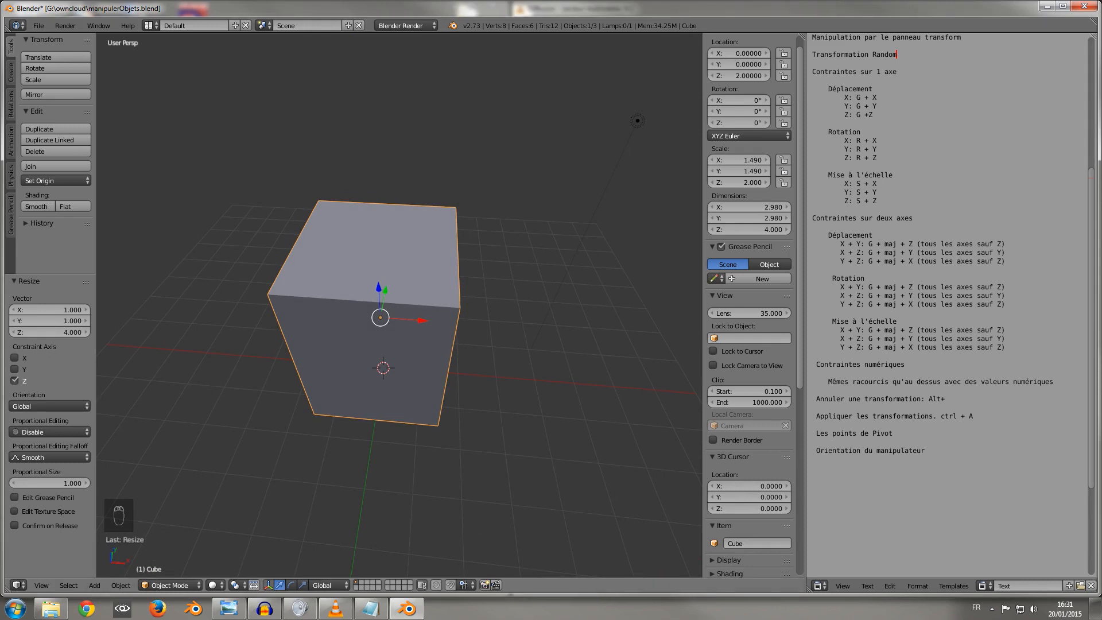
middle_drag(378, 321, 361, 282)
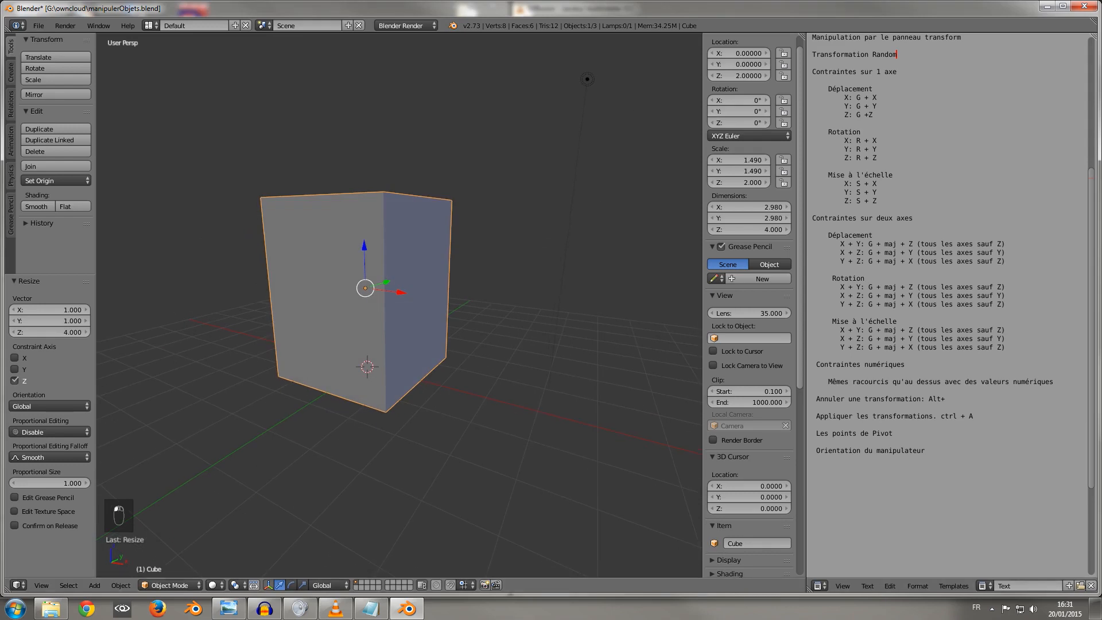
drag(802, 36, 604, 41)
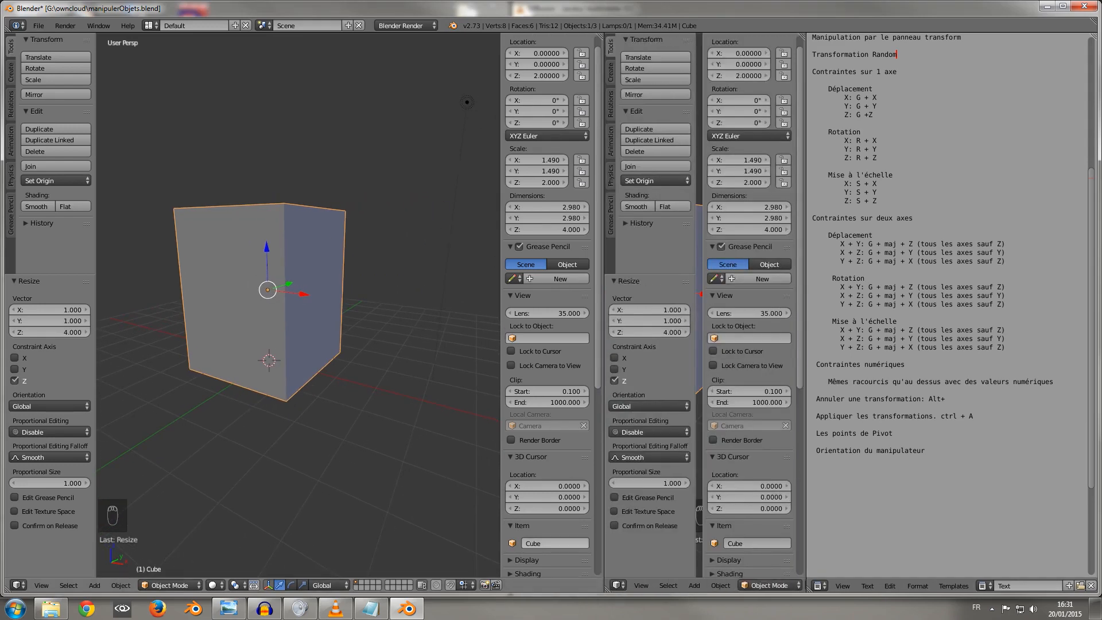
click(618, 584)
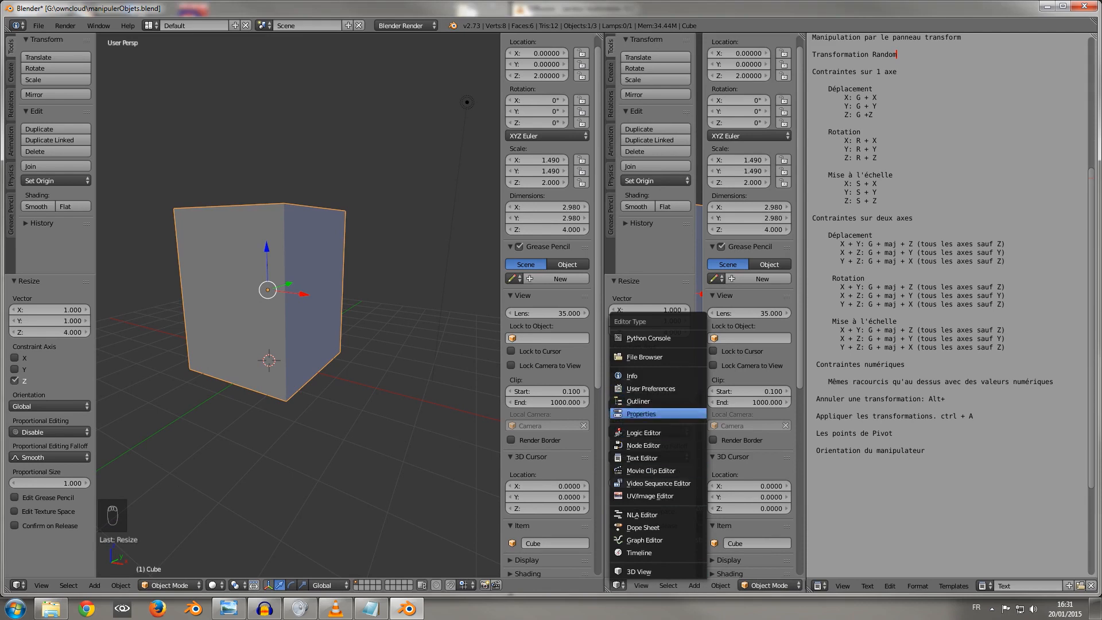
click(641, 413)
- Set the units in the scene properties to Metric
click(658, 41)
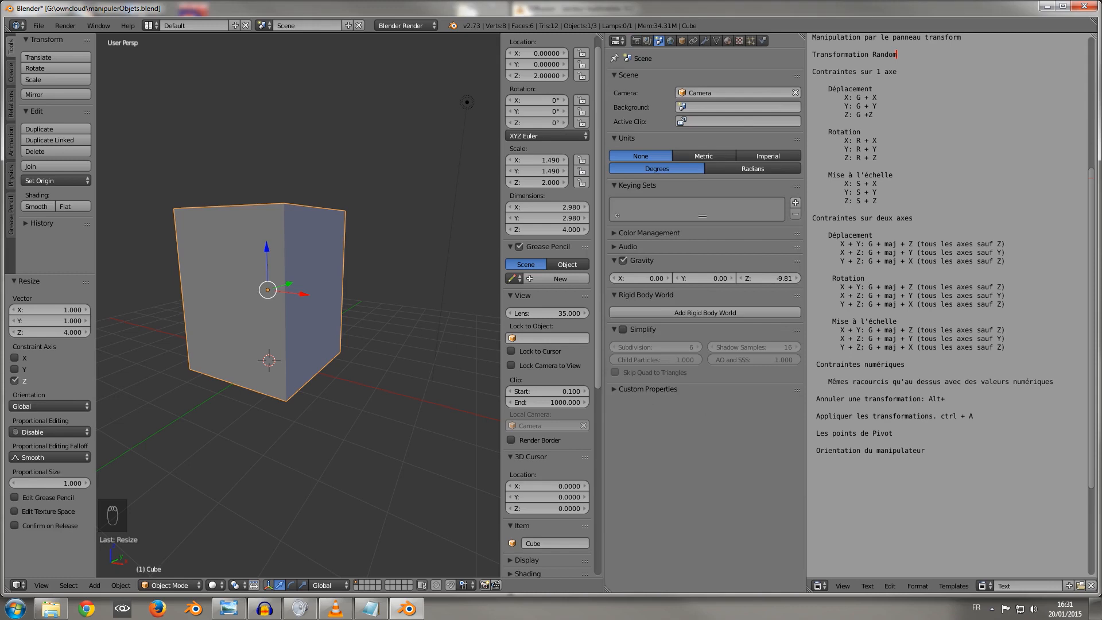
click(702, 156)
middle_drag(355, 247, 424, 273)
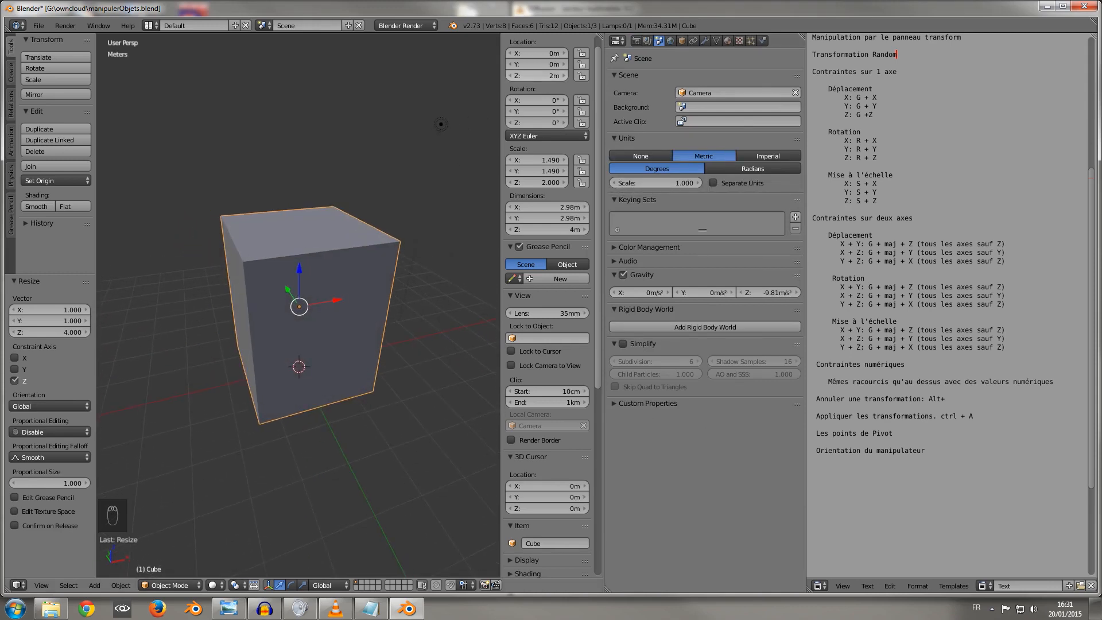
middle_drag(413, 189, 397, 163)
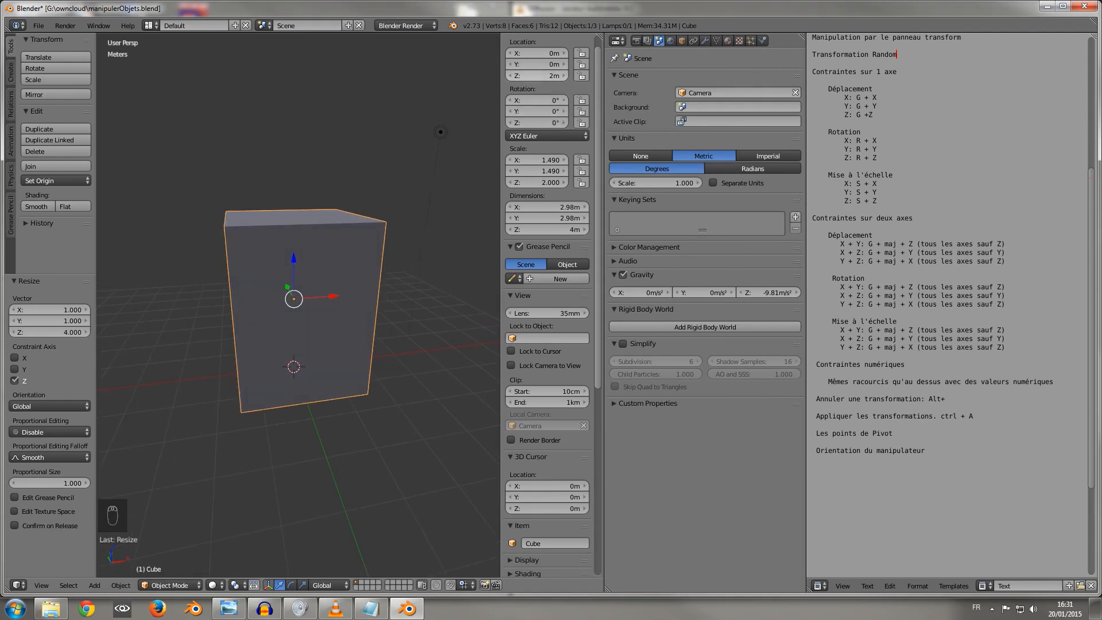
- Set the cube's Z location to 5 m in the transform properties
click(537, 76)
text(2)
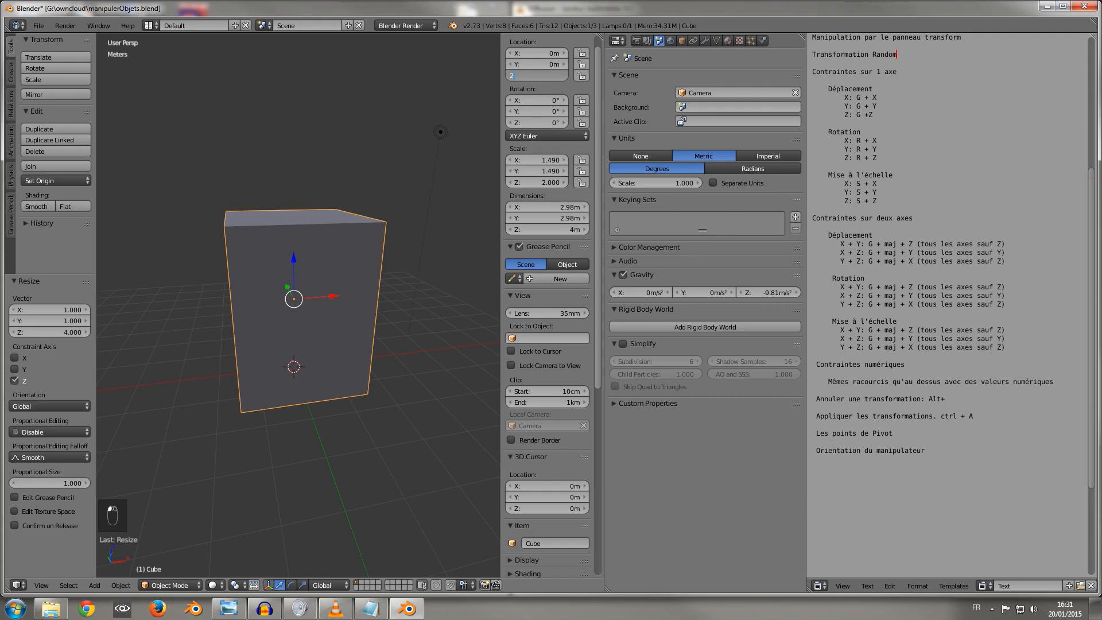
key(BackSpace)
text(5m)
key(Return)
- Set the cube's Z location back to 2 m
click(537, 76)
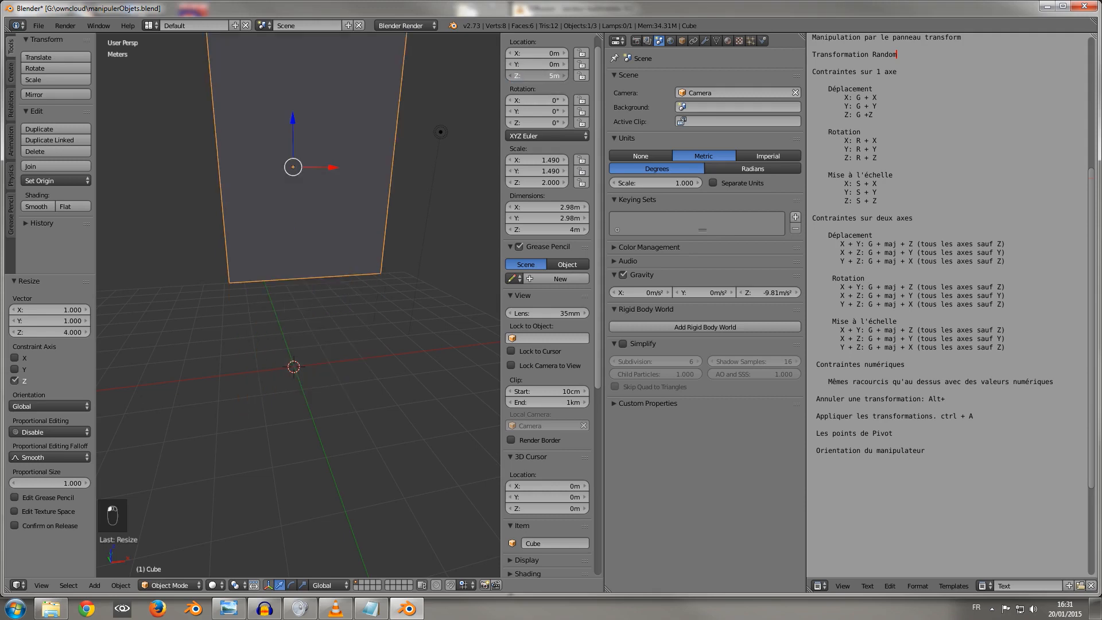
text(2m)
key(Return)
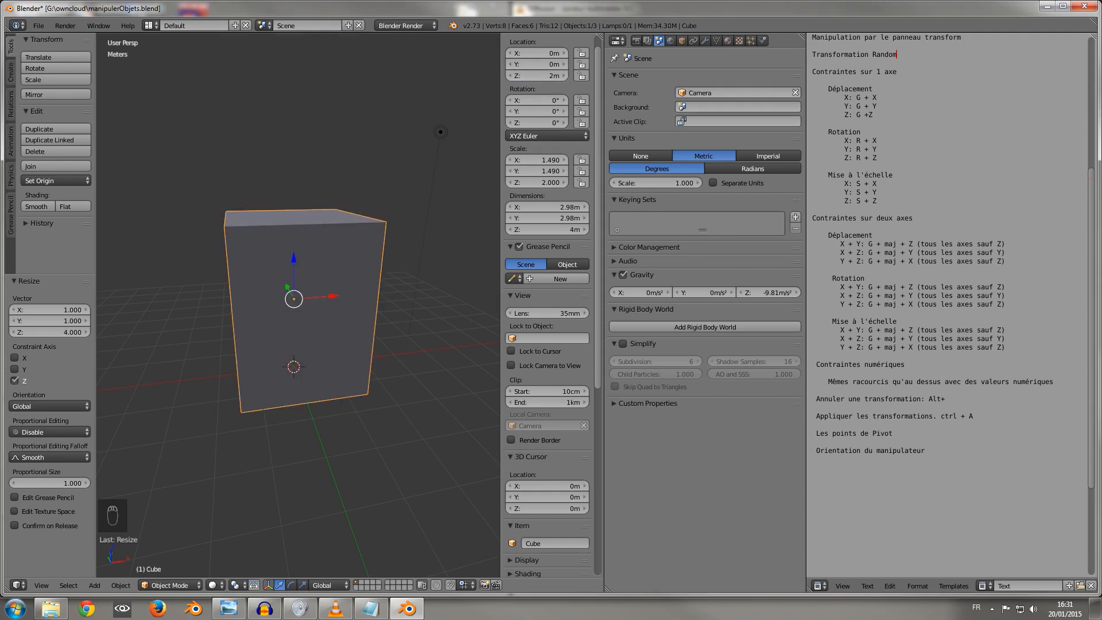
- Move the cube by exactly 3 m along the global Z axis
key(z)
key(z)
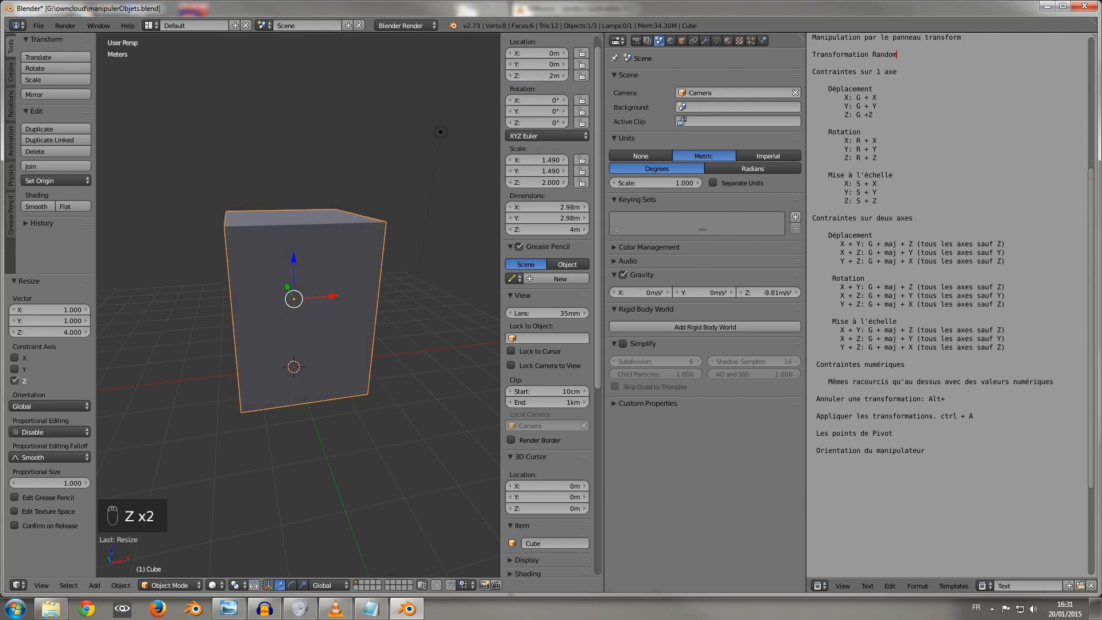
key(g)
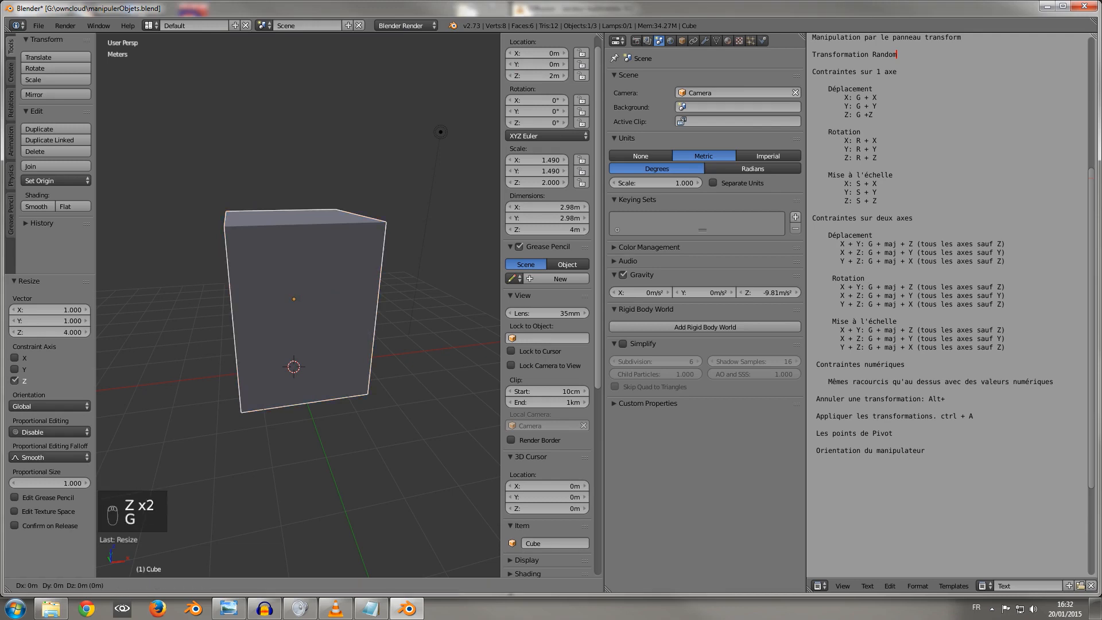
key(z)
key(3)
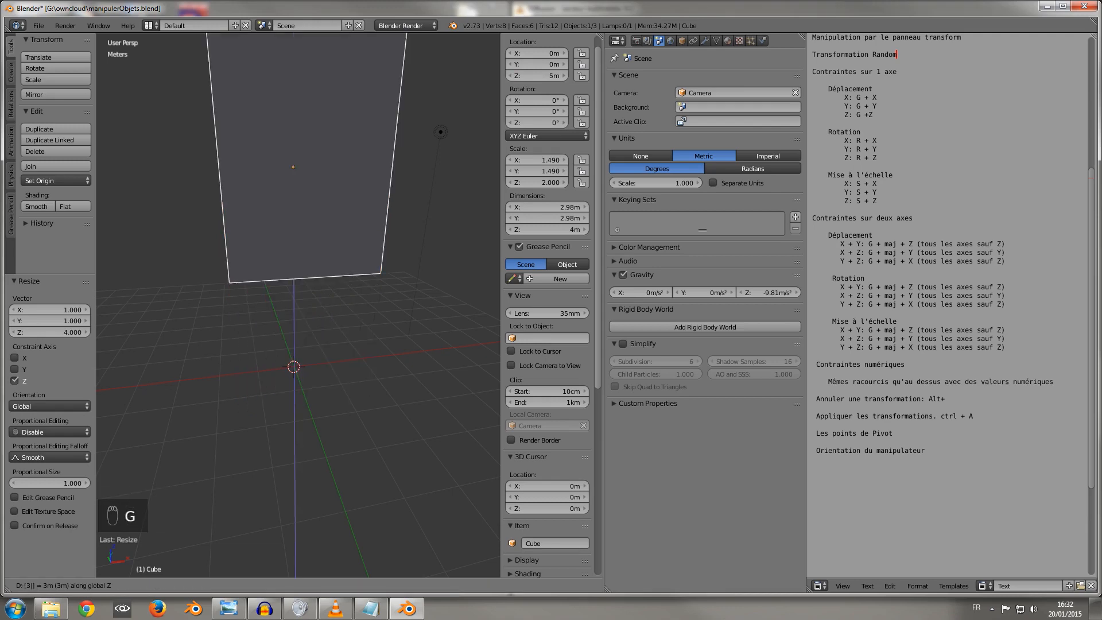
key(Return)
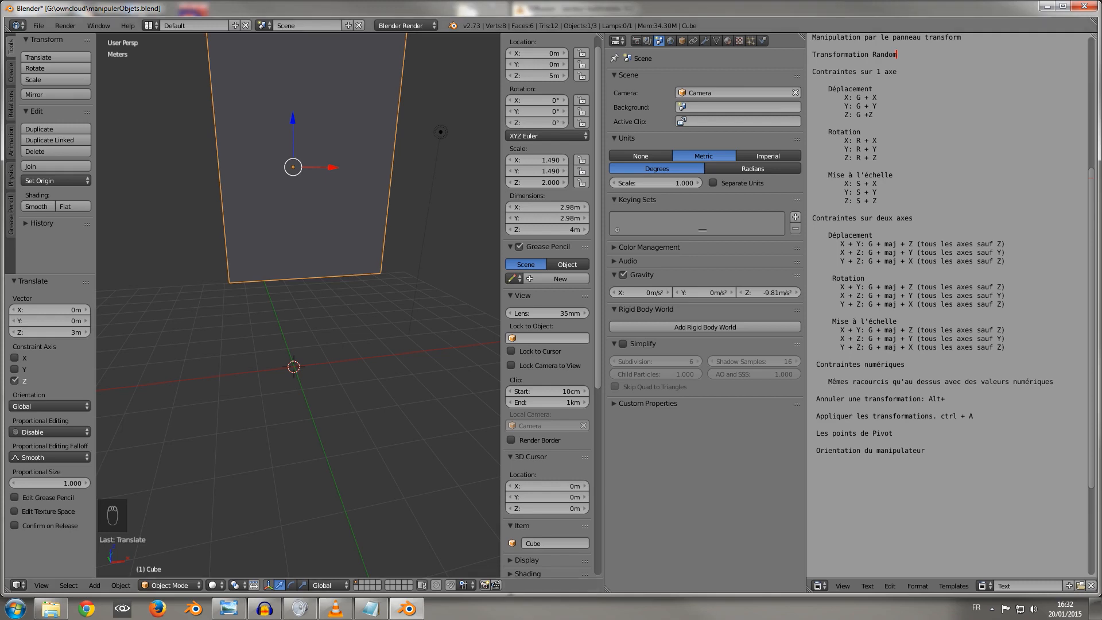
- Merge the Properties editor area back into the 3D view so the 3D view takes over its space
drag(367, 33, 367, 36)
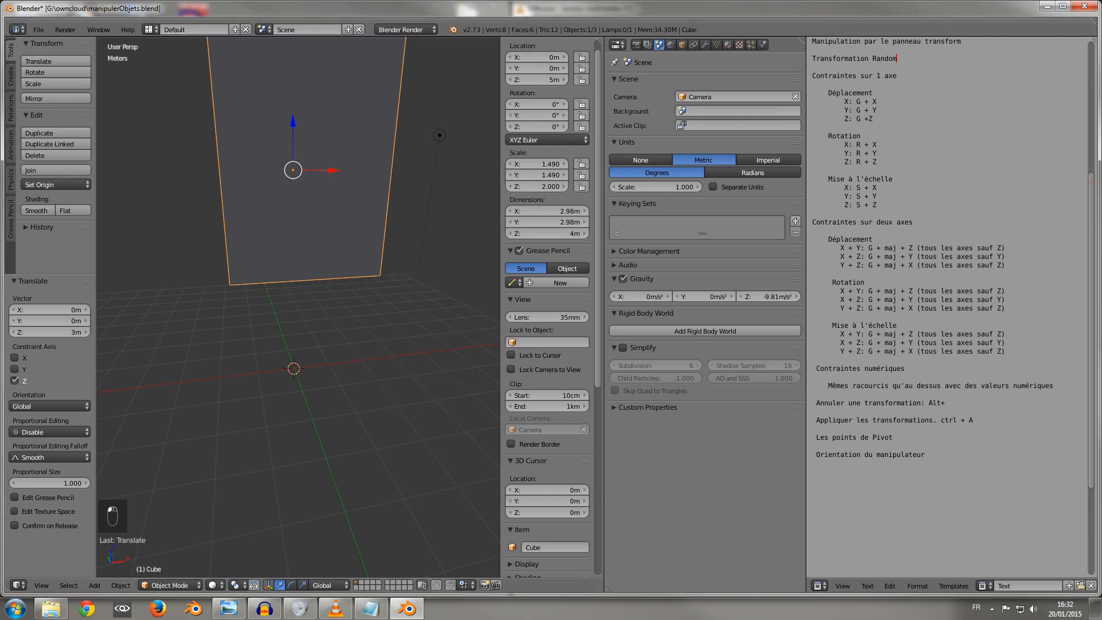
drag(600, 40, 660, 45)
scroll(398, 304, down, 3)
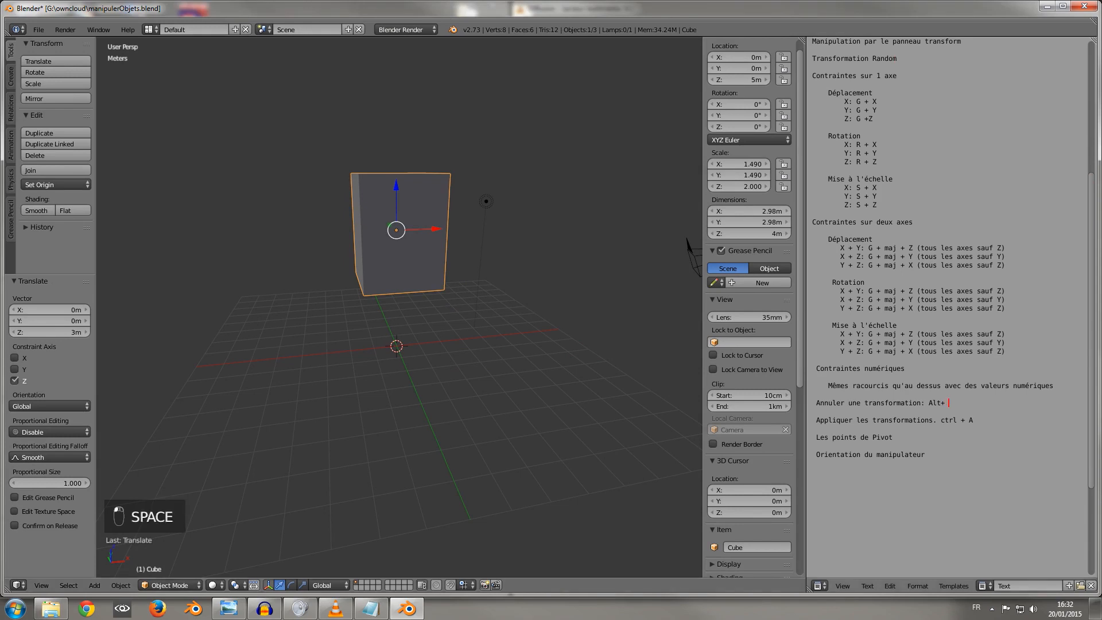
- Complete the "Annuler une transformation" line of the notes so it reads "Alt+ G R S"
text(G R)
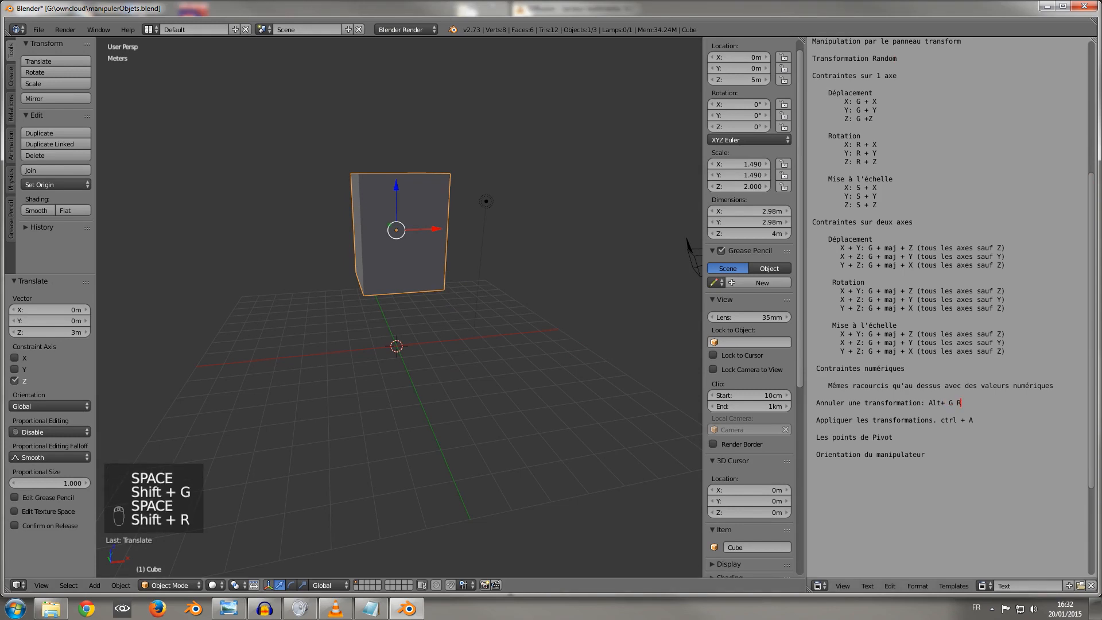
text( S)
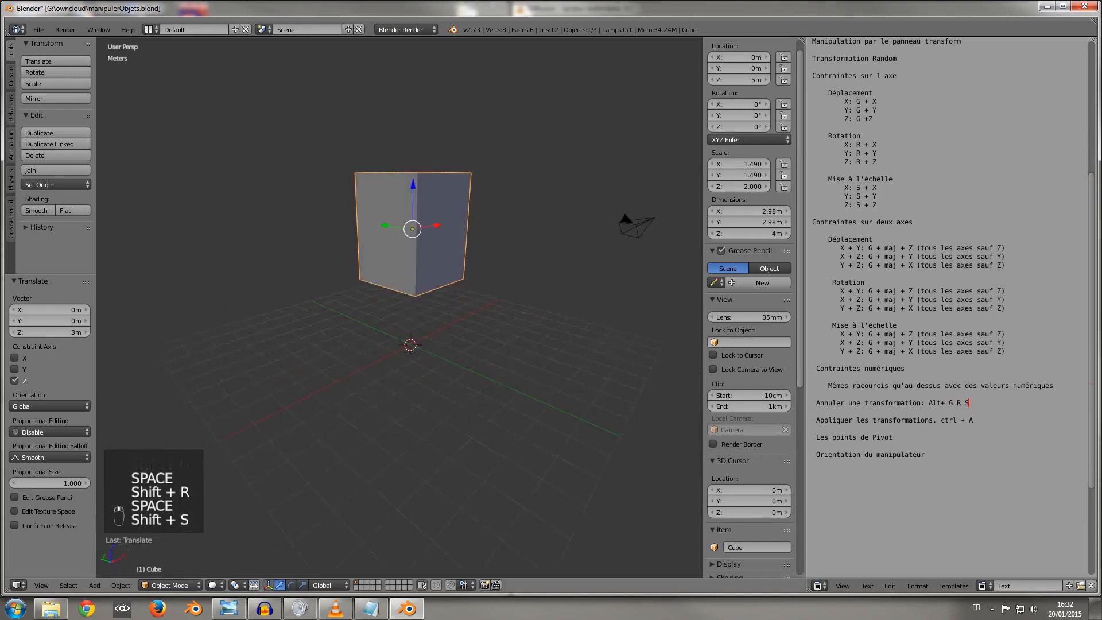
- Clear the cube's scale to restore its original size
middle_drag(414, 310, 450, 334)
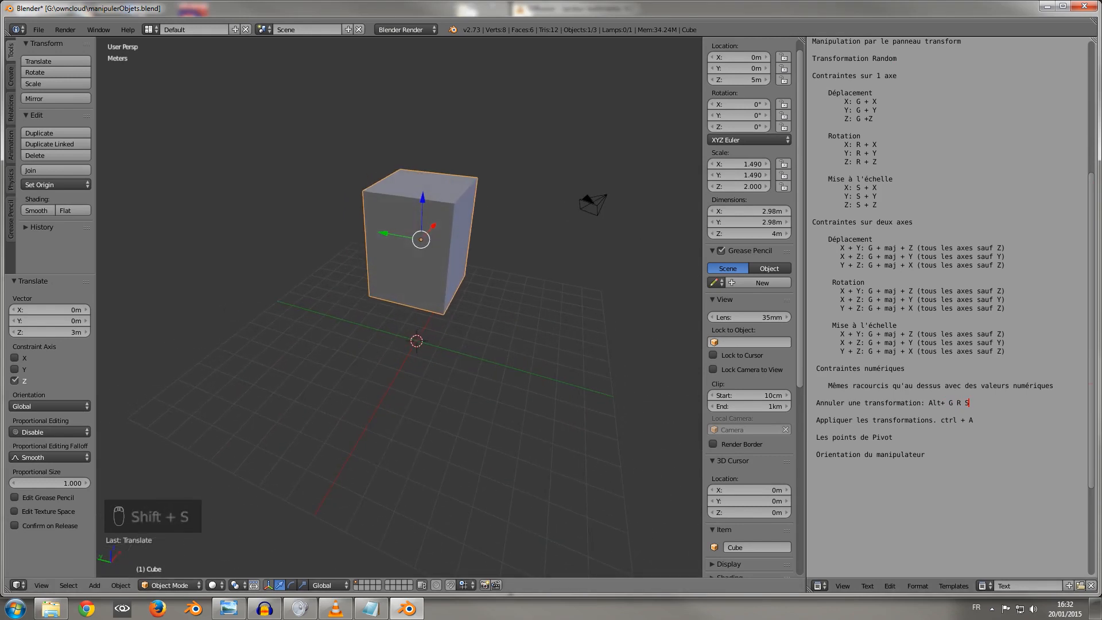
scroll(413, 258, down, 2)
scroll(413, 258, up, 3)
scroll(413, 259, down, 4)
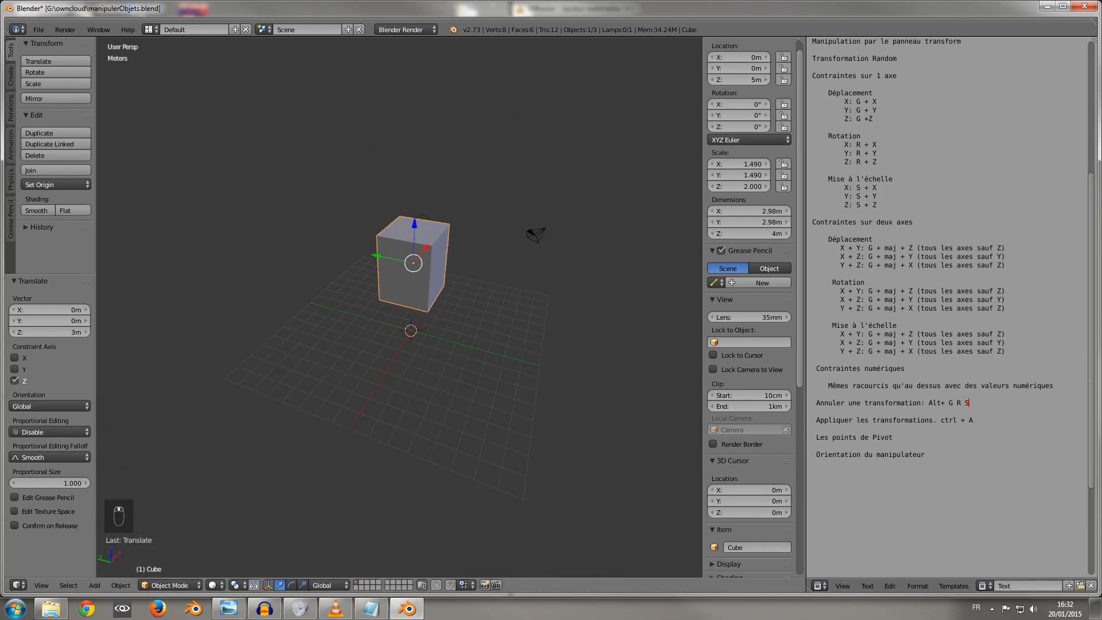
scroll(413, 258, up, 4)
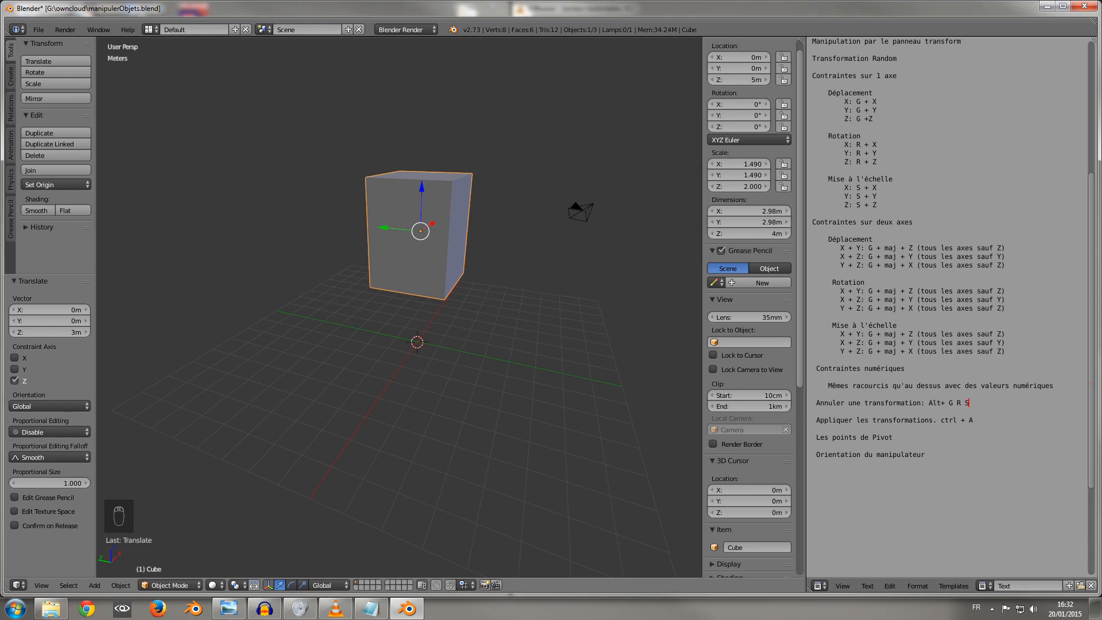
key(alt+s)
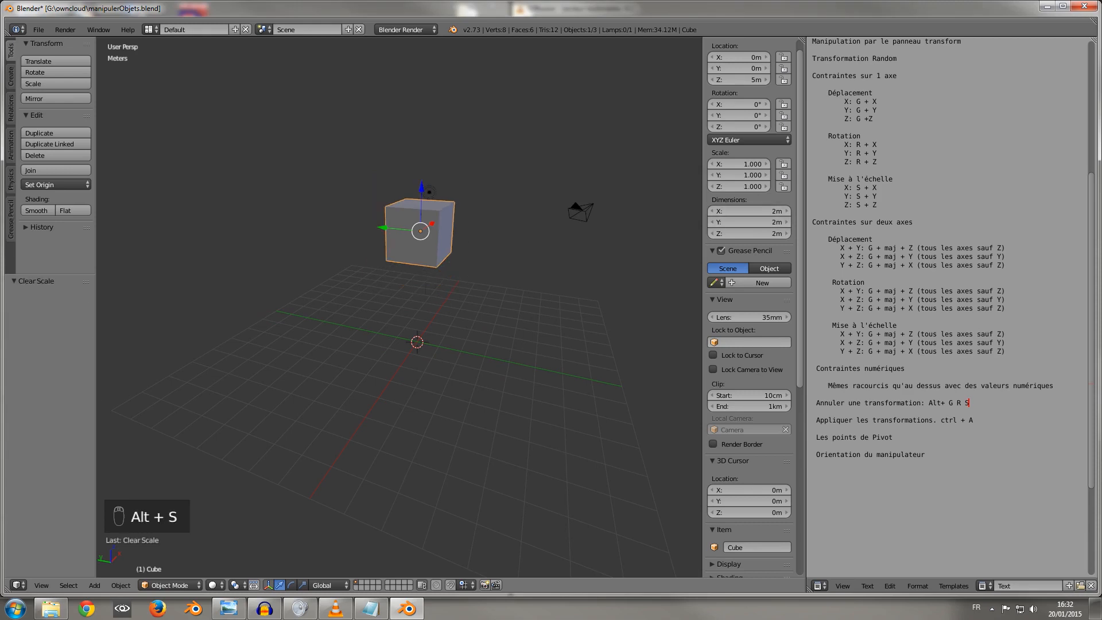
- Clear the cube's location to return it to the world origin
middle_drag(551, 264, 514, 267)
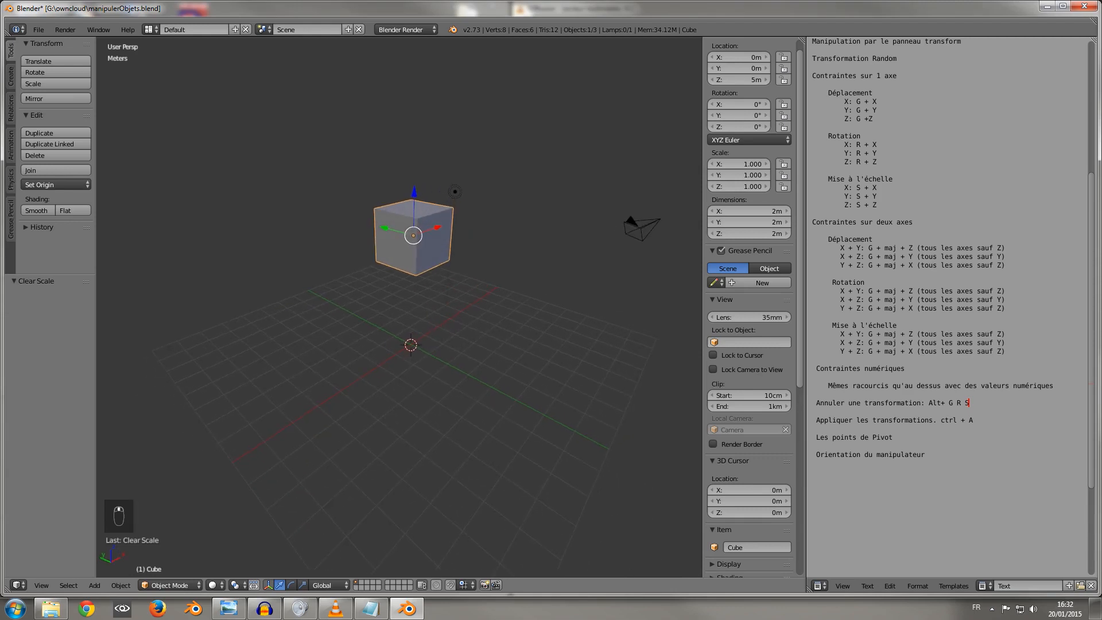
key(alt+g)
scroll(398, 310, up, 2)
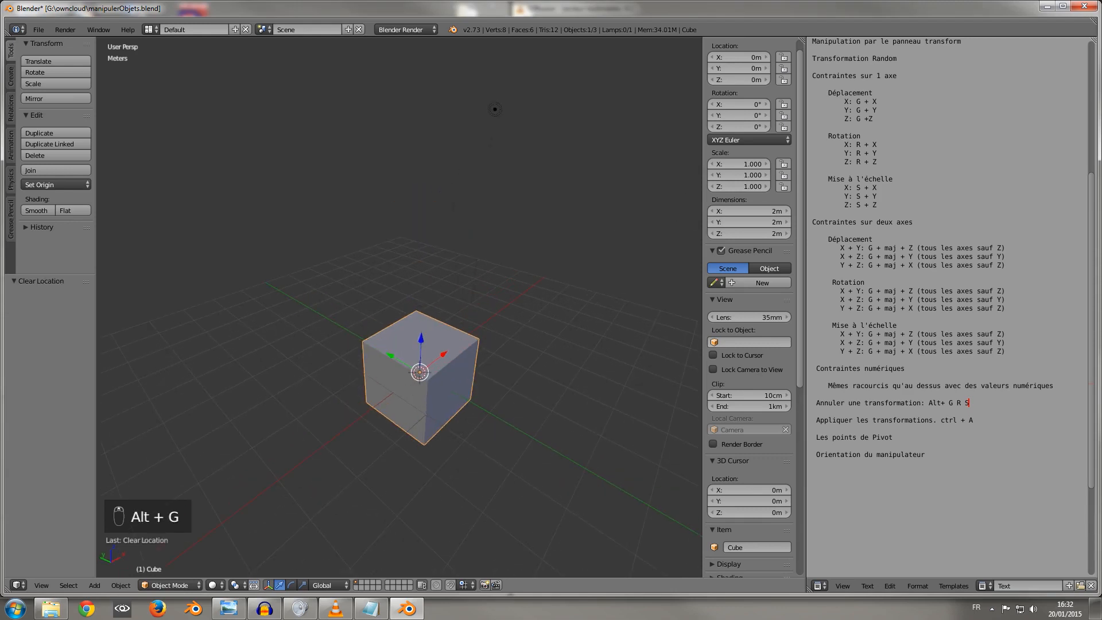
- Rotate the cube freely and clear its rotation
key(r)
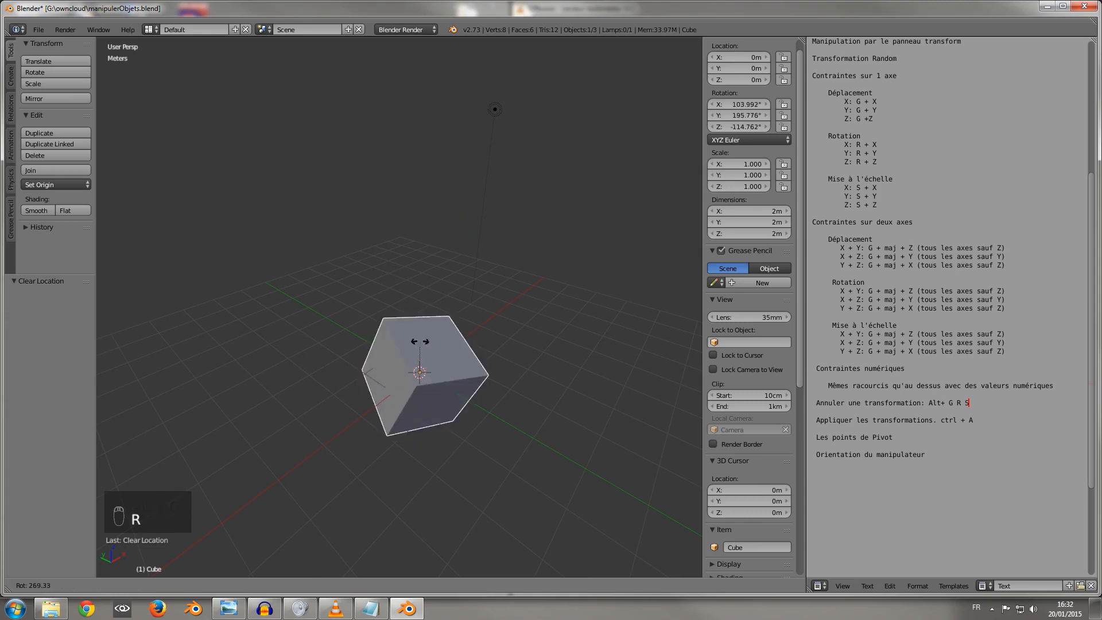
key(Return)
key(alt+r)
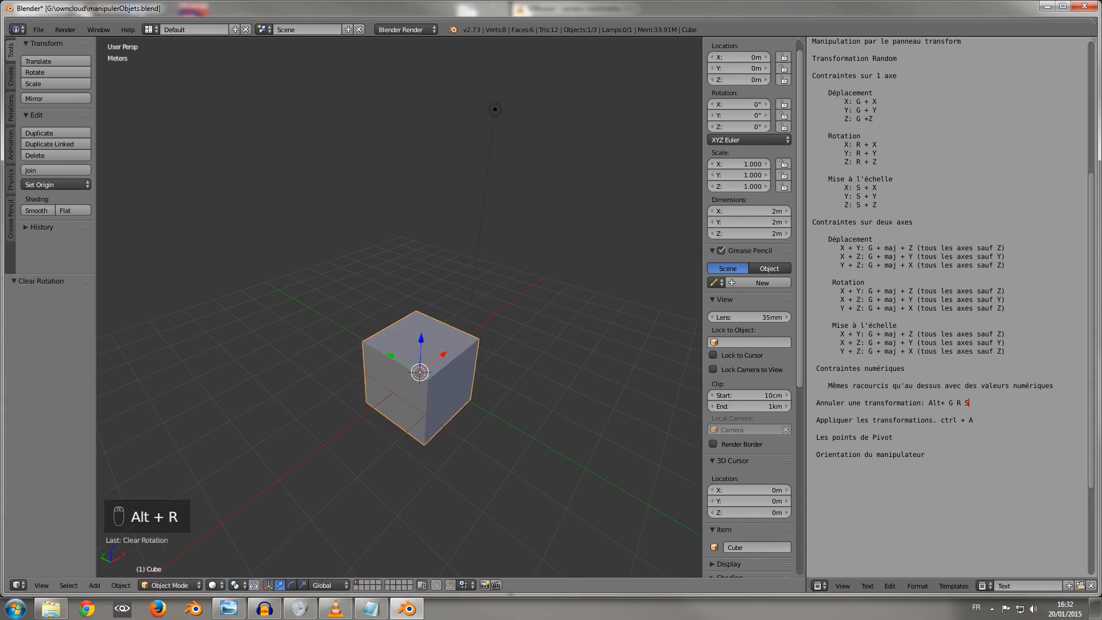
- Raise the cube about 3.3 m along Z and stretch it by a factor of about 3.32 along the global X axis
drag(421, 340, 426, 205)
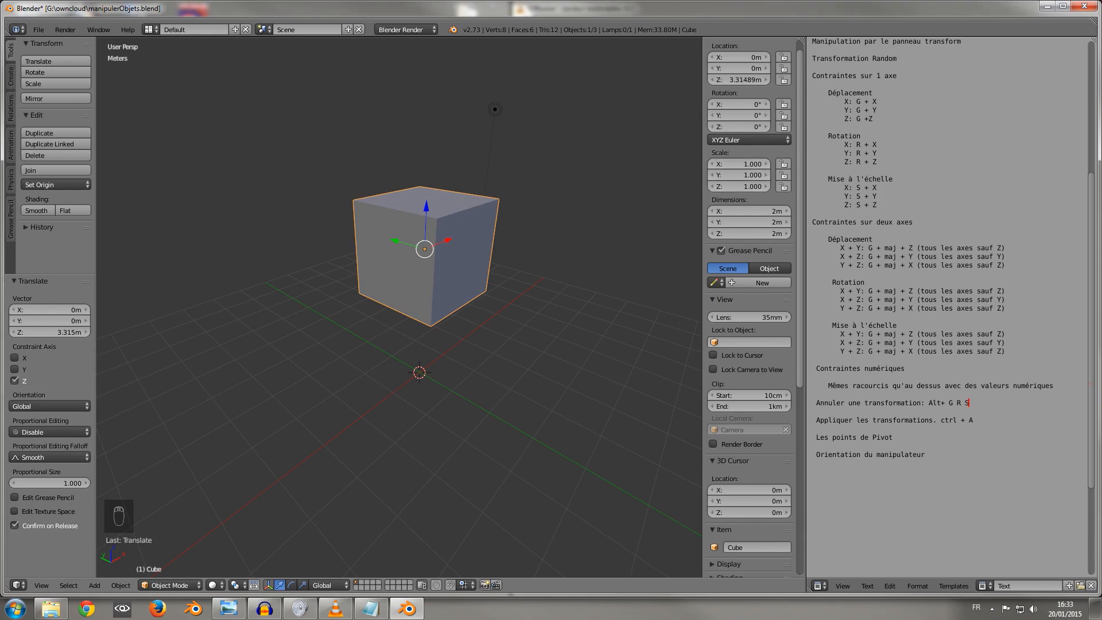
key(s)
key(x)
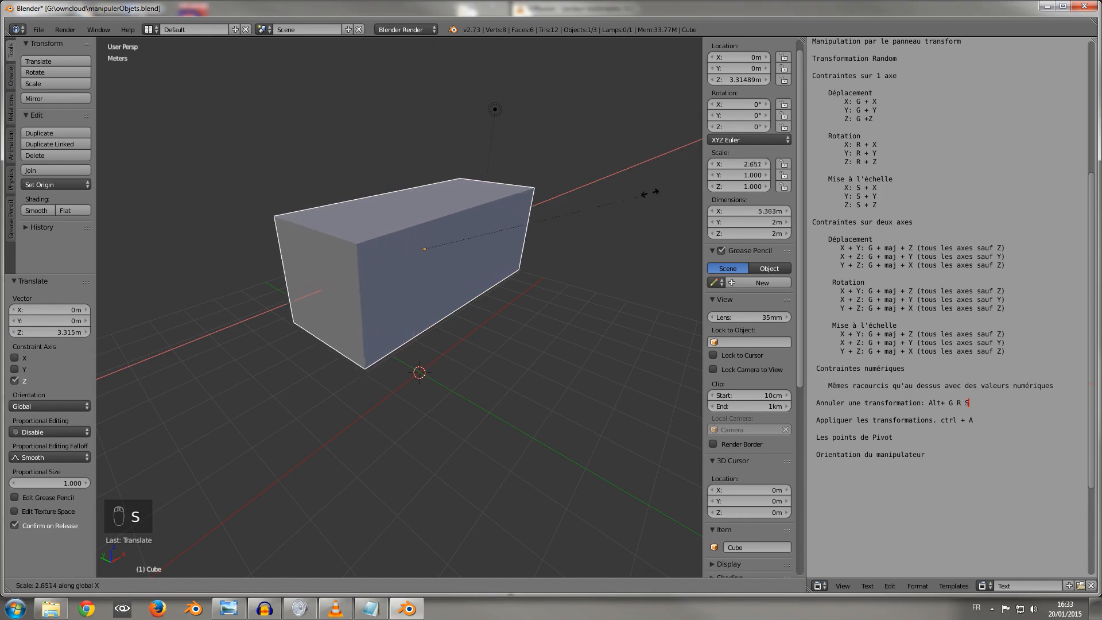
click(693, 168)
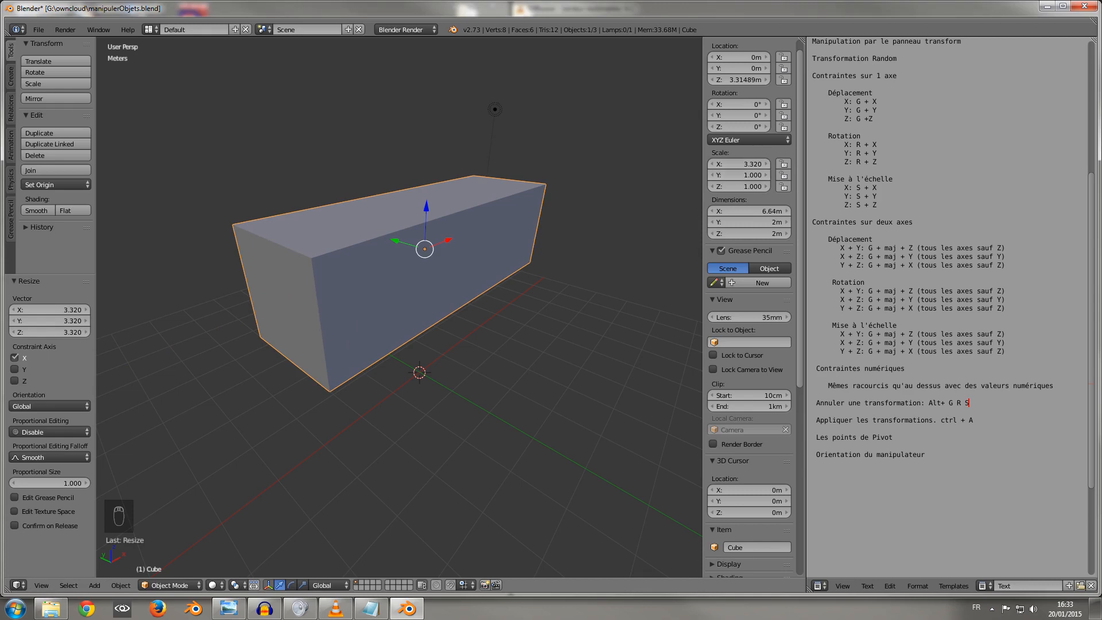
- Apply the stretched cube's scale to its object data
key(ctrl+a)
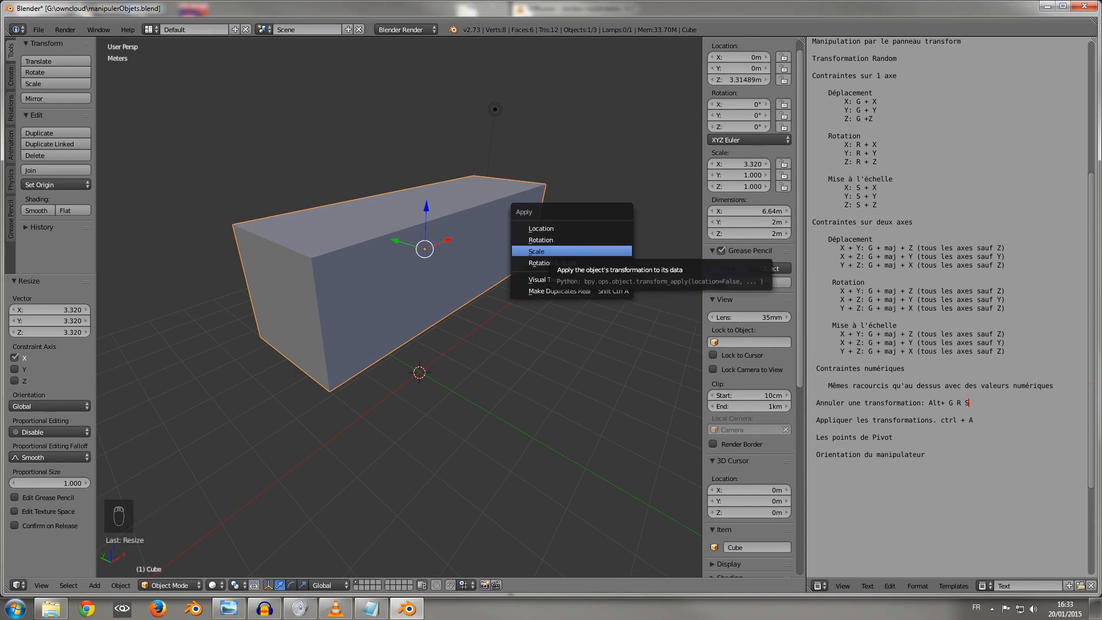
click(536, 251)
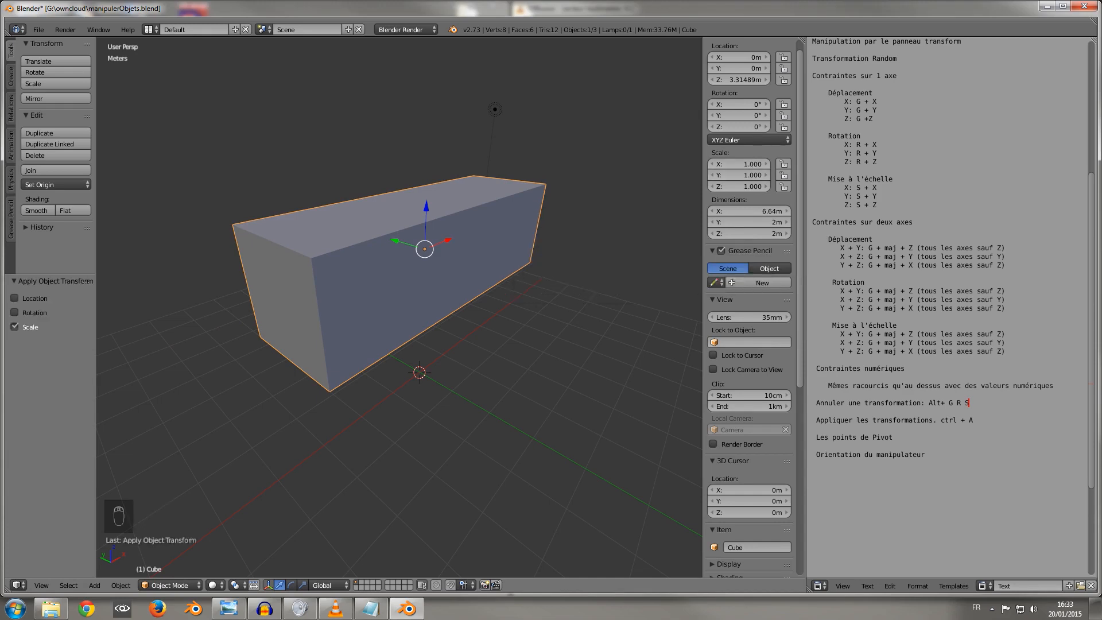
- Rotate the stretched cube 45° around the global X axis
middle_drag(537, 251, 580, 242)
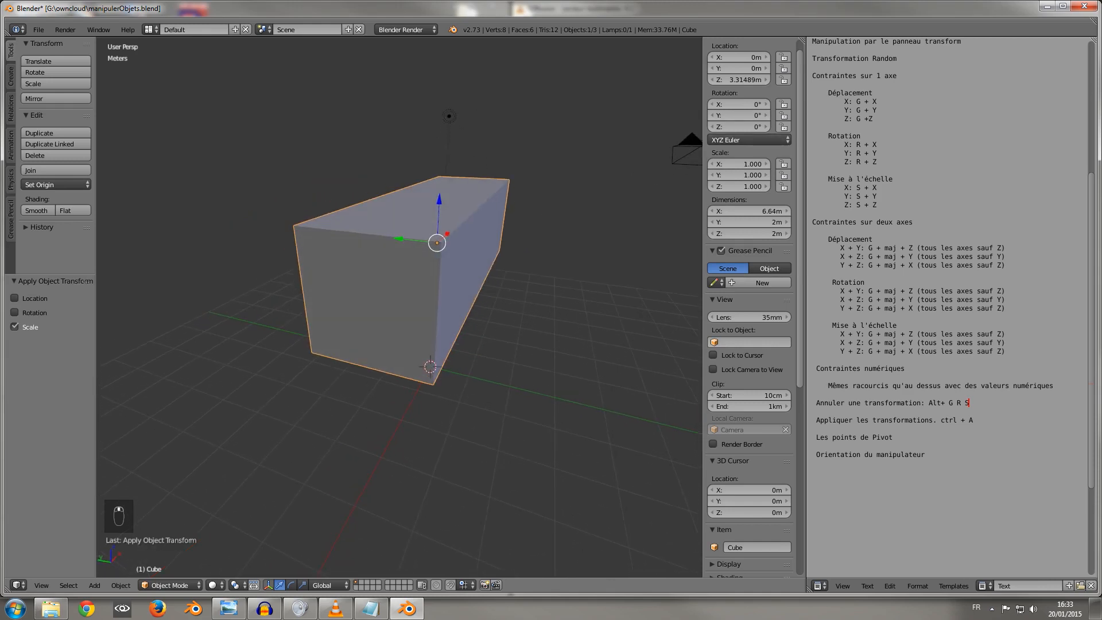
key(r)
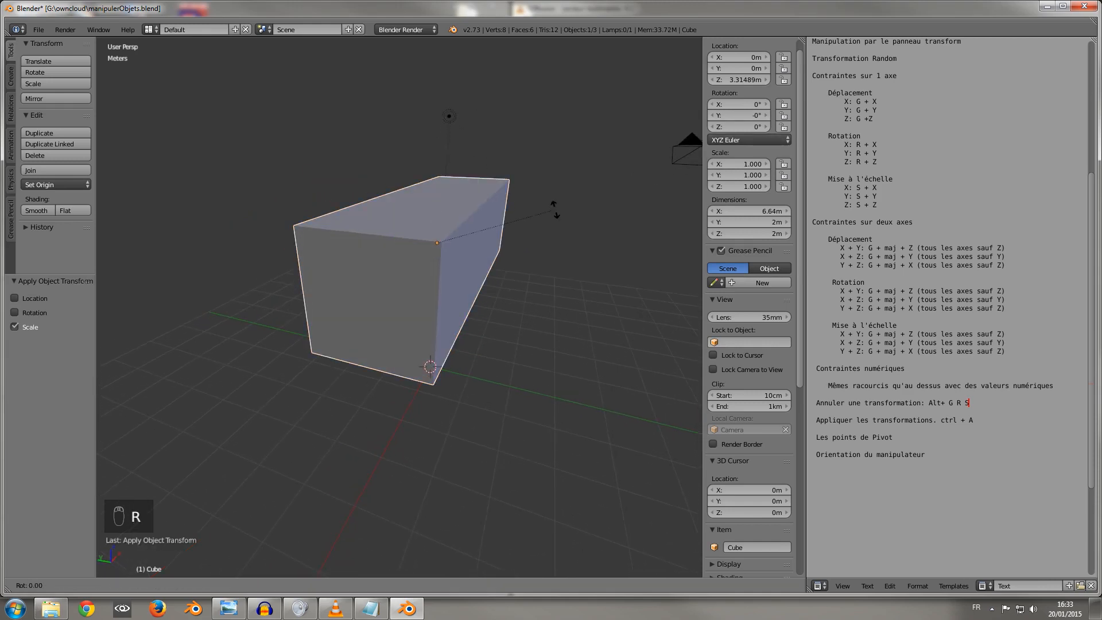
key(x)
key(4)
key(5)
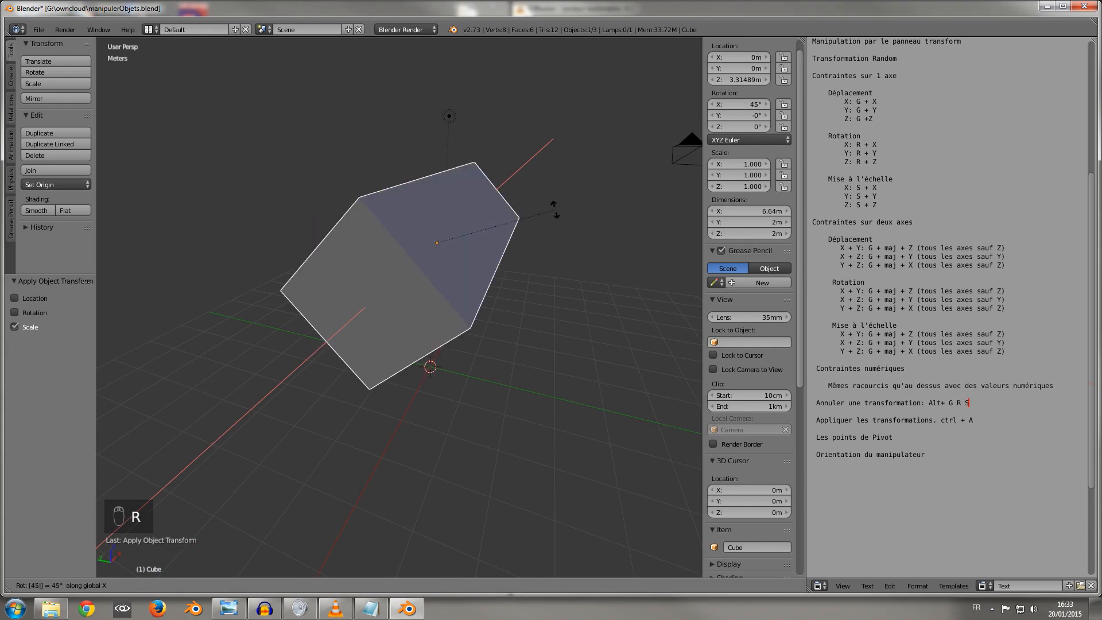
click(554, 209)
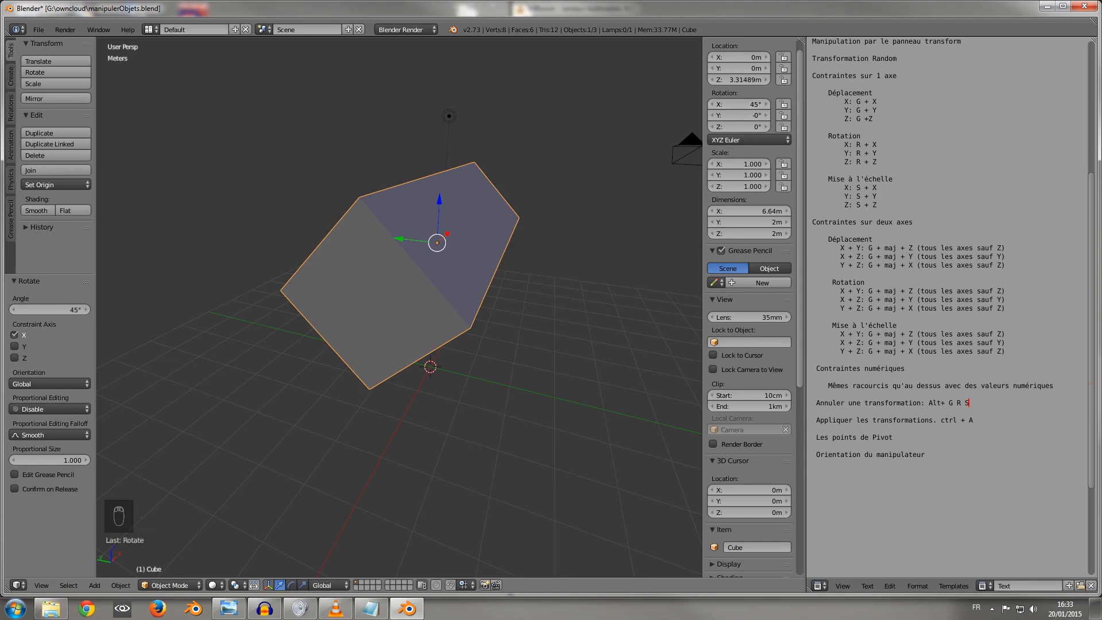
- Apply the stretched cube's rotation to its object data
middle_drag(563, 241, 458, 220)
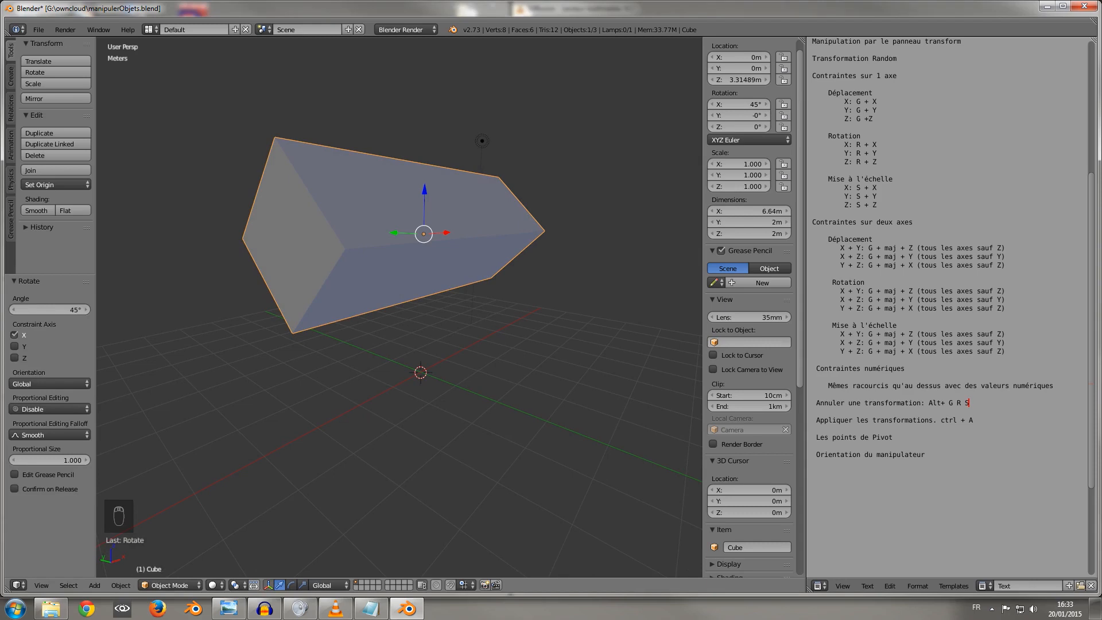
middle_drag(401, 287, 401, 264)
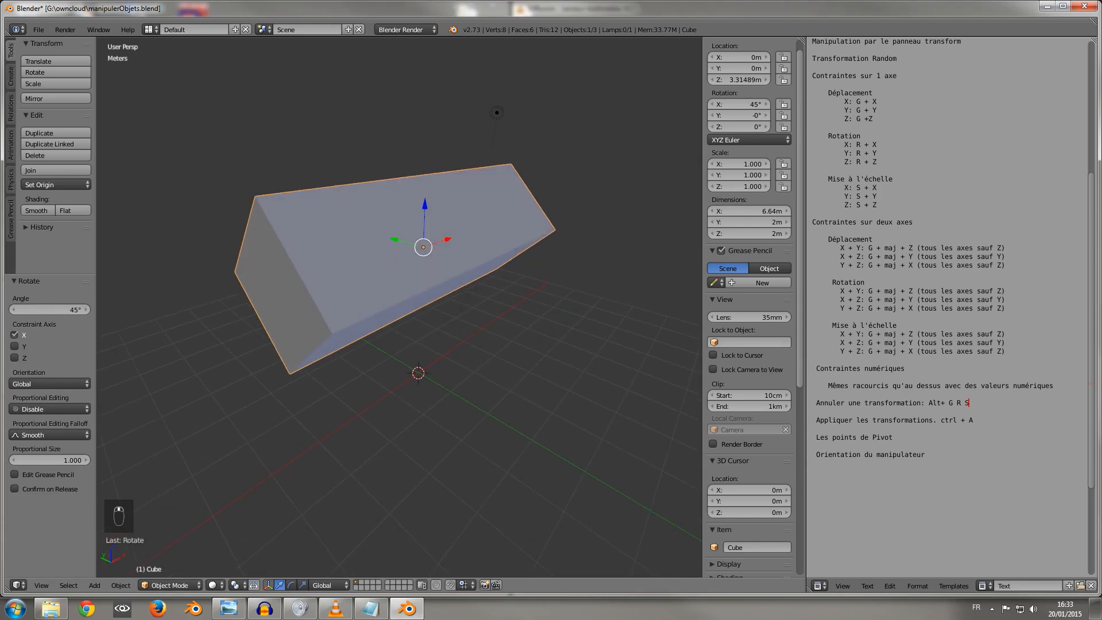
key(ctrl+a)
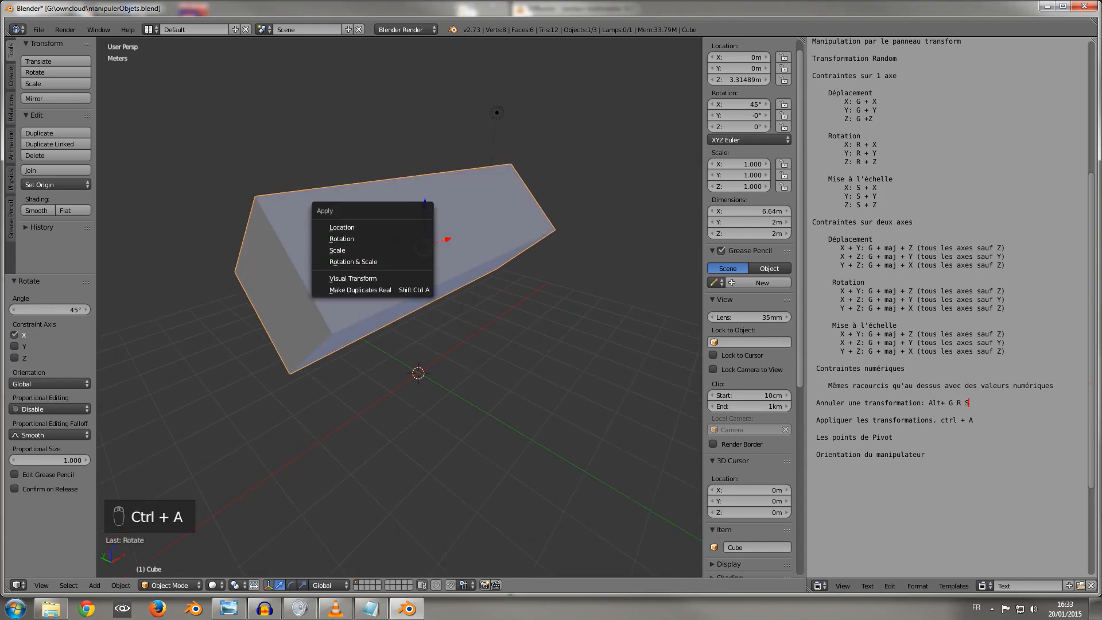
click(342, 239)
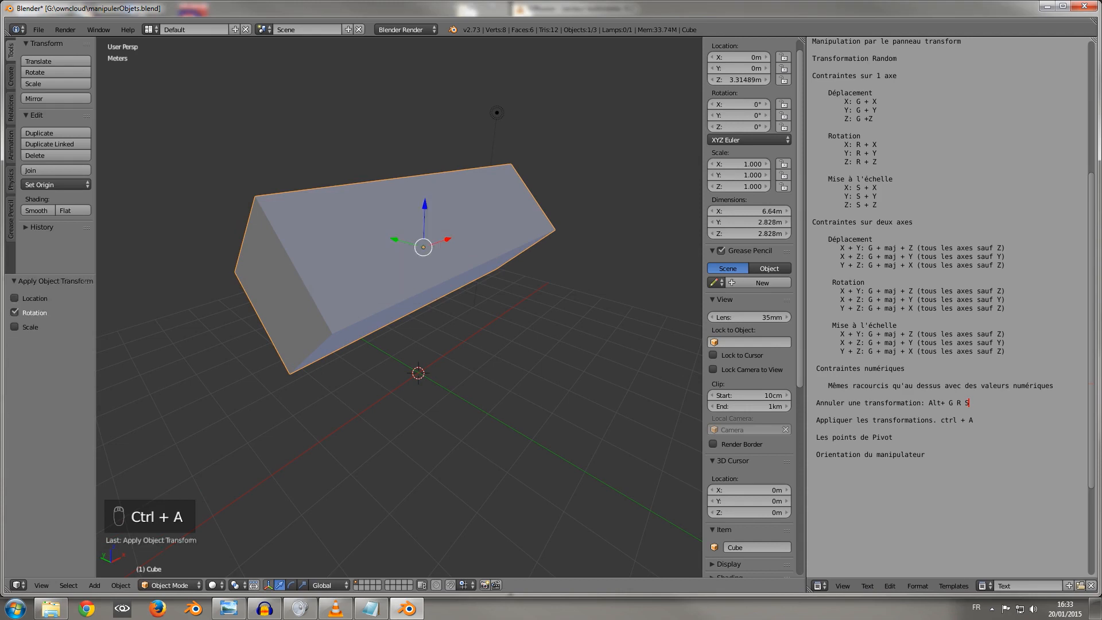
- Try to clear the cube's rotation after it has been applied
middle_drag(402, 287, 470, 267)
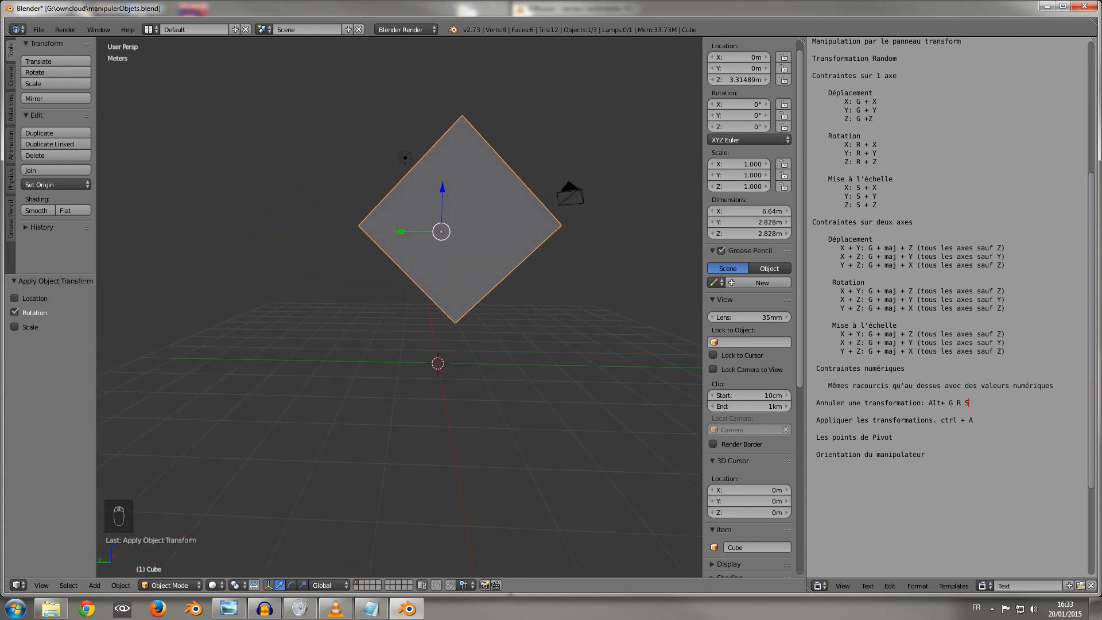
key(alt+r)
key(alt+r)
key(alt+r)
key(alt+r)
key(alt+r)
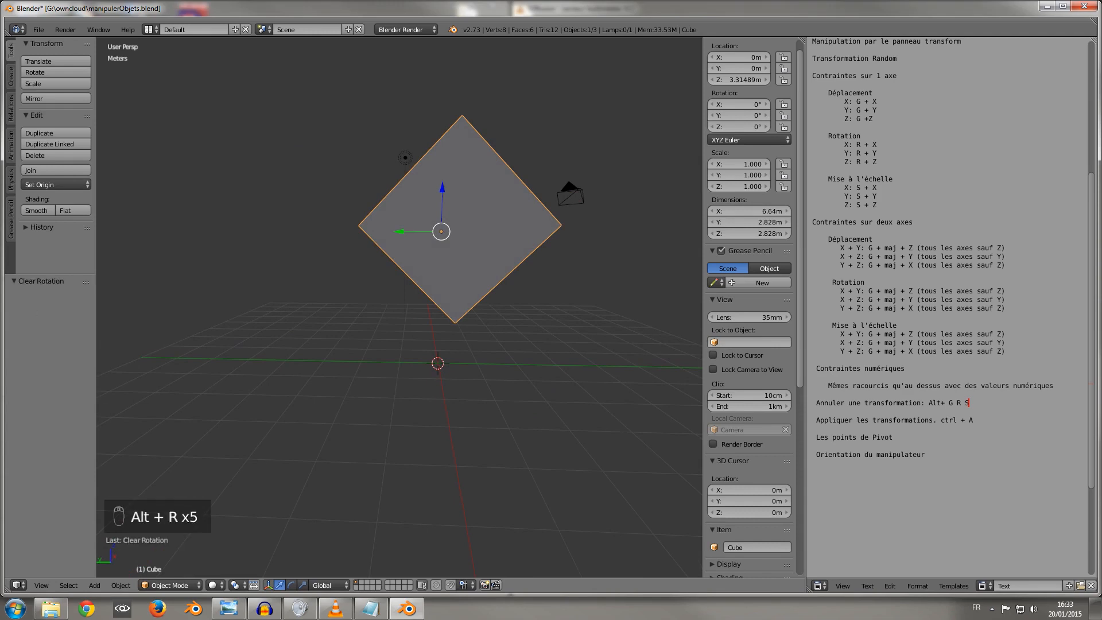
middle_drag(471, 267, 367, 276)
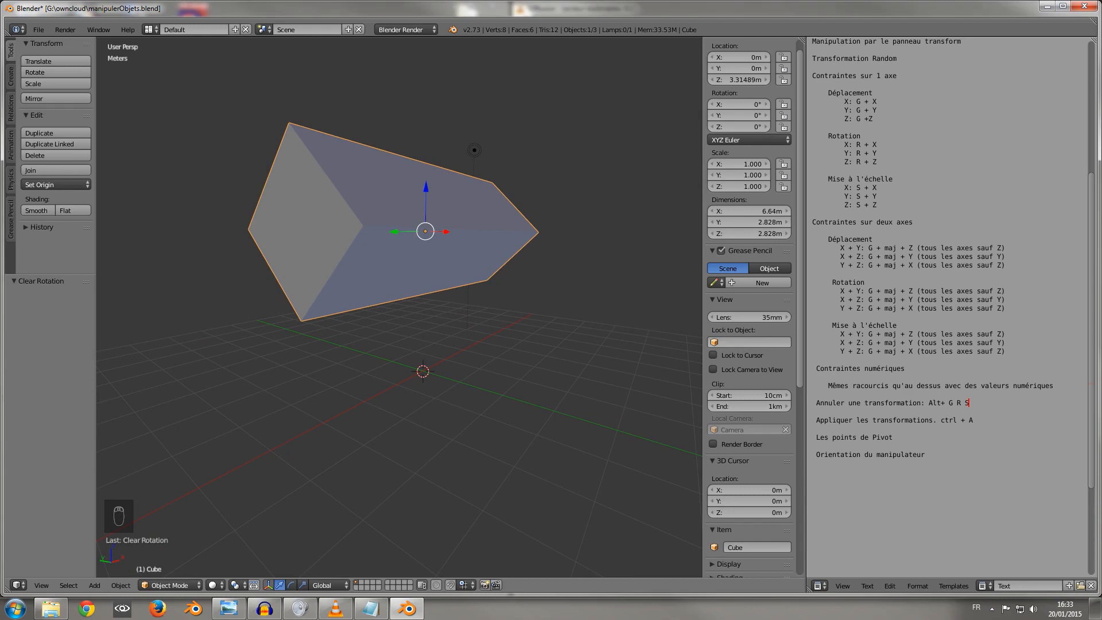
- Delete the stretched cube and add a new 2 m mesh cube at the world origin
middle_drag(368, 275, 339, 248)
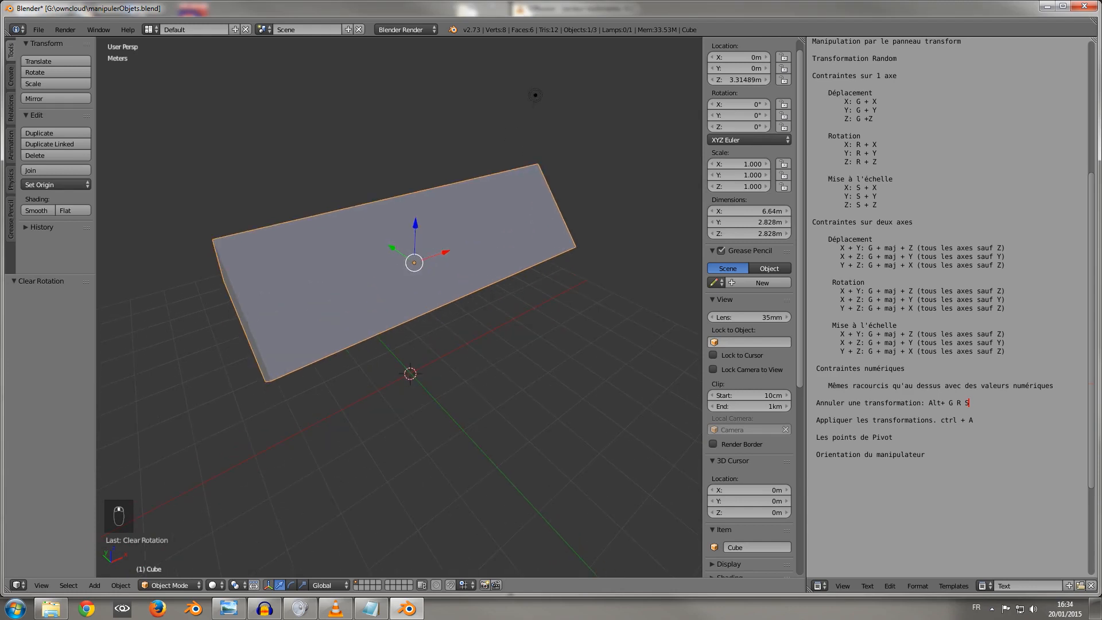
scroll(399, 307, down, 2)
key(Delete)
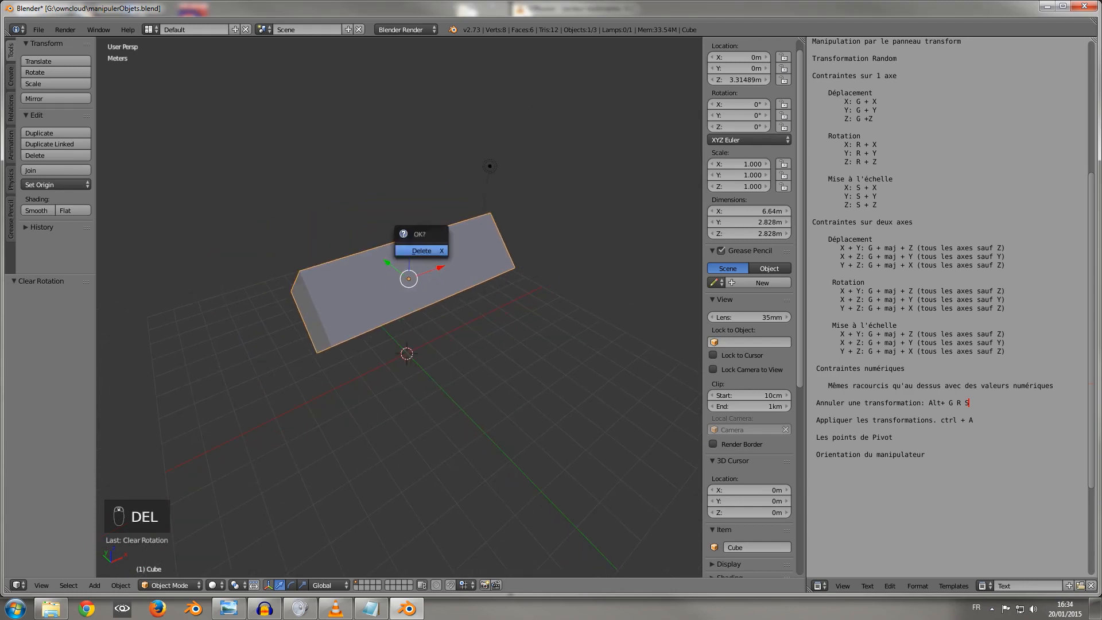
click(416, 245)
key(shift+a)
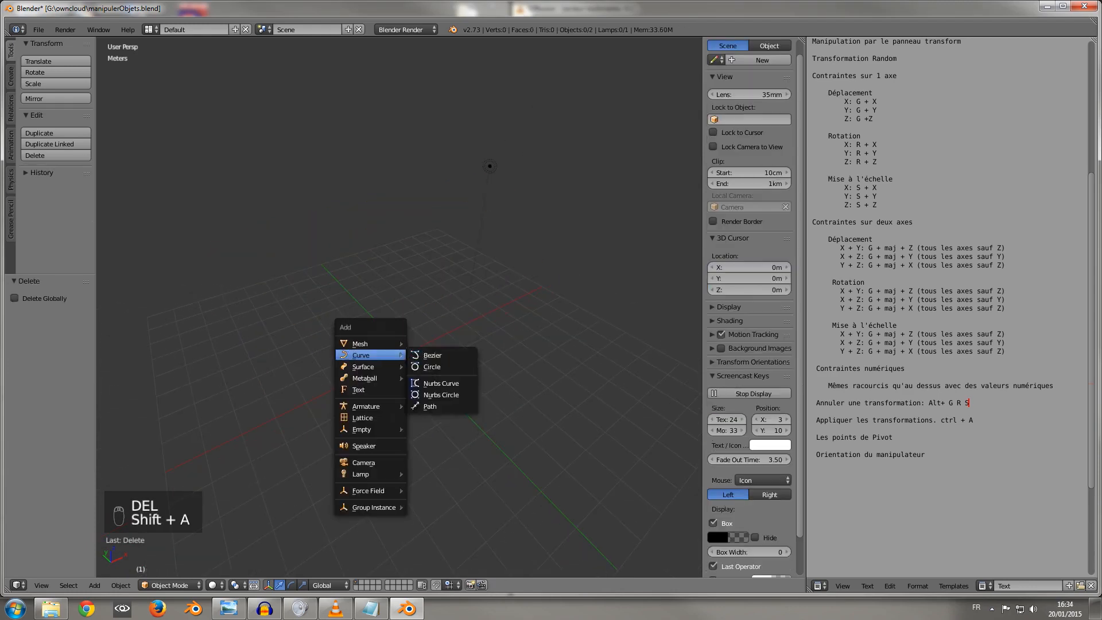
mouse_move(367, 343)
click(430, 355)
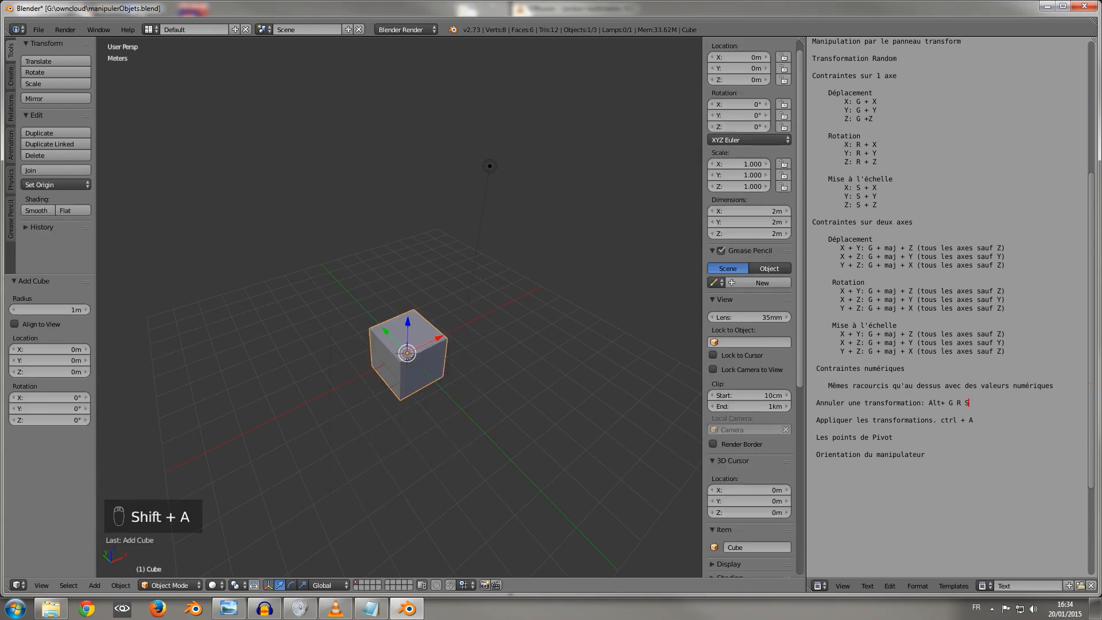
- Add a UV sphere and move it about 4.04 m along the positive X axis, beside the cube
key(shift+a)
mouse_move(396, 379)
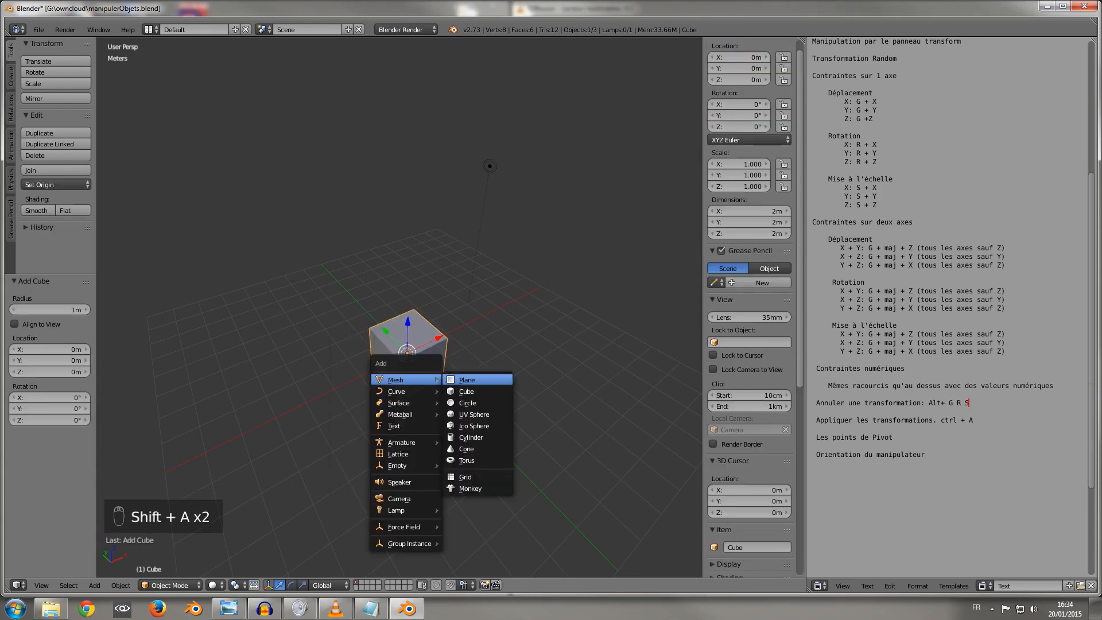
click(474, 413)
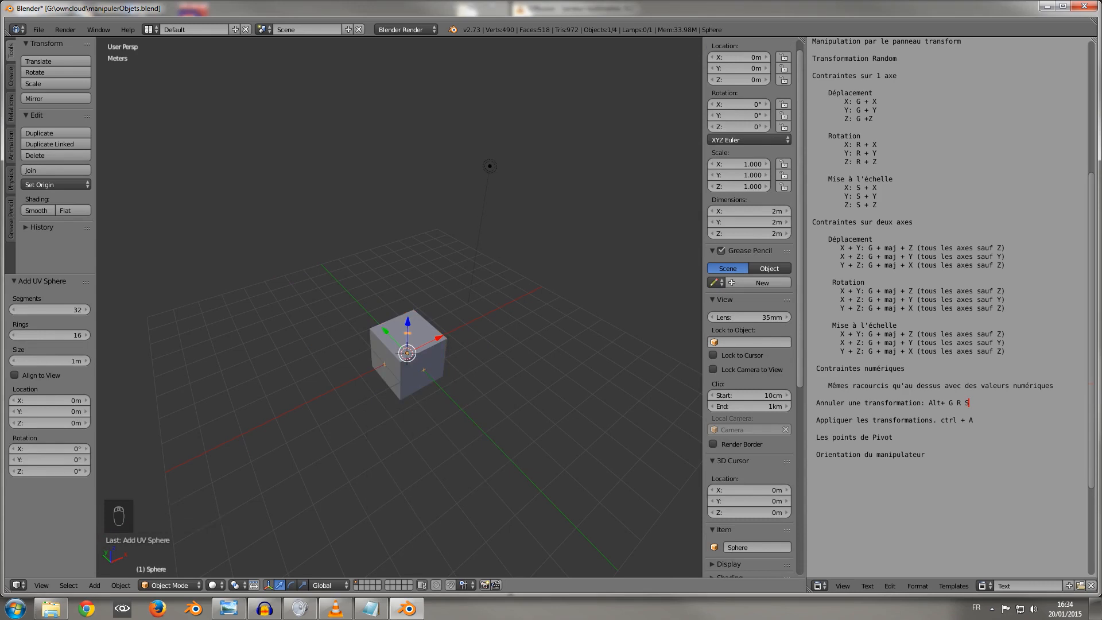
key(KP_7)
mouse_move(499, 307)
mouse_down()
mouse_move(528, 307)
mouse_move(497, 308)
mouse_up()
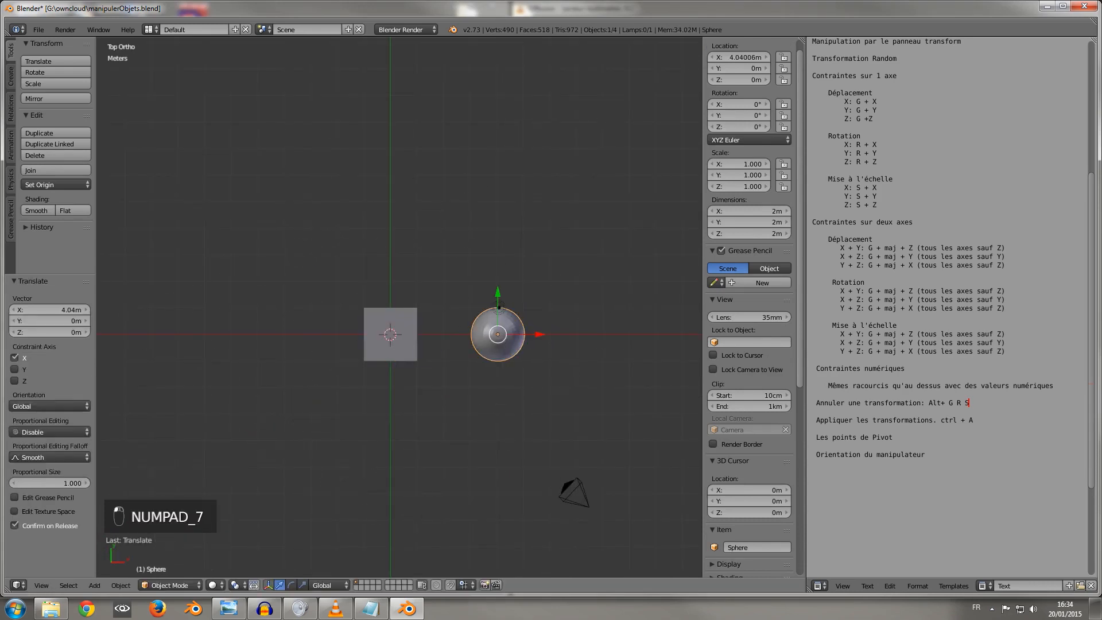
- Add an ico sphere and move it about 3.61 m along the negative X axis, on the cube's other side
key(shift+a)
mouse_move(482, 342)
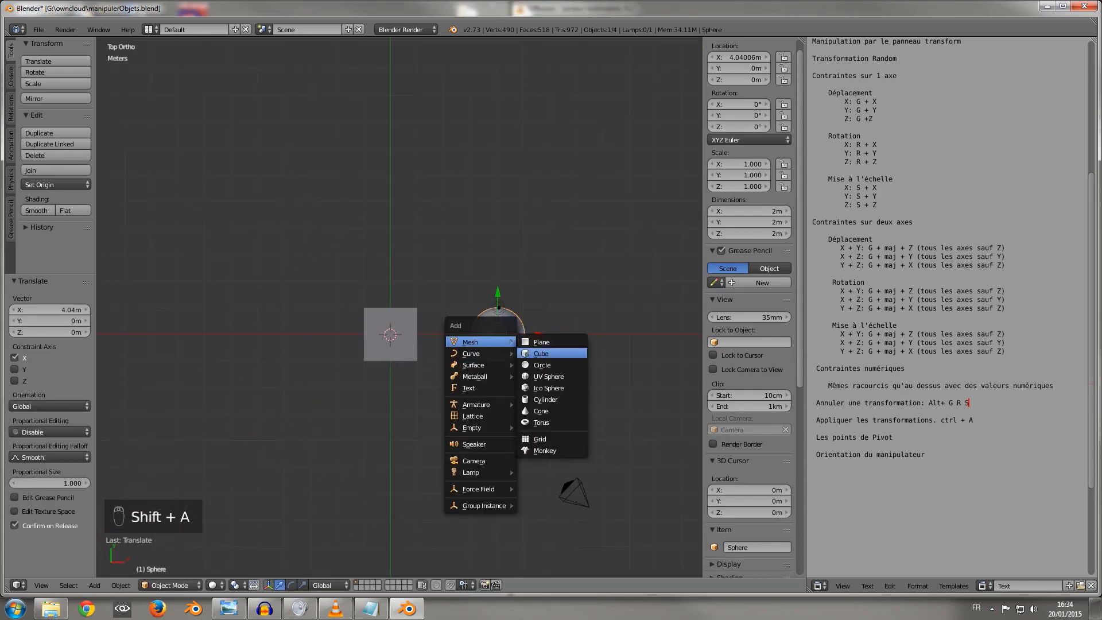
click(548, 387)
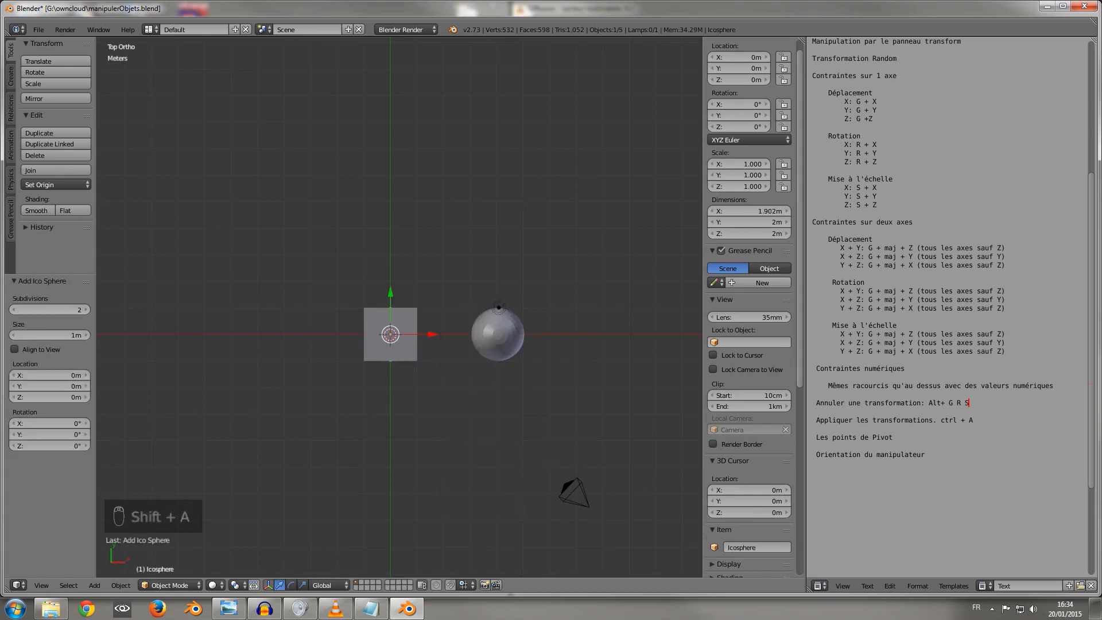
drag(409, 334, 314, 334)
- Add a cylinder and move it about 3.33 m along the positive Y axis, away from the cube
key(shift+a)
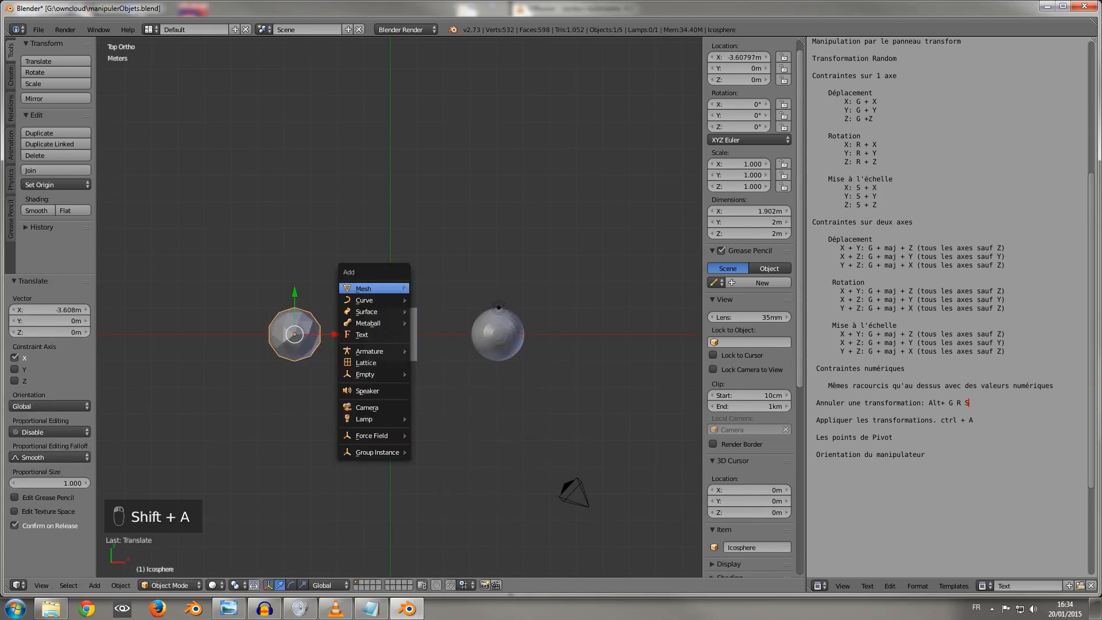
mouse_move(404, 288)
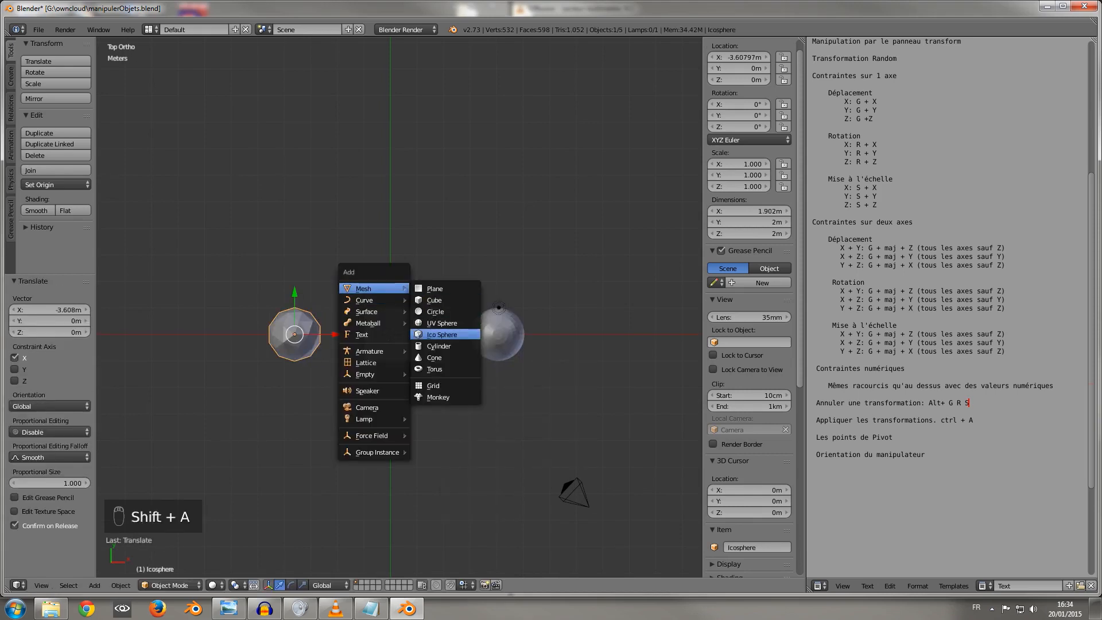
click(439, 346)
key(g)
key(y)
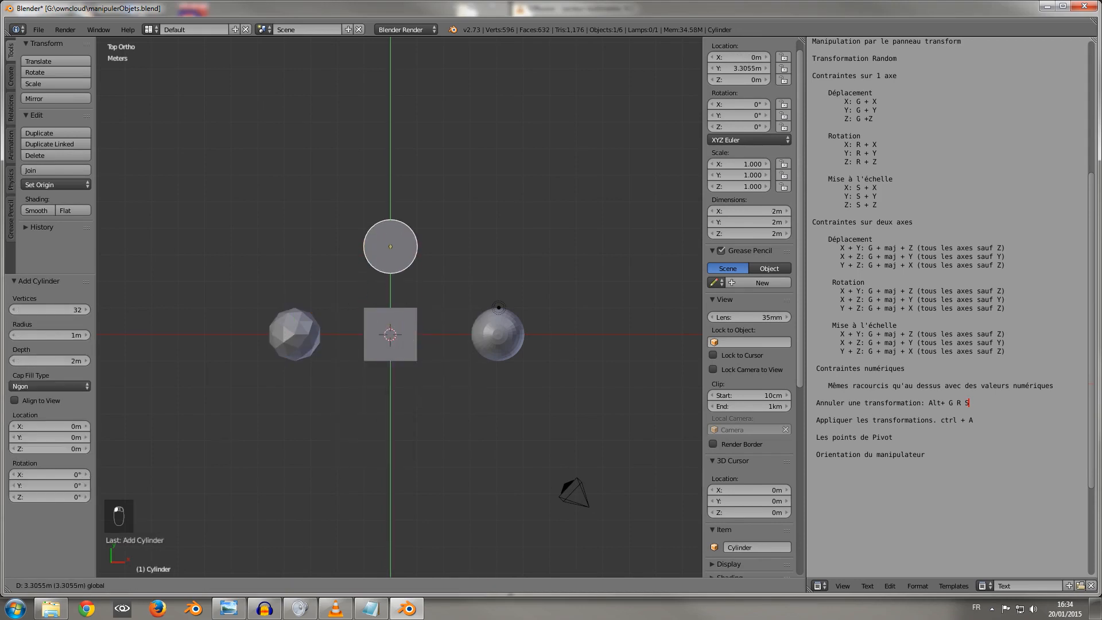
click(439, 258)
- Select the cube, UV sphere and cylinder one at a time to examine each object's own pivot, ending on the cube
middle_drag(439, 258, 464, 210)
scroll(464, 210, up, 3)
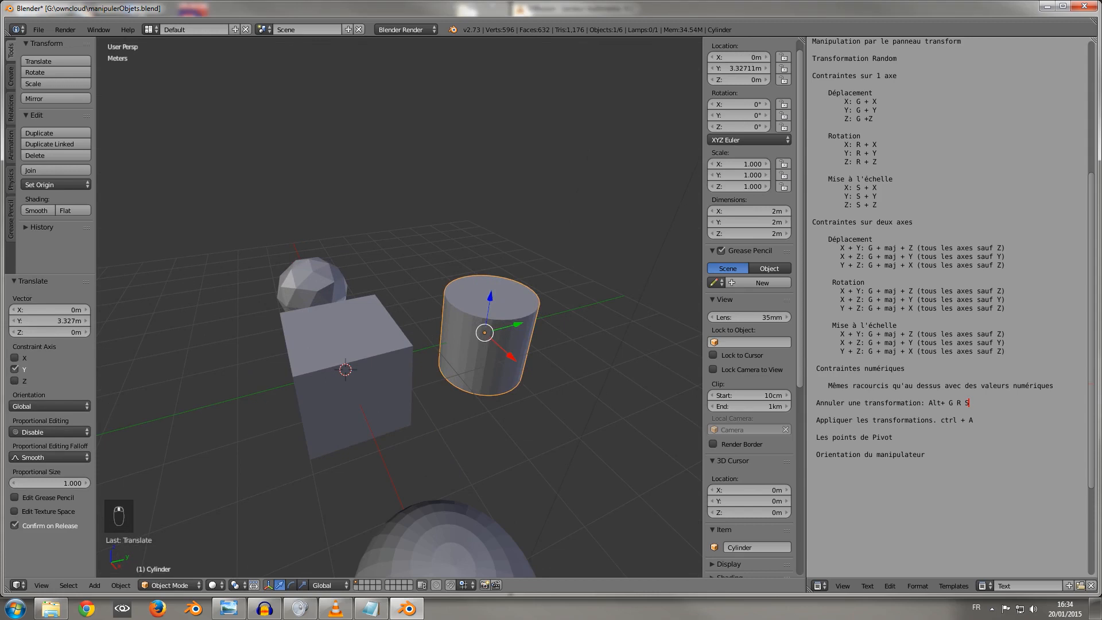
scroll(398, 307, down, 4)
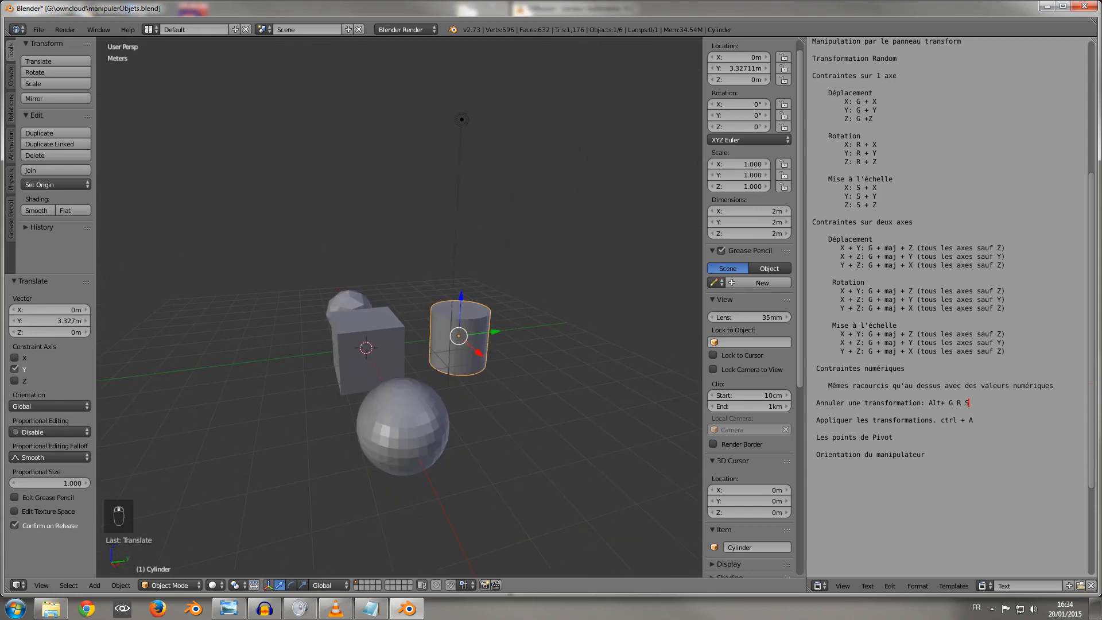
right_click(370, 355)
right_click(401, 431)
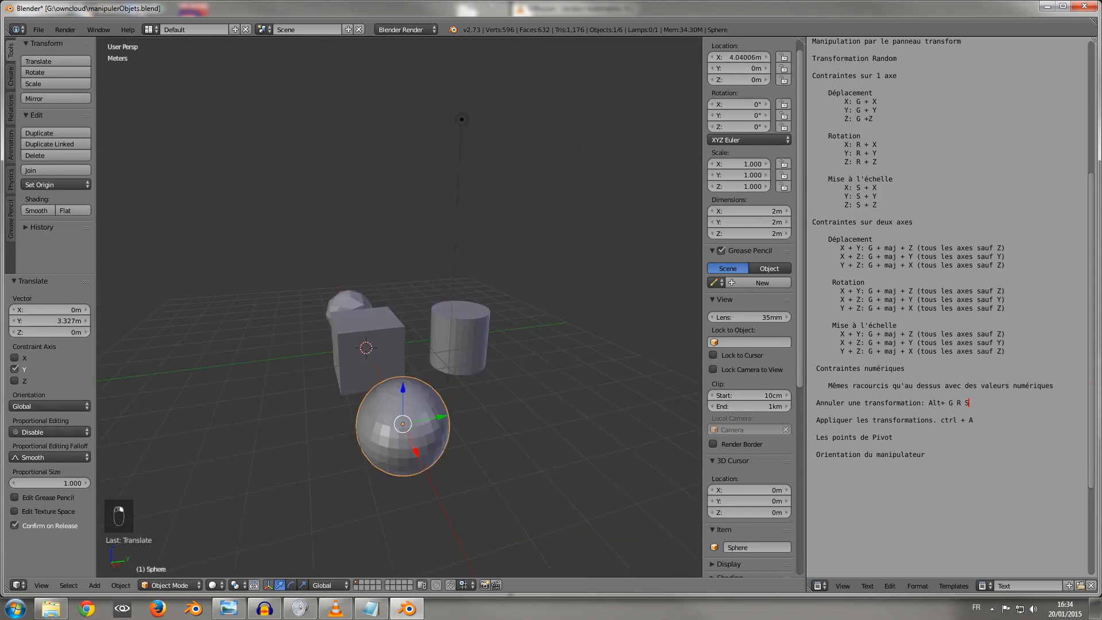
middle_drag(402, 431, 436, 401)
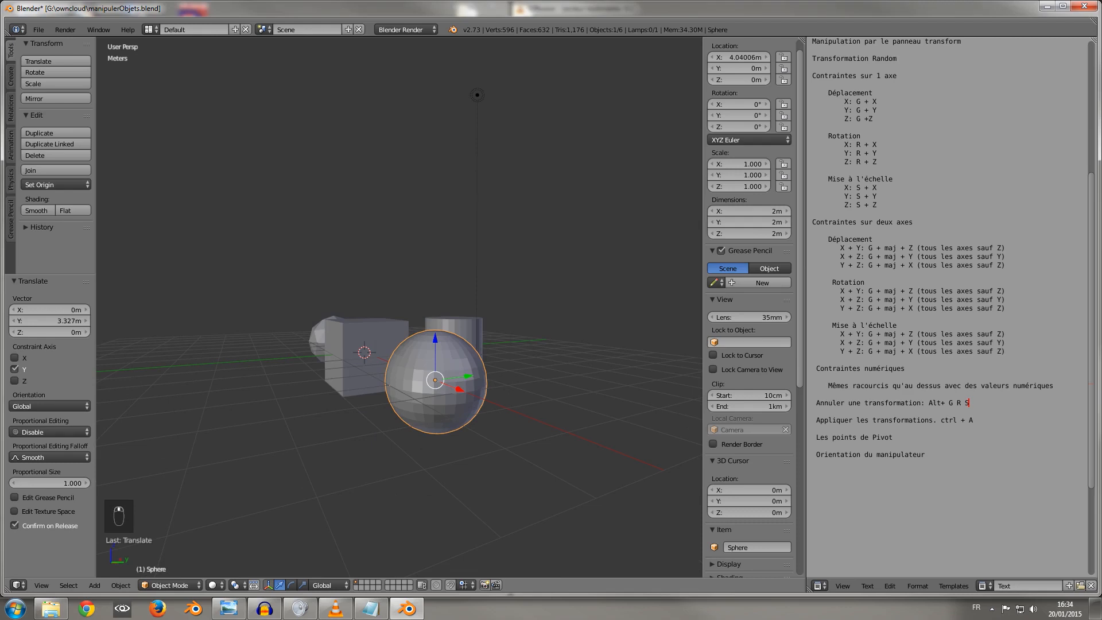
right_click(373, 355)
right_click(452, 325)
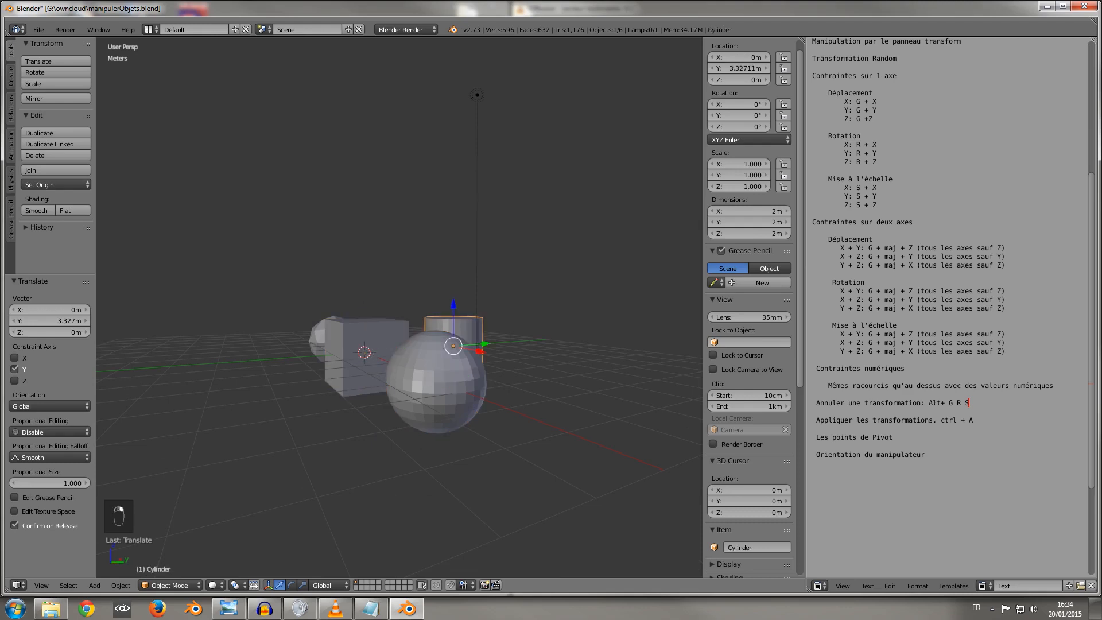
right_click(370, 355)
middle_drag(370, 354, 383, 378)
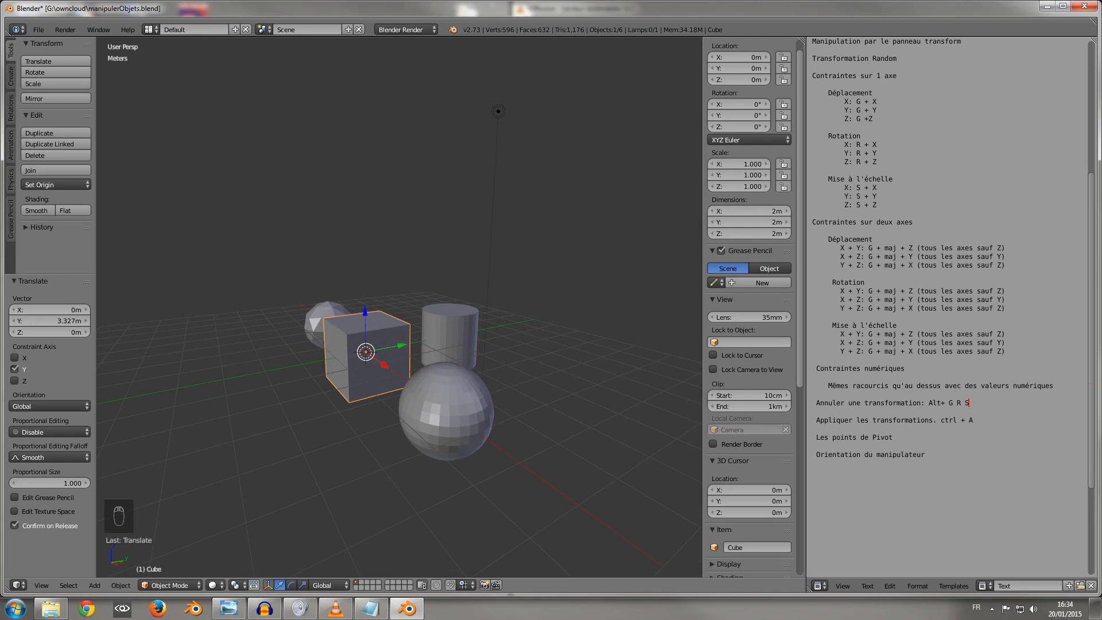
- Try to rotate the cube alone around the global X axis
key(r)
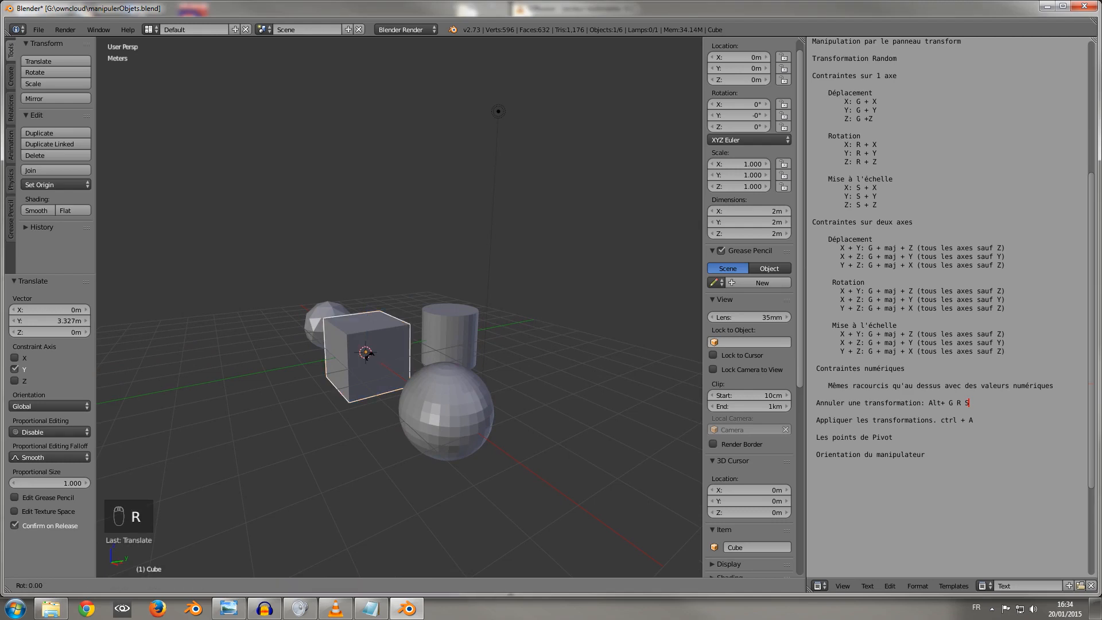
key(x)
right_click(363, 347)
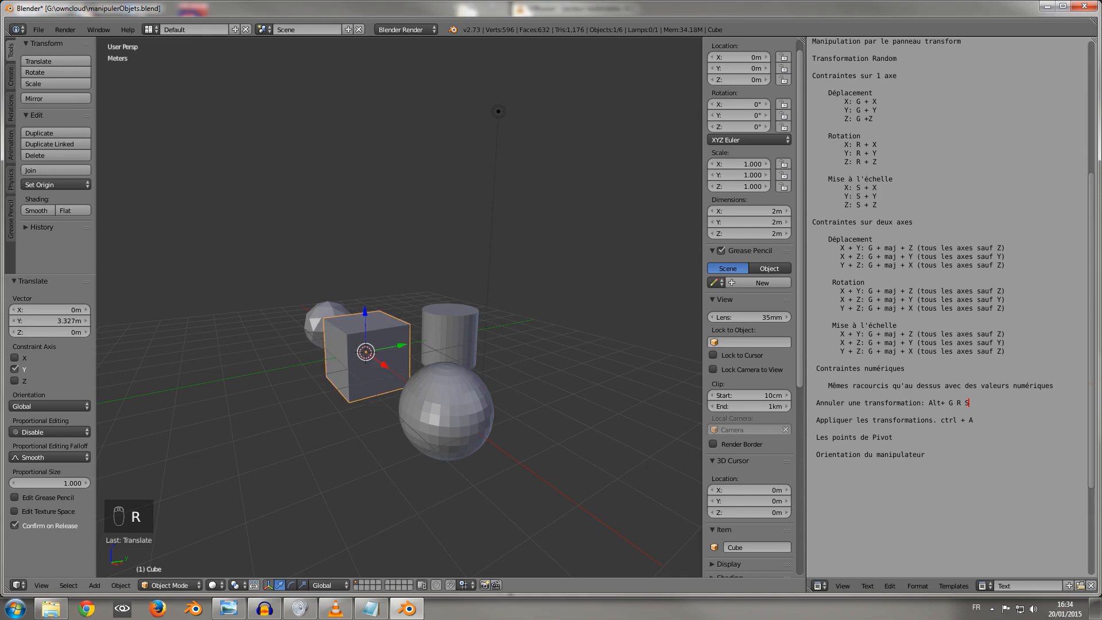
- Set the viewport's pivot point to Median Point
scroll(364, 348, up, 2)
scroll(363, 348, down, 2)
shift+middle_drag(363, 348, 356, 354)
shift+middle_drag(487, 121, 470, 130)
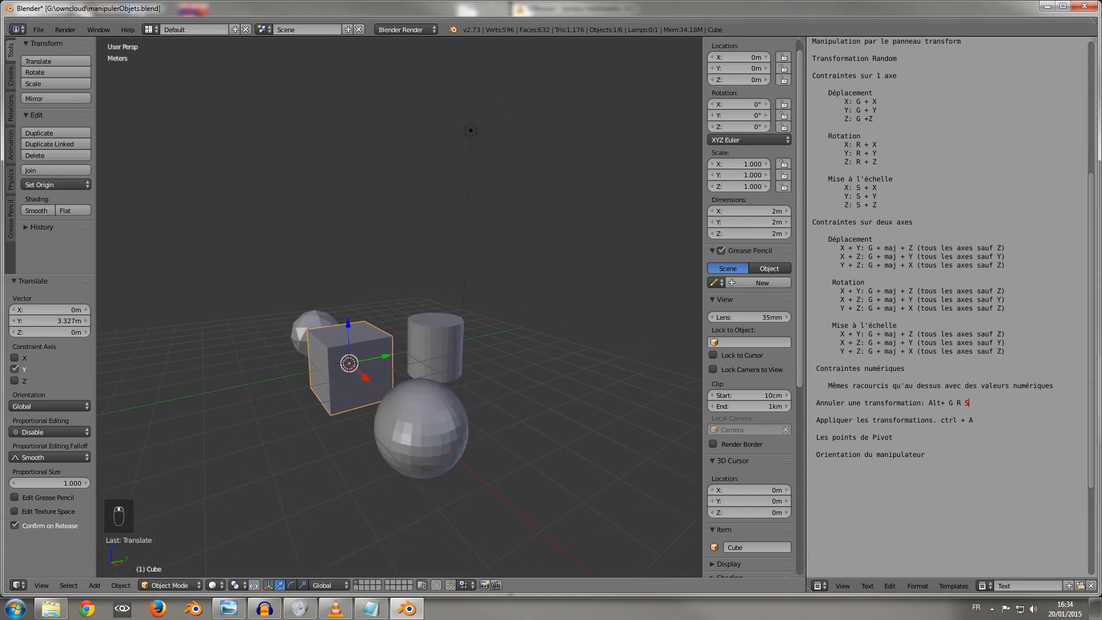
click(214, 585)
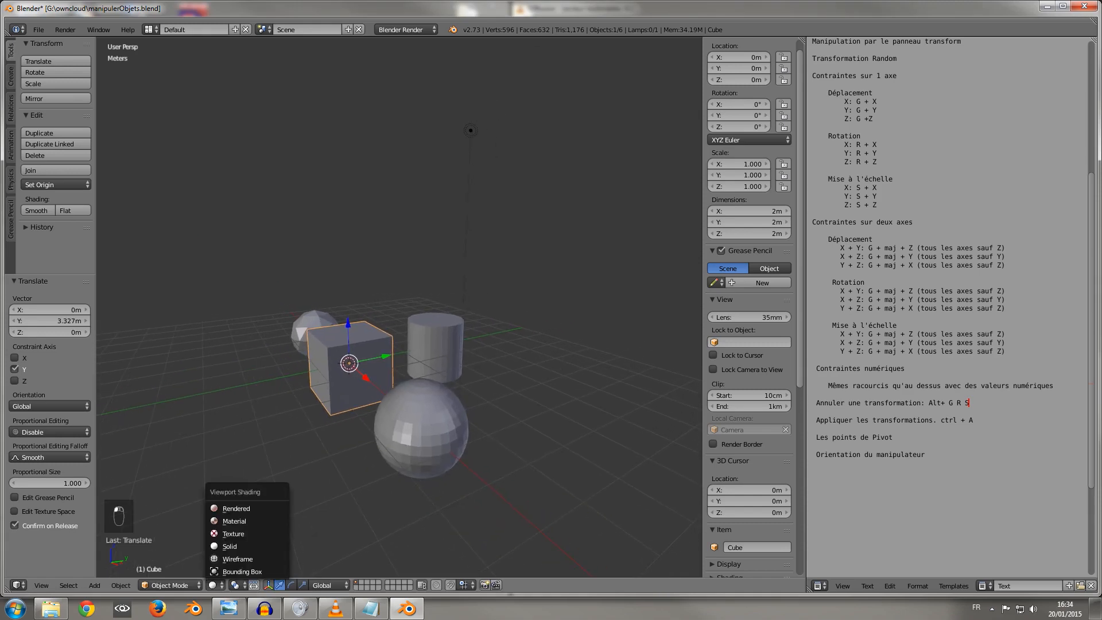
click(235, 584)
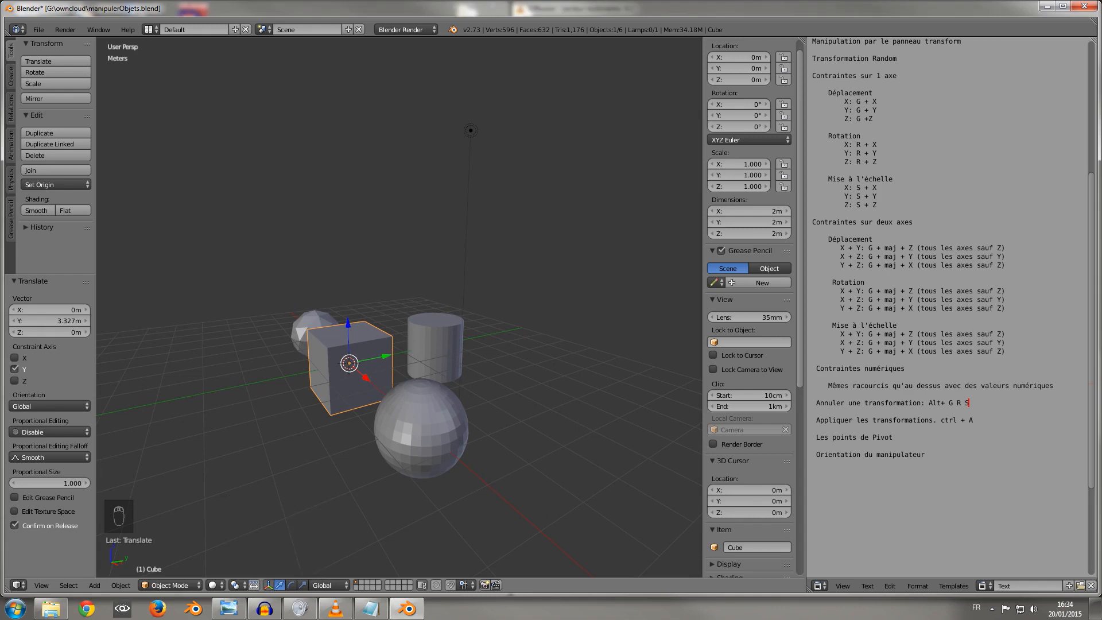
click(236, 584)
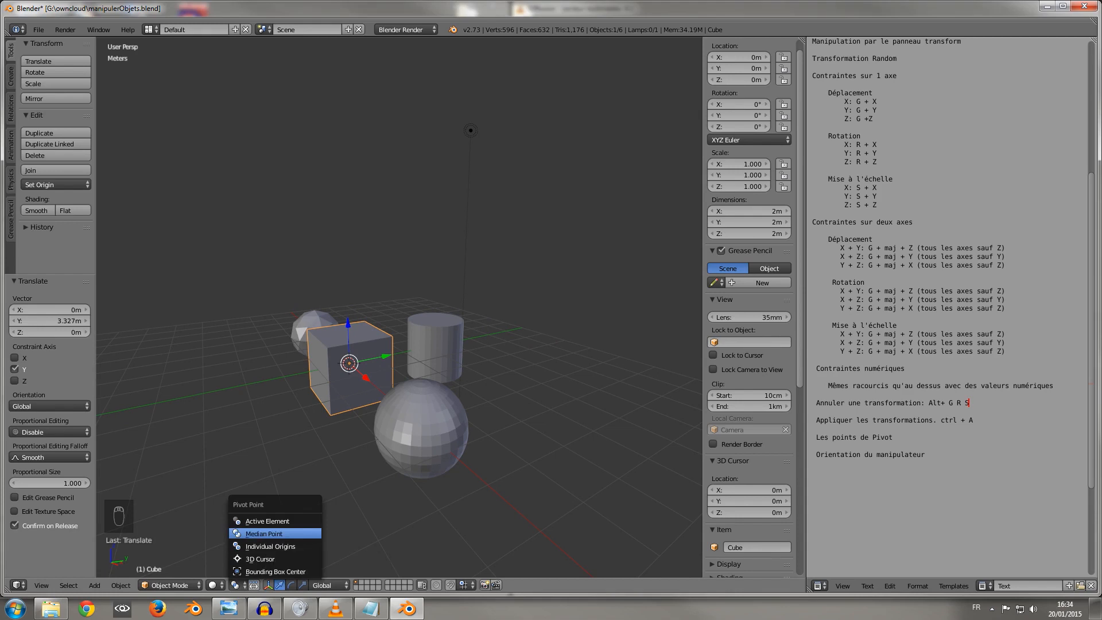
click(263, 534)
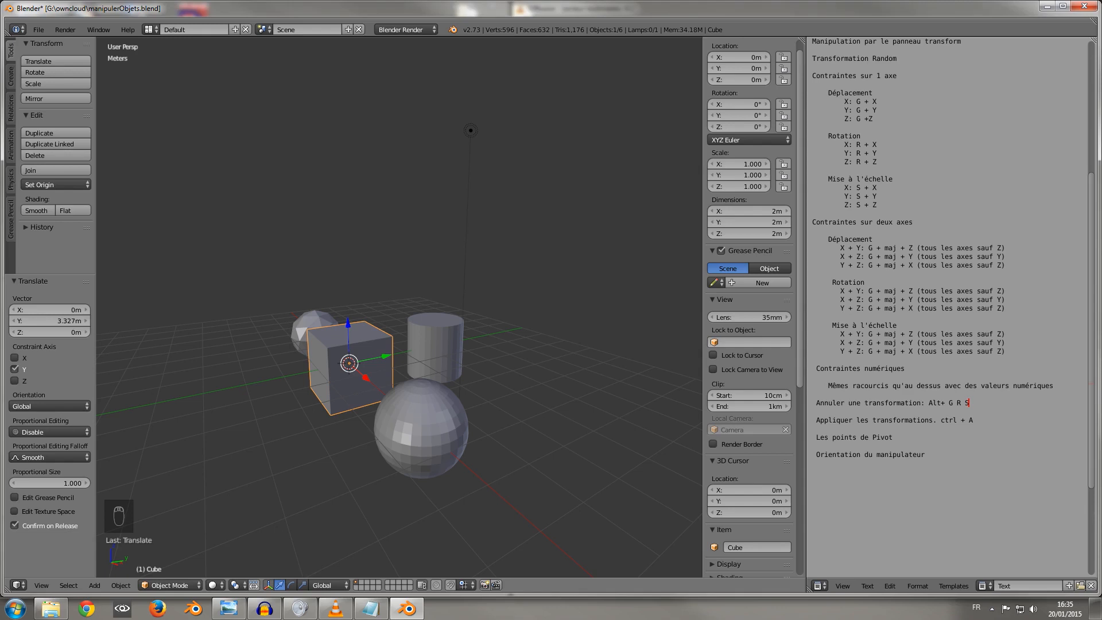
- Extend the cube's selection with the UV sphere, the cylinder and finally the ico sphere
shift+right_click(427, 424)
shift+right_click(452, 354)
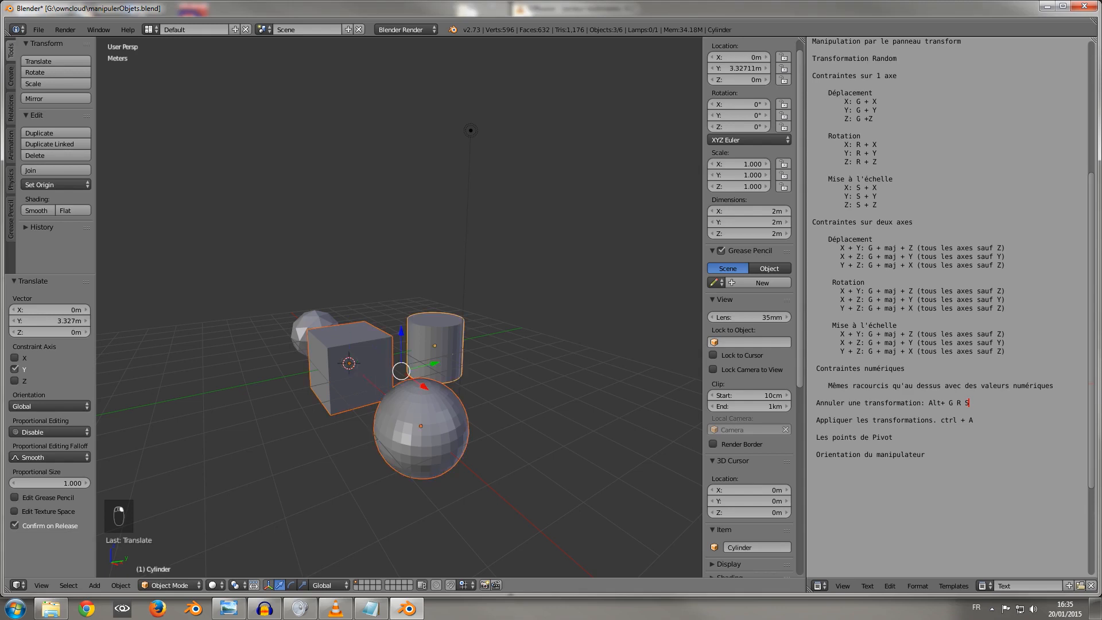
shift+right_click(314, 330)
middle_drag(315, 331, 225, 361)
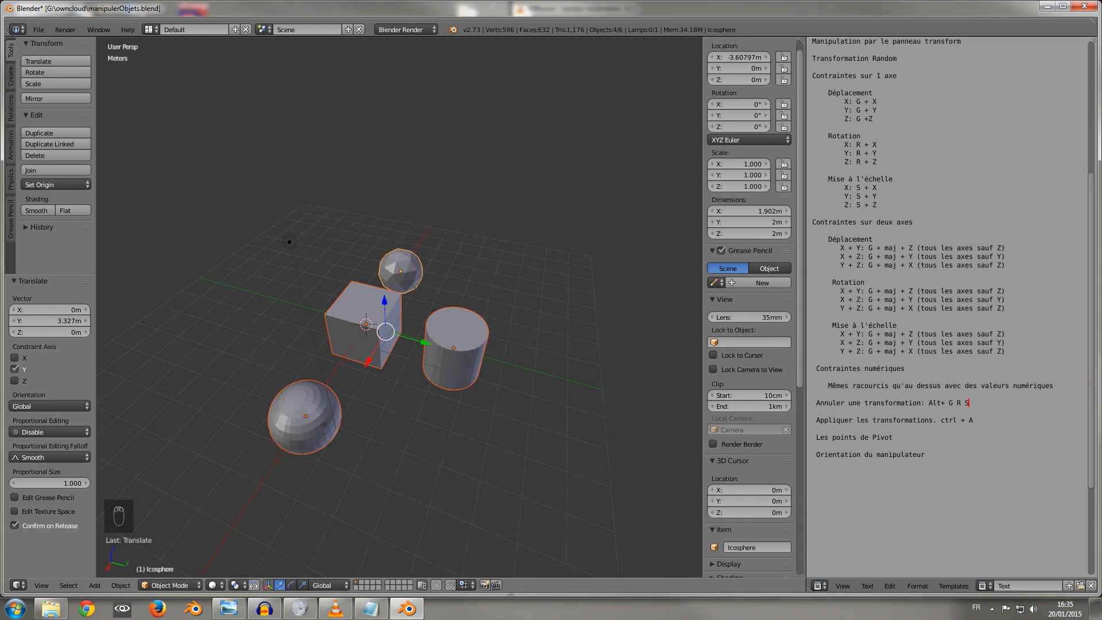
middle_drag(225, 361, 226, 348)
- Try to rotate the four selected objects around the global Z axis about their median point
key(r)
key(z)
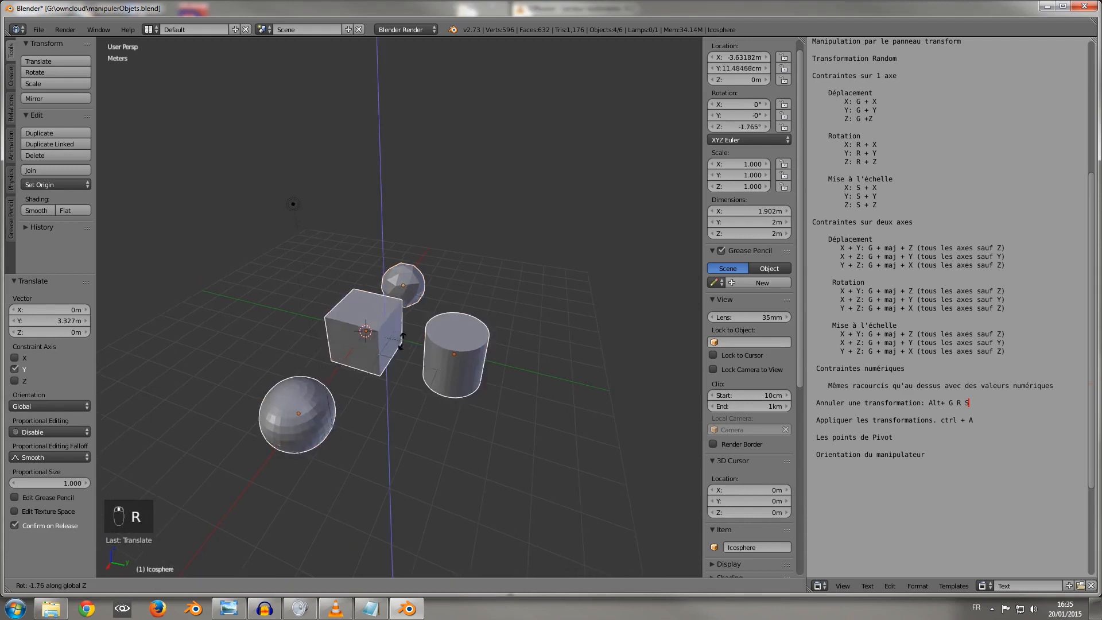
right_click(469, 332)
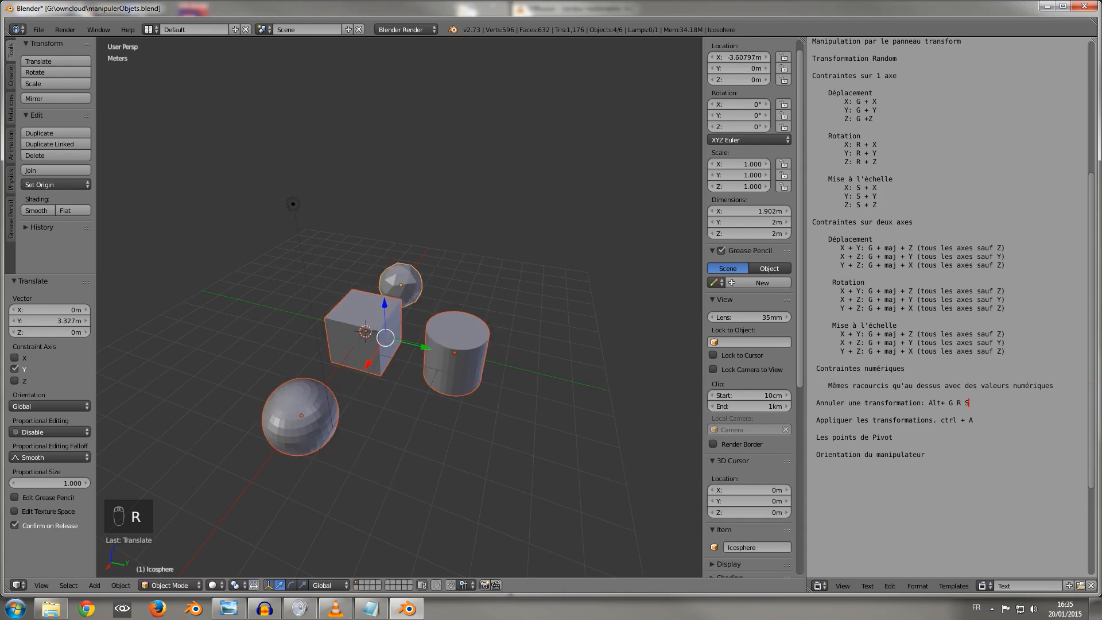
- Make the UV sphere the active object of the four selected and set the pivot point to Active Element
click(236, 585)
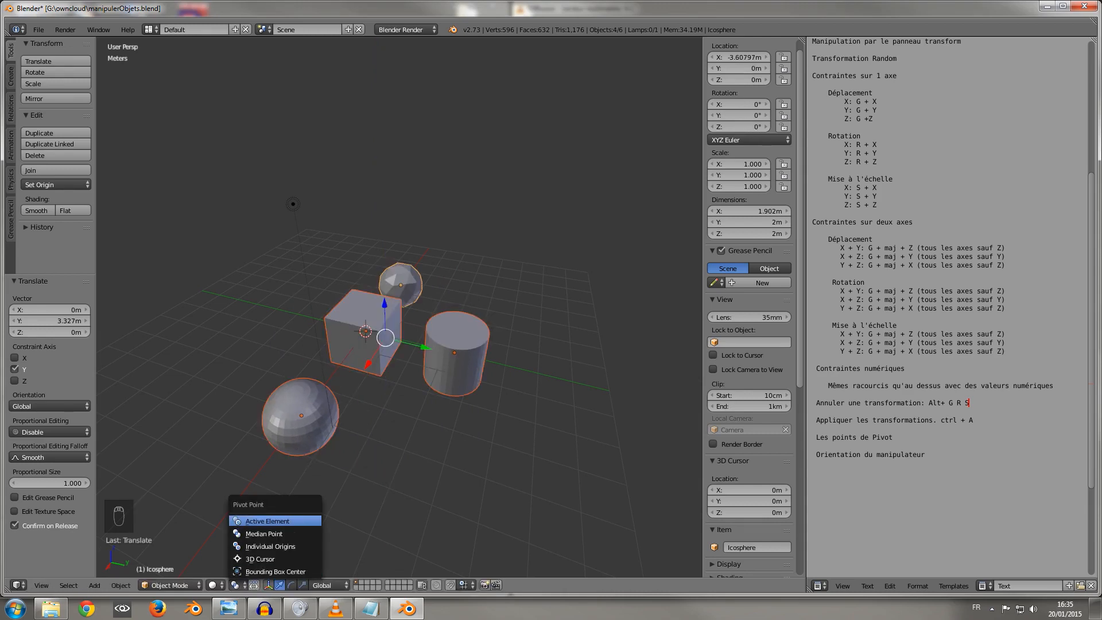
click(266, 520)
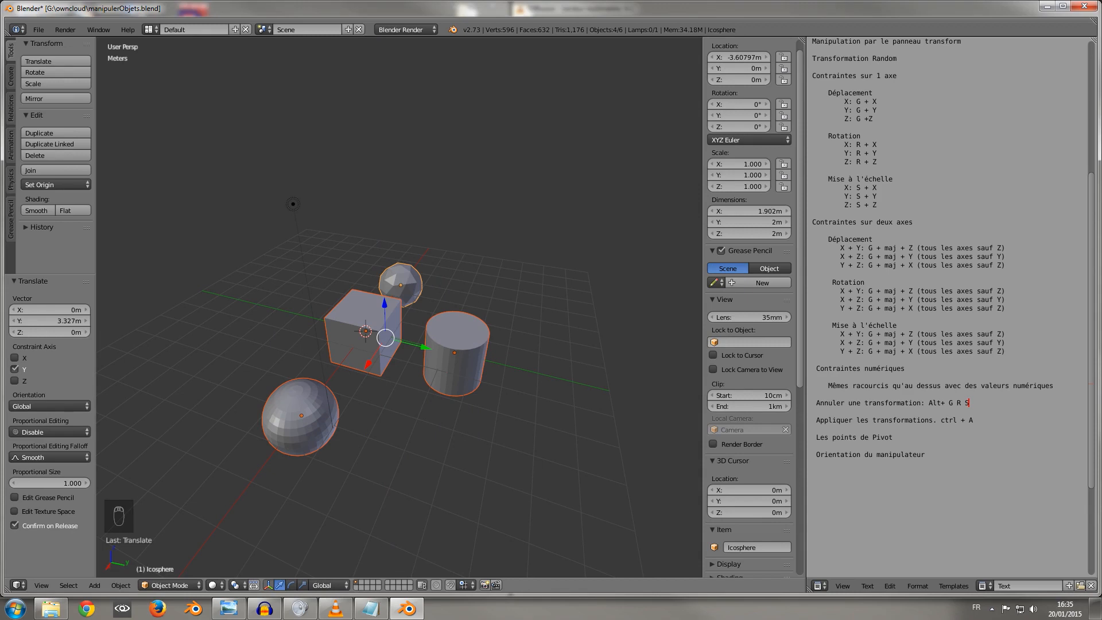
shift+right_click(365, 331)
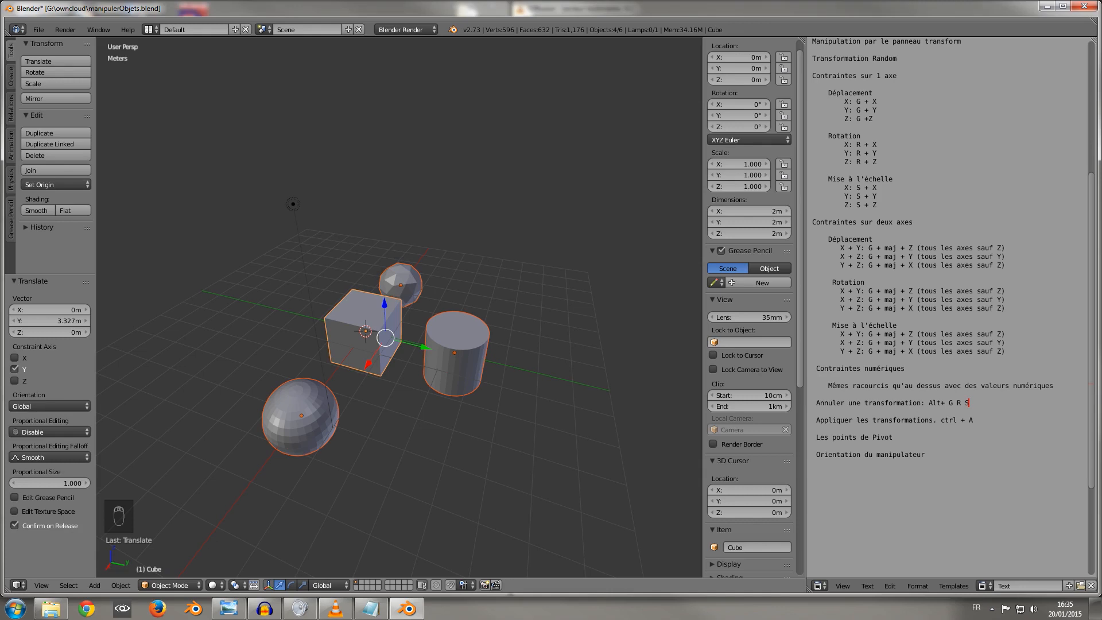
shift+right_click(454, 352)
shift+right_click(301, 415)
click(237, 584)
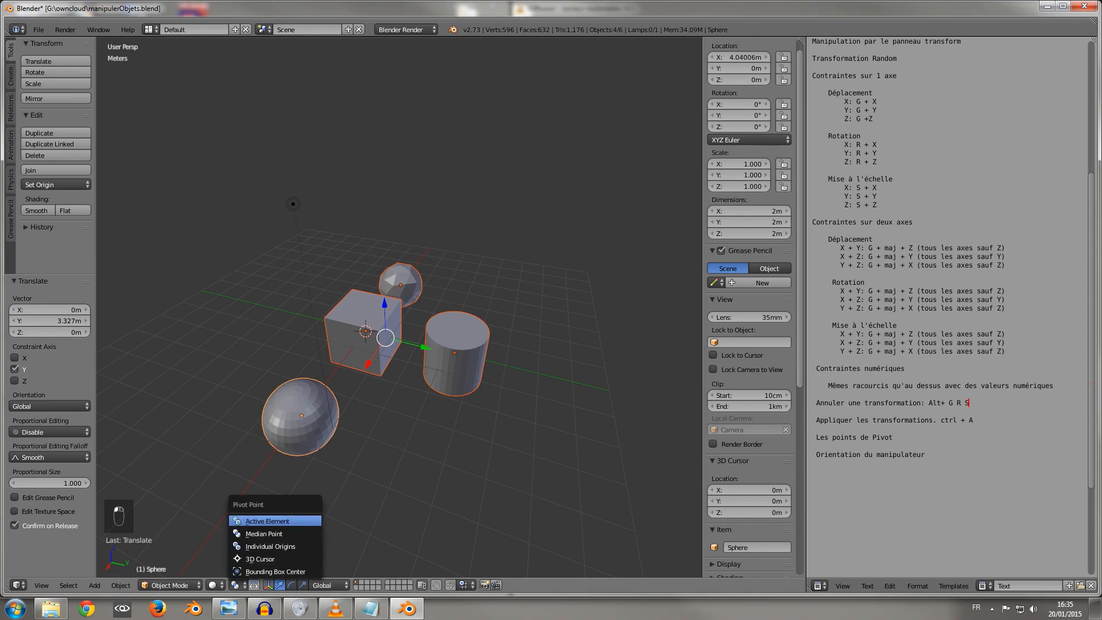
click(267, 520)
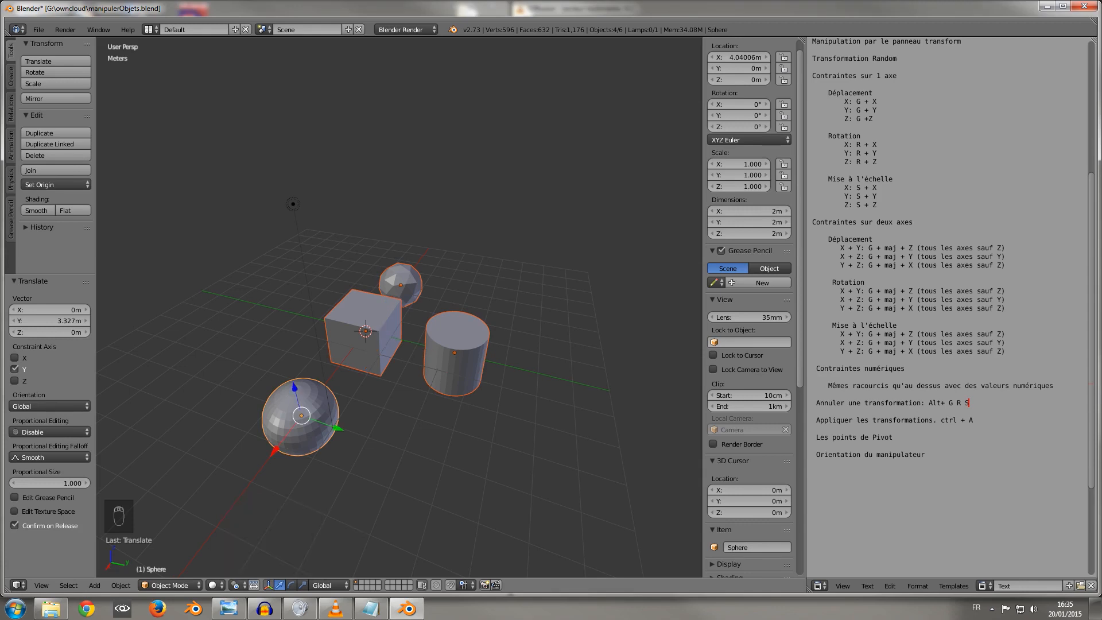
- Try to rotate the four selected objects around the global Z axis about the active UV sphere
key(r)
key(z)
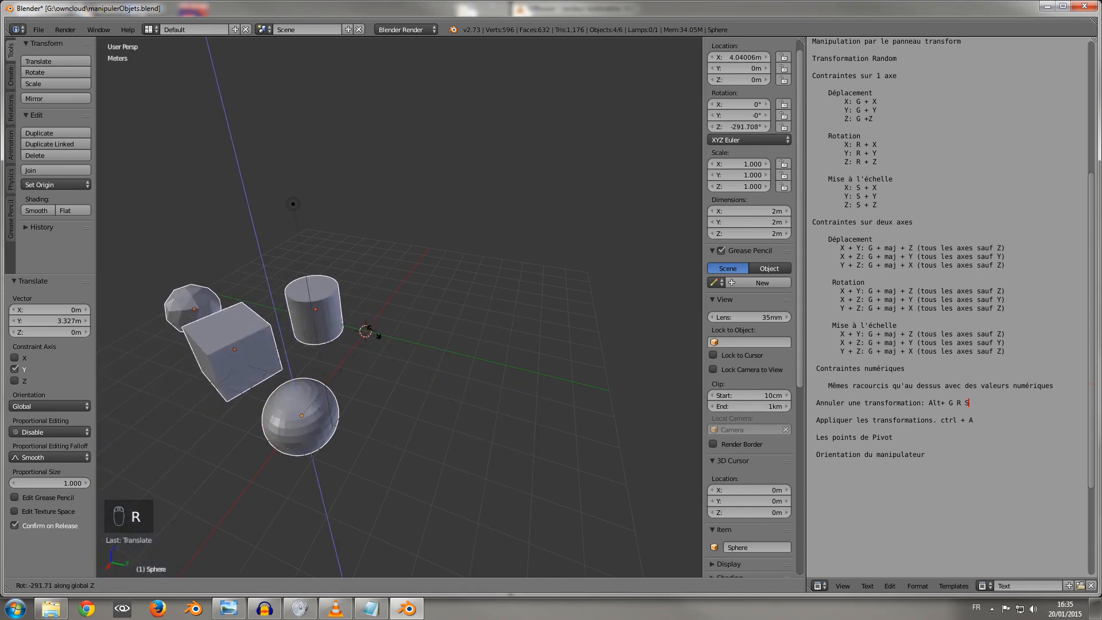
right_click(305, 403)
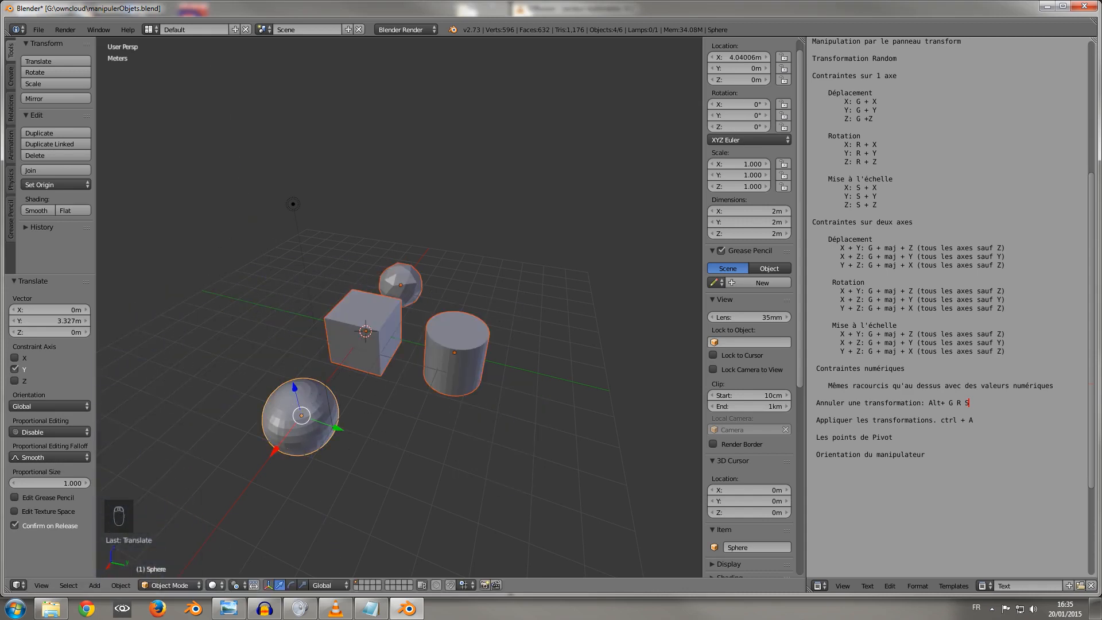
- Set the pivot point to 3D Cursor and rotate the four selected objects by about -97.7° around the global Z axis
click(212, 584)
click(236, 585)
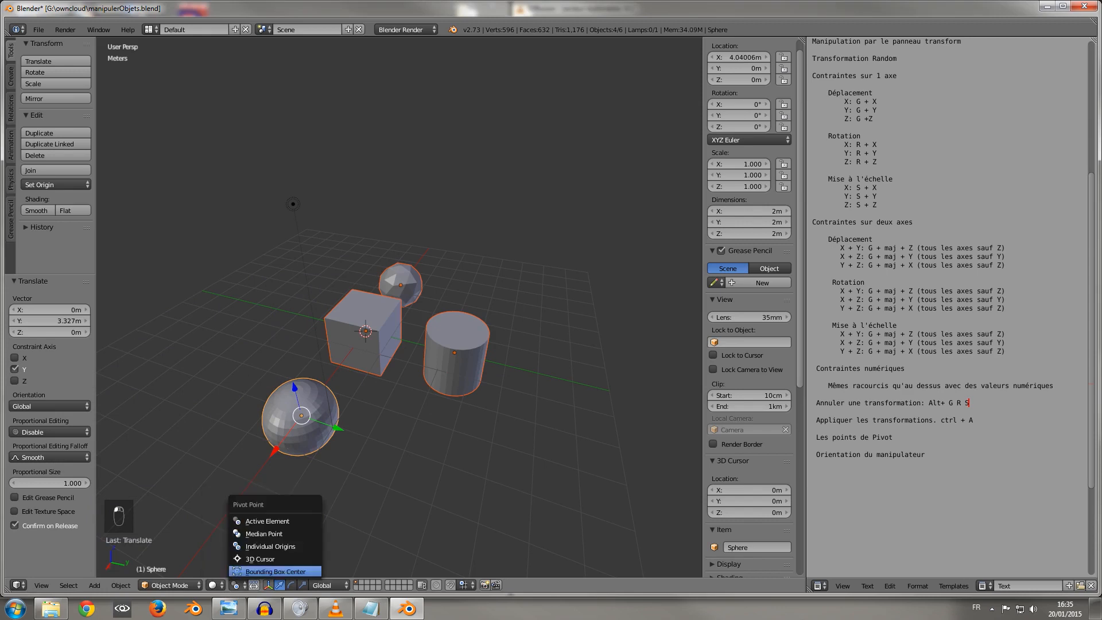
click(259, 558)
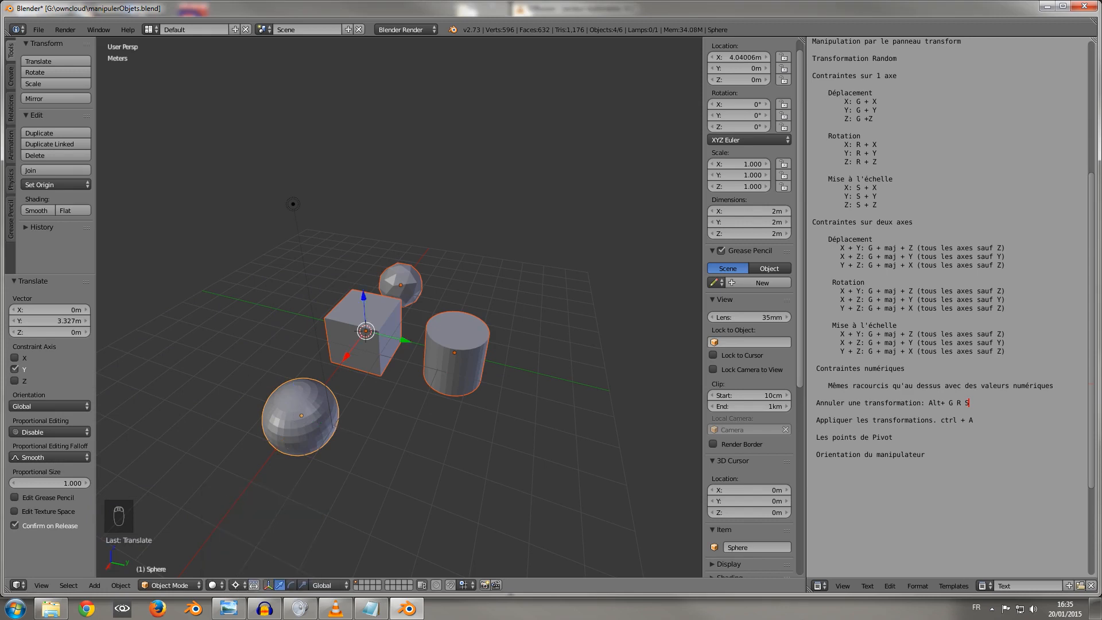
key(r)
key(z)
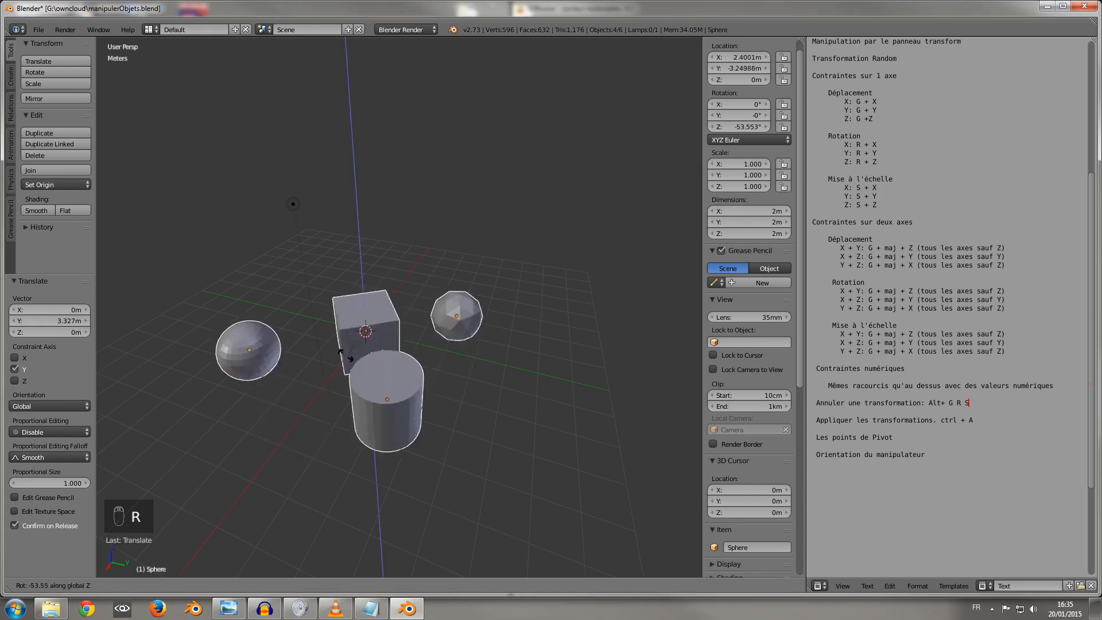
key(Return)
- Place the 3D cursor away from the objects, at about X -4.53 m, Y 3.87 m, Z 4.23 m
click(509, 192)
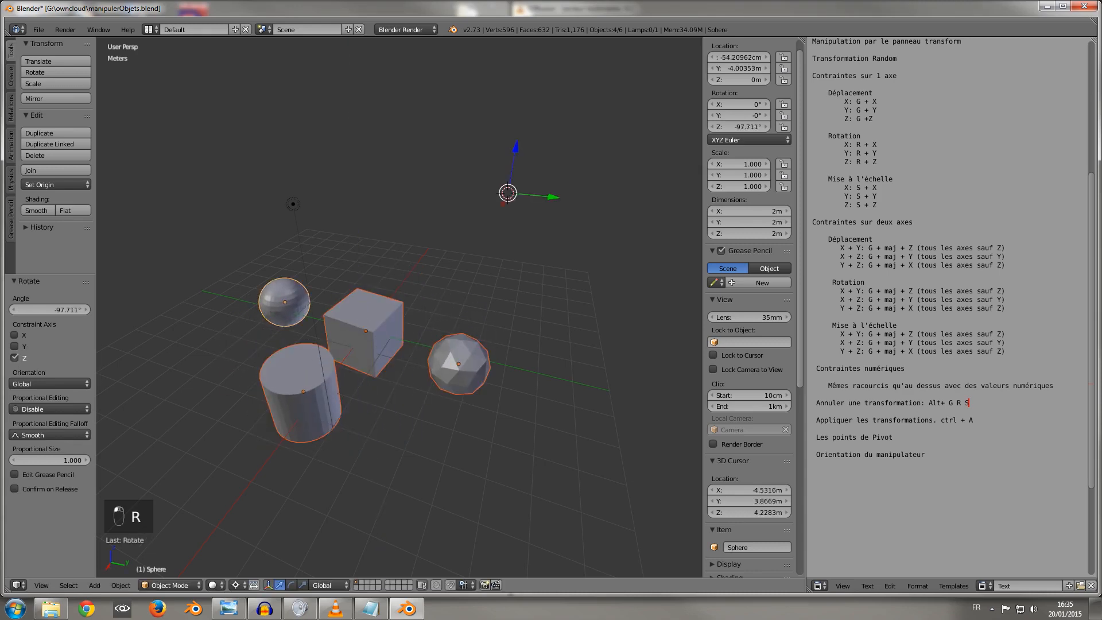
middle_drag(508, 191, 456, 221)
scroll(456, 221, down, 1)
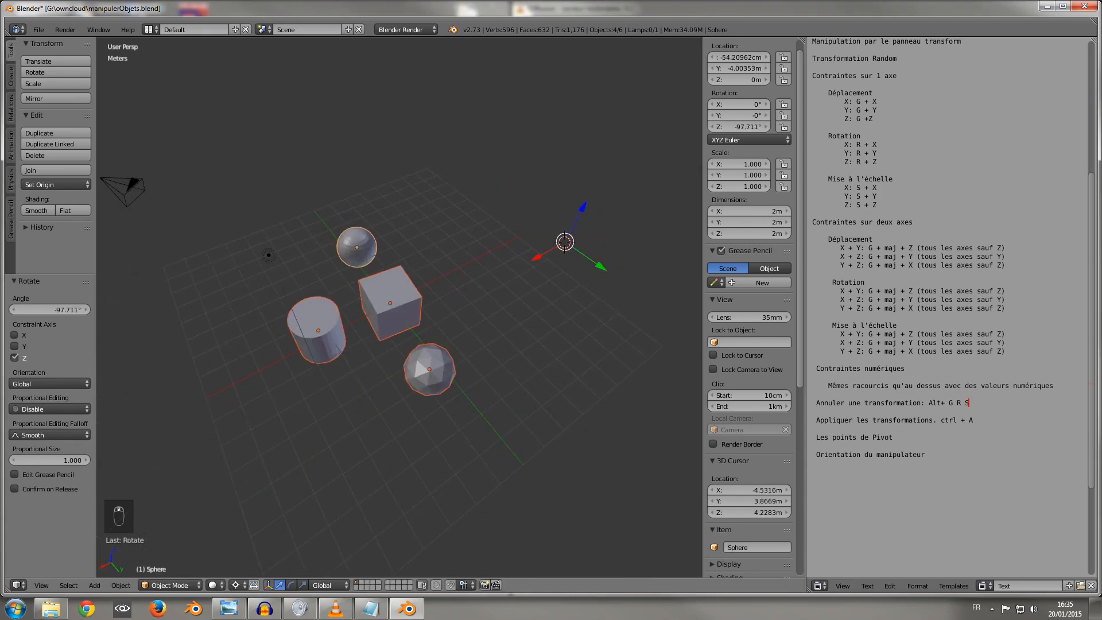
- Try to rotate the four selected objects around the global Z axis about the relocated 3D cursor
key(r)
key(z)
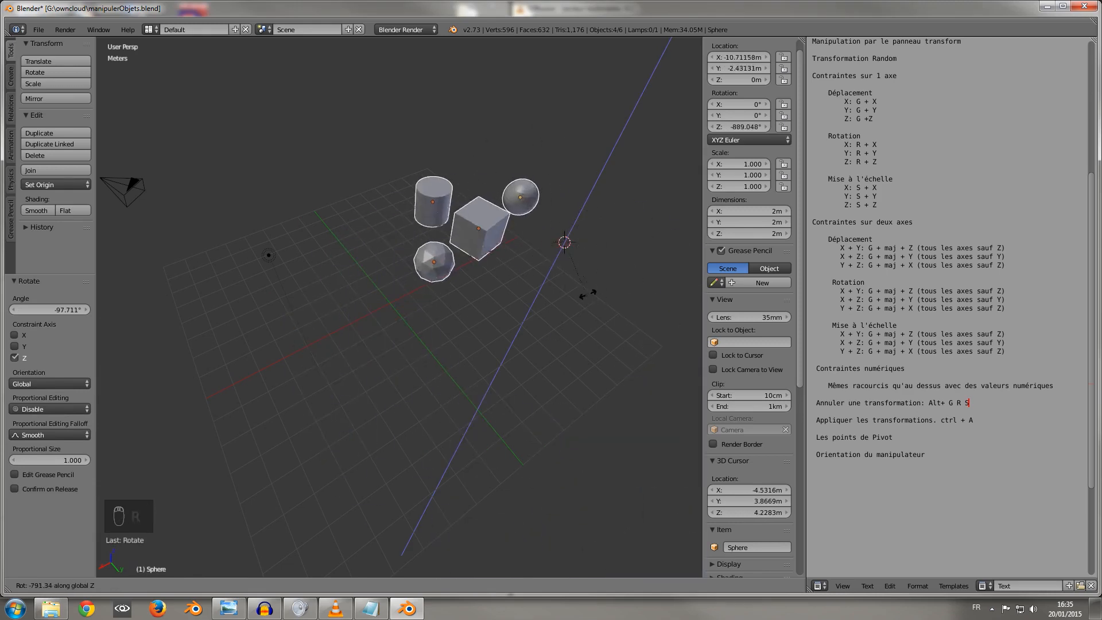
key(Escape)
middle_drag(456, 258, 431, 170)
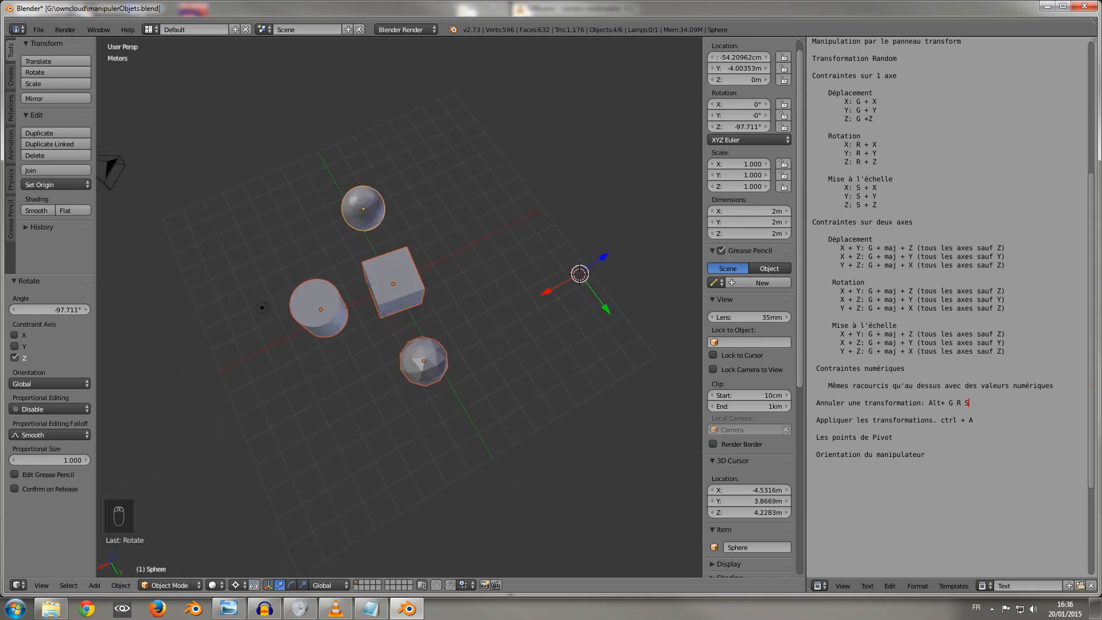
middle_drag(431, 276, 470, 204)
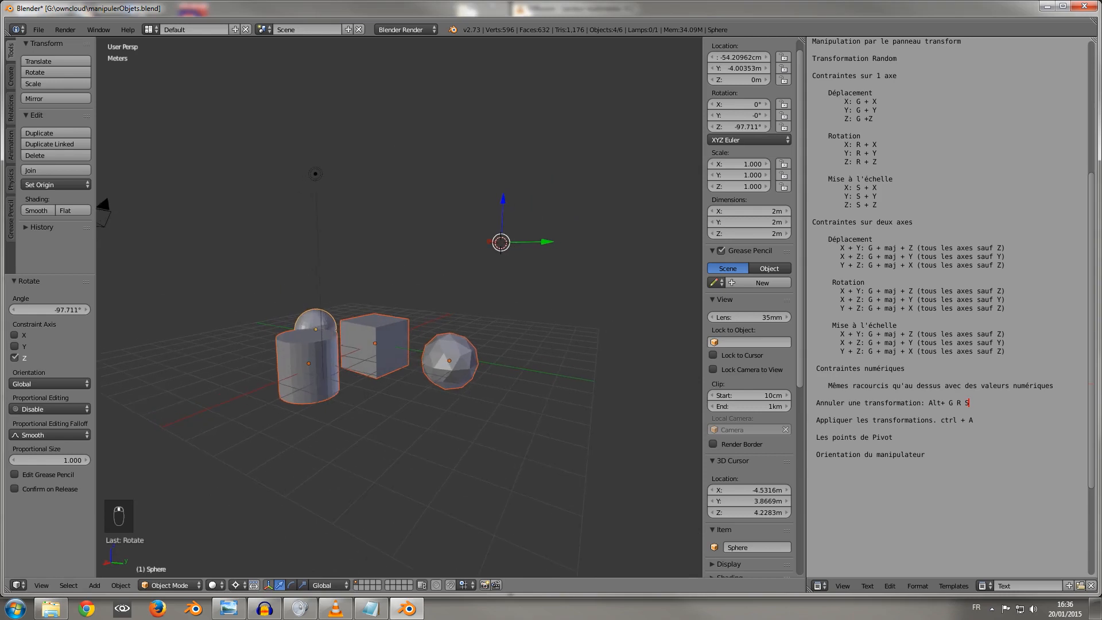
- Set the pivot point to Bounding Box Center for the four selected objects
click(238, 585)
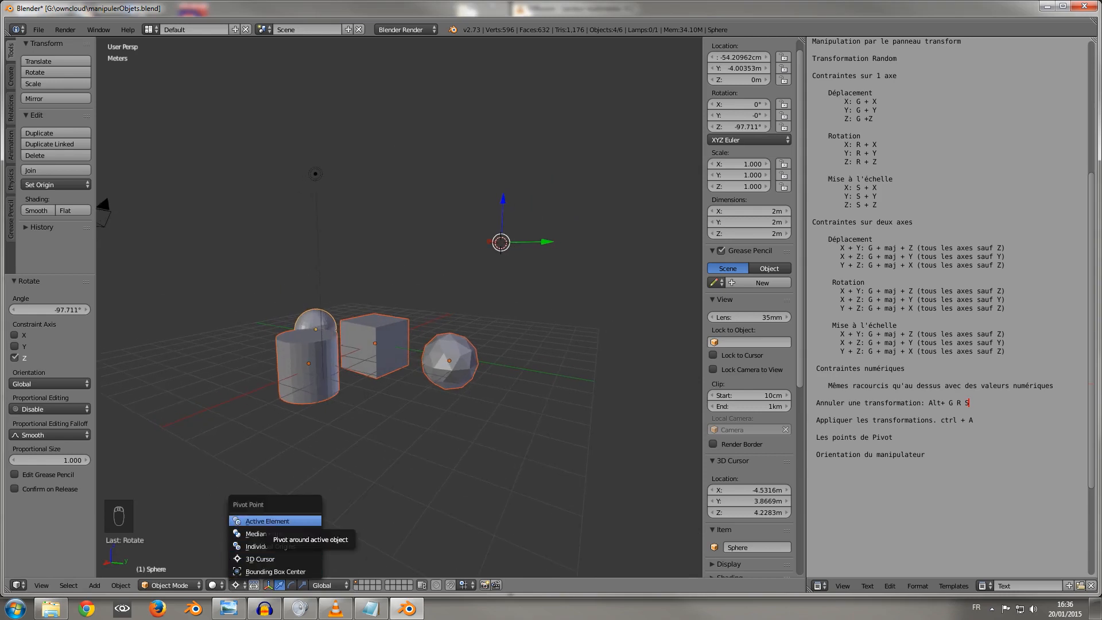
click(275, 571)
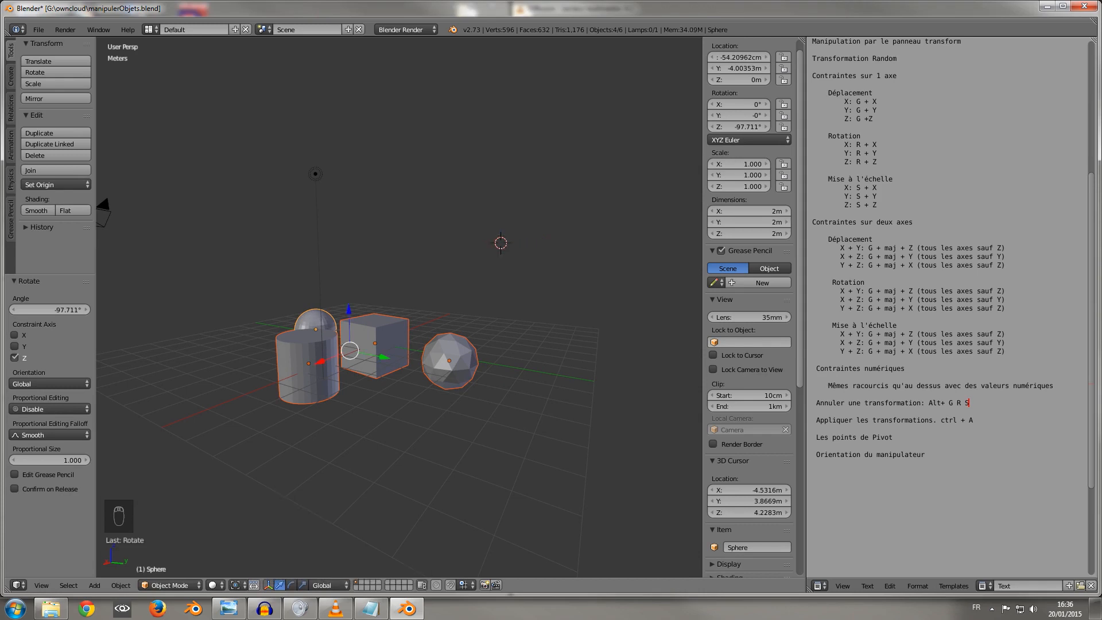
middle_drag(401, 287, 424, 253)
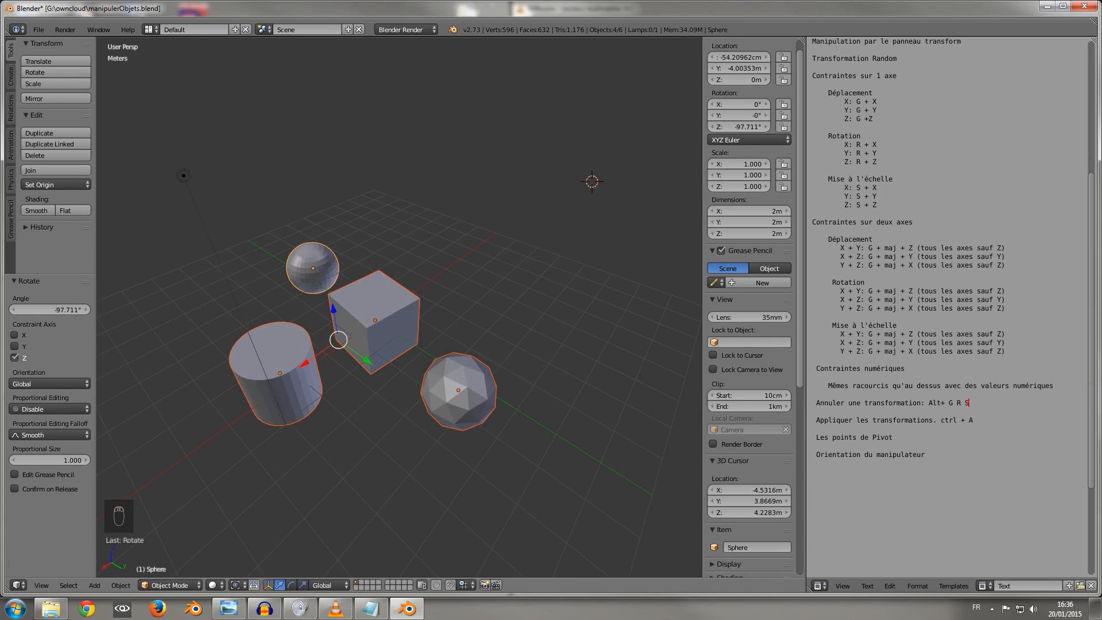
- Display the objects in Bounding Box viewport shading to inspect their boxes, and restore Solid shading
click(216, 584)
click(215, 585)
click(235, 571)
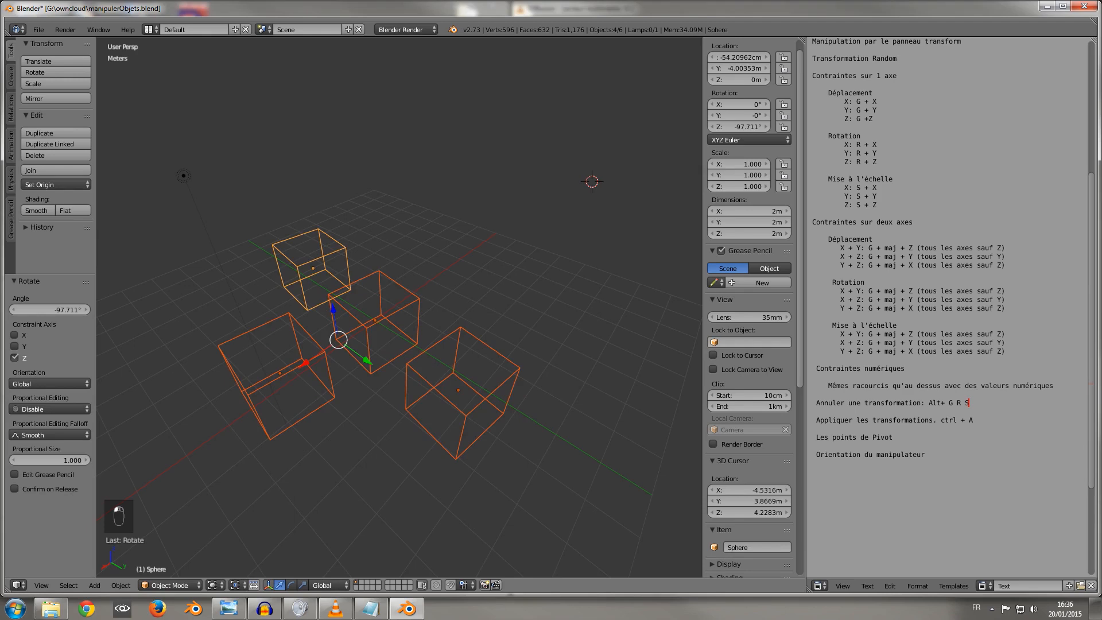
middle_drag(338, 425, 341, 391)
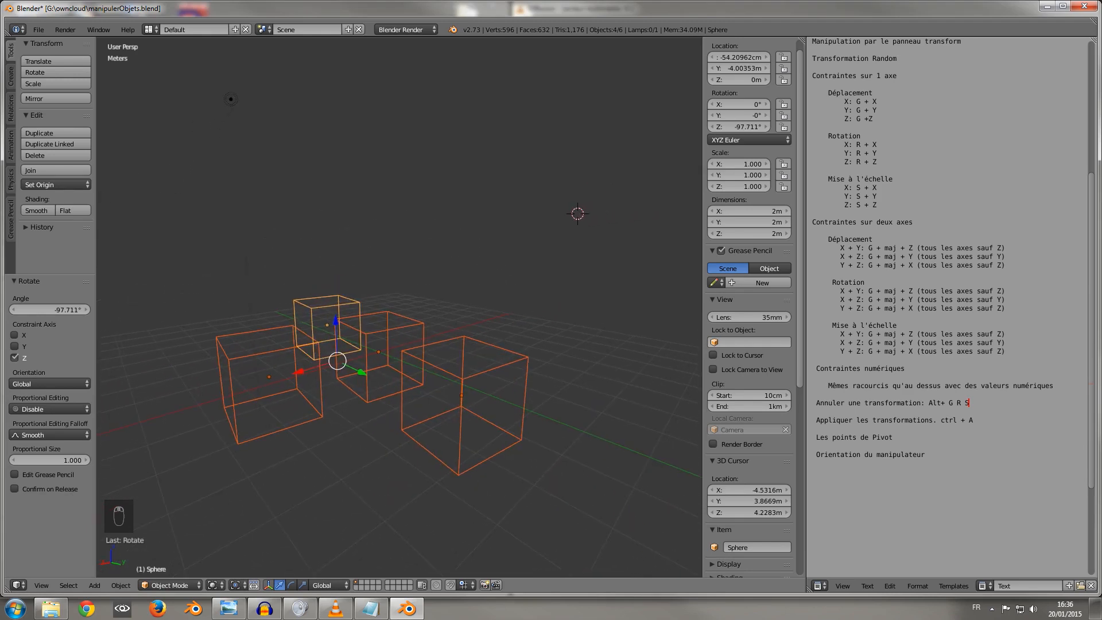
click(215, 584)
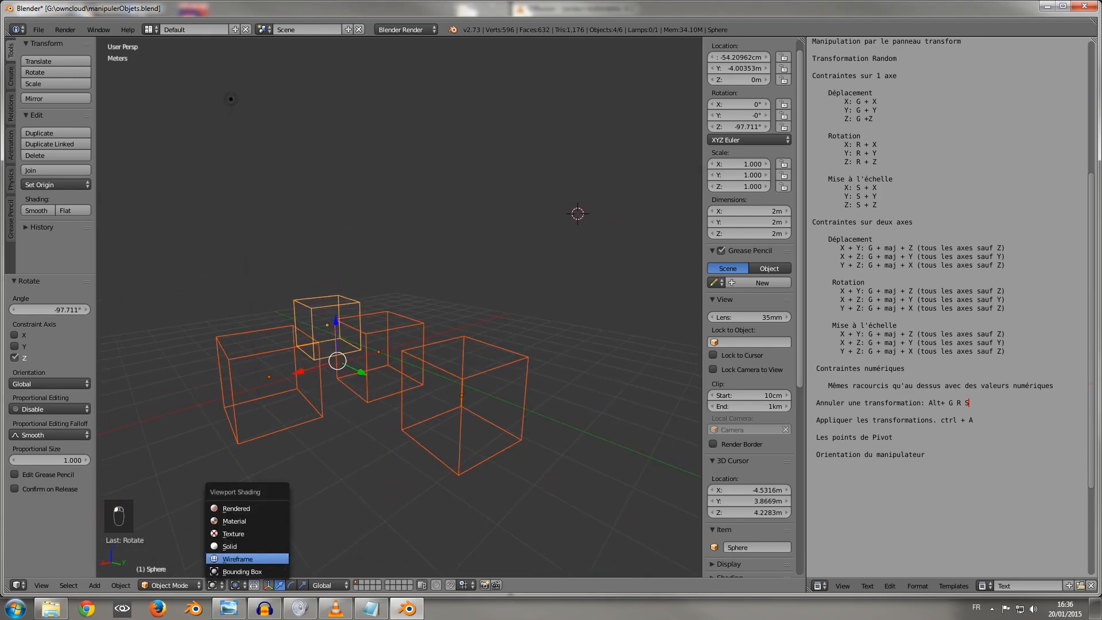
click(229, 545)
- Set the pivot point to Individual Origins for the four selected objects
click(235, 584)
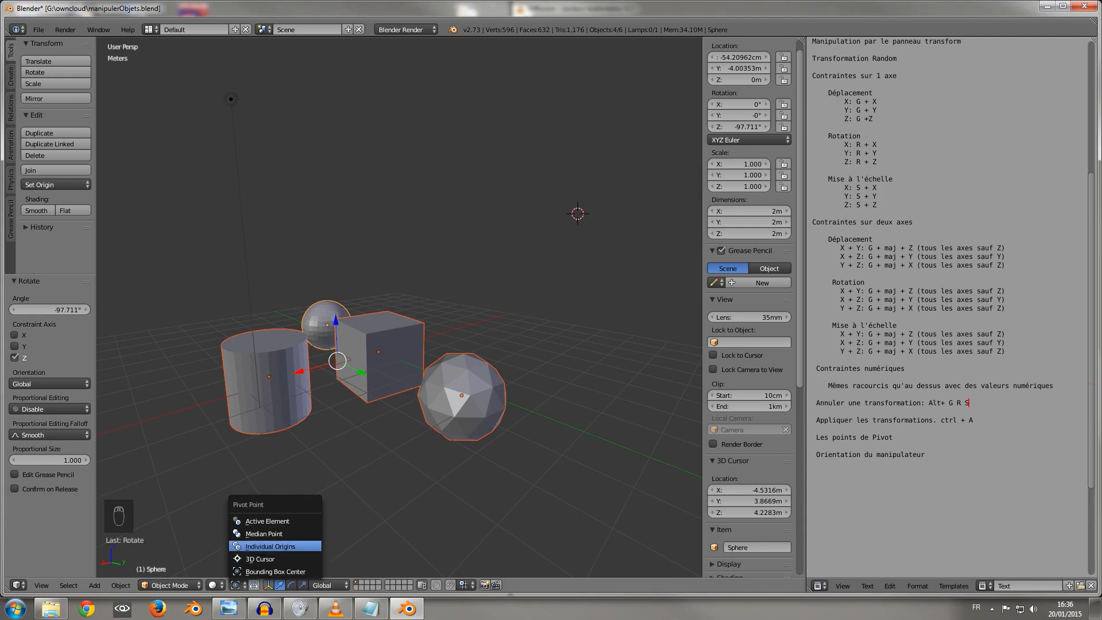
click(271, 547)
middle_drag(356, 395, 373, 441)
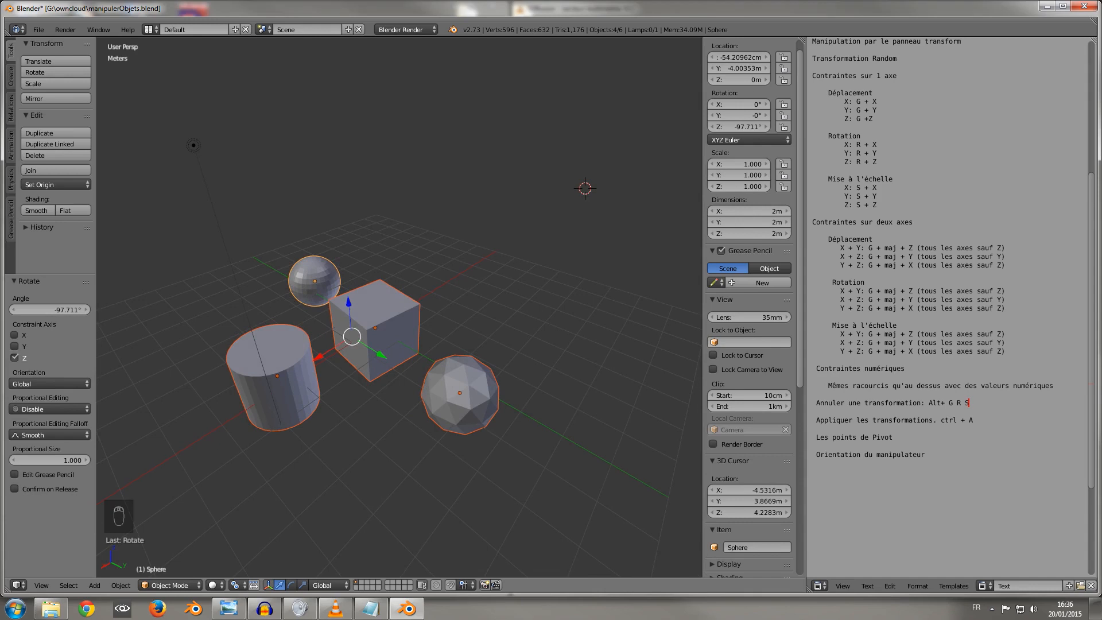
middle_drag(373, 441, 422, 437)
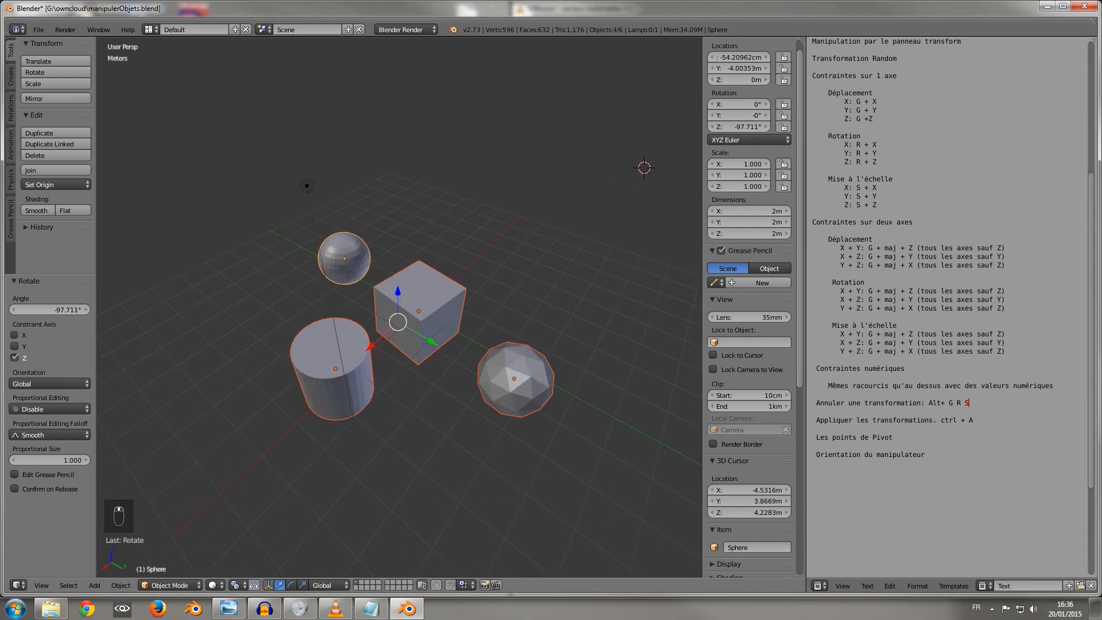
- Try to rotate and to scale the four selected objects, each about its own origin
key(r)
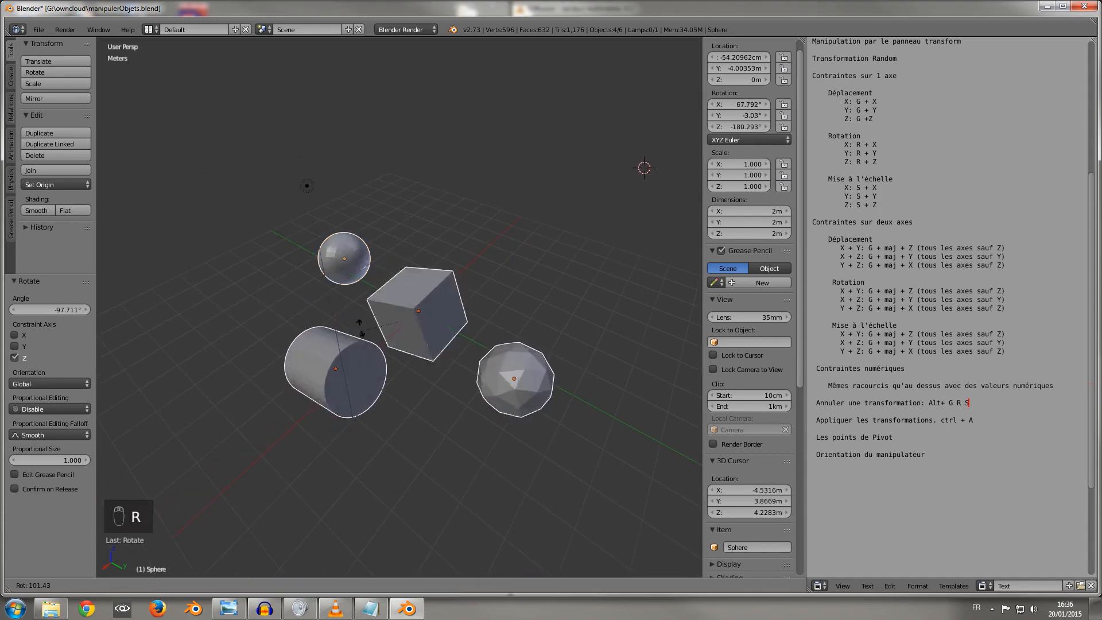
right_click(374, 362)
key(s)
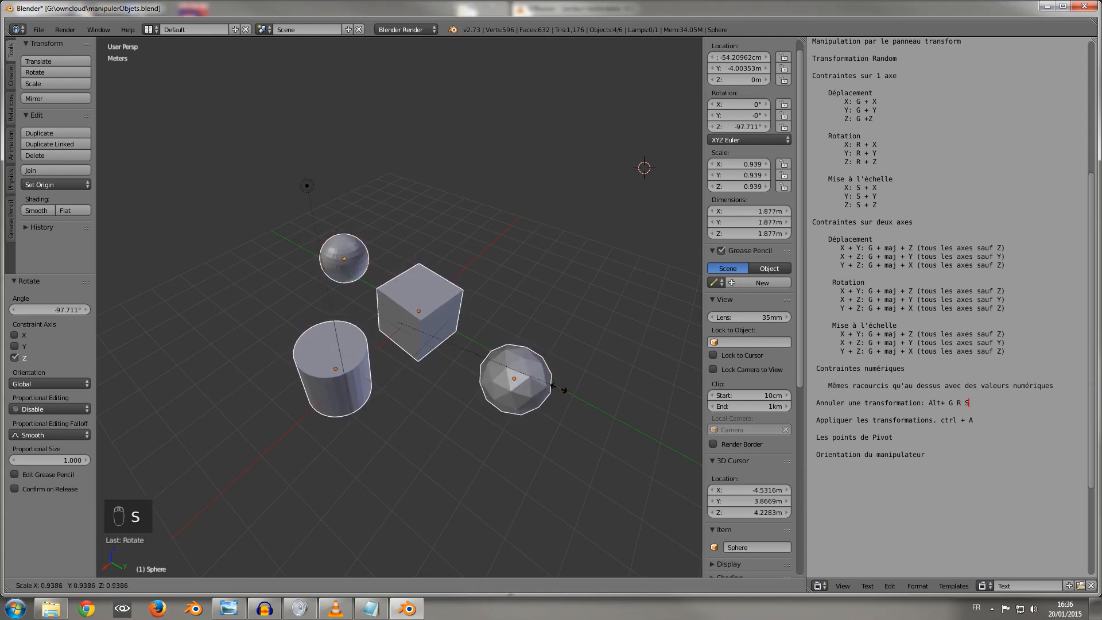
right_click(462, 343)
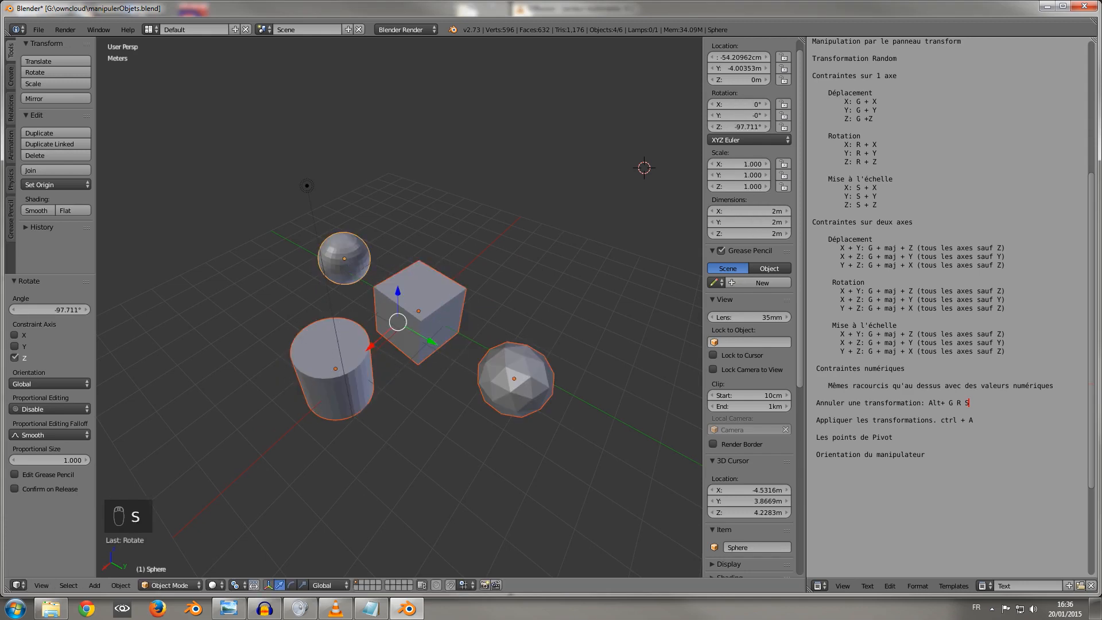
- Set the pivot point to Median Point and scale the four selected objects up by a factor of about 1.472
click(238, 584)
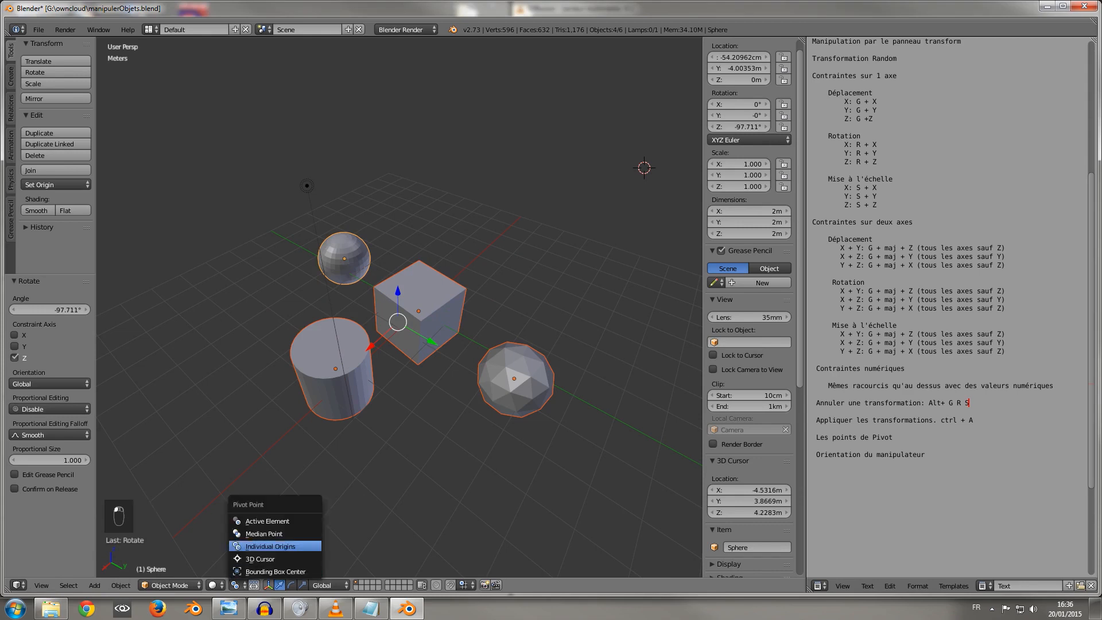
click(252, 533)
key(s)
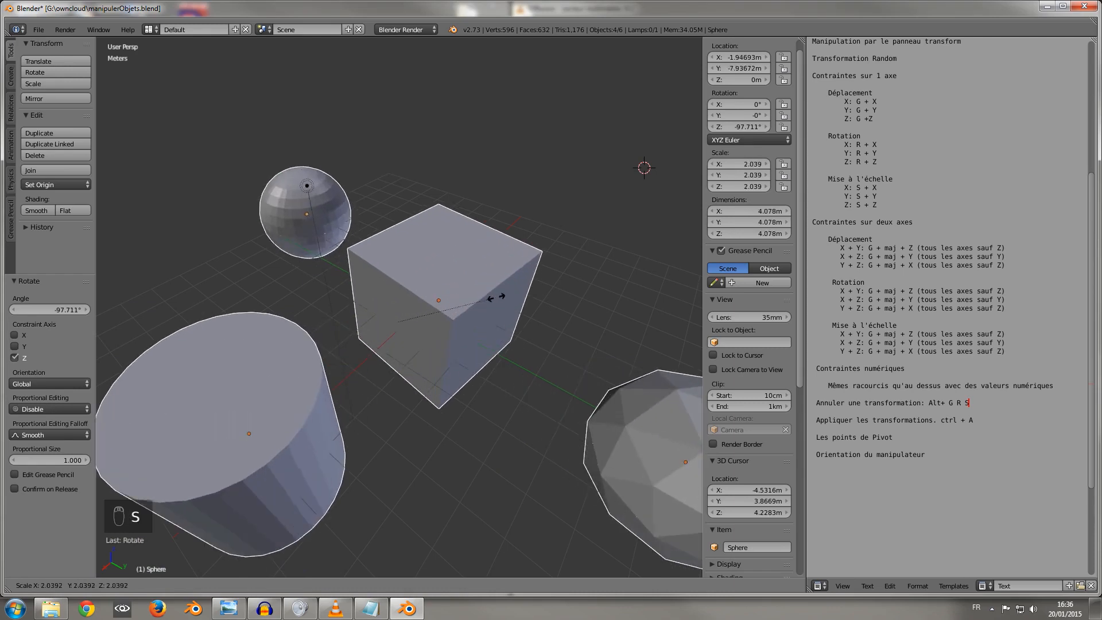
click(463, 300)
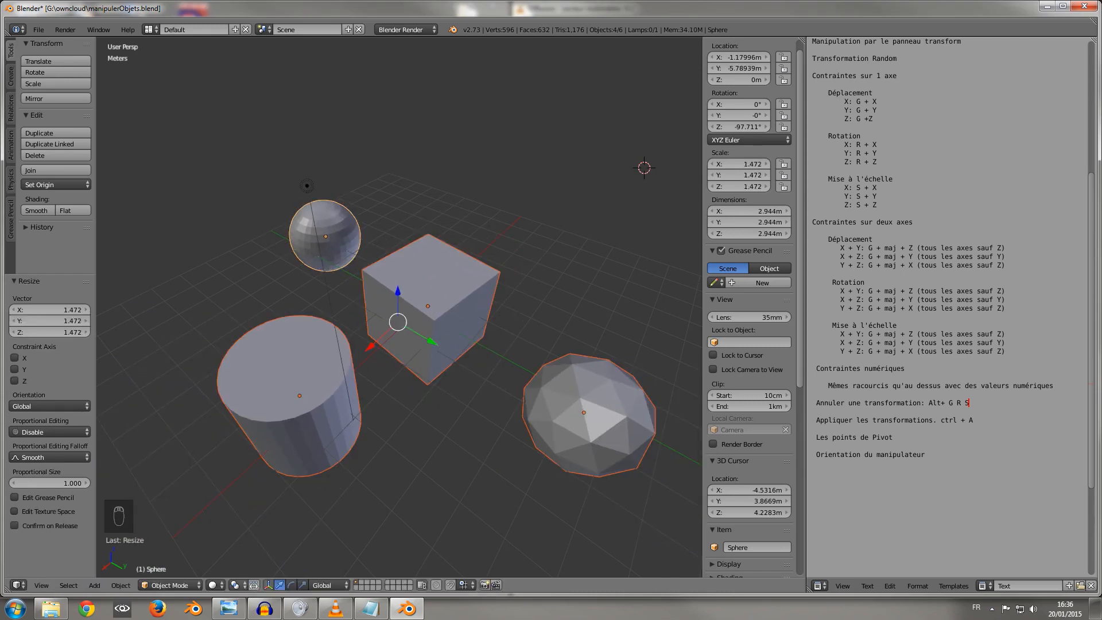
mouse_move(413, 368)
middle_down()
mouse_move(397, 312)
mouse_move(431, 368)
mouse_move(412, 348)
middle_up()
scroll(399, 307, down, 3)
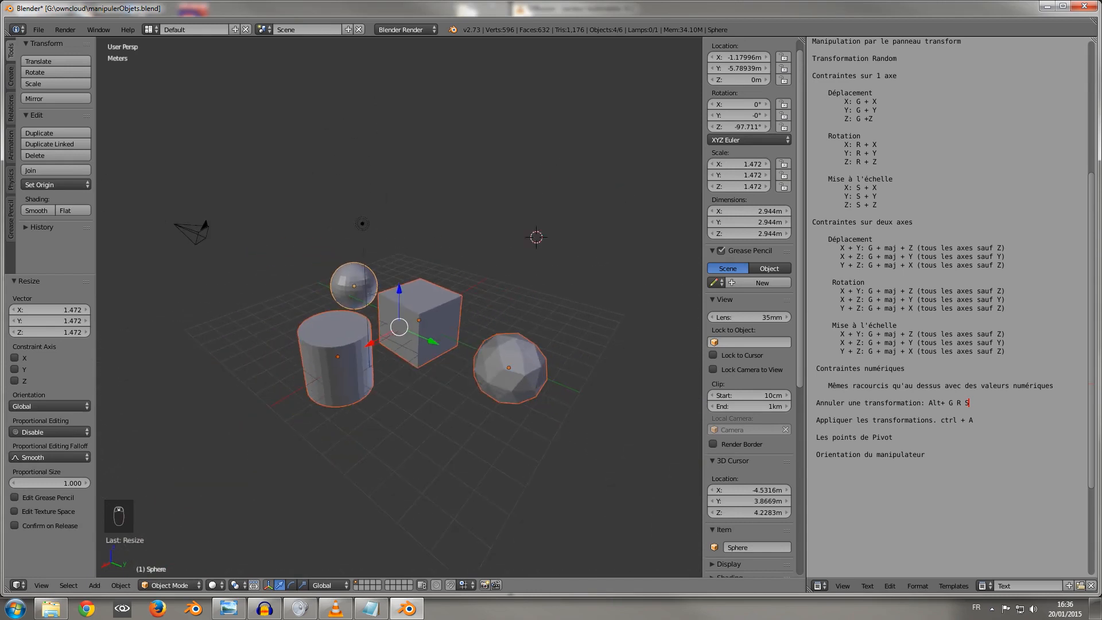
scroll(399, 307, up, 3)
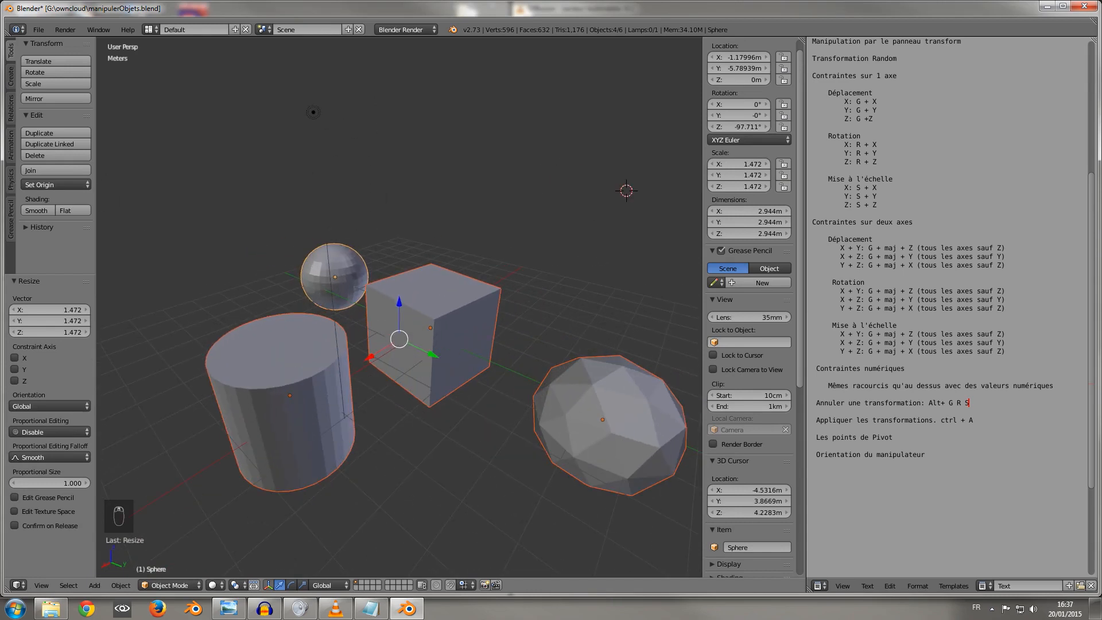
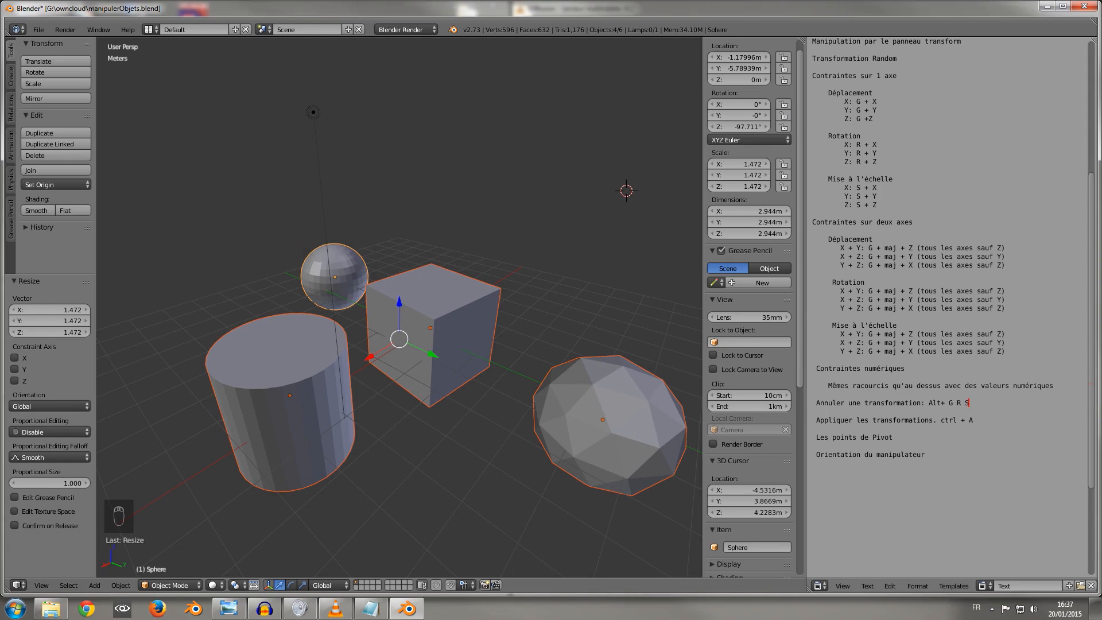
- Clear the rotation of the four selected objects
shift+middle_drag(436, 356, 269, 136)
key(alt+r)
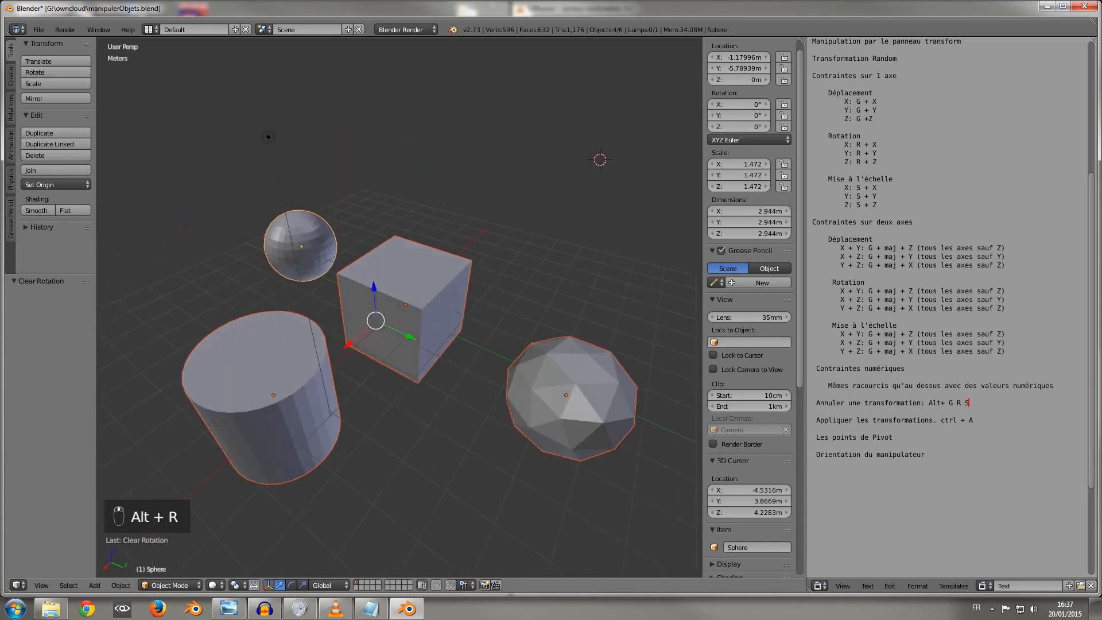
middle_drag(401, 332, 408, 334)
- Move the four selected objects about -1.2 cm along the global Y axis and about 96.6 cm up along Z
mouse_move(408, 336)
mouse_down()
mouse_move(317, 299)
mouse_move(408, 336)
mouse_up()
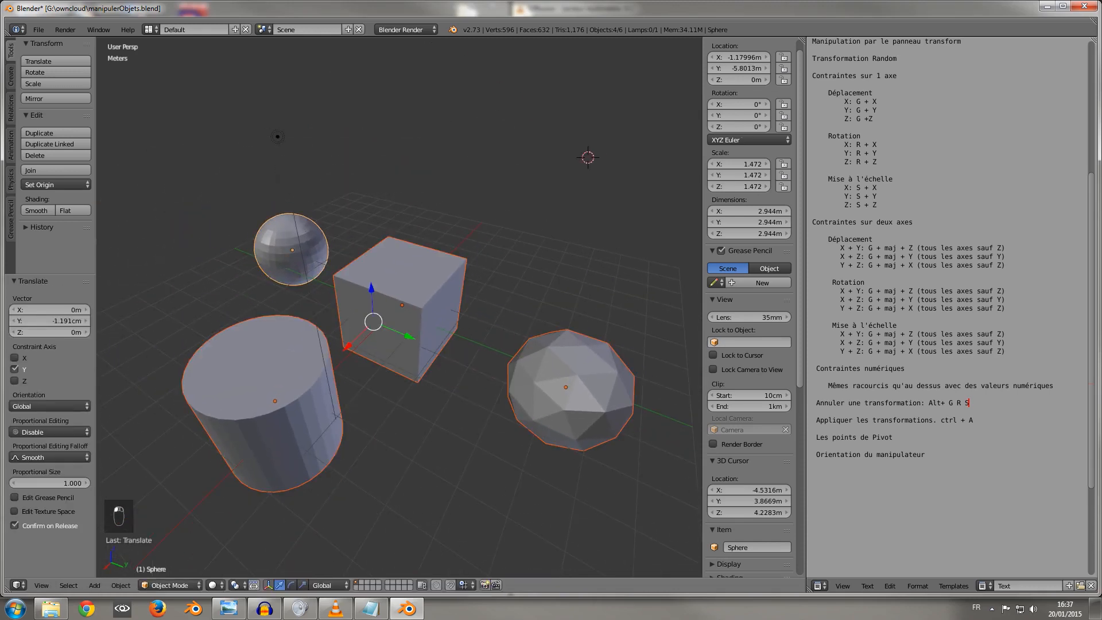
drag(371, 289, 369, 263)
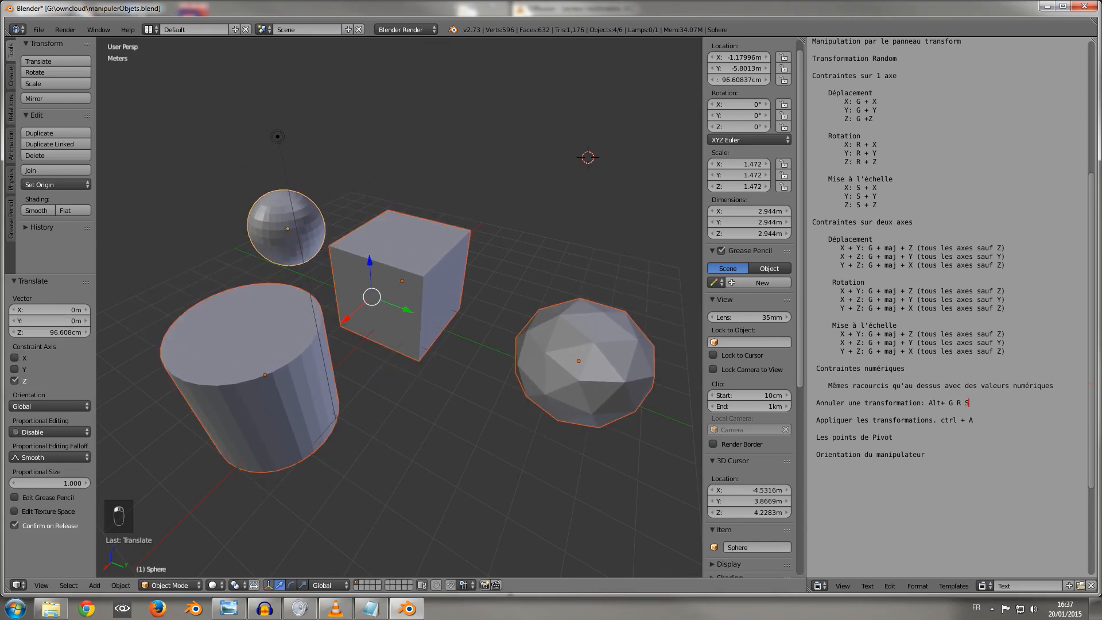
middle_drag(386, 310, 382, 279)
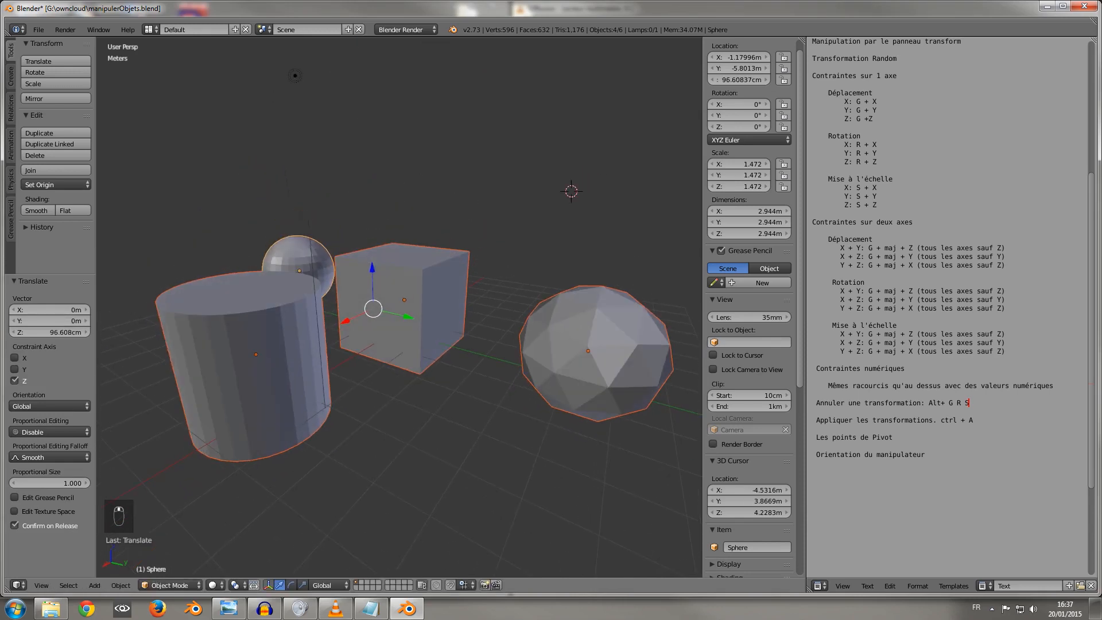
- Choose Global as the manipulator's transform orientation
click(327, 585)
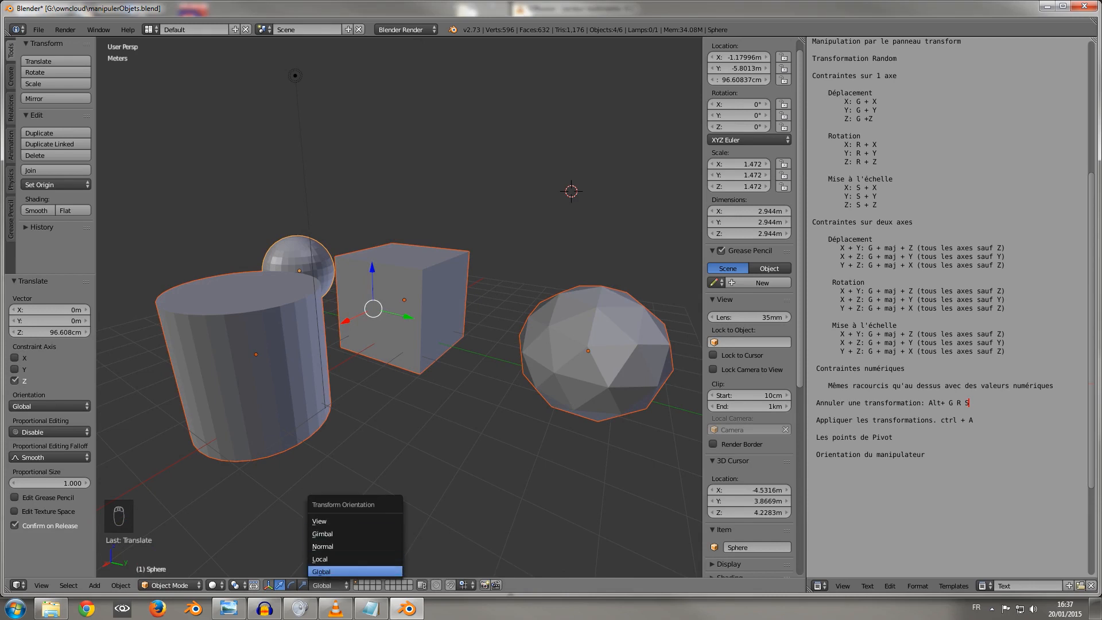
click(327, 571)
middle_drag(379, 390, 327, 422)
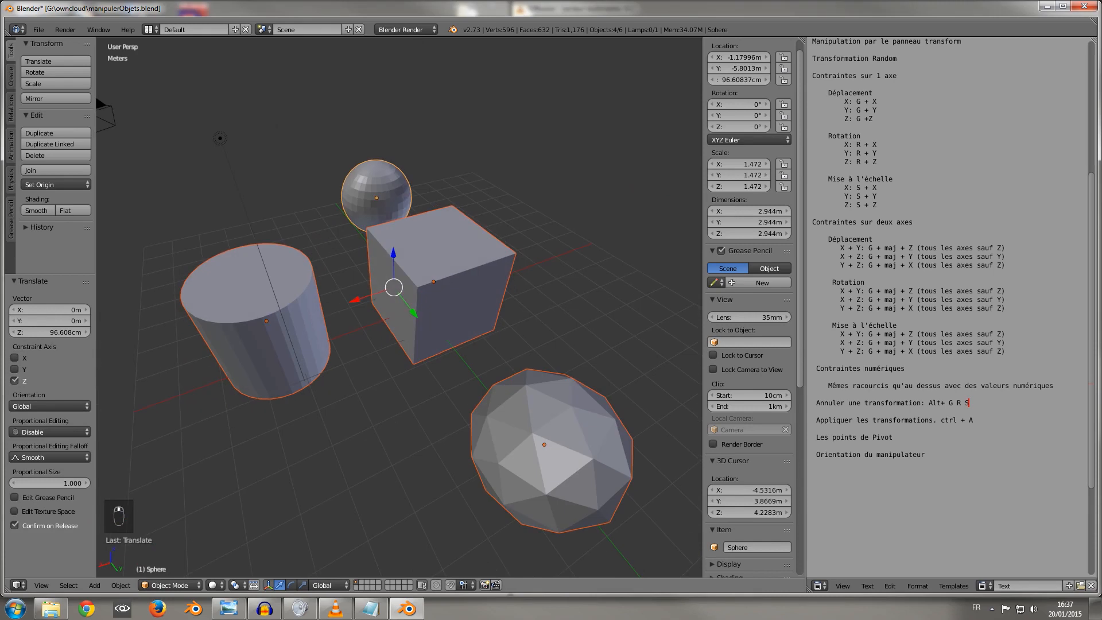
middle_drag(367, 356, 378, 335)
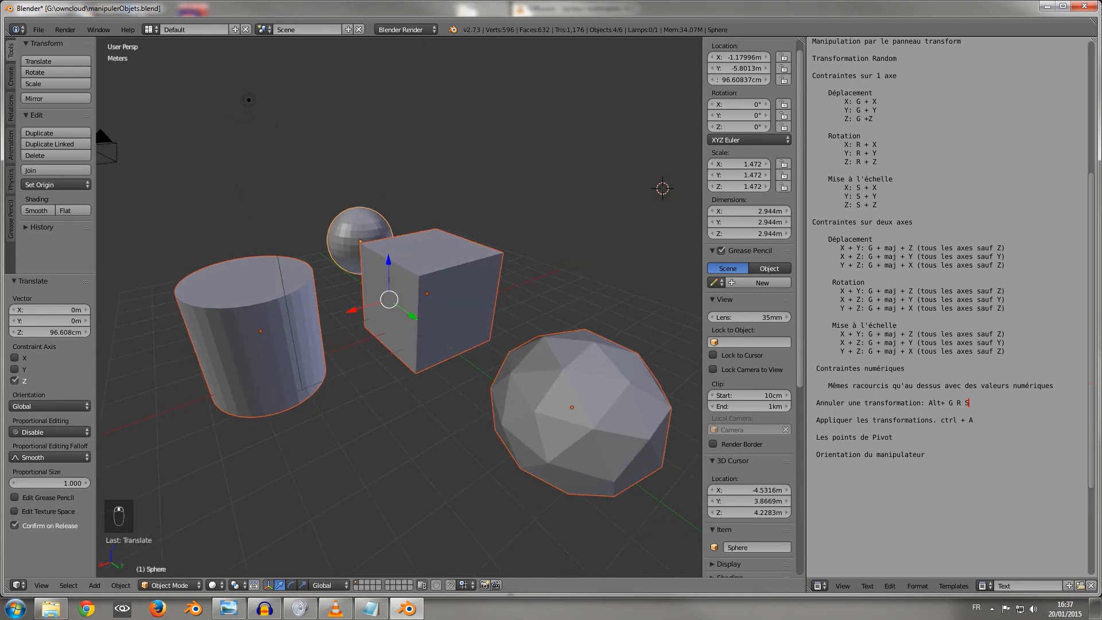
- Move the four selected objects about 1.01 m up along the global Z axis
key(g)
key(z)
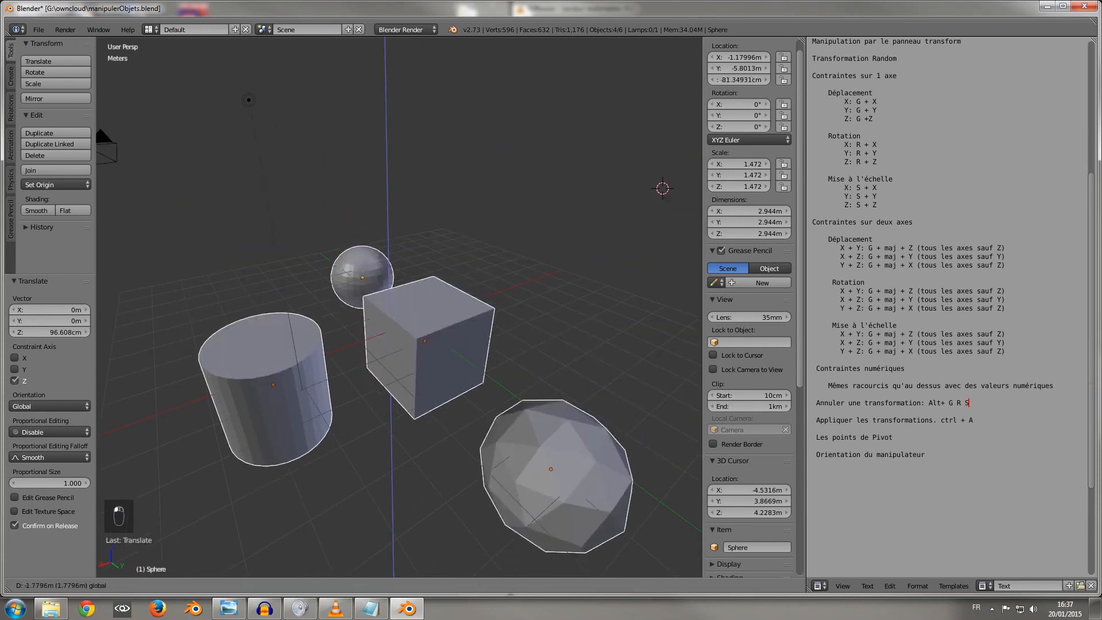
- Move only the cube about 44.3 cm along the global Y axis and about 18.8 cm along the global X axis
right_click(418, 251)
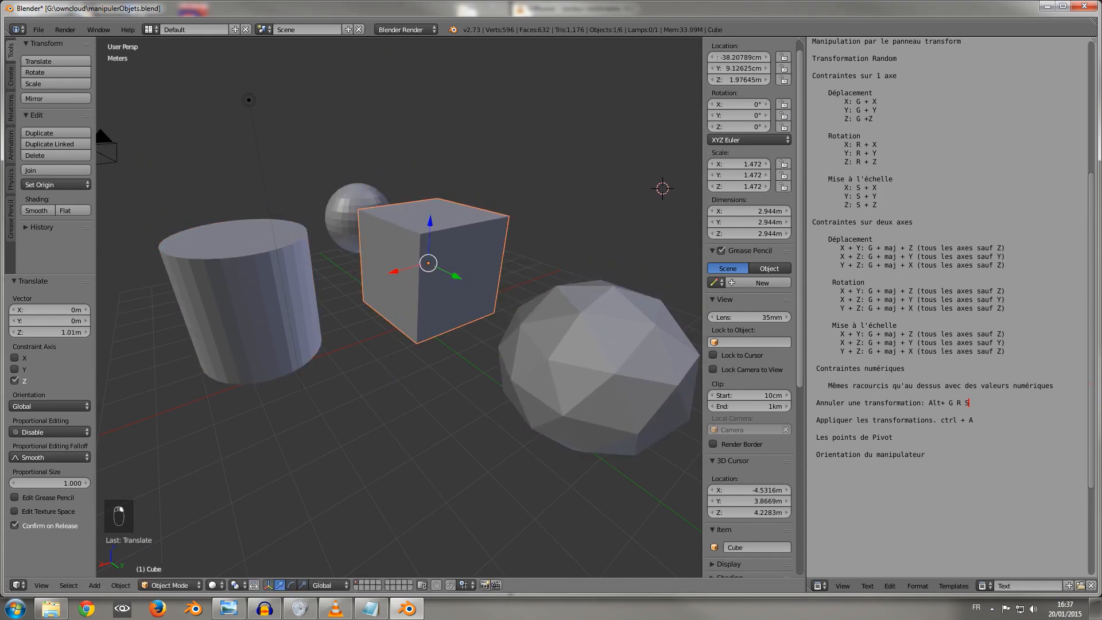
key(g)
key(y)
key(Return)
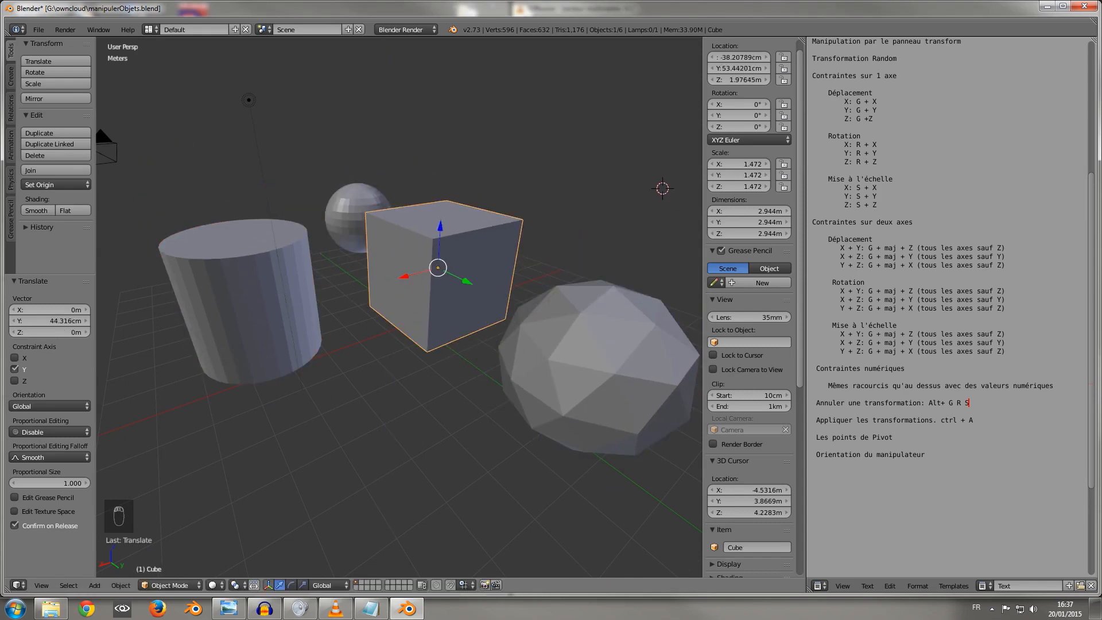
key(g)
key(x)
key(Return)
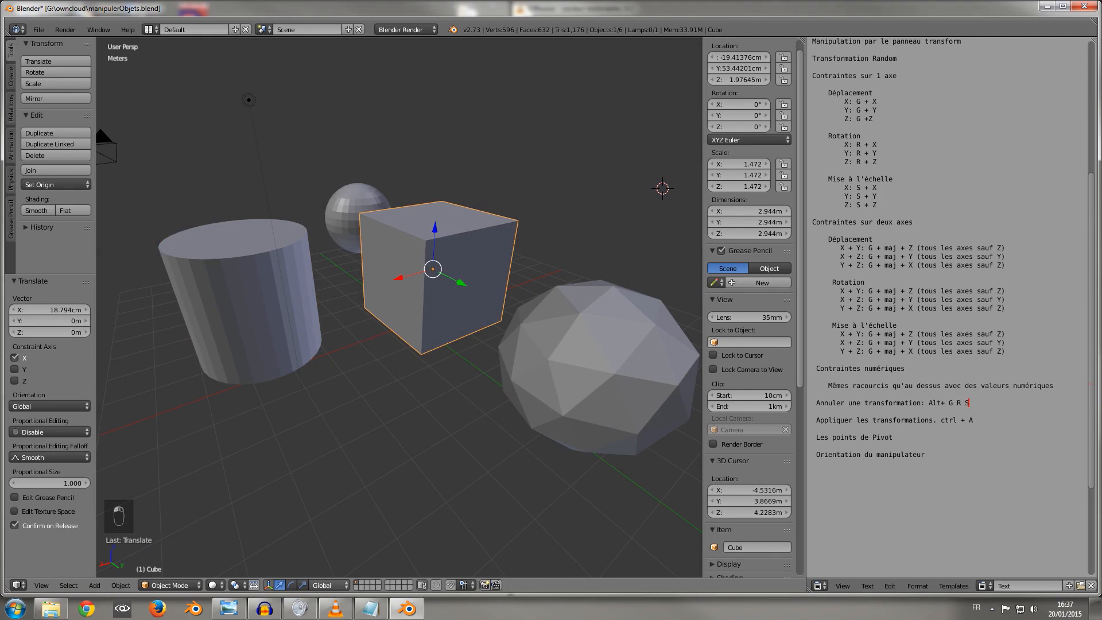
- Set the transform orientation to Local and rotate the cube about -51.4° around the Z axis
click(329, 585)
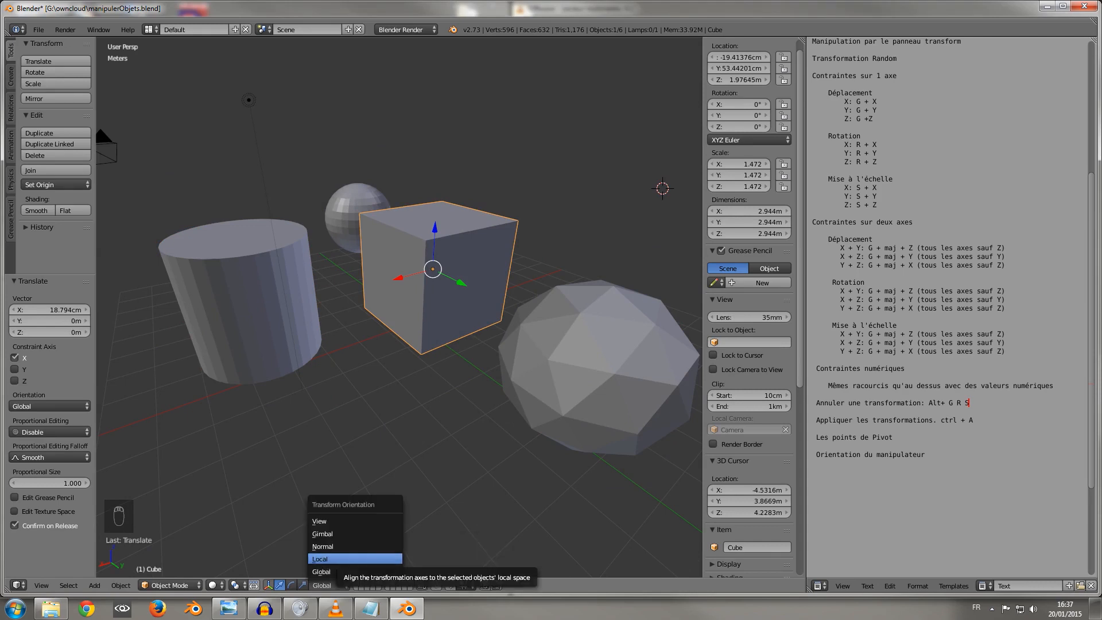
click(331, 559)
middle_drag(379, 395, 330, 432)
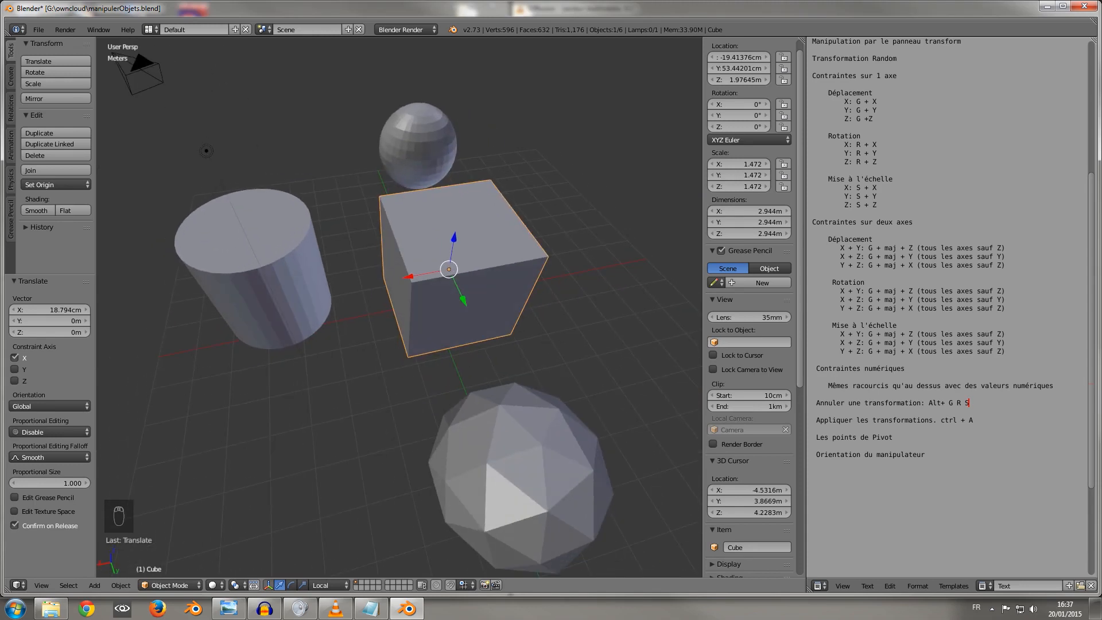
key(r)
key(z)
click(455, 272)
middle_drag(455, 272, 516, 247)
- Move the cube along its local X axis, offsetting it about -15.3 cm in X and 19.2 cm in Y
right_click(258, 304)
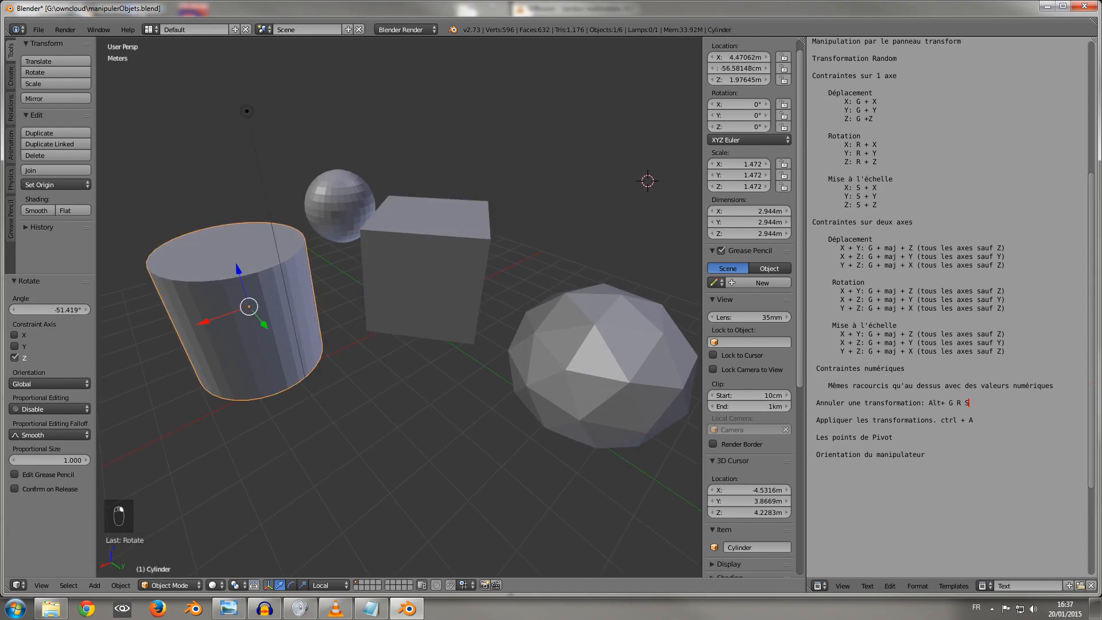
right_click(416, 281)
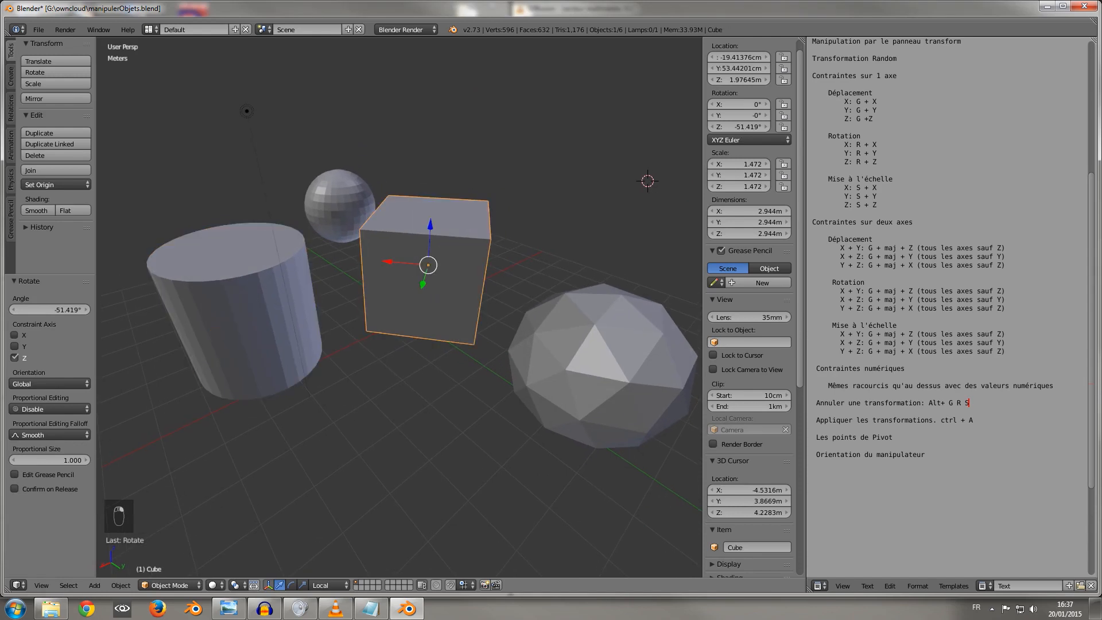
key(g)
key(x)
key(x)
key(Return)
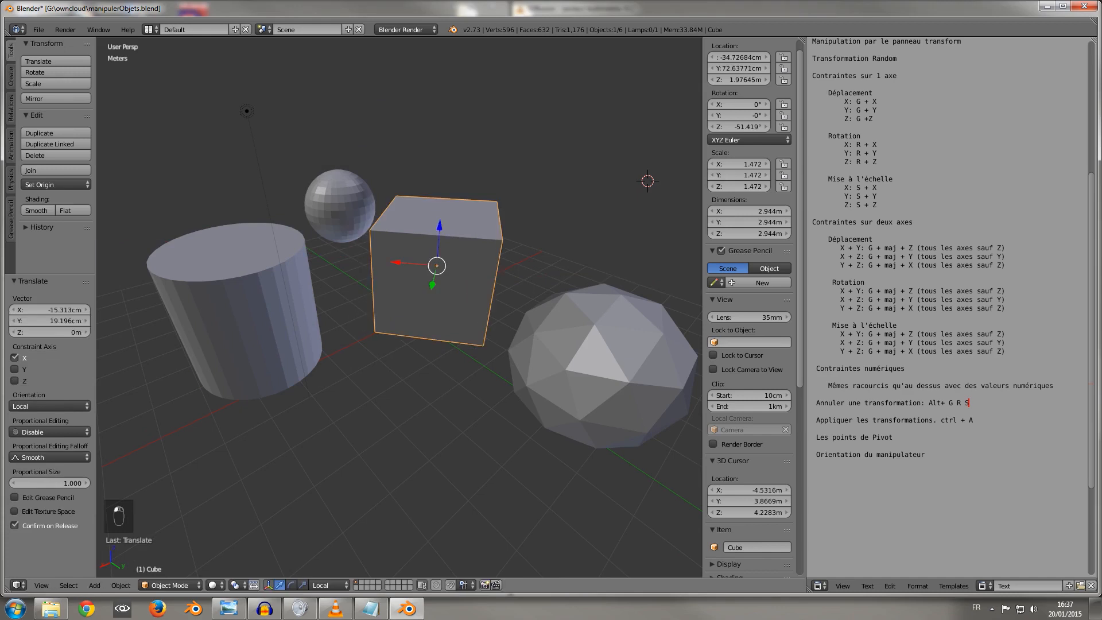
- Raise the cube along its local Z axis to about 2.79 m and shift it along its local X axis by about 2.3 cm, -2.8 cm
key(g)
key(z)
key(z)
drag(443, 159, 440, 203)
middle_drag(440, 202, 416, 233)
key(g)
key(x)
key(x)
key(Return)
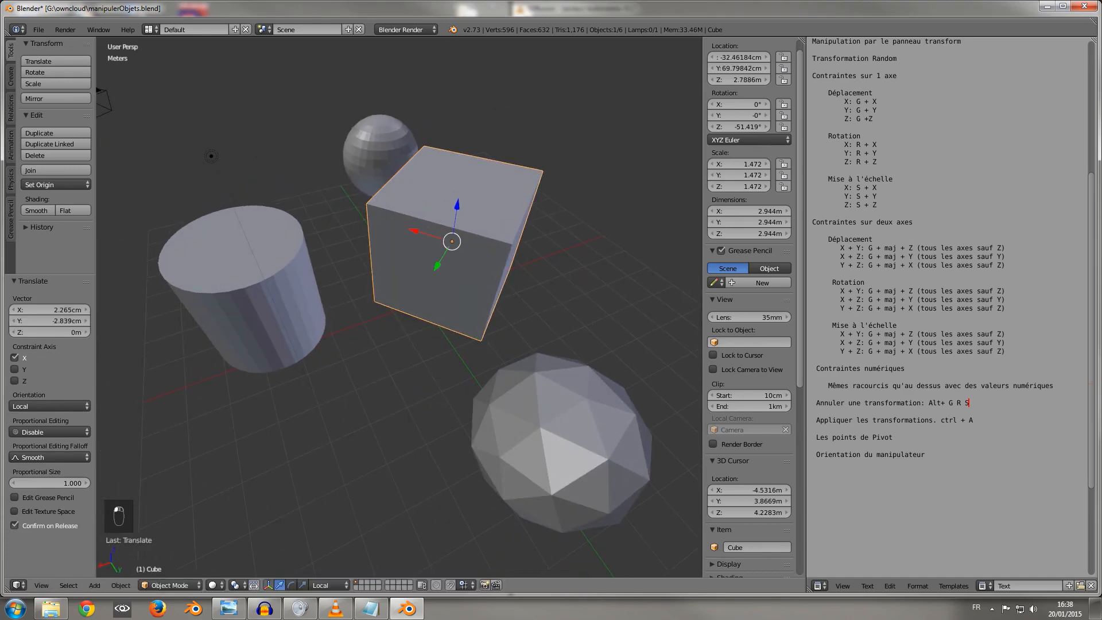
- Set the transform orientation to Global and try moving the cube along the global X axis and its local X axis
click(328, 585)
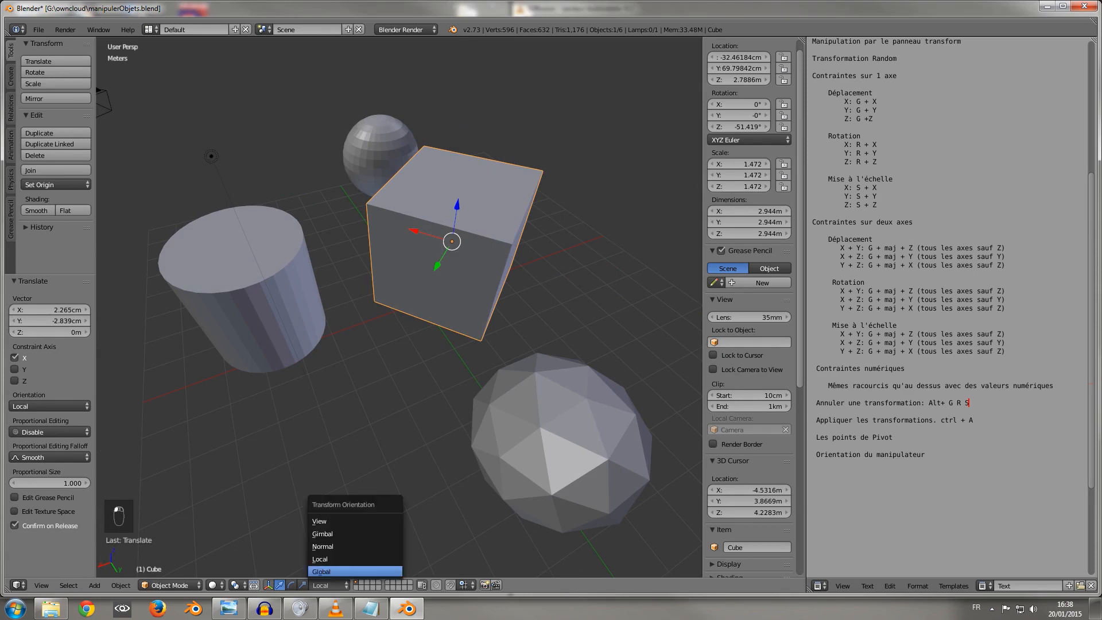
click(320, 571)
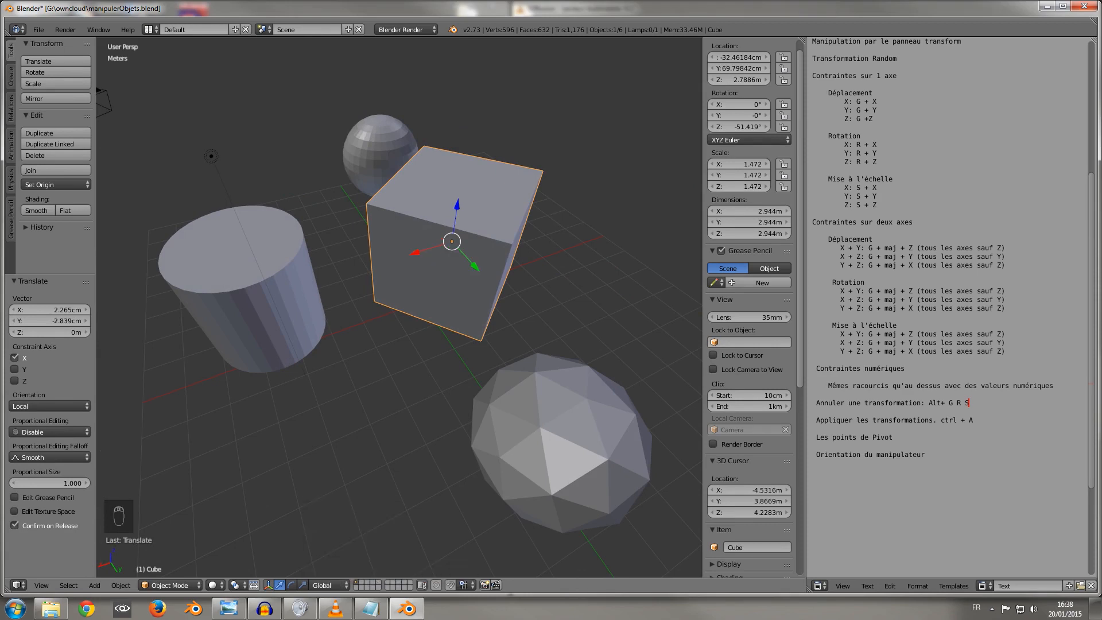
mouse_move(424, 344)
middle_down()
mouse_move(364, 292)
mouse_move(421, 350)
middle_up()
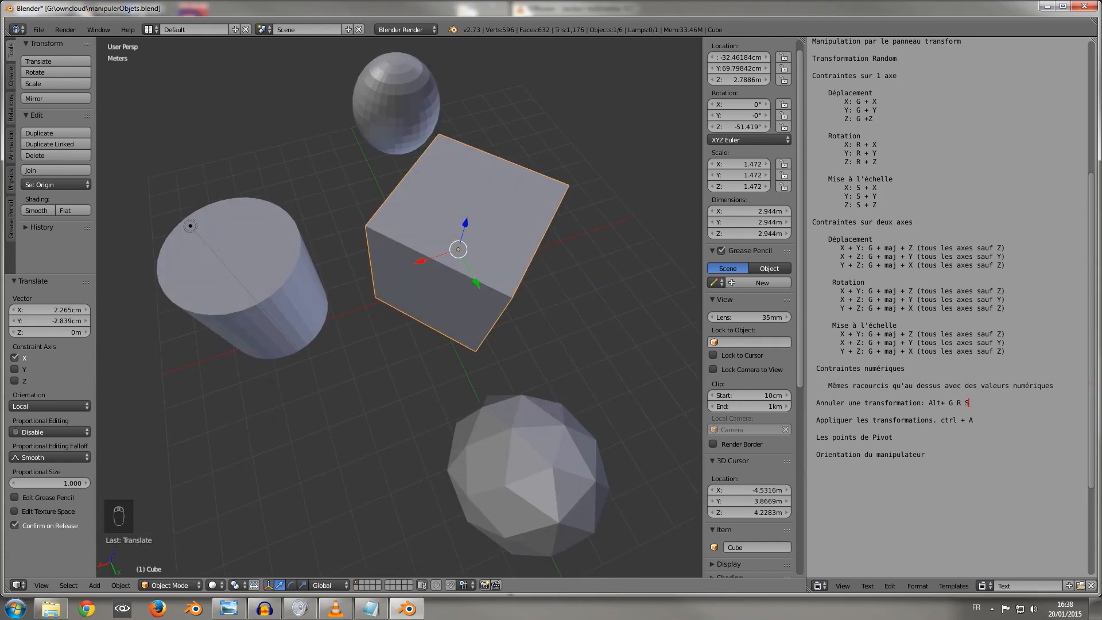
key(g)
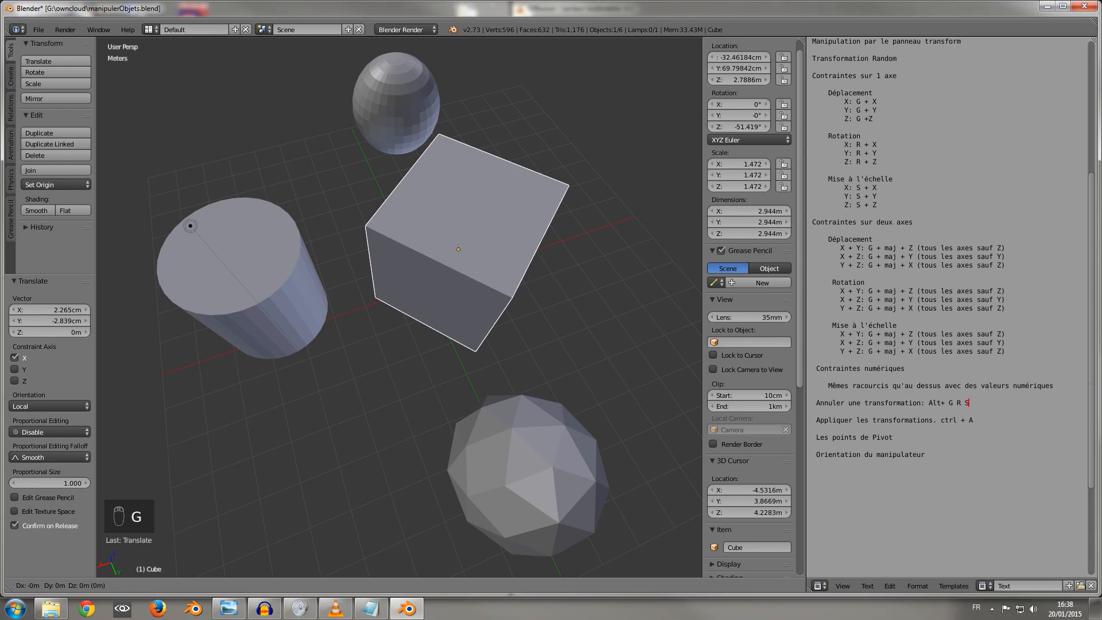
key(x)
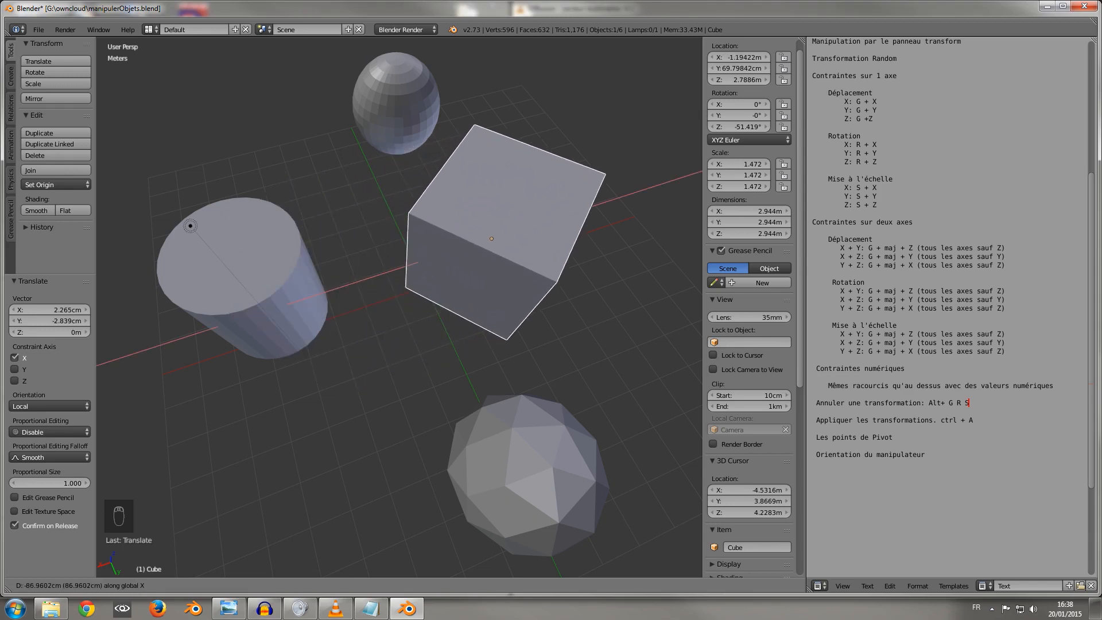
key(x)
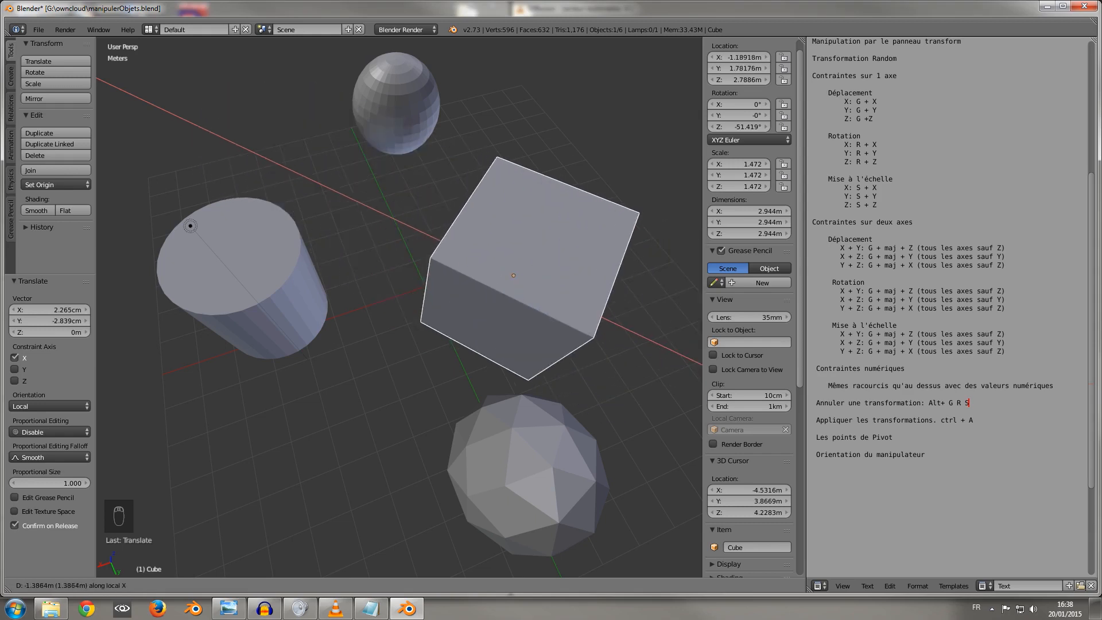
key(Escape)
- Set the transform orientation to Normal and select individual side faces of the cube in Edit Mode to compare the manipulator's alignment
click(328, 584)
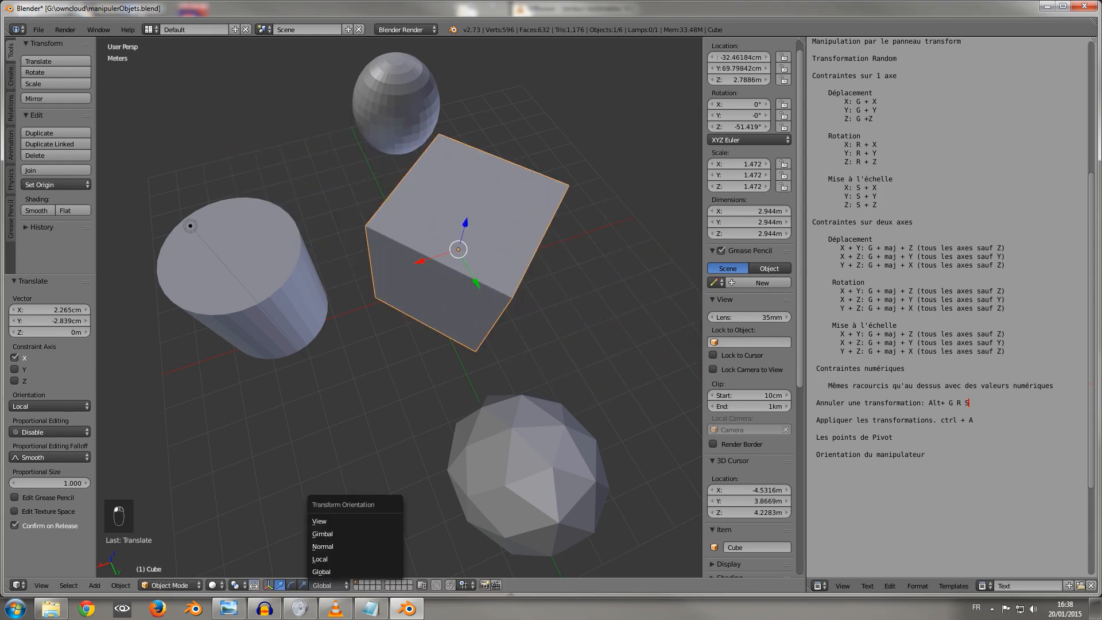
click(330, 546)
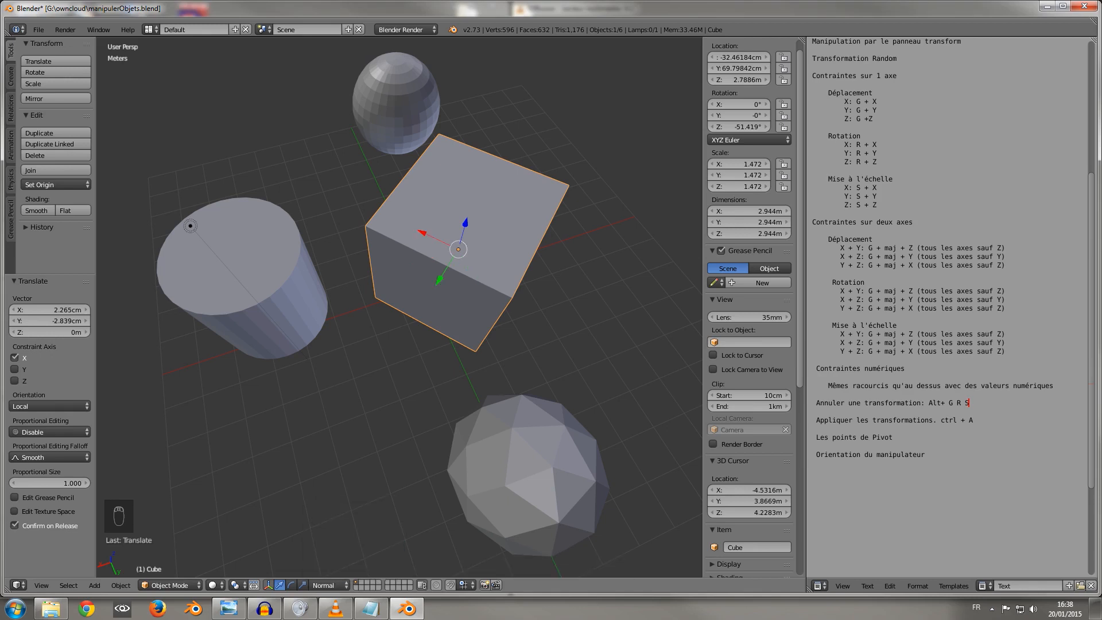
key(Tab)
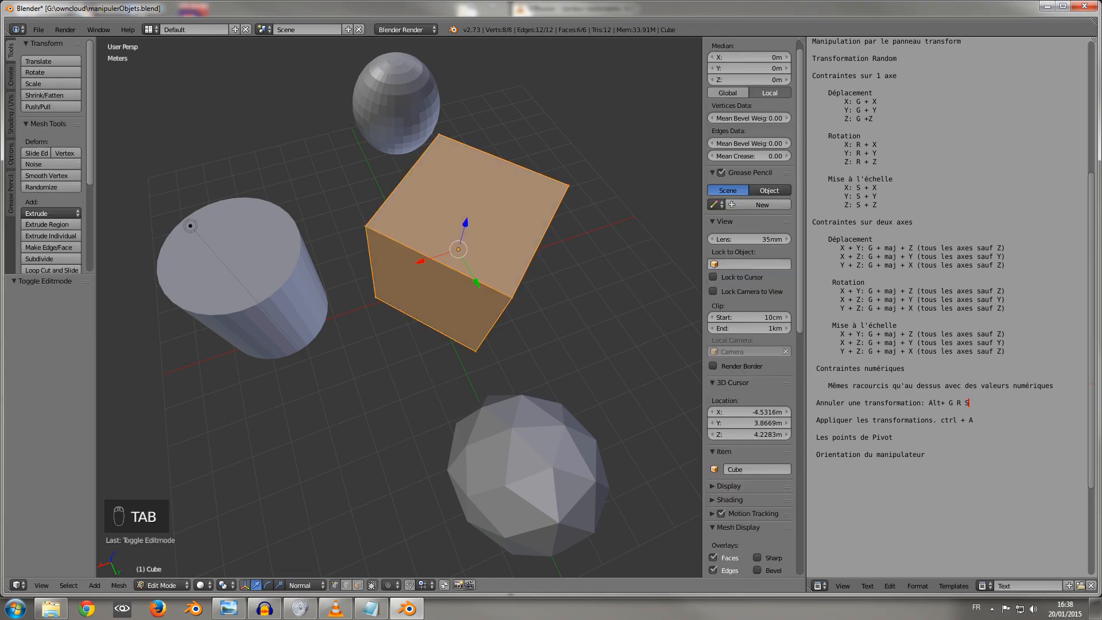
middle_drag(373, 488, 381, 433)
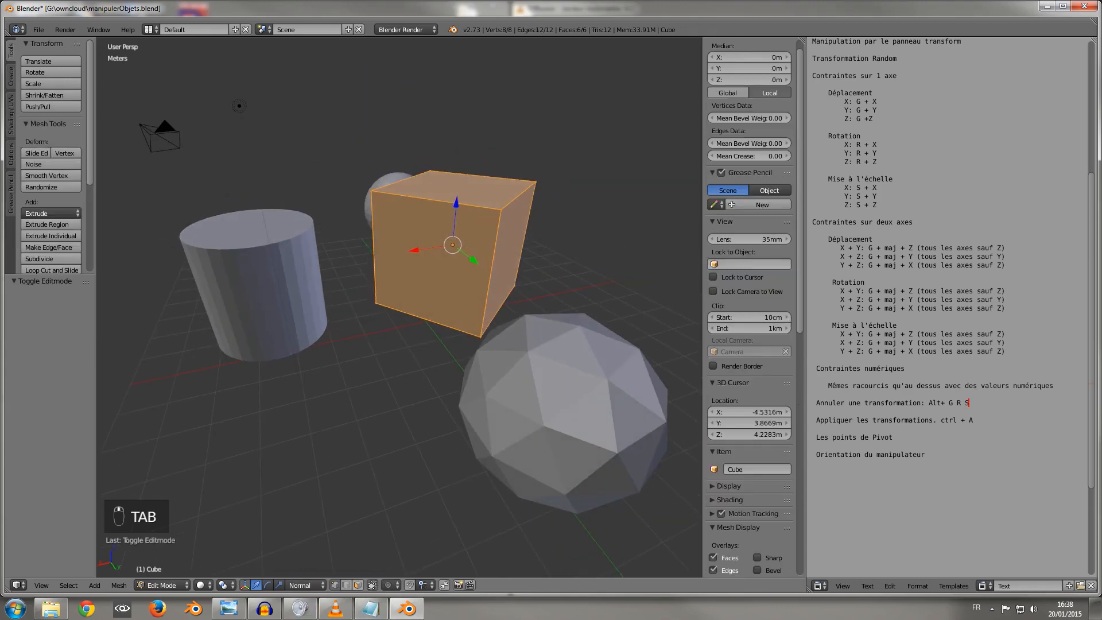
click(357, 585)
right_click(426, 265)
middle_drag(436, 287, 355, 290)
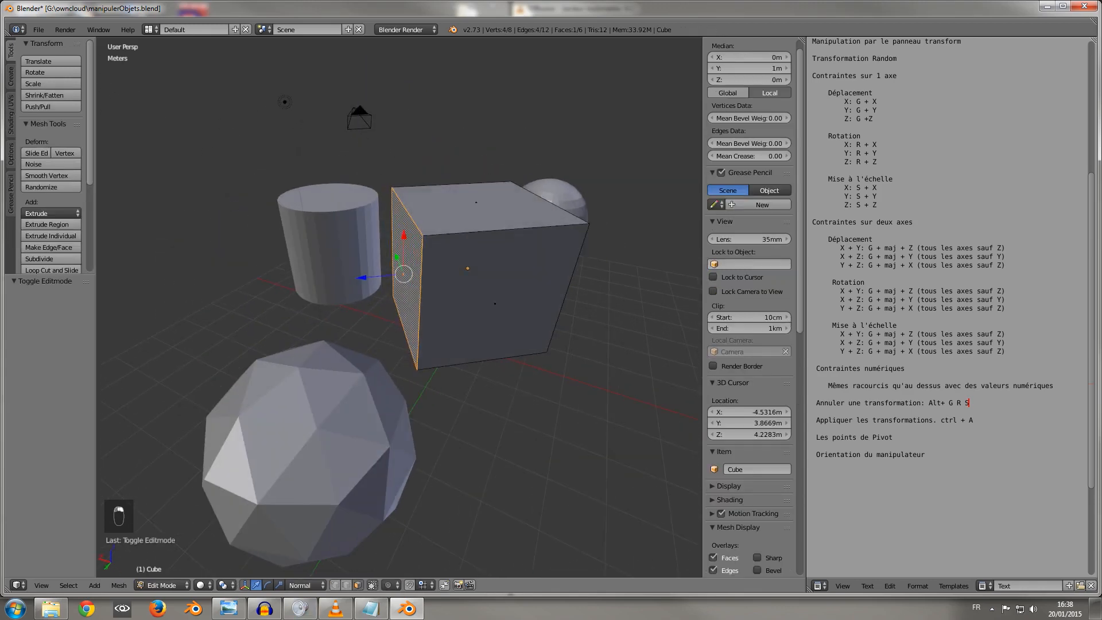
right_click(494, 304)
- Rotate the cube's top face around the X axis and move it outward along its normal, about 30.8 cm in Y and 63.9 cm in Z
right_click(475, 203)
key(r)
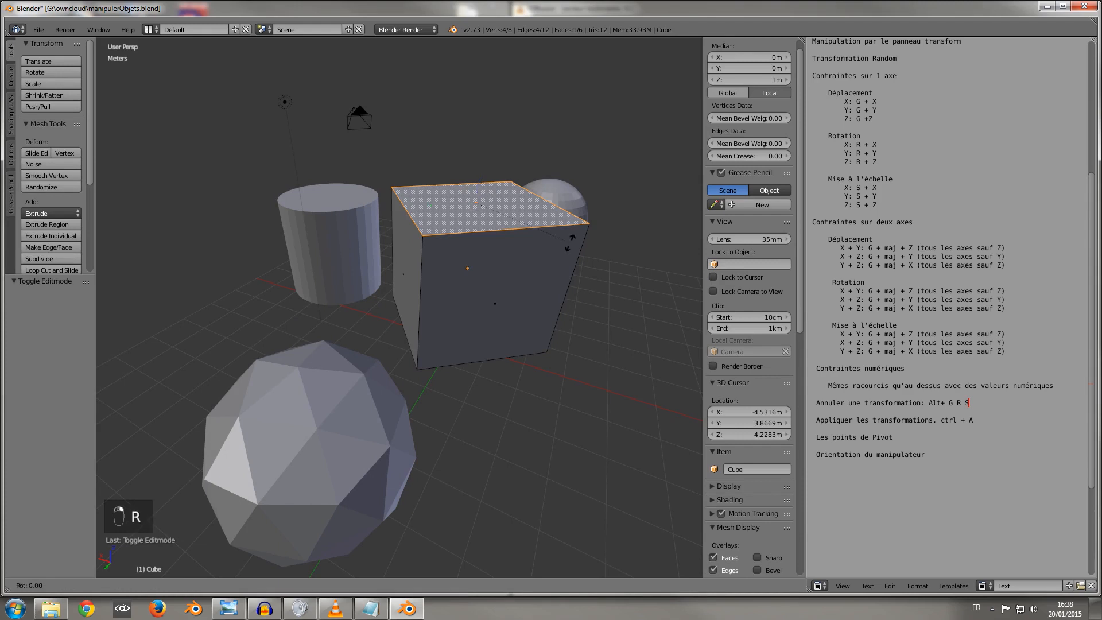
key(x)
key(Return)
middle_drag(476, 264, 391, 237)
drag(406, 164, 388, 123)
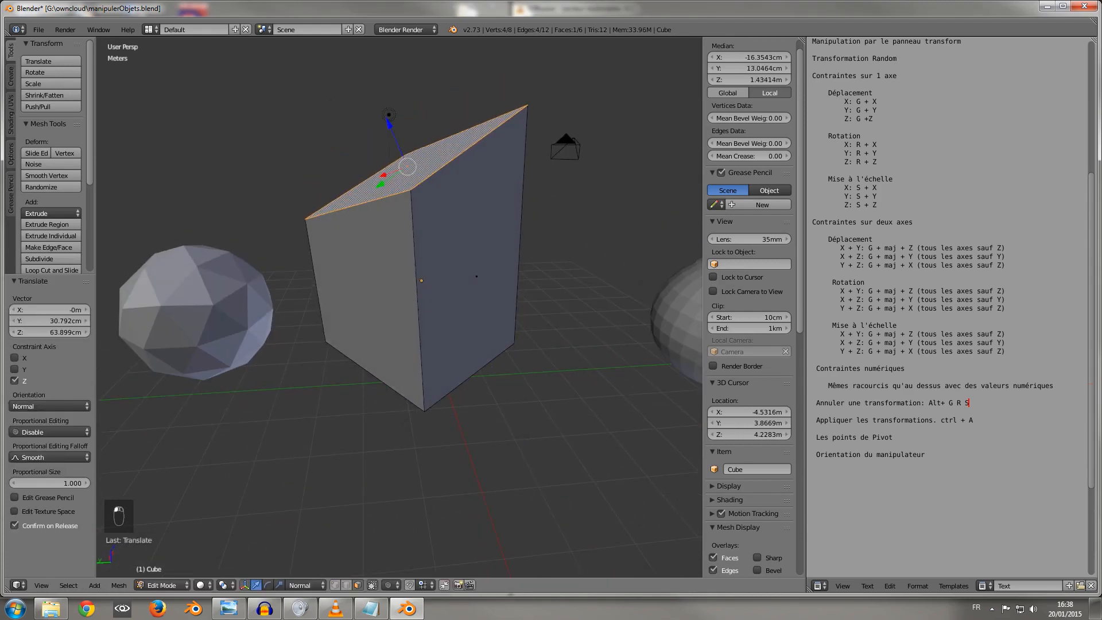
- Push a side face of the cube inward along its normal, about 7.8 cm in X and -10.2 cm in Y
right_click(359, 295)
mouse_move(320, 313)
mouse_down()
mouse_move(274, 334)
mouse_move(327, 313)
mouse_up()
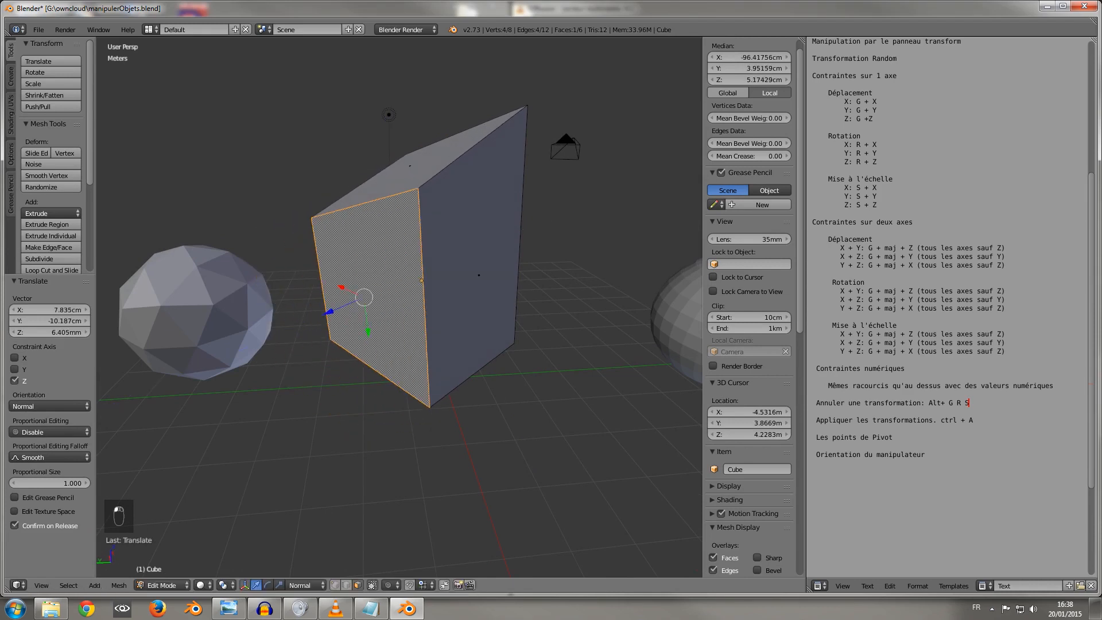
- Try the Gimbal transform orientation on the selected face and switch the orientation to View
click(304, 584)
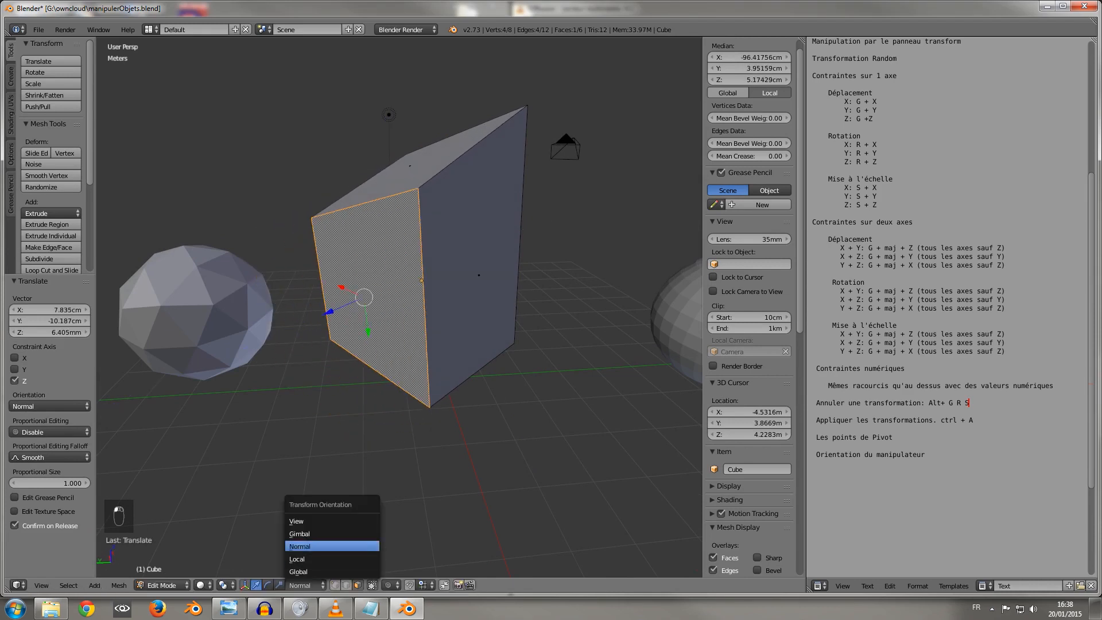
click(310, 533)
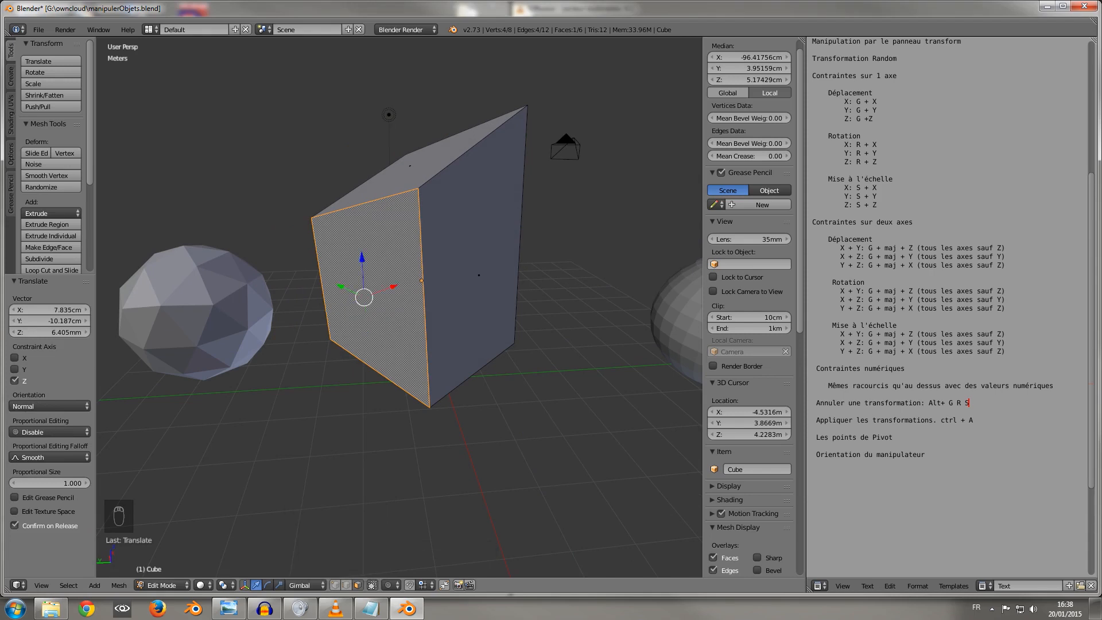
click(304, 585)
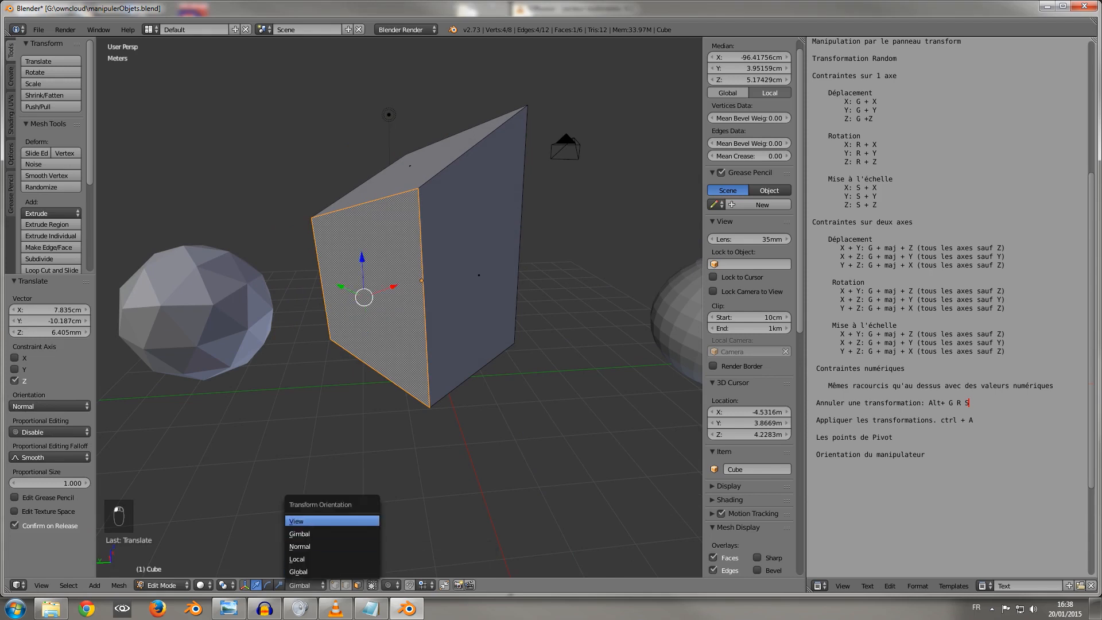
click(310, 521)
middle_drag(436, 356, 473, 381)
- Leave Edit Mode and move the icosphere along the view's Z axis to about X 31 cm, Y 5.26 m, Z 1.99 m
key(Tab)
right_click(390, 416)
middle_drag(390, 416, 447, 299)
key(g)
key(z)
key(z)
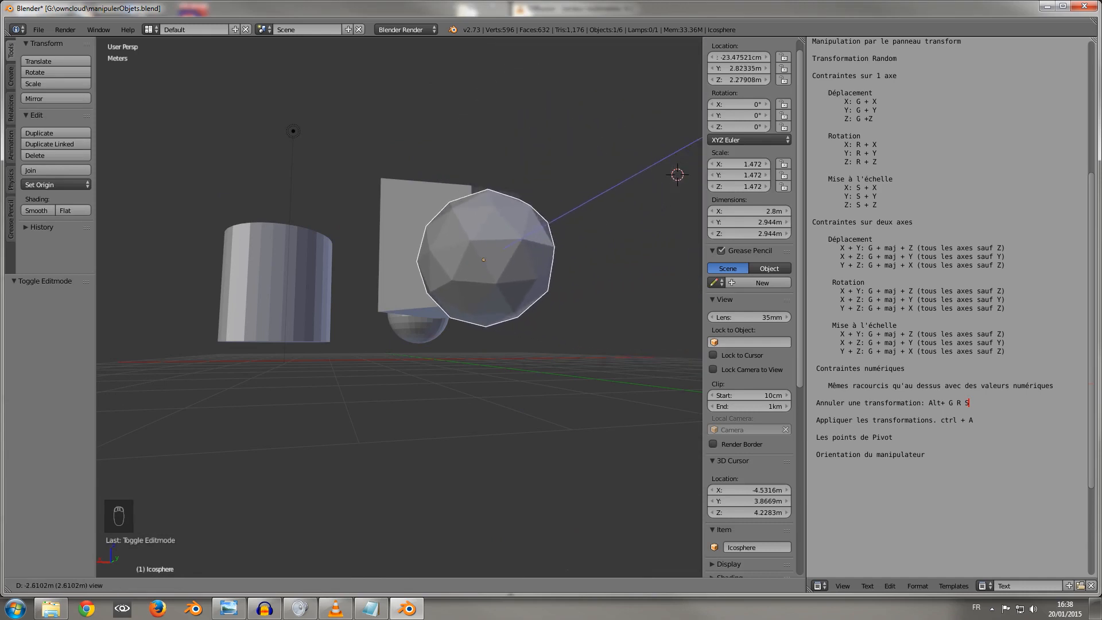
key(Return)
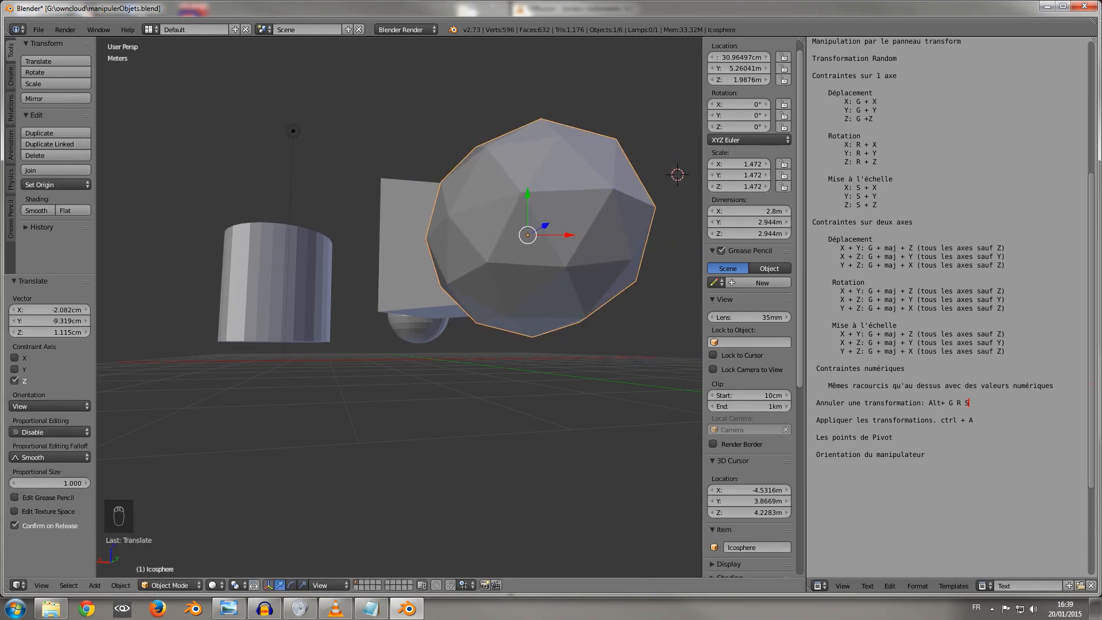